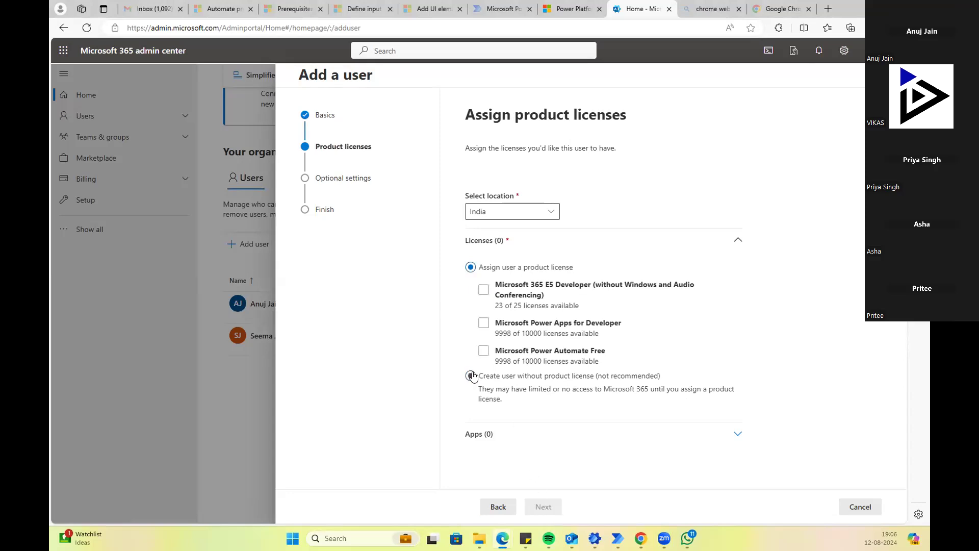
Step: Tick the Power Apps for Developer, Power Automate Free and Microsoft 365 E5 Developer licenses
click(484, 351)
click(483, 323)
click(484, 291)
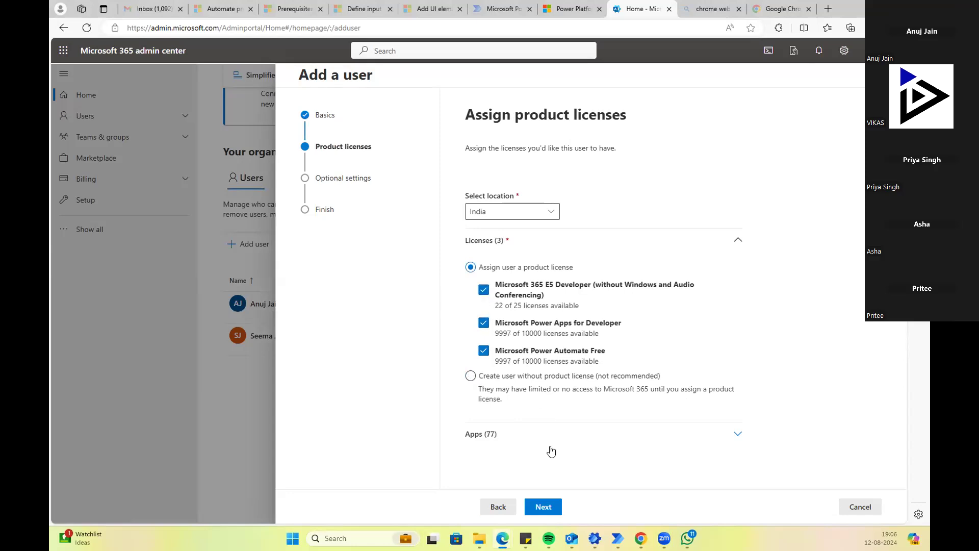
Step: Leave the role as User (no admin center access) and finish adding the user from the review page
click(544, 510)
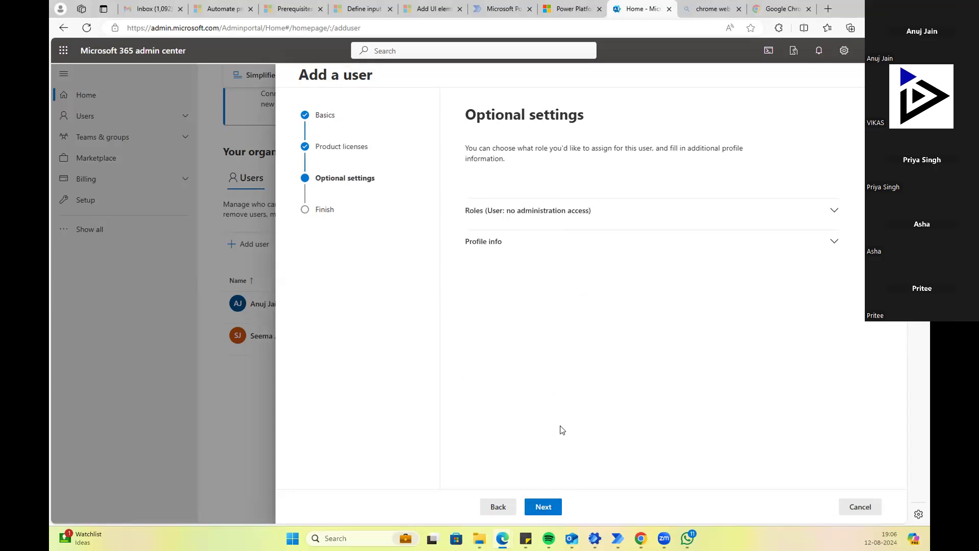
click(533, 219)
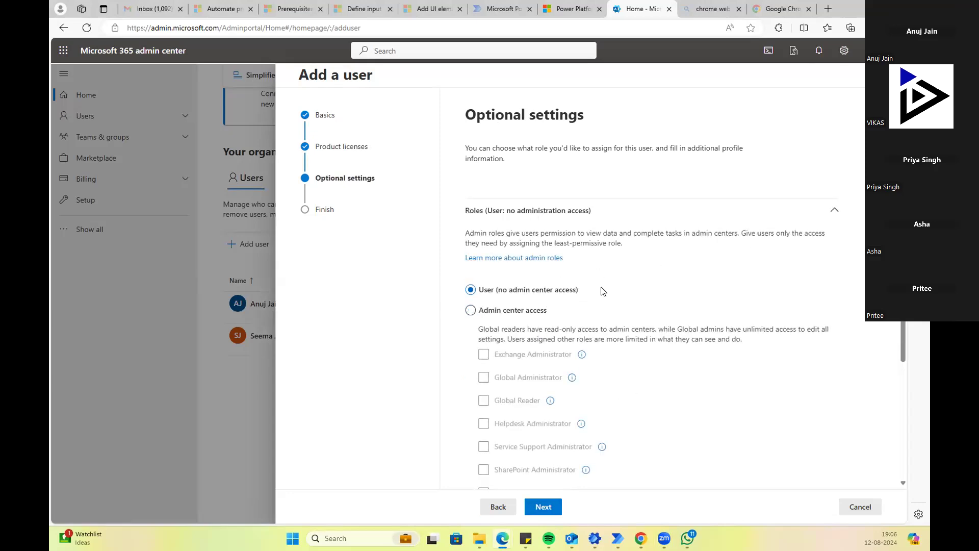
scroll(602, 291, down, 3)
click(547, 505)
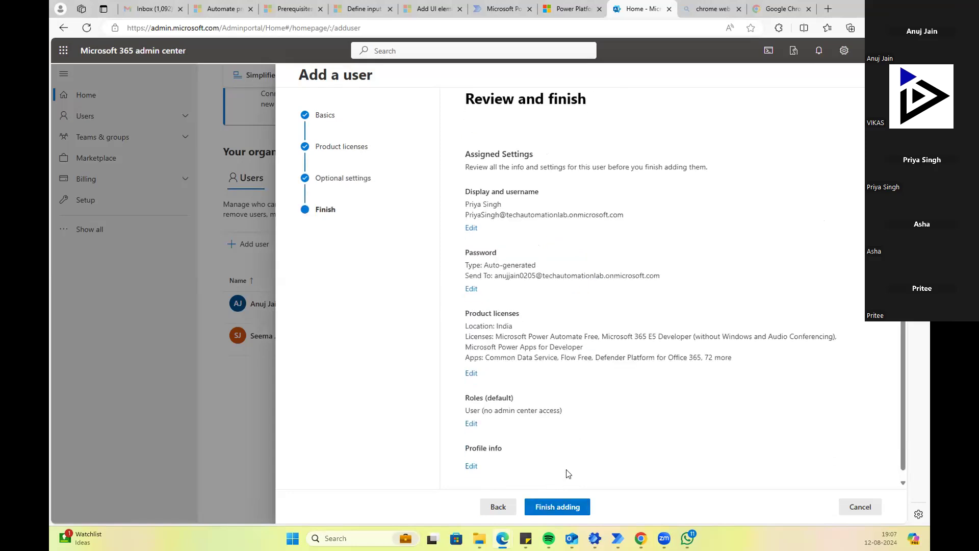
click(559, 505)
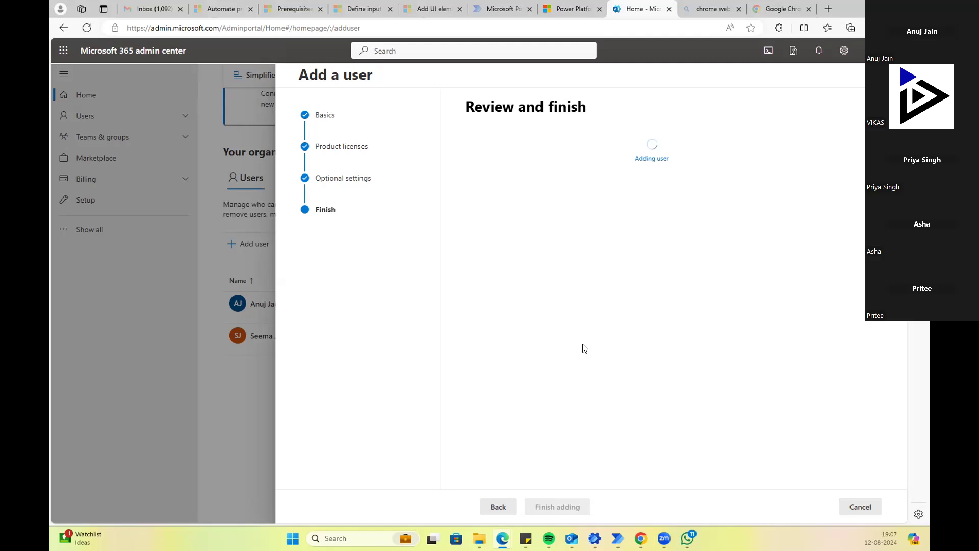
Step: Enter 'id created' in the optional welcome-email message box on the confirmation page
scroll(585, 348, down, 5)
scroll(584, 348, down, 4)
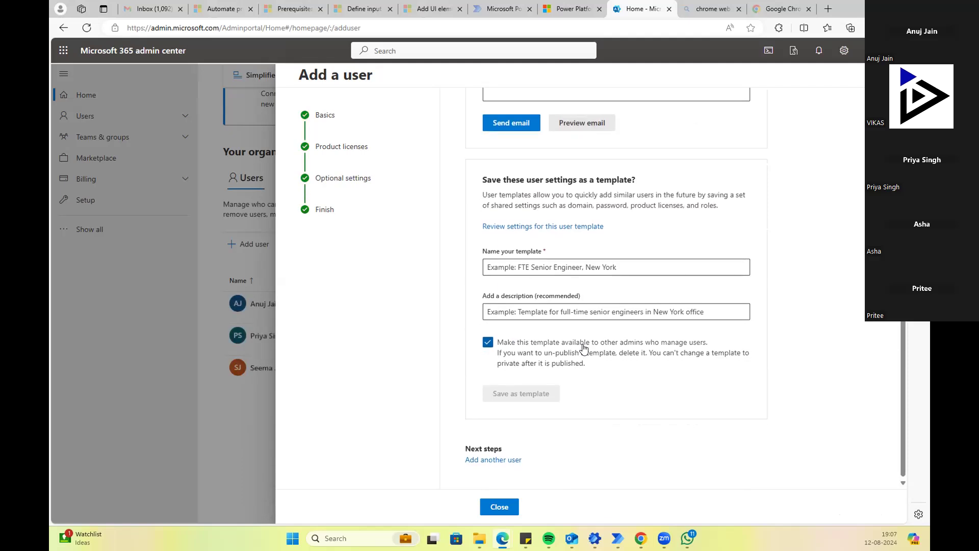
scroll(585, 348, up, 6)
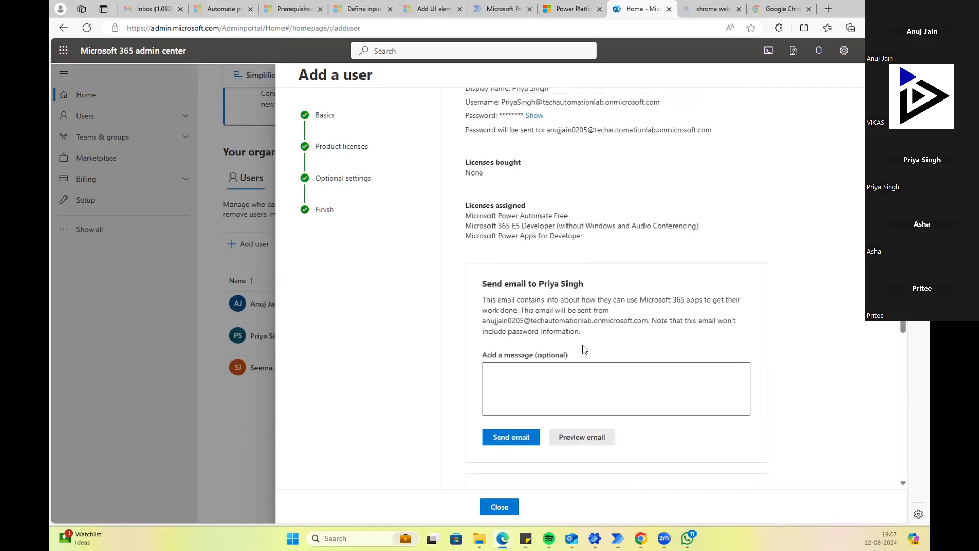
scroll(585, 348, up, 2)
scroll(584, 348, down, 2)
click(564, 378)
text(id created)
Step: Select and copy the new user's username shown on the confirmation page
scroll(564, 349, up, 3)
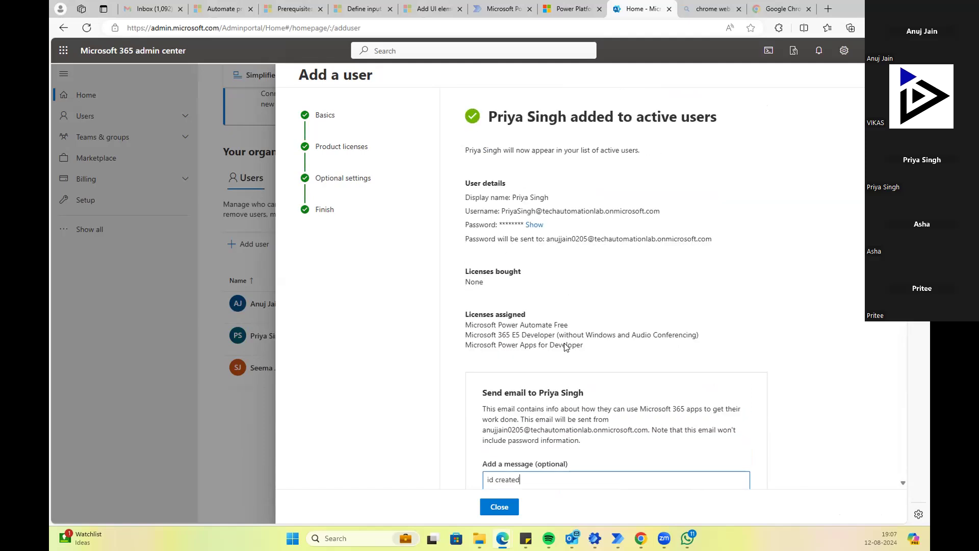
drag(662, 211, 503, 214)
key(ctrl+c)
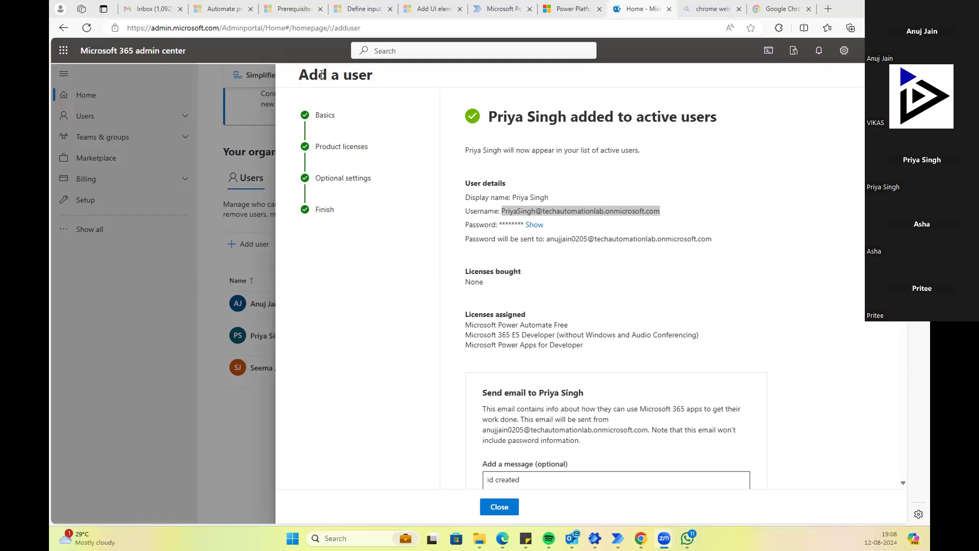
click(535, 225)
mouse_move(499, 224)
mouse_down()
mouse_move(532, 229)
mouse_move(498, 225)
mouse_up()
click(541, 232)
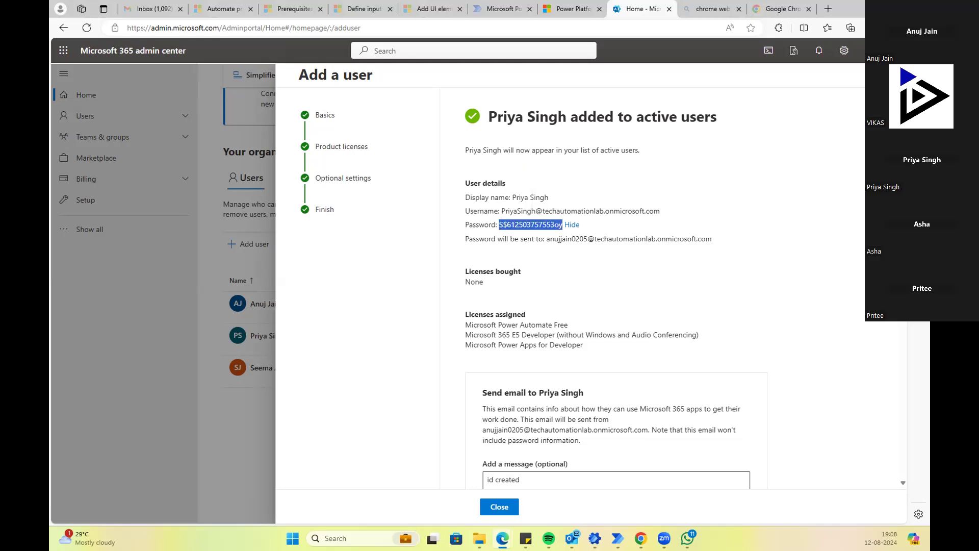
click(570, 225)
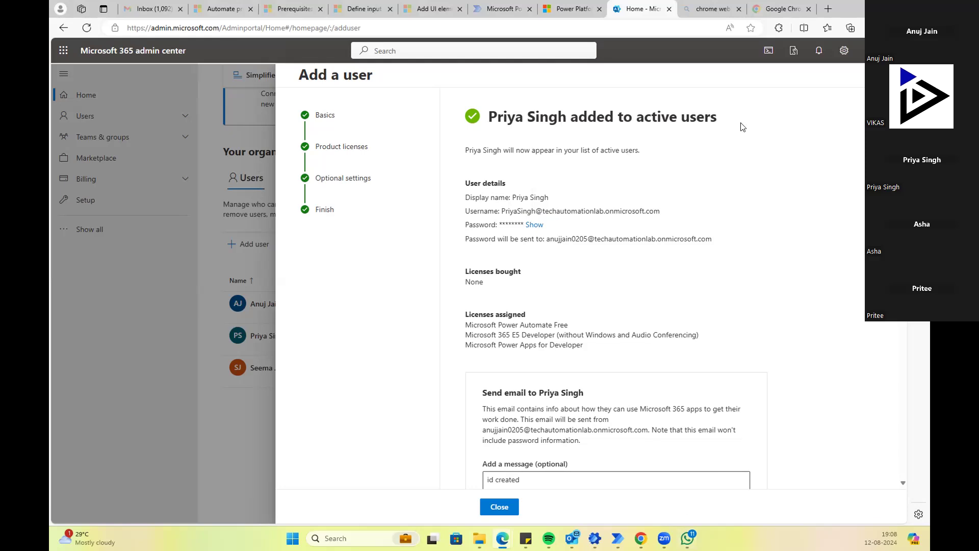
scroll(648, 181, down, 2)
scroll(648, 181, up, 2)
Step: Begin editing the Edge address bar, then cancel with Escape
click(179, 28)
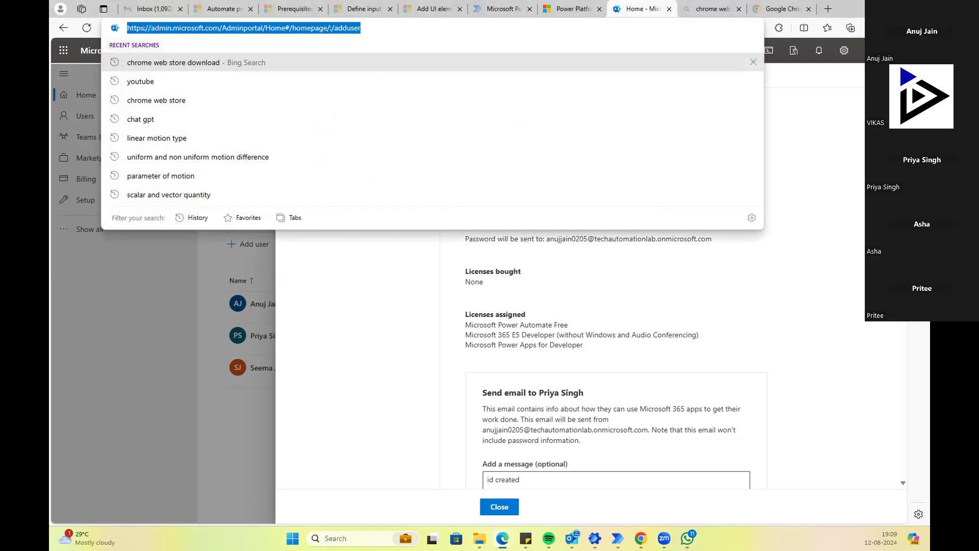
key(Escape)
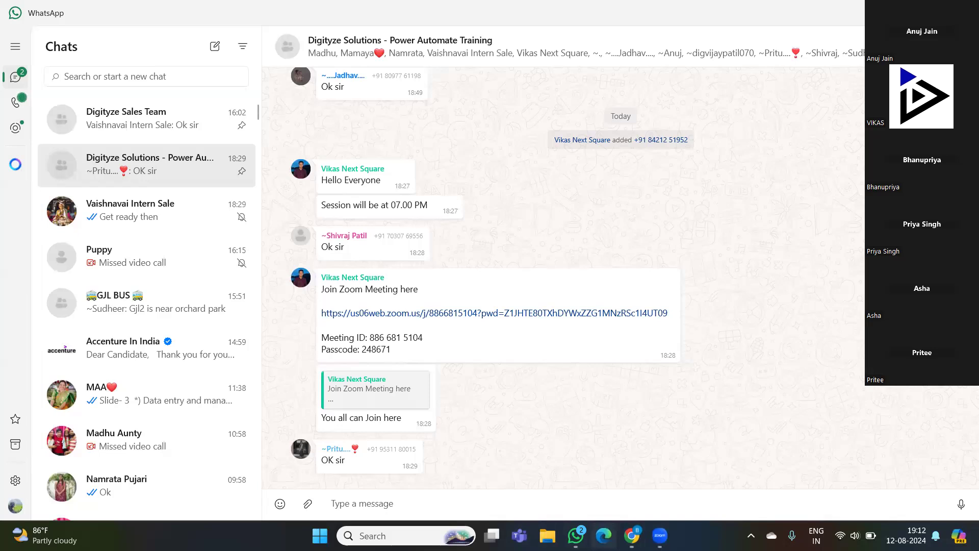
Step: Open a new Microsoft Edge window from the taskbar
click(603, 535)
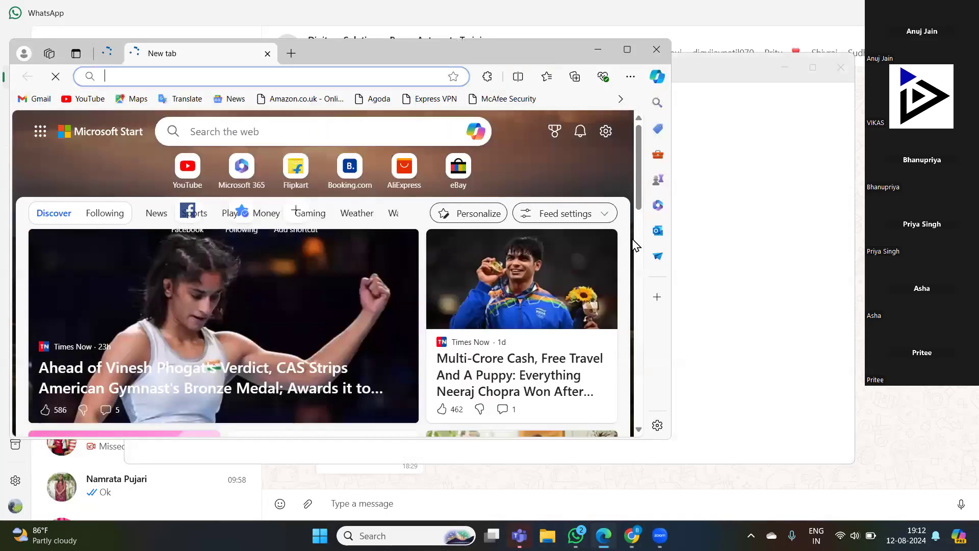
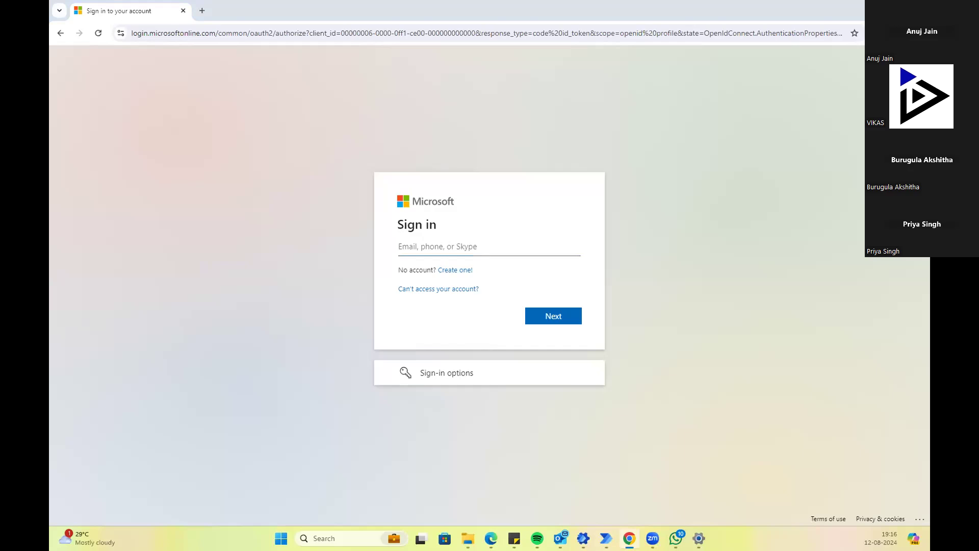
Step: Sign in with the account e-mail and password, declining to save the password in Edge
key(ctrl+v)
click(557, 322)
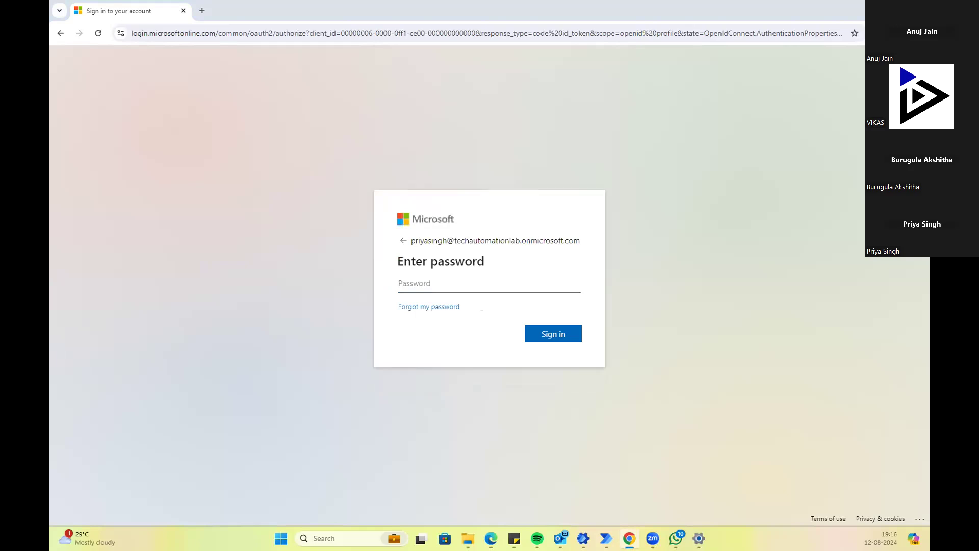
key(ctrl+v)
click(545, 331)
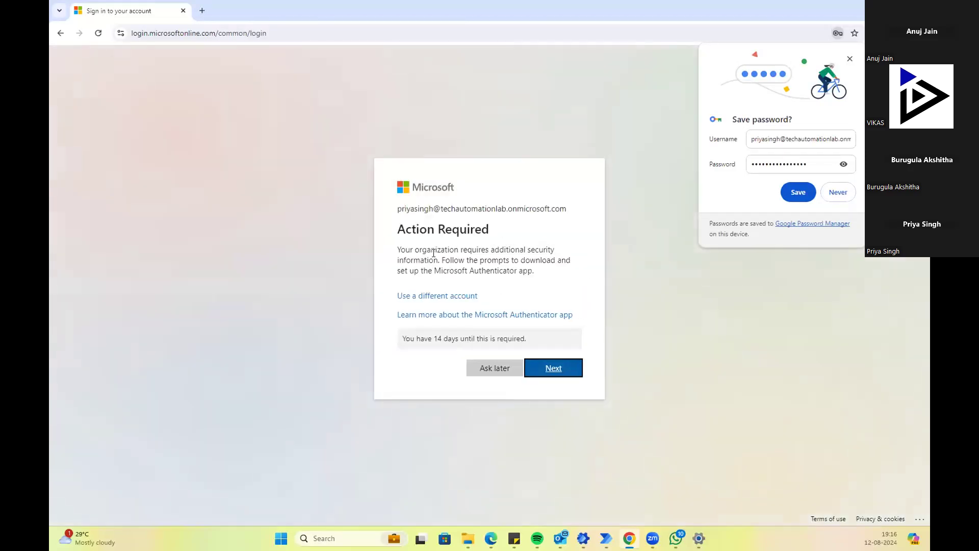
click(838, 198)
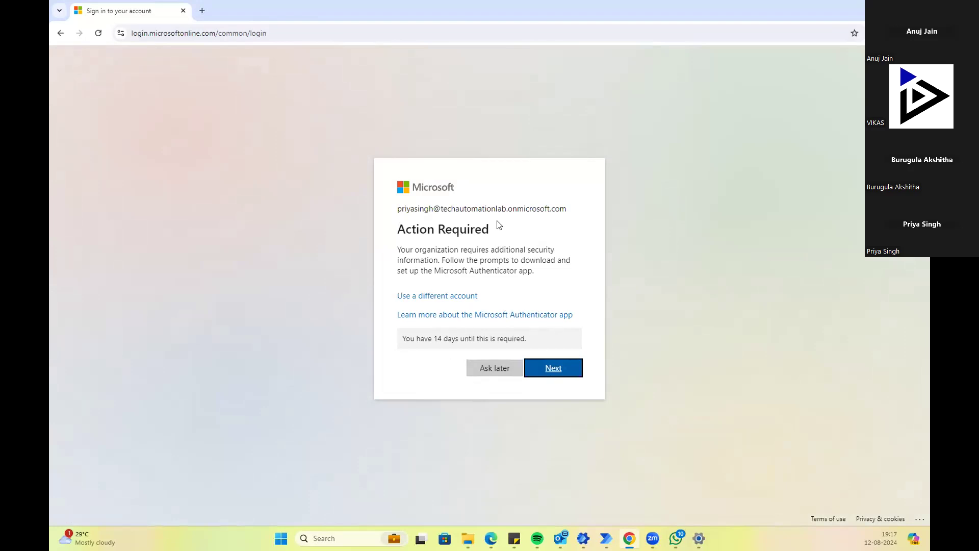
Step: Postpone the authenticator setup with Ask later, then stay signed in without being asked again
click(455, 337)
click(565, 373)
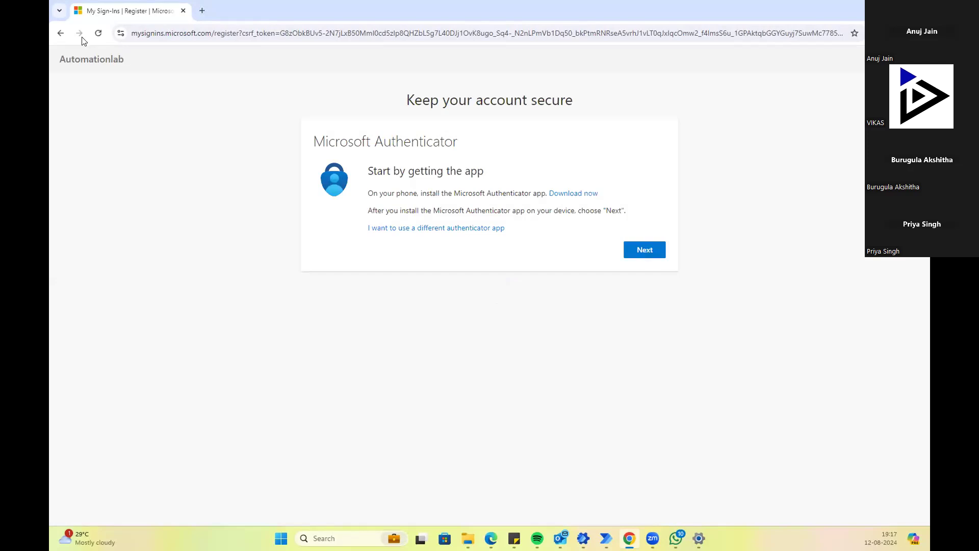
click(63, 34)
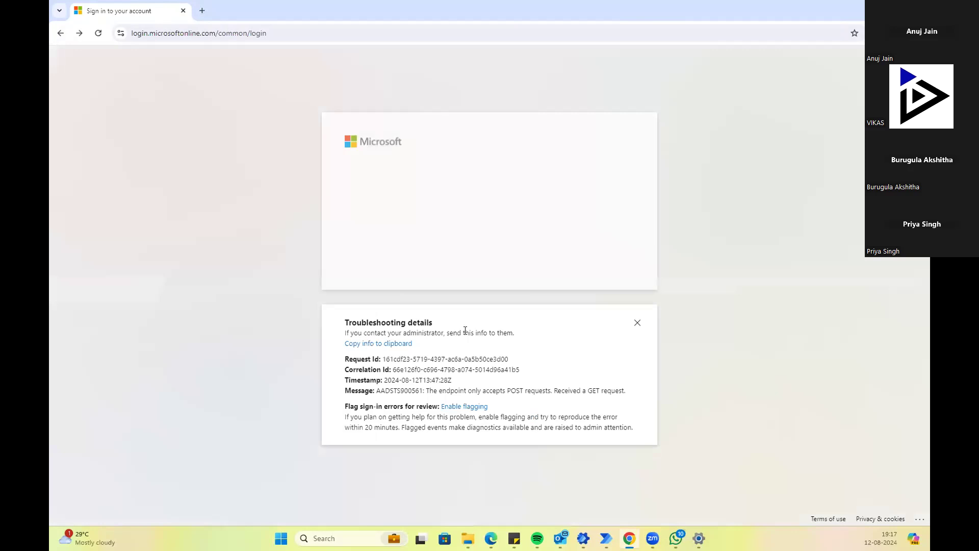
click(61, 34)
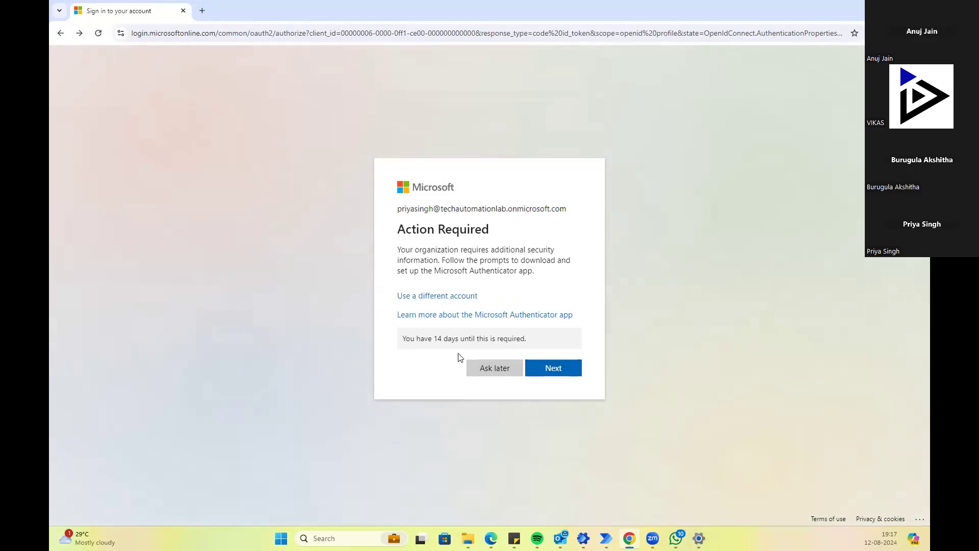
click(499, 372)
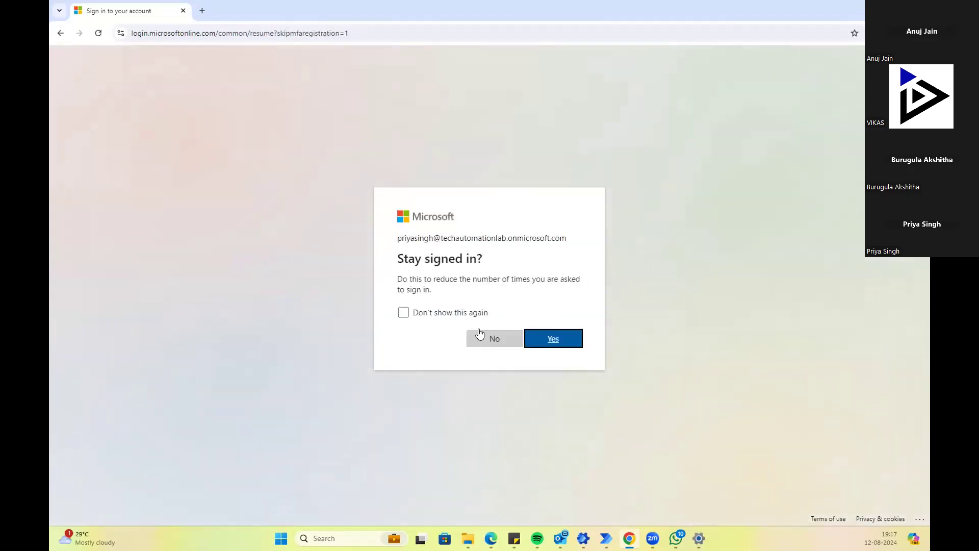
click(403, 313)
click(571, 346)
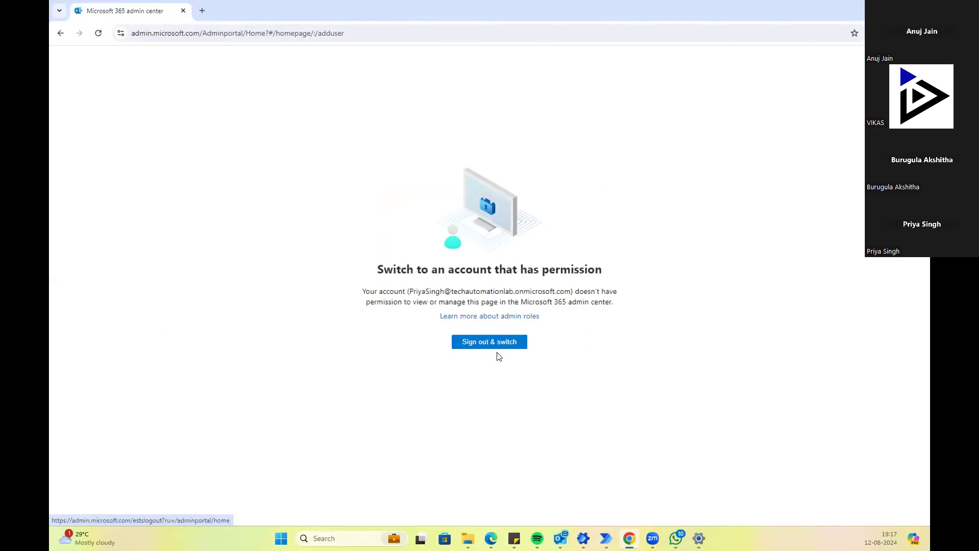
Step: Sign out to switch accounts, reload the sign-out page, then go back
click(493, 348)
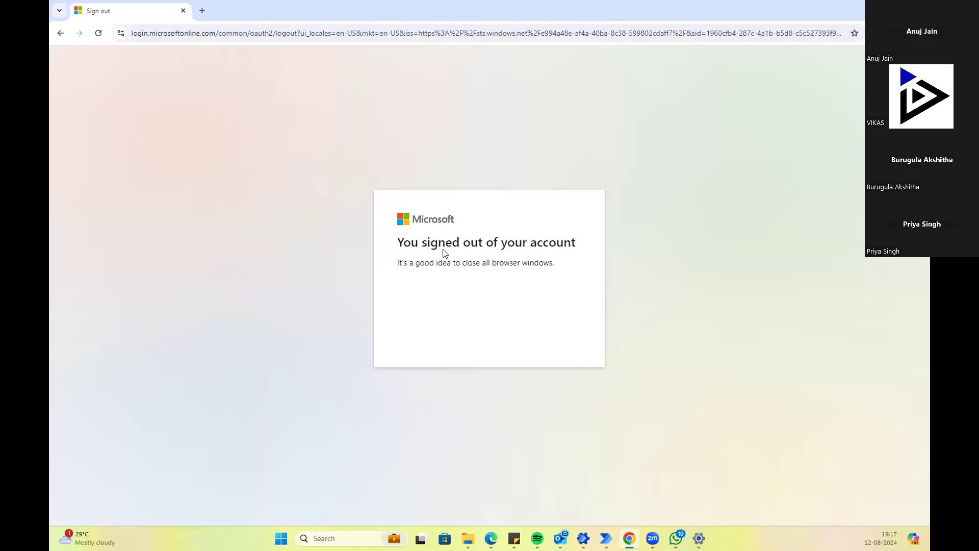
click(98, 33)
click(100, 35)
click(100, 35)
click(59, 32)
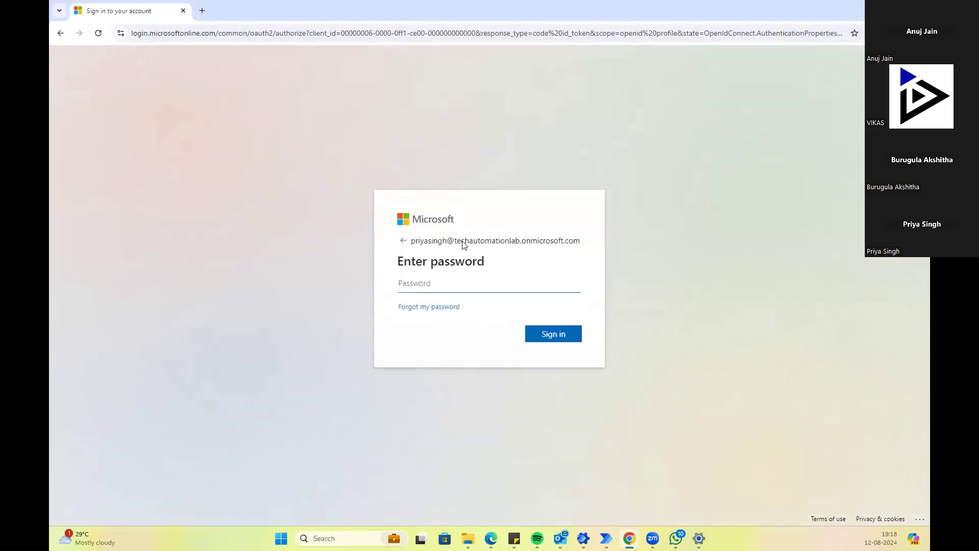
Step: Sign back in with the account password and stay signed in
key(ctrl+v)
click(563, 334)
click(406, 313)
click(555, 338)
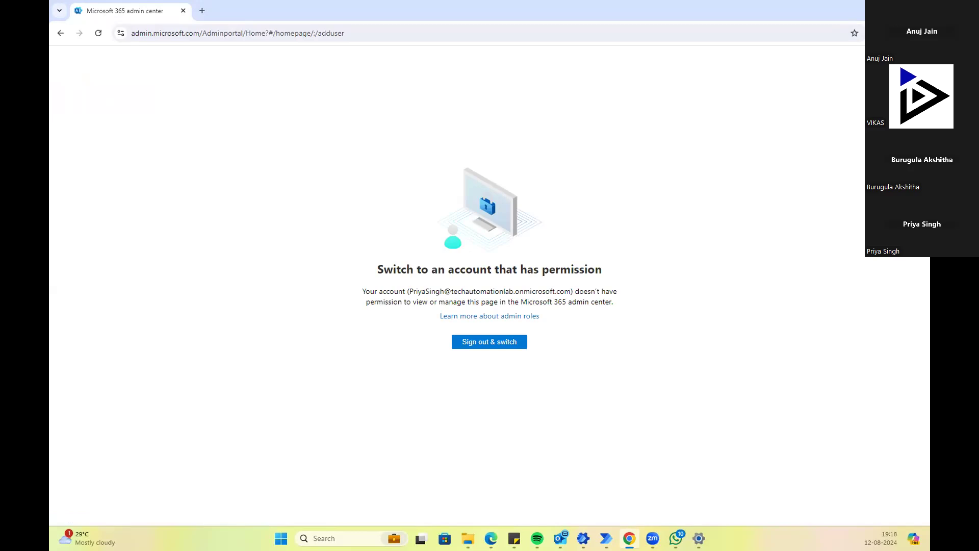
Step: Sign out and switch again, reload the sign-out page, then go back from it
click(468, 341)
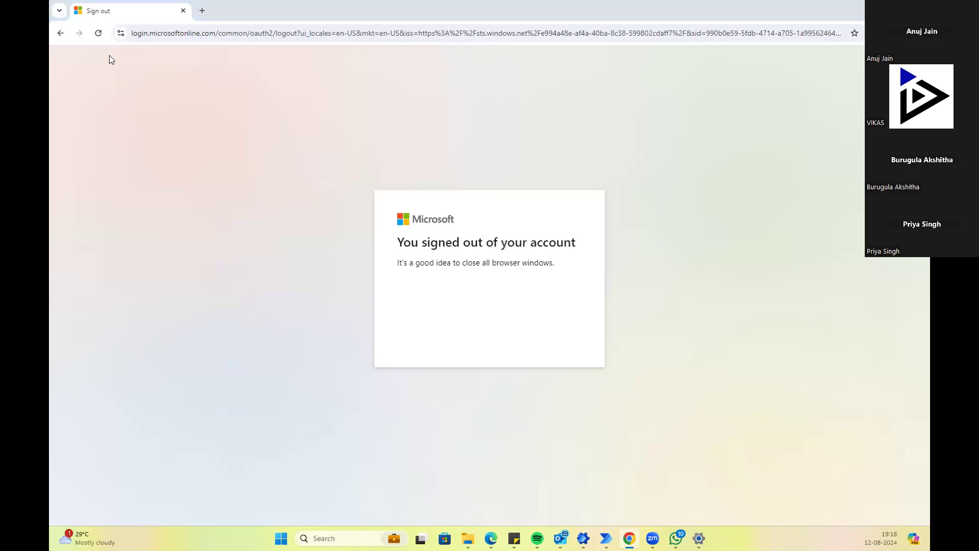
click(192, 39)
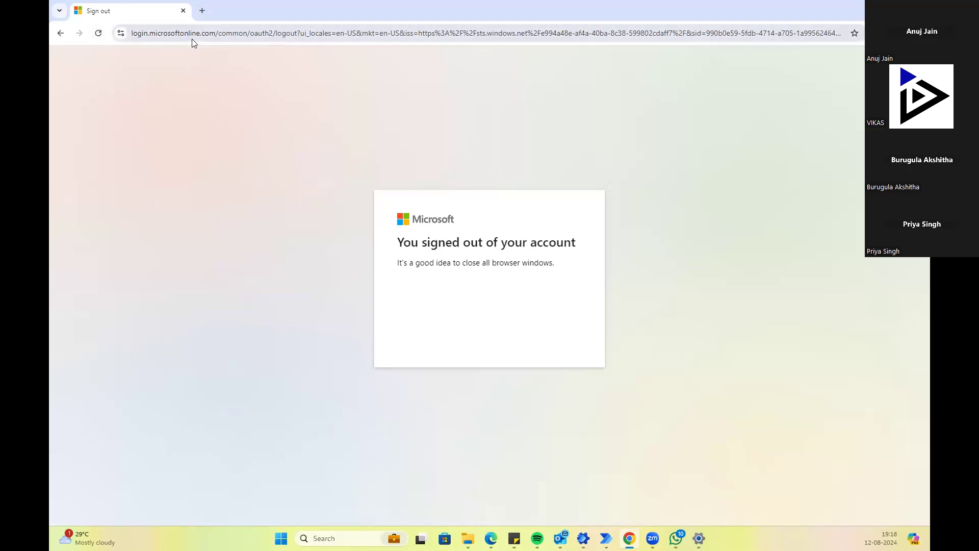
key(Return)
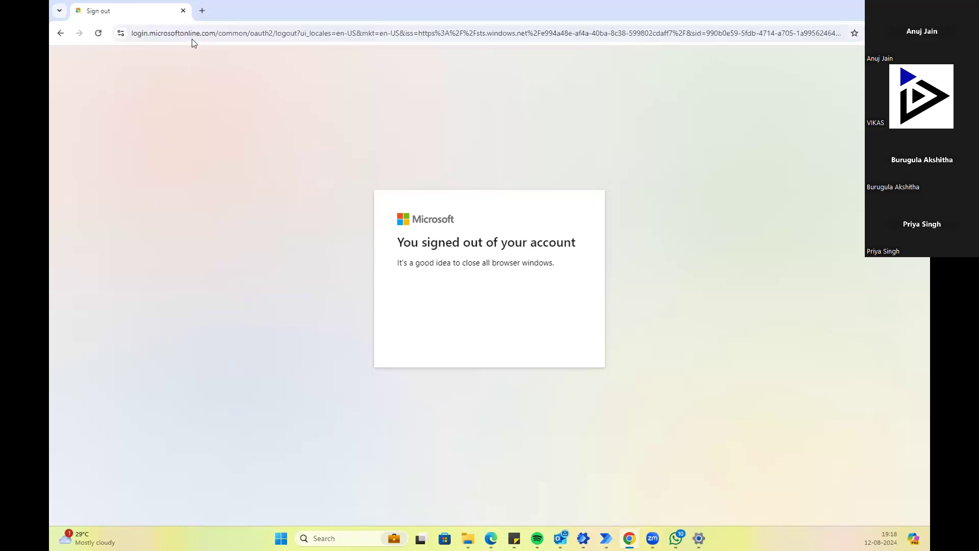
click(99, 35)
click(102, 34)
click(60, 33)
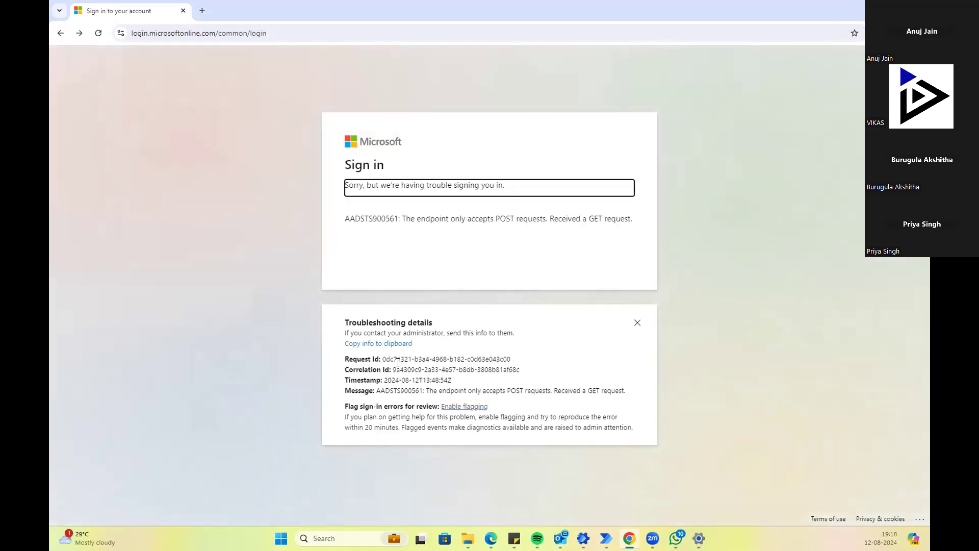
Step: Sign in with a second account's e-mail and password, then bring up the Power Automate window
click(62, 34)
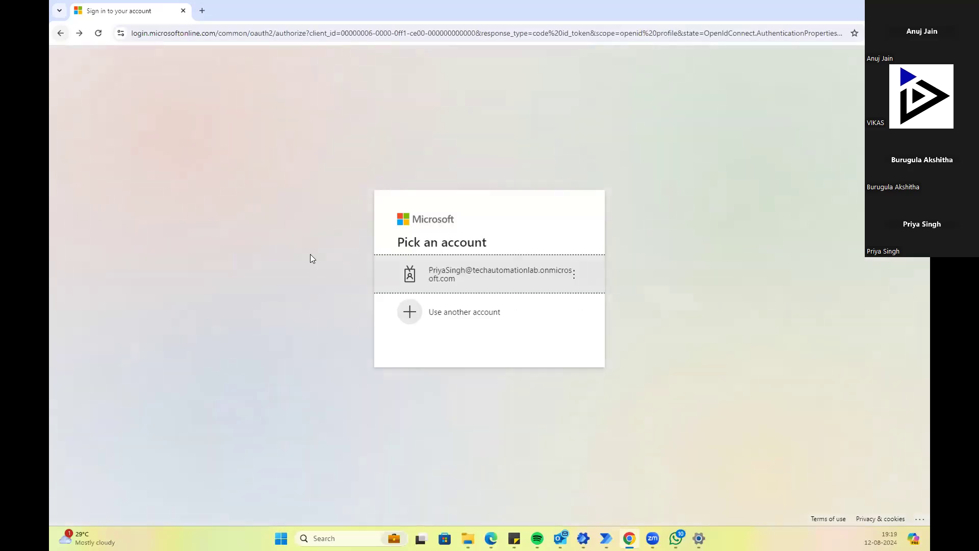
click(437, 312)
key(ctrl+v)
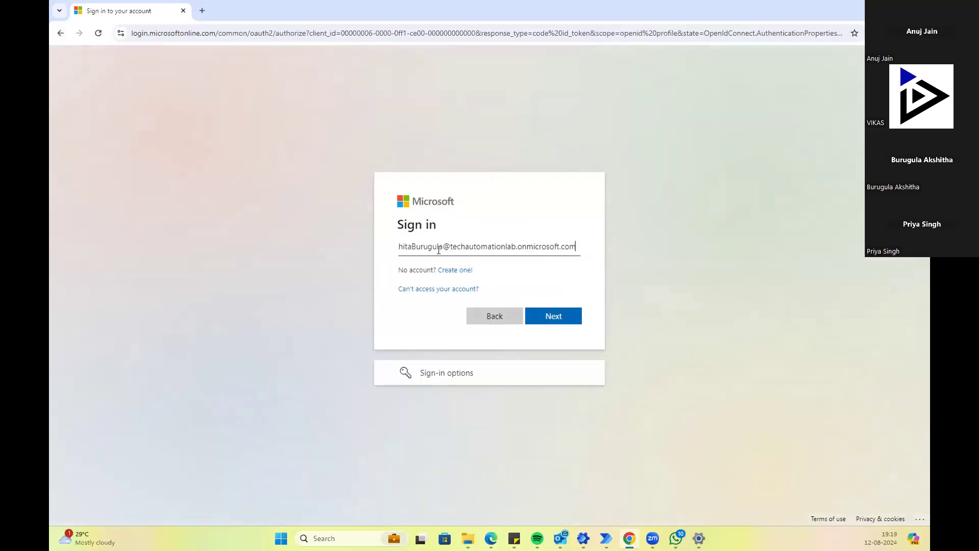
click(555, 315)
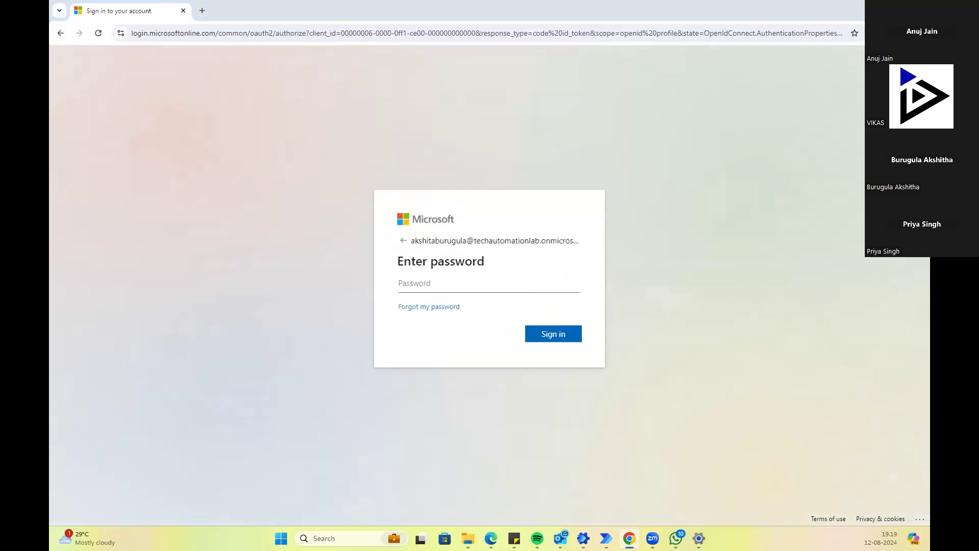
click(452, 284)
key(ctrl+v)
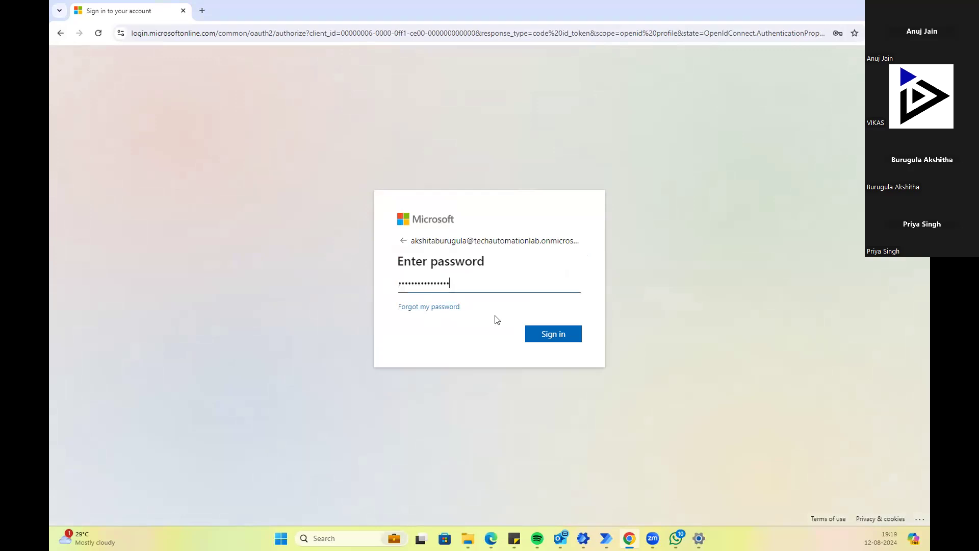
click(553, 334)
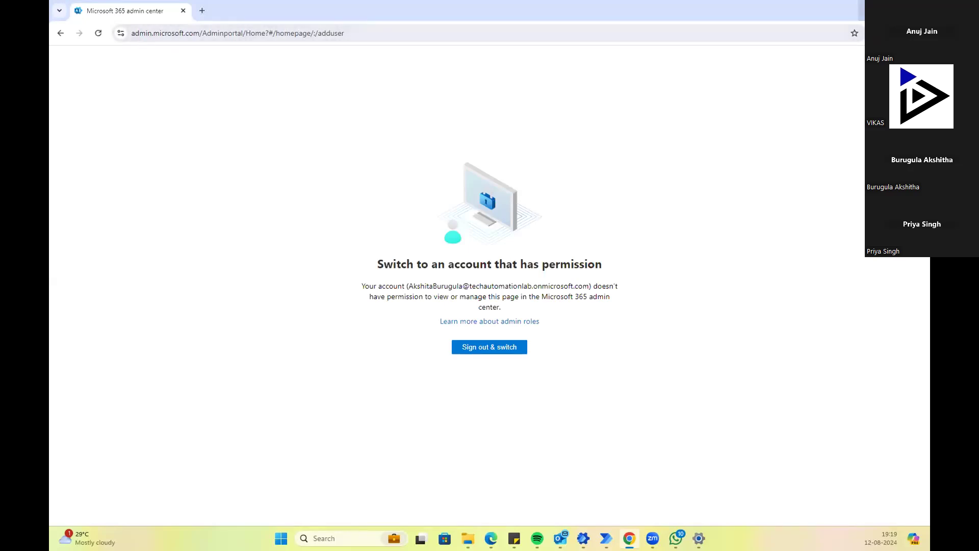
key(alt+Tab)
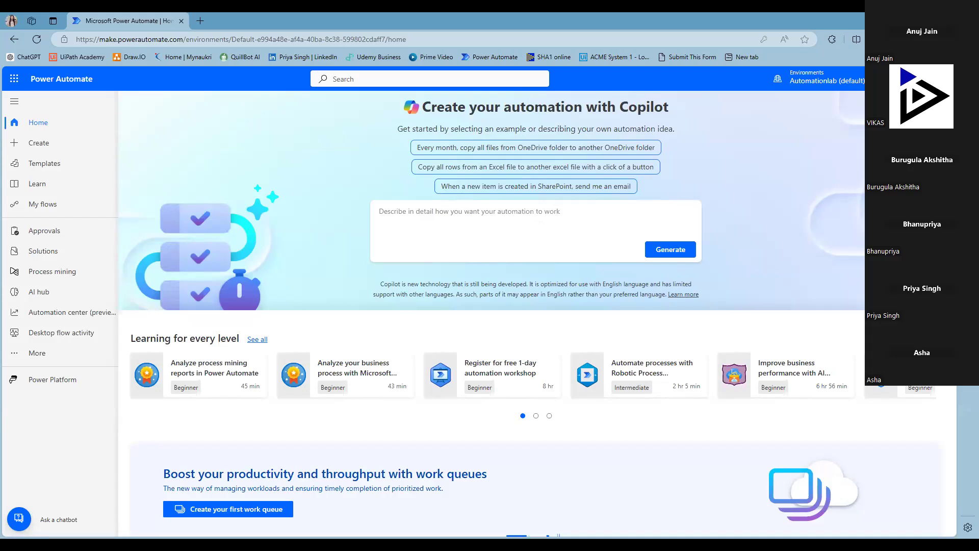
Step: Launch SharePoint in a new tab from the Microsoft 365 app launcher
click(16, 77)
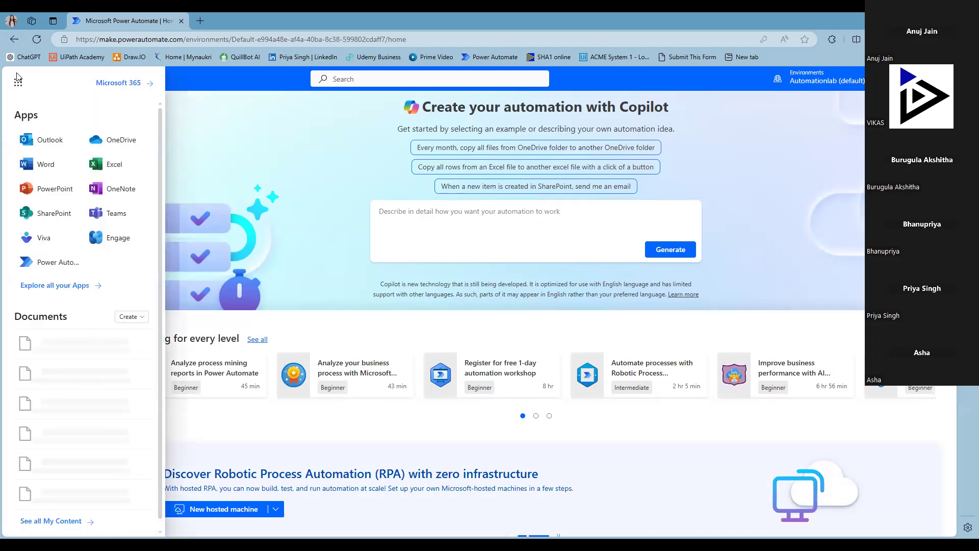
click(55, 219)
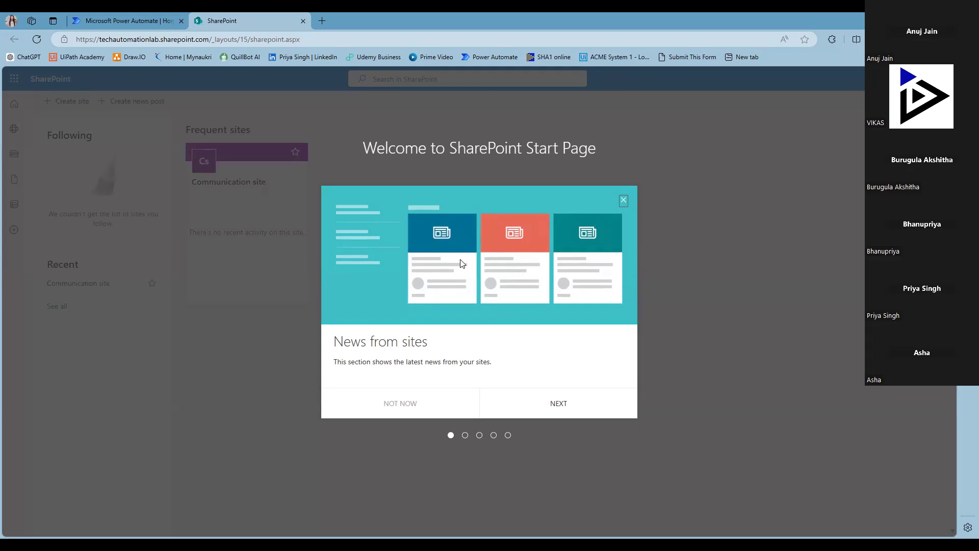
Step: Step through the SharePoint welcome tour to the end and start creating a new site
click(557, 408)
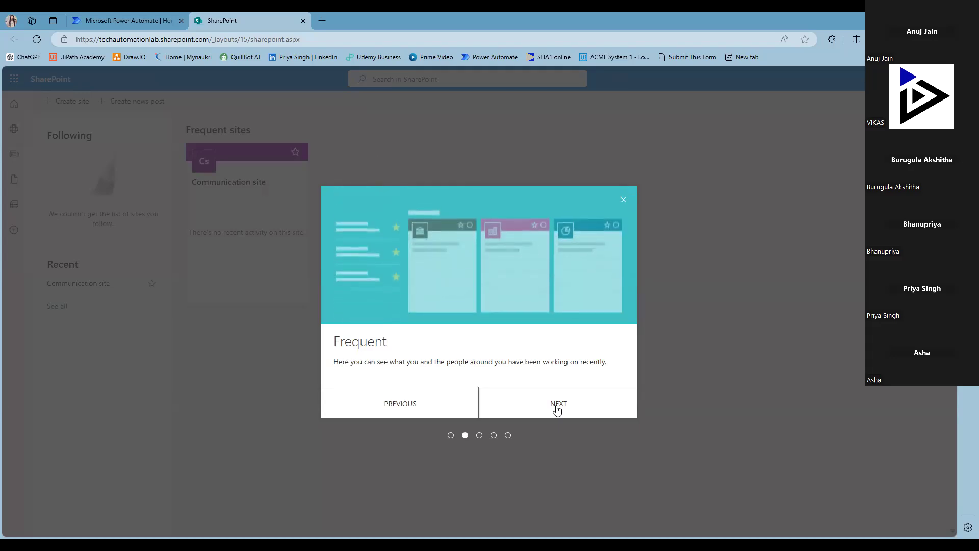
click(558, 408)
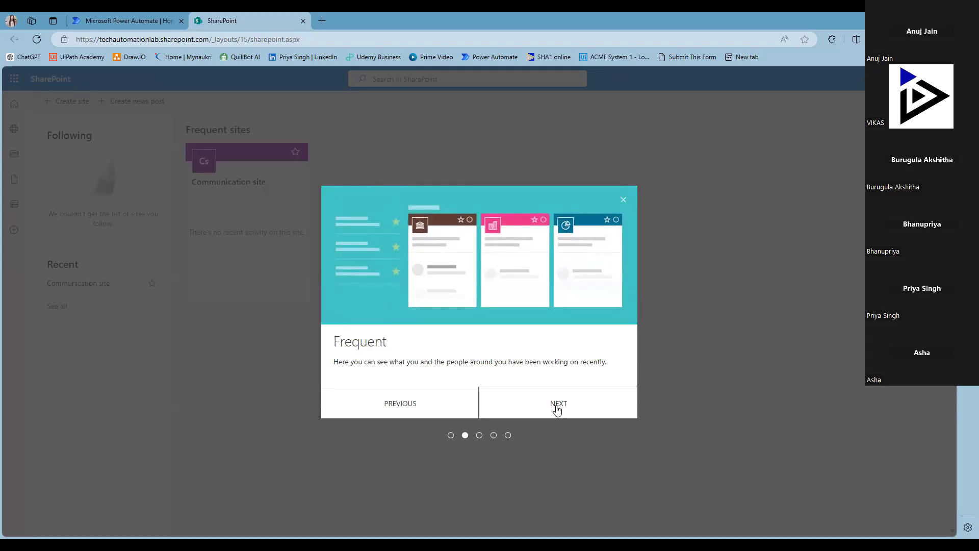
click(557, 408)
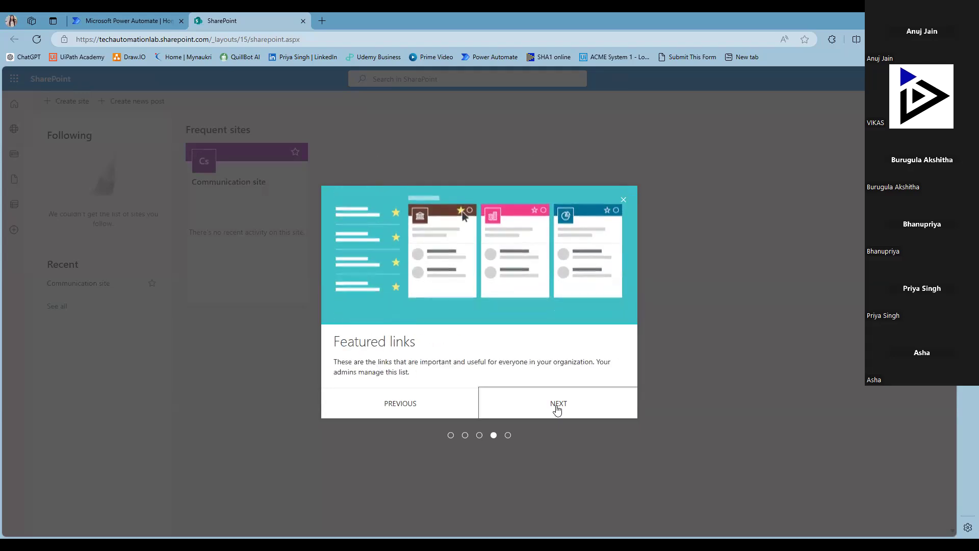
click(557, 408)
click(557, 408)
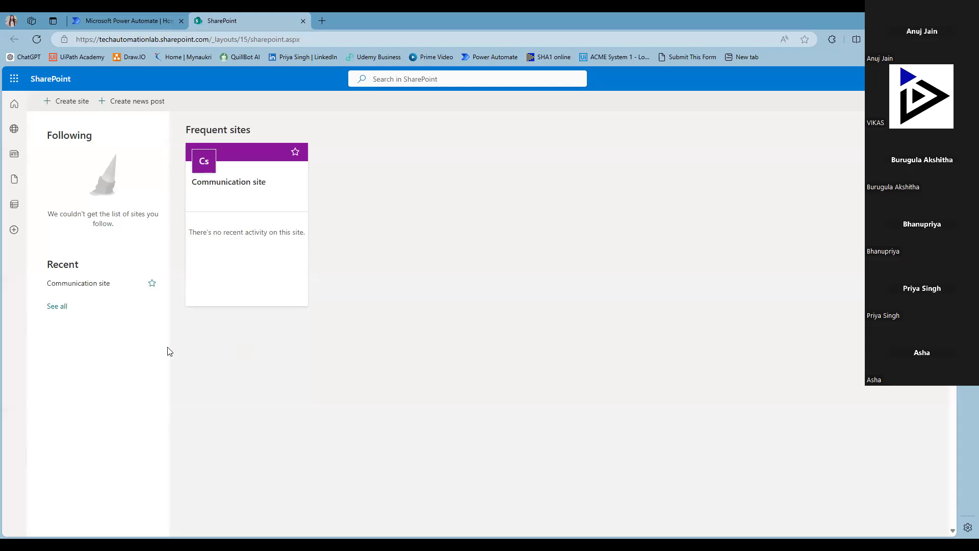
click(79, 102)
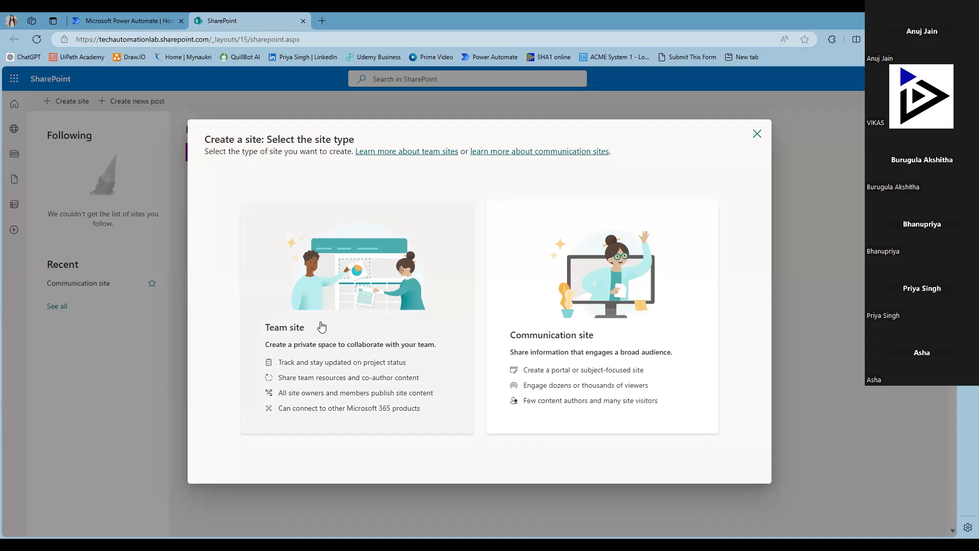
Step: Make a team site from the Standard team template named 'PowerAutomate Training'
click(283, 334)
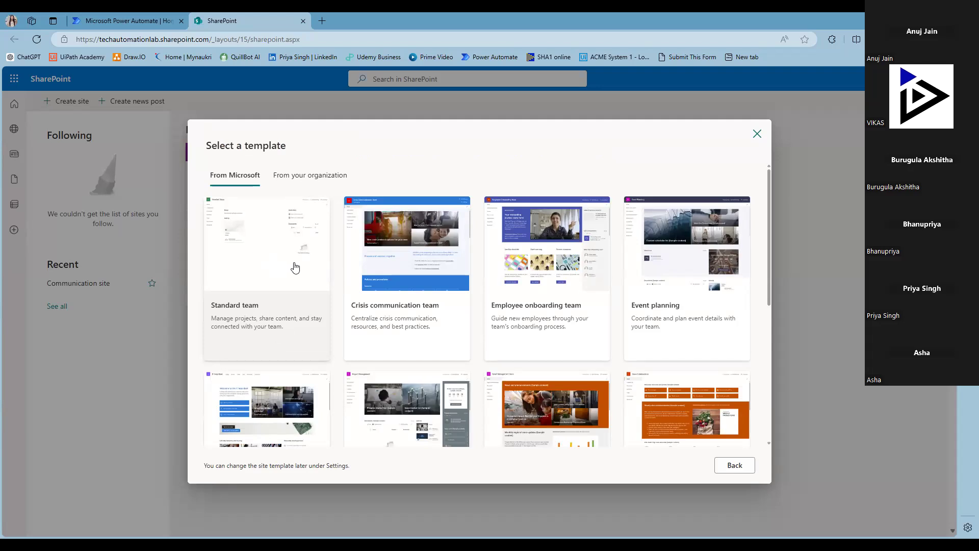
click(269, 264)
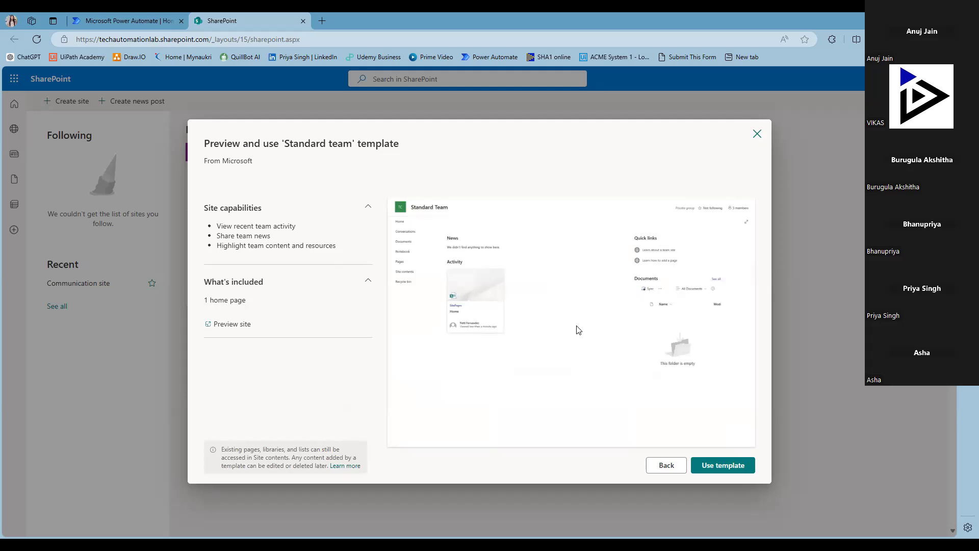
click(712, 464)
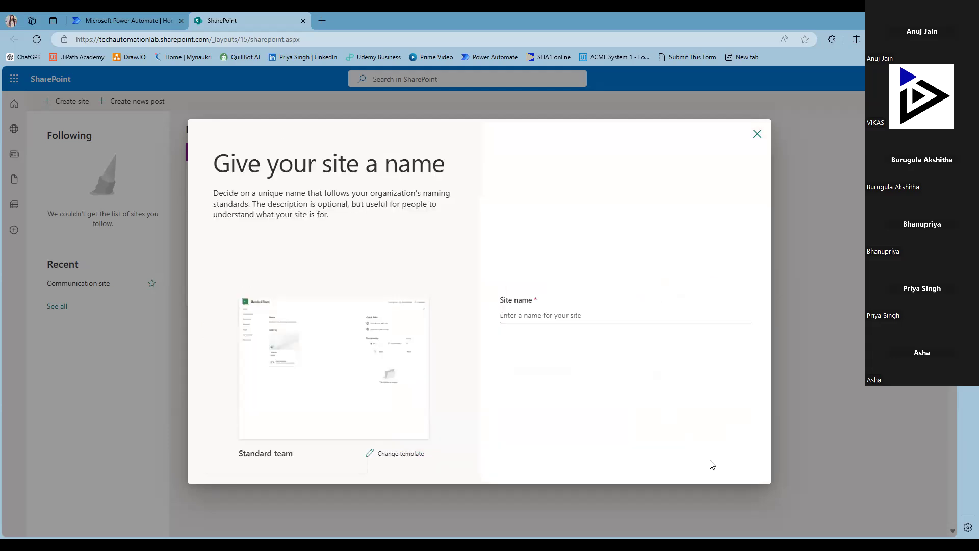
click(521, 317)
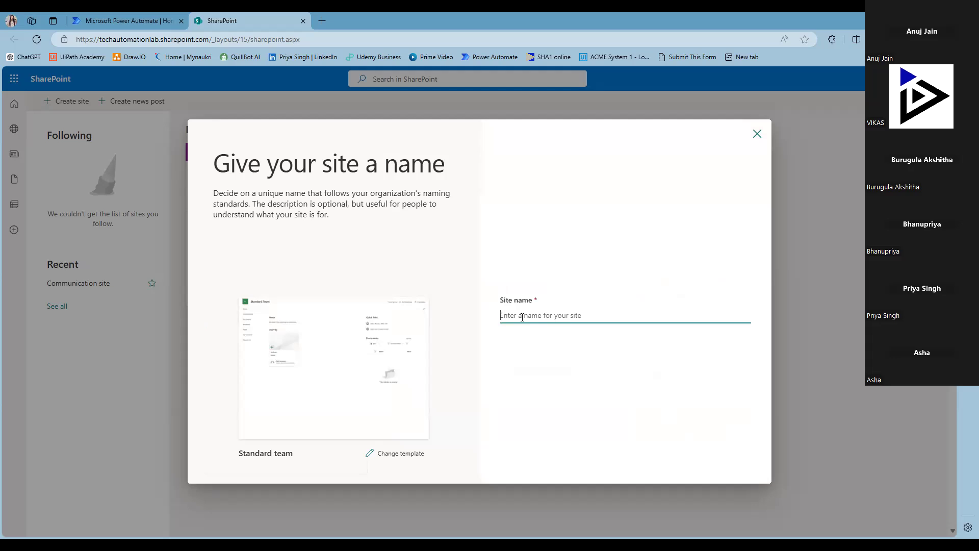
text(Power)
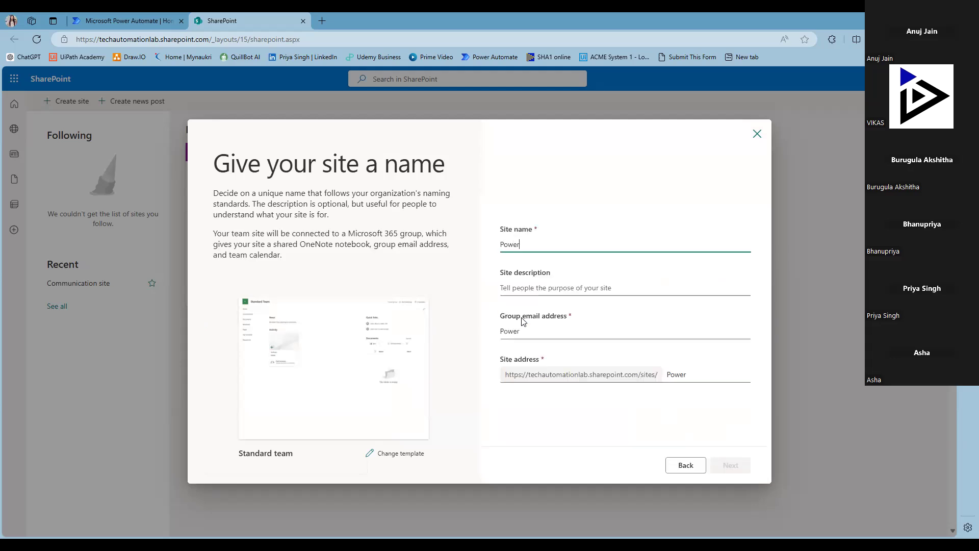
text(Automate Training)
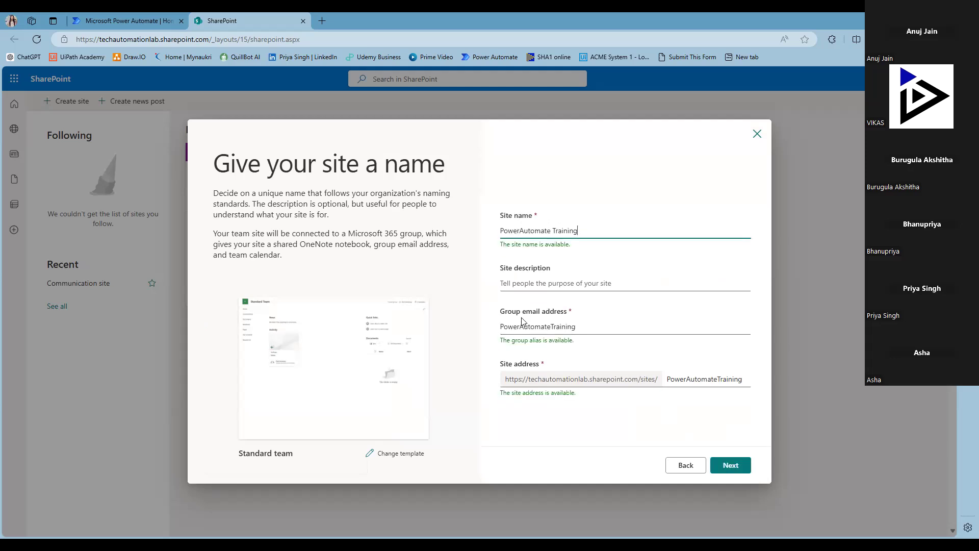
click(737, 472)
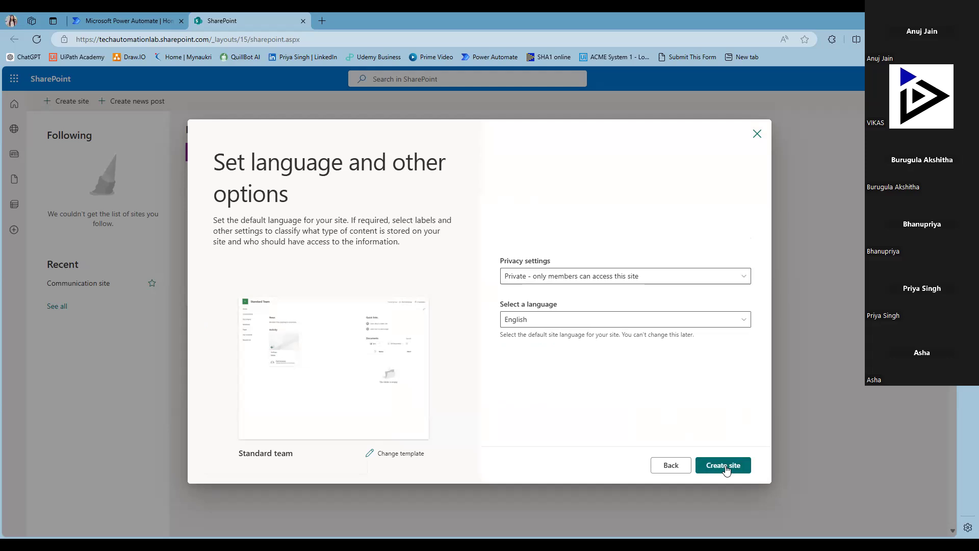
Step: Create the private site and finish setup, clearing the Add members field so no members are added
click(727, 469)
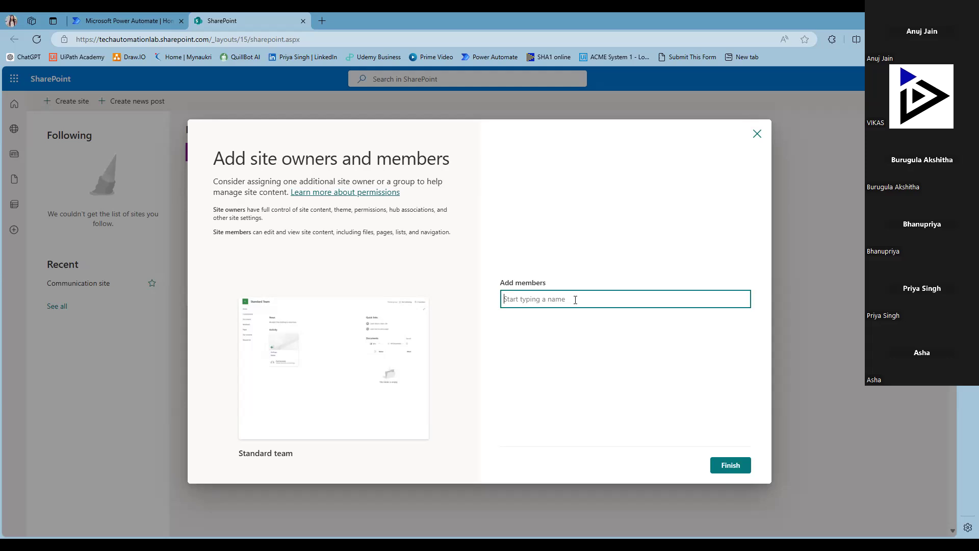
text(Ak)
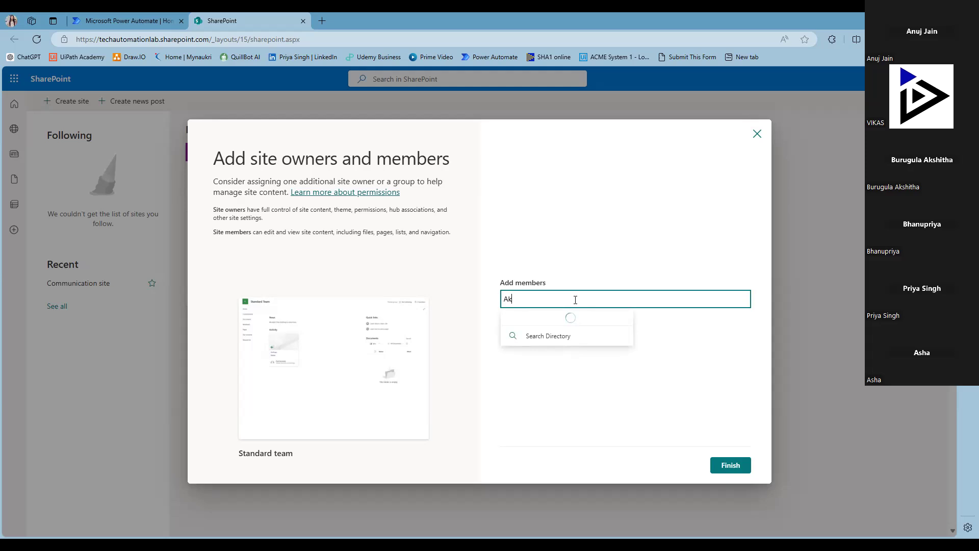
text(shada)
key(BackSpace)
key(BackSpace)
key(BackSpace)
key(BackSpace)
key(BackSpace)
key(BackSpace)
key(BackSpace)
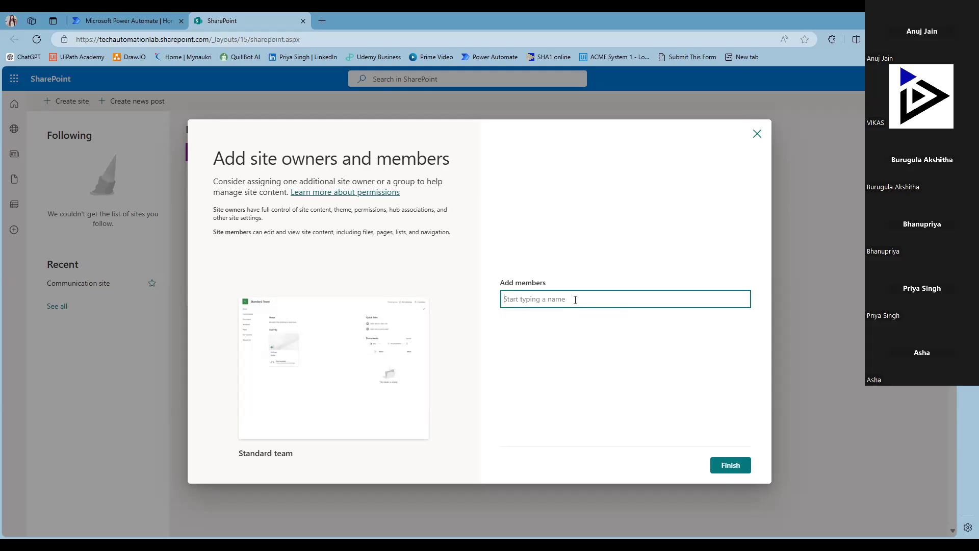
click(717, 465)
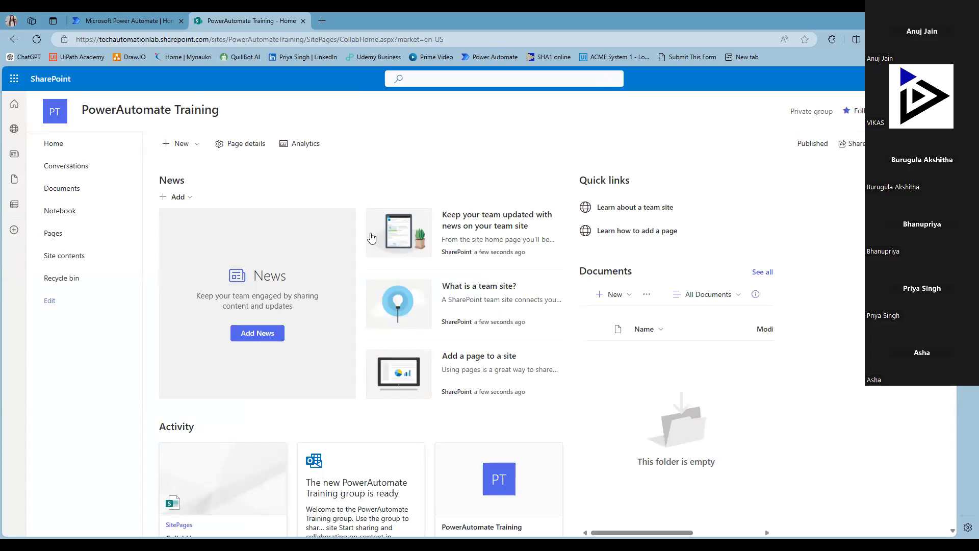
Step: Start a new document library, dismiss it, and go to the site's Documents library instead
click(182, 145)
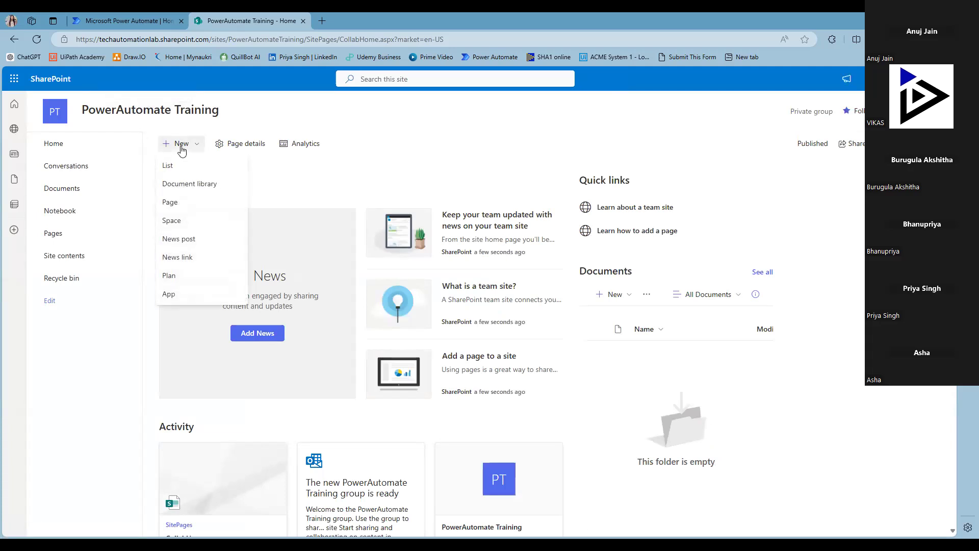
click(183, 191)
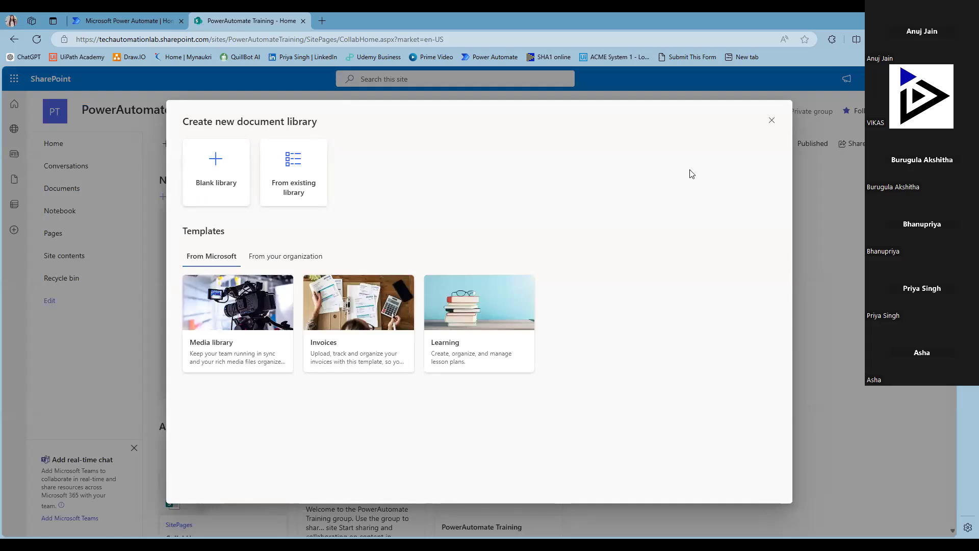
click(774, 121)
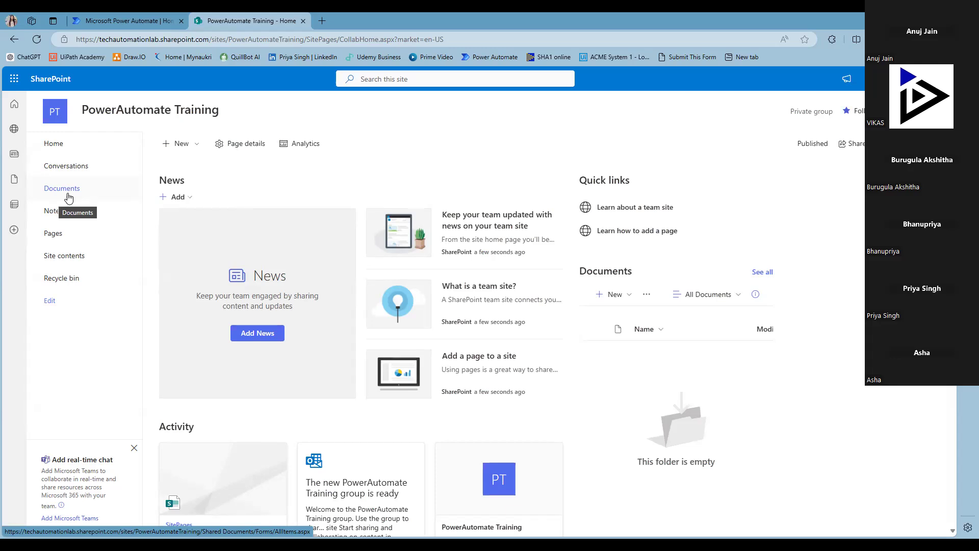
click(68, 195)
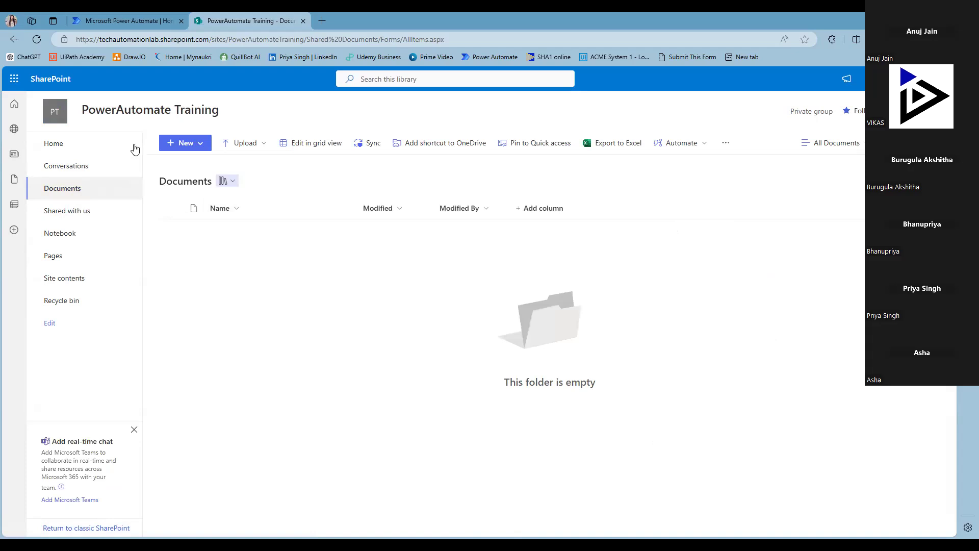
Step: Create a folder named 'PA Training' in Documents and open it
click(184, 146)
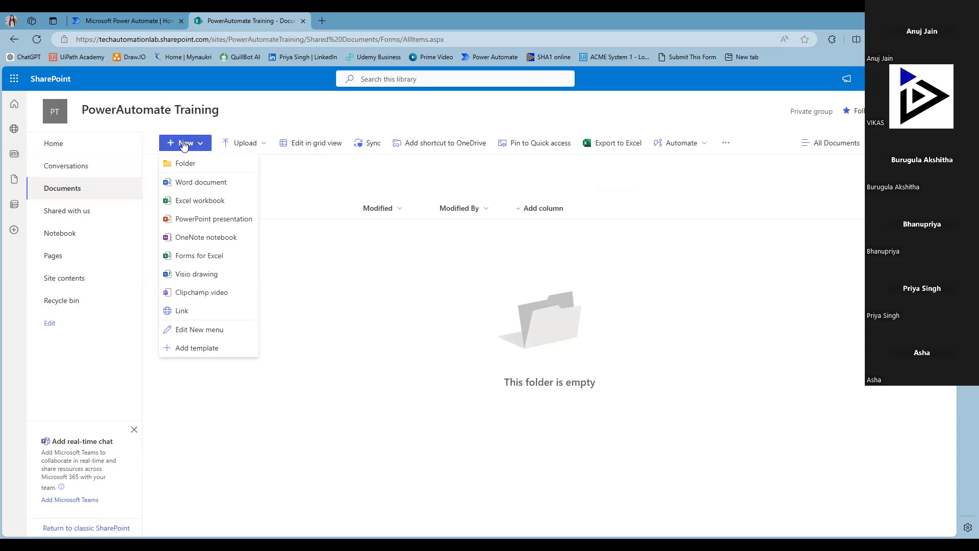
click(184, 163)
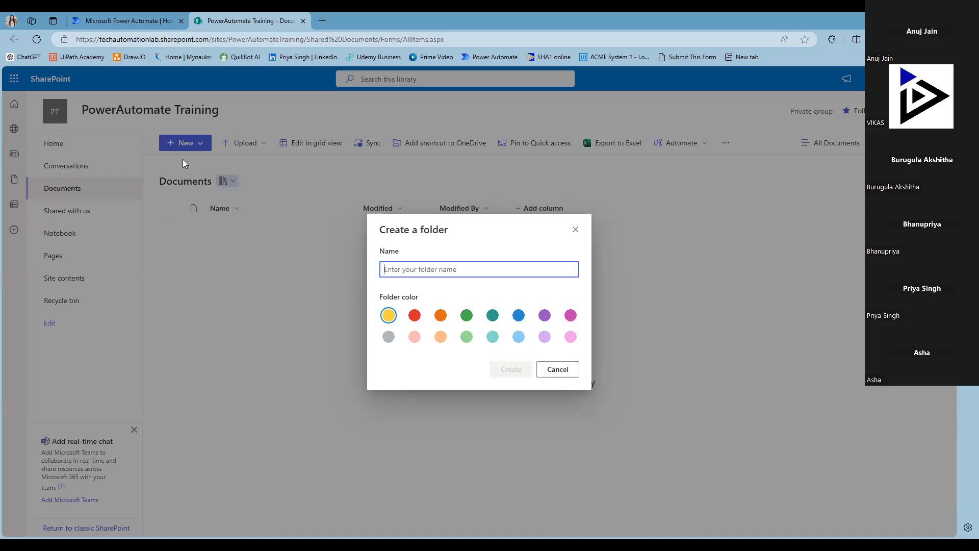
text(PA Training)
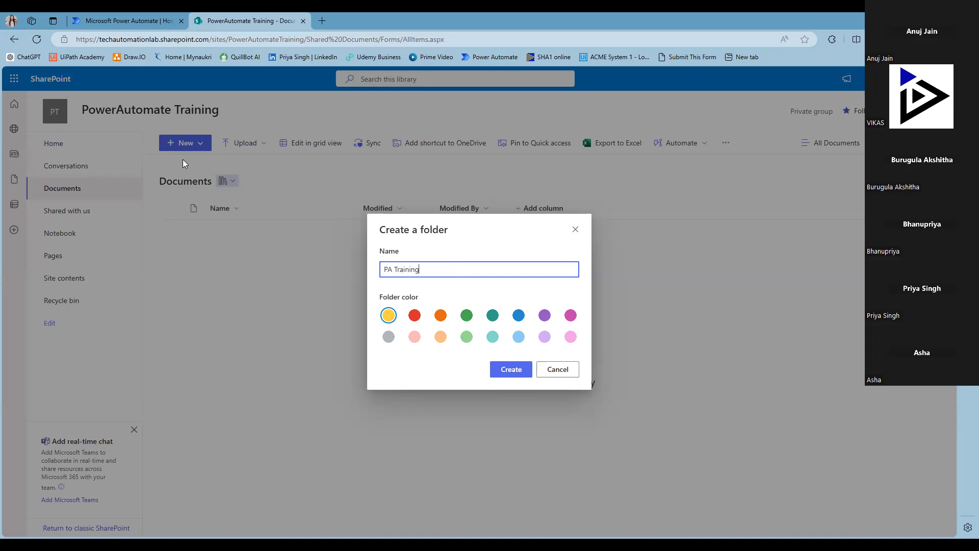
click(507, 369)
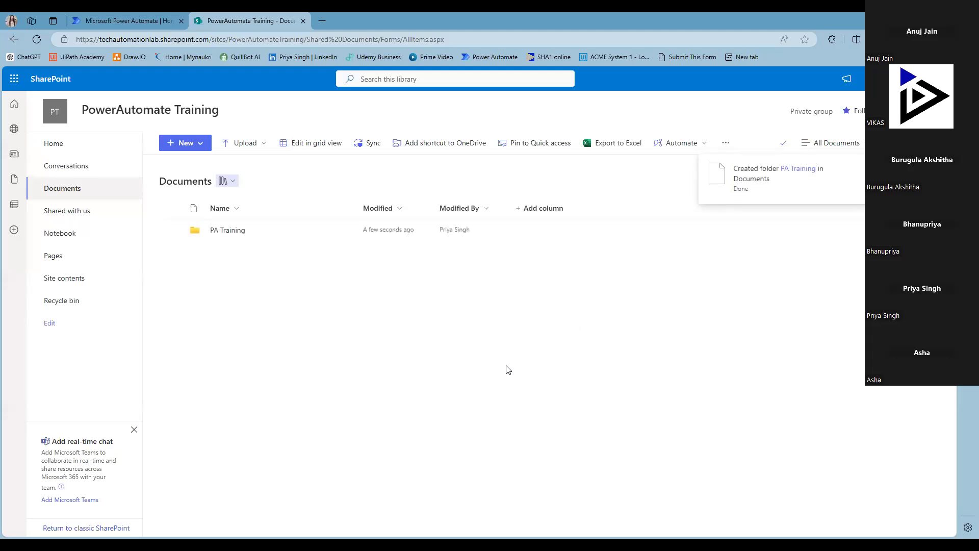
click(236, 231)
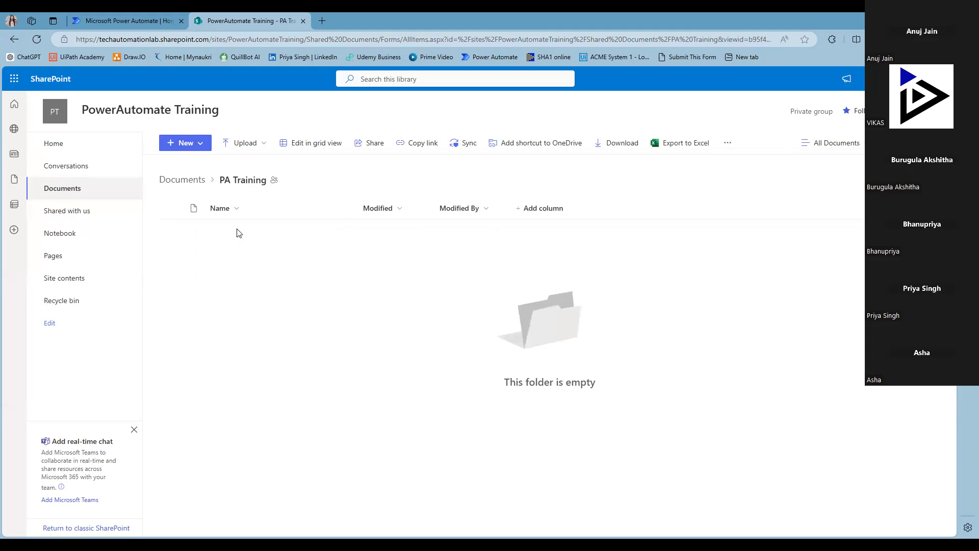
Step: Show the Upload options in the PA Training folder
click(243, 145)
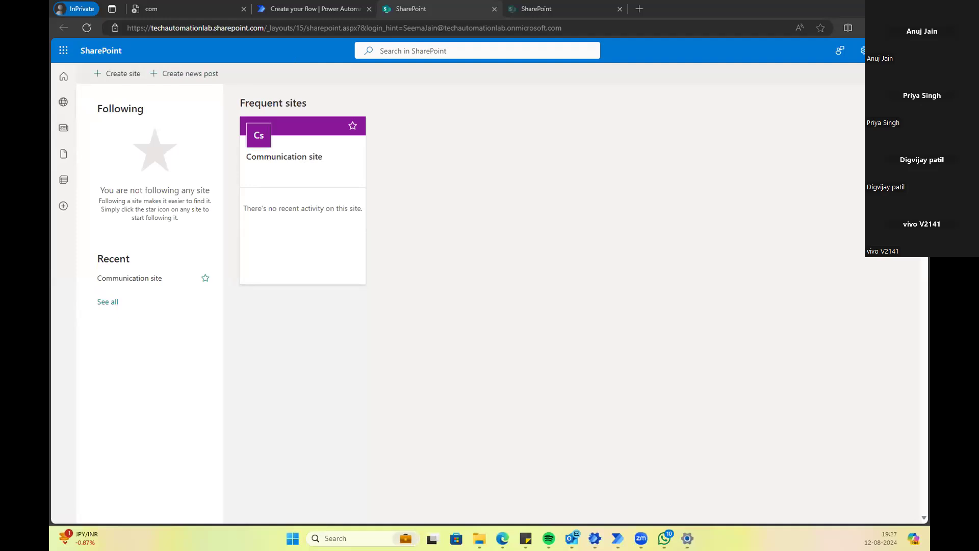
Step: Check the signed-in account details and the SharePoint help panel
click(916, 50)
click(916, 51)
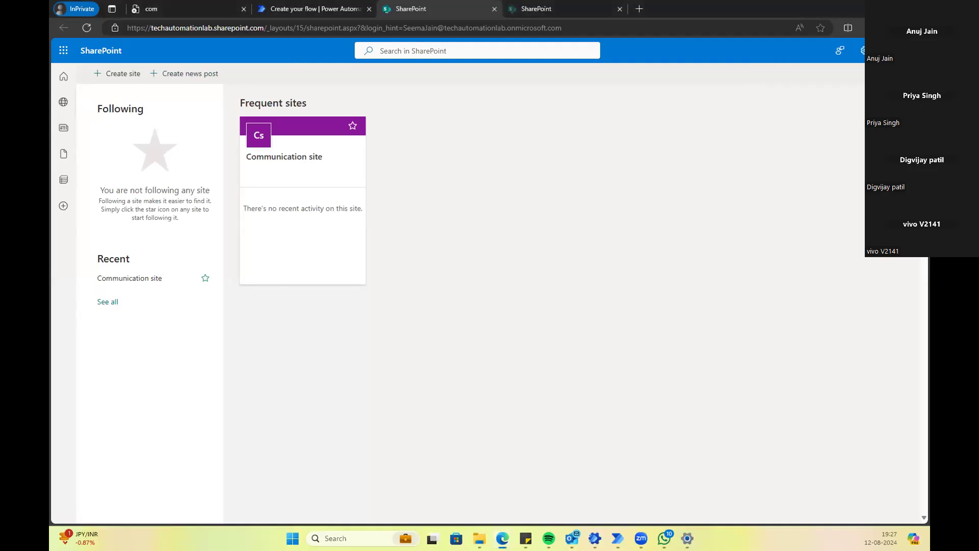
click(703, 234)
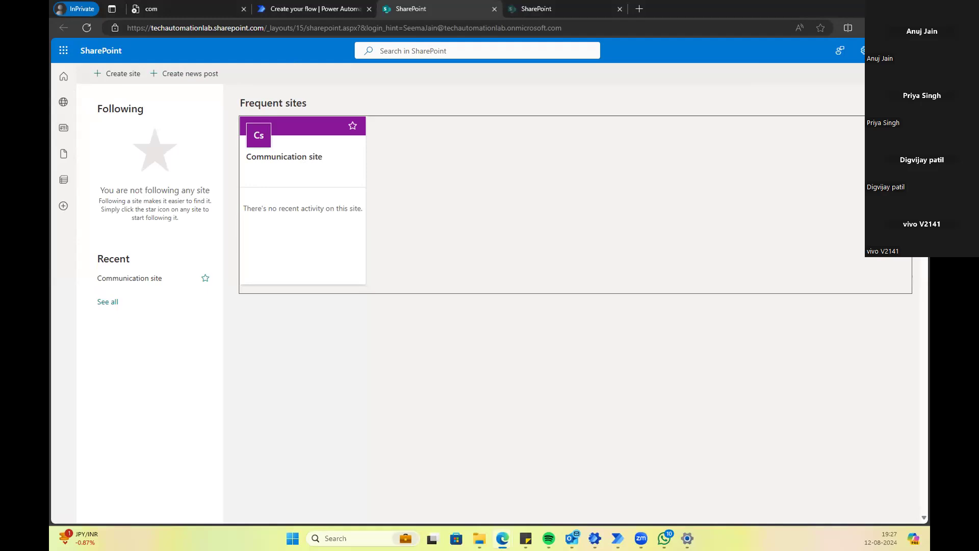
click(889, 50)
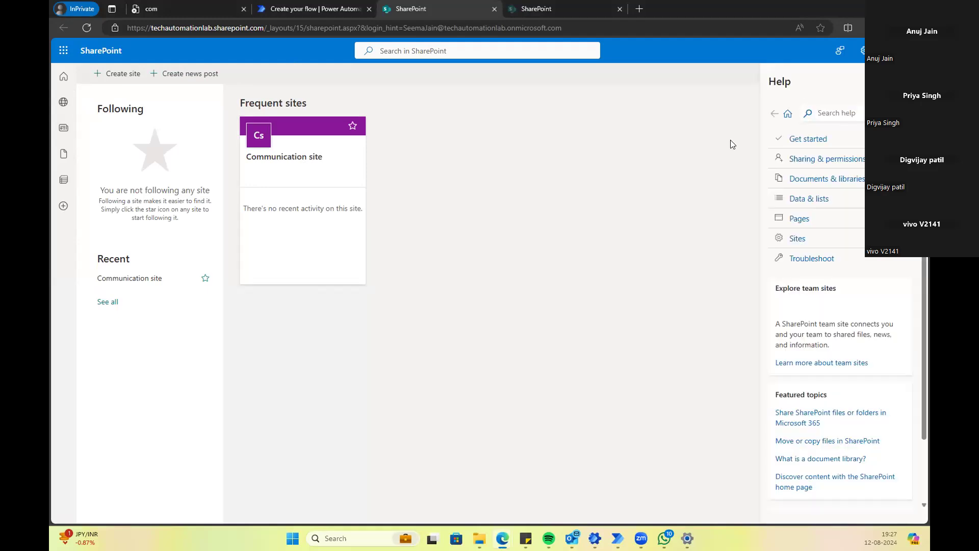
click(912, 51)
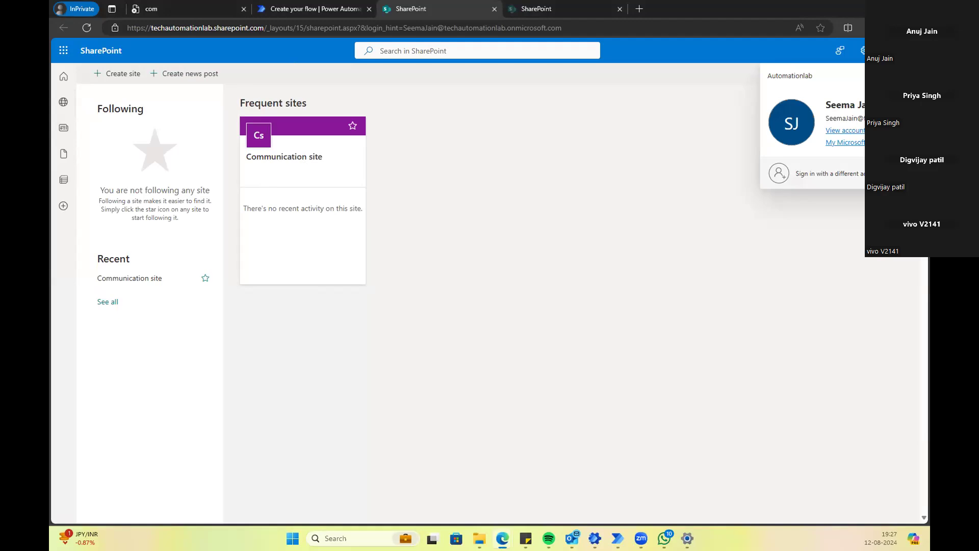
click(652, 107)
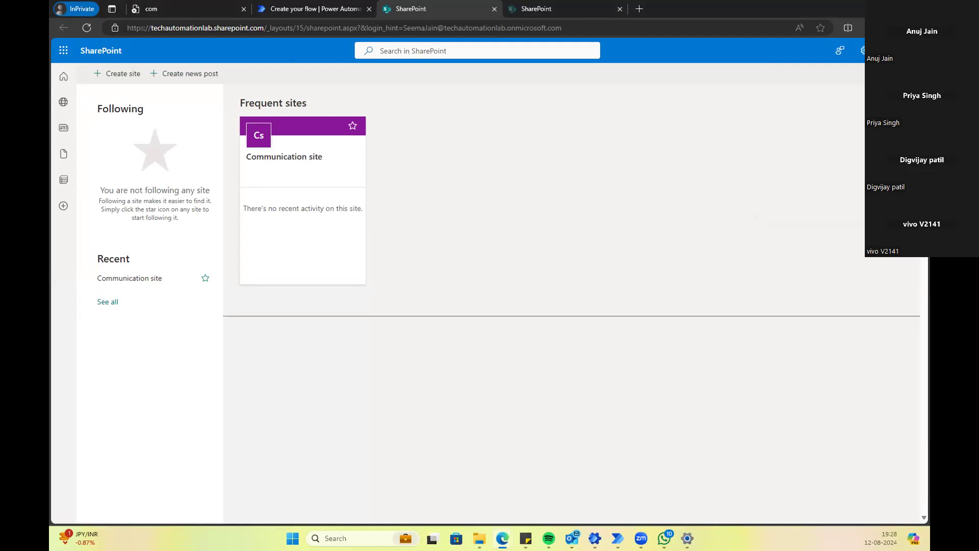
Step: Choose to sign in with a different account and close the Power Automate create-flow tab
click(913, 50)
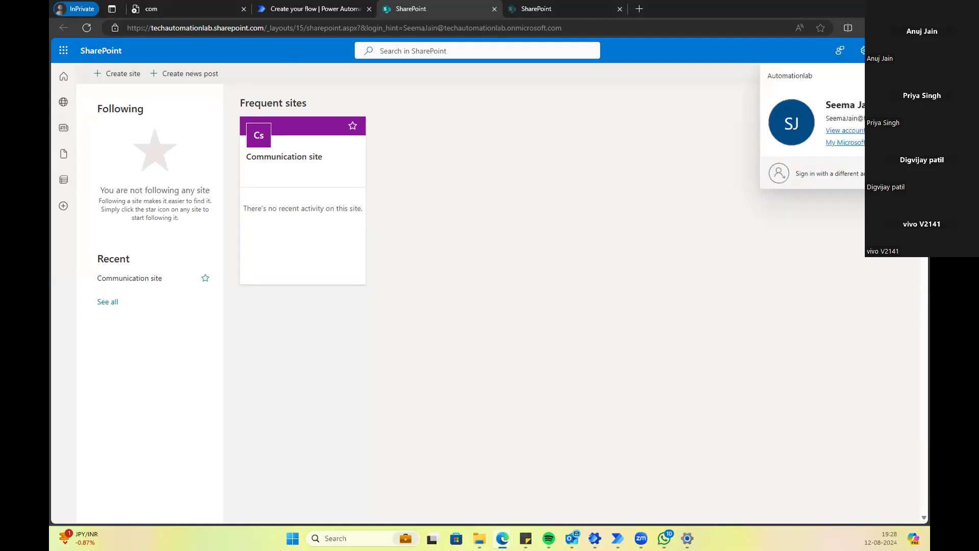
click(829, 173)
click(319, 15)
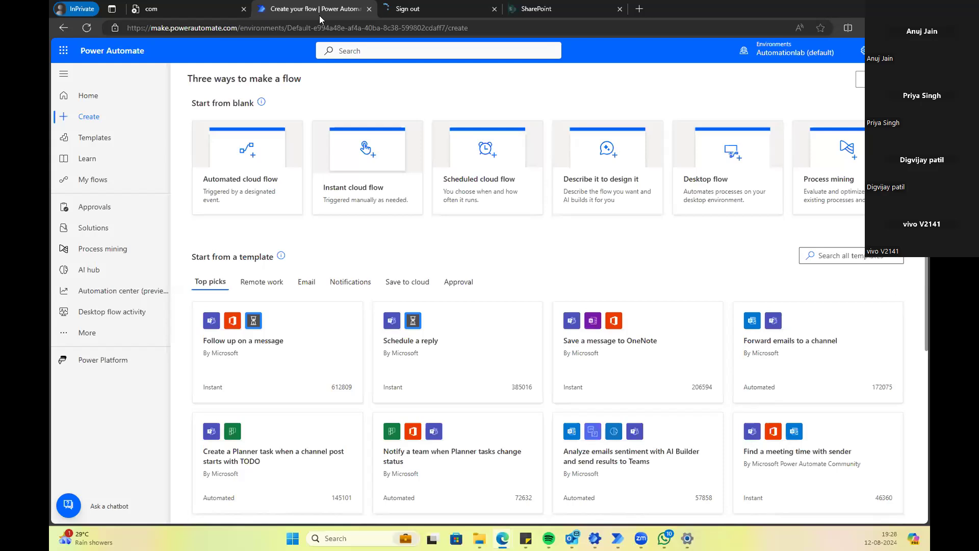
click(369, 10)
Step: Go back from the sign-out page to the SharePoint home page and check its techautomationlab address
click(270, 32)
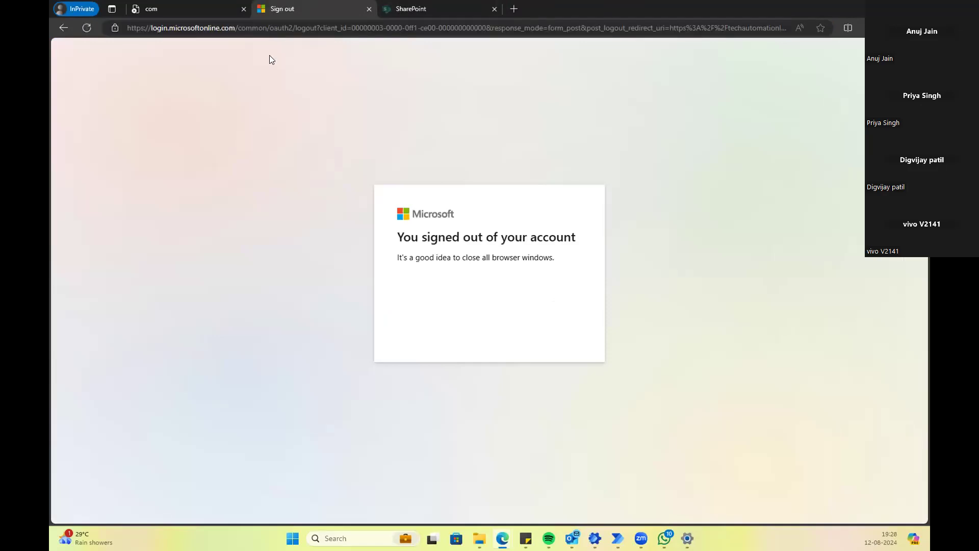
click(239, 29)
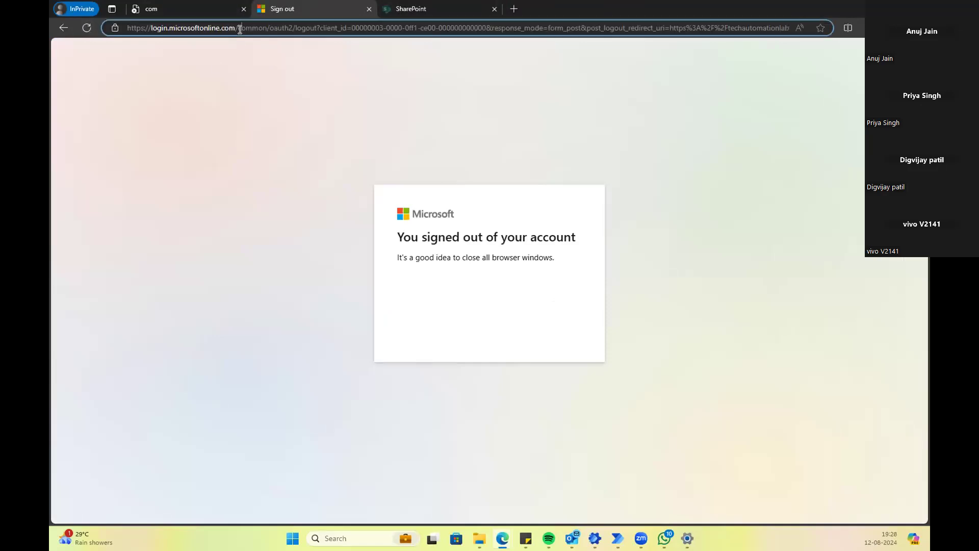
click(56, 24)
click(57, 25)
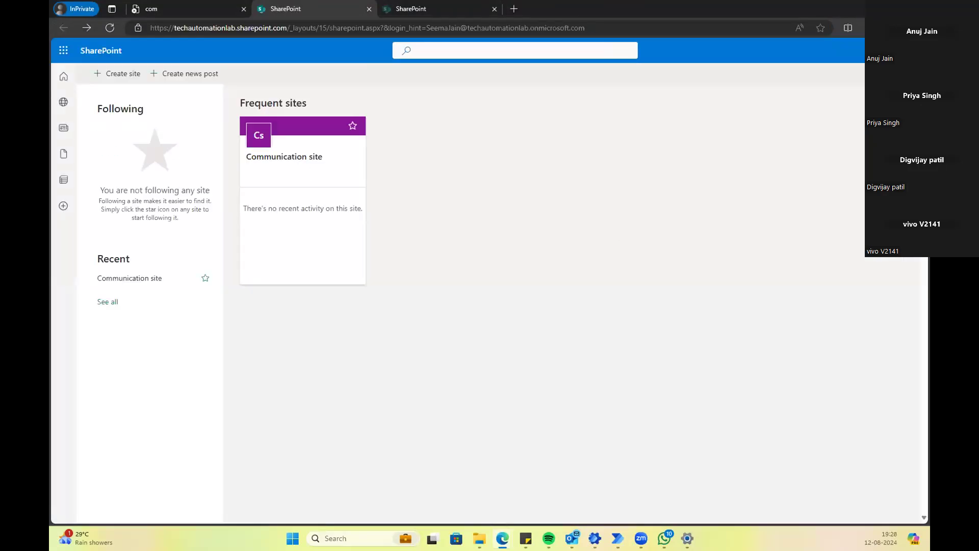
click(413, 25)
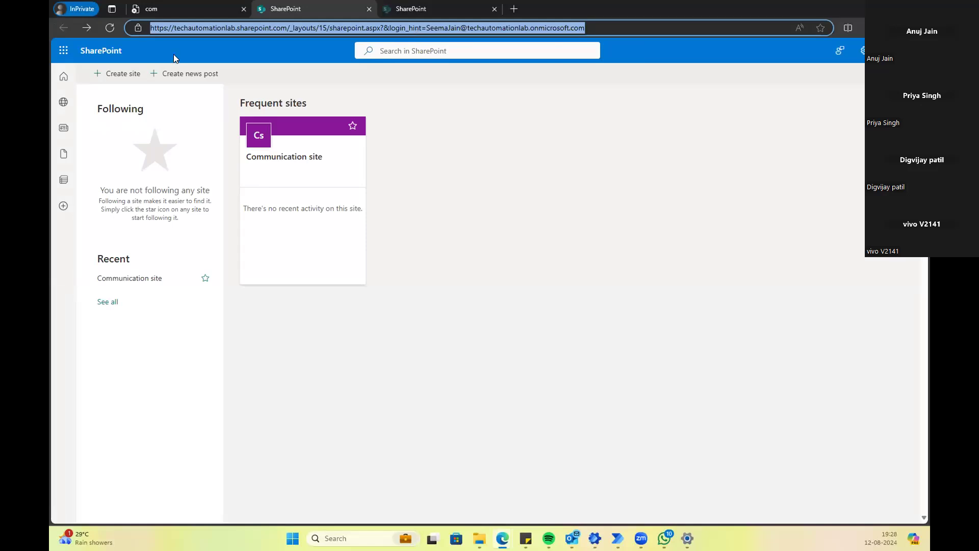
double_click(190, 28)
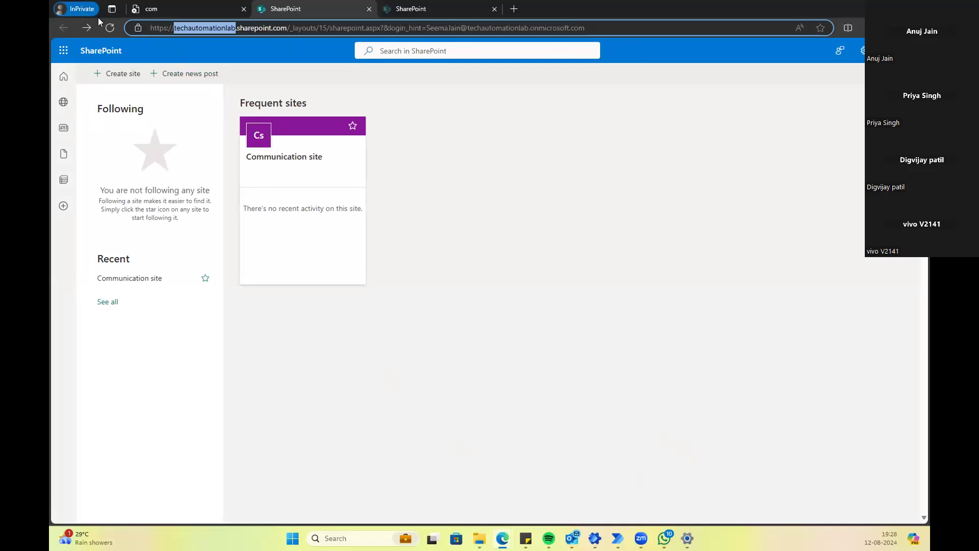
Step: Close the unreachable page tab and the SharePoint browser window
click(225, 13)
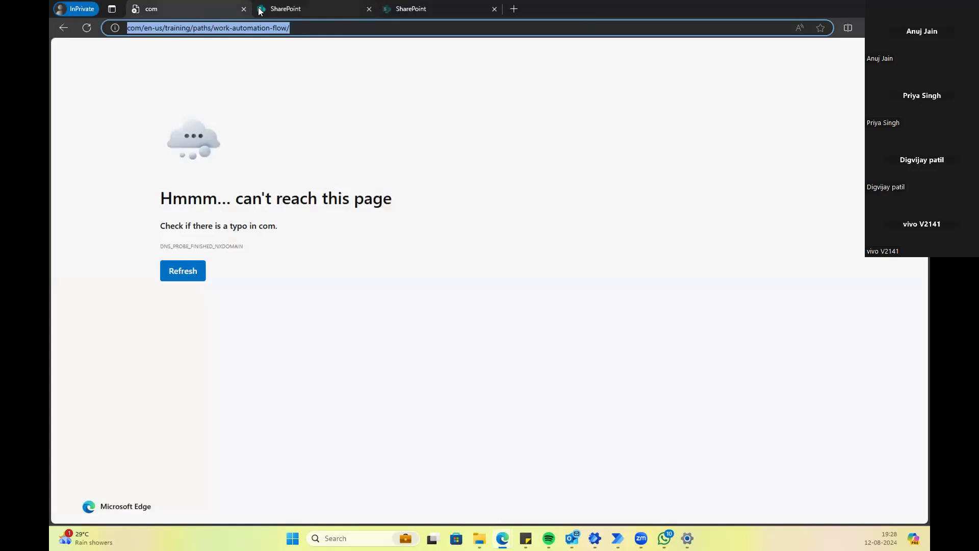
click(243, 10)
mouse_move(510, 530)
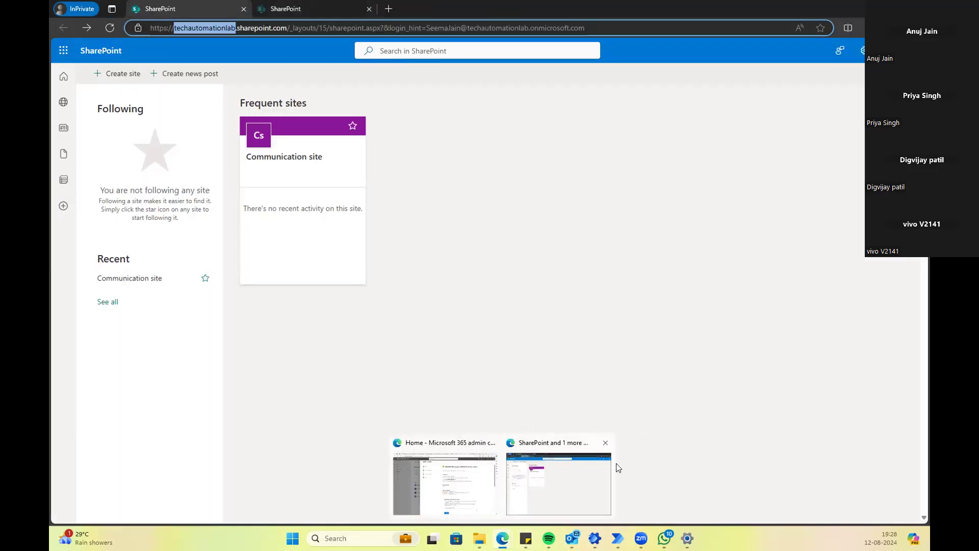
click(604, 442)
Step: In the Microsoft 365 admin window, close the old tutorial tabs and switch to the Power Automate machine page
click(494, 488)
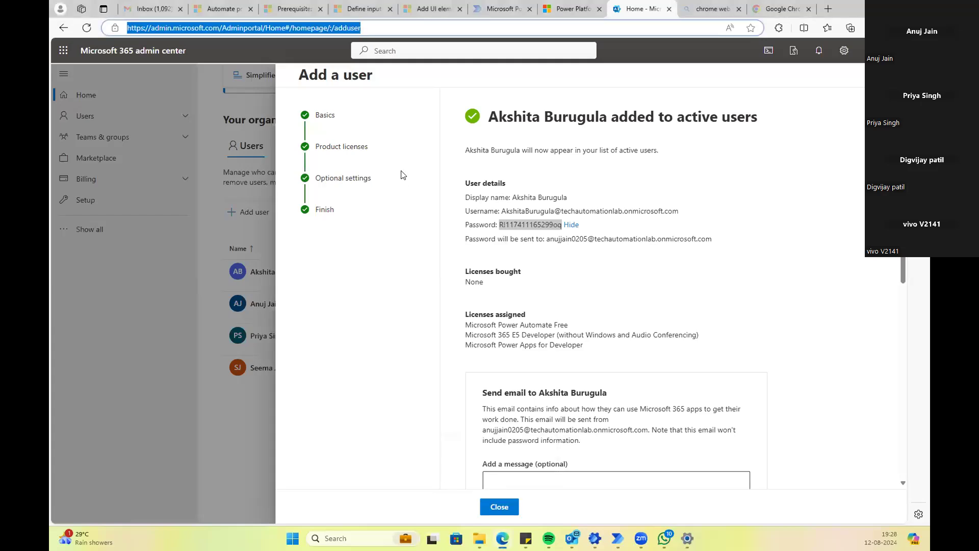
click(585, 28)
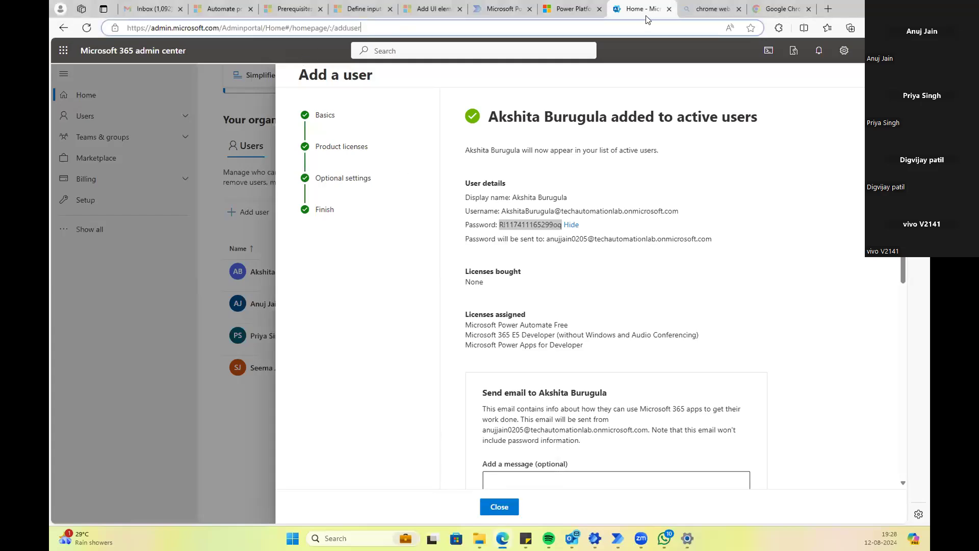
click(704, 8)
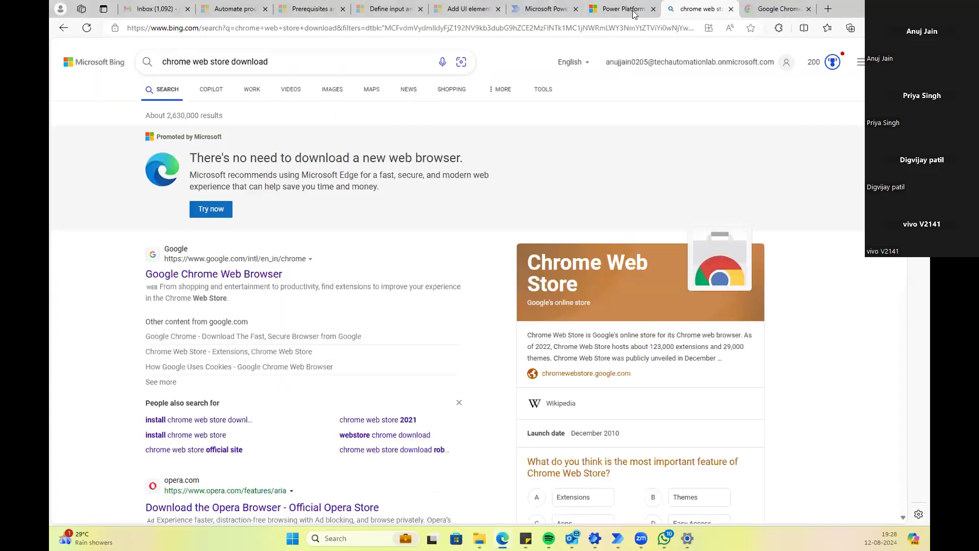
click(776, 12)
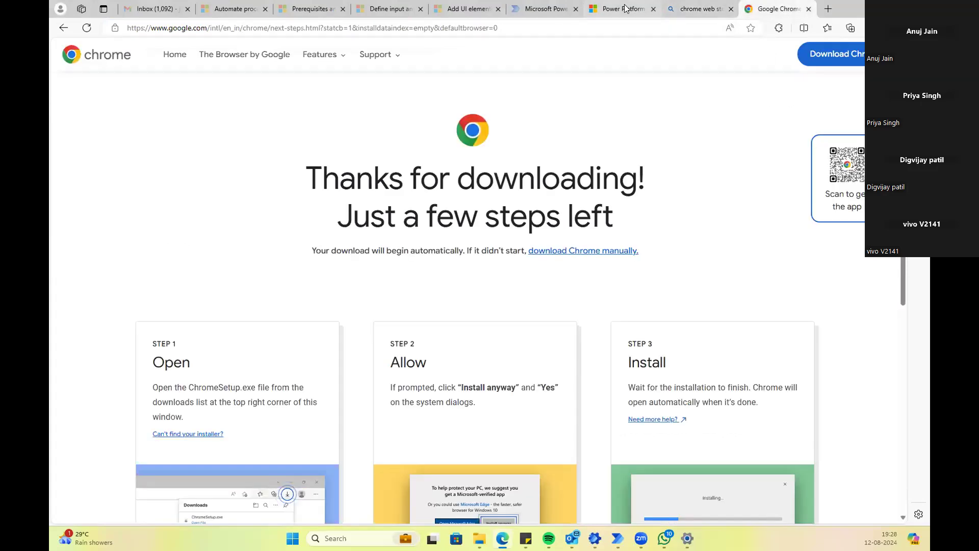
click(187, 9)
click(188, 10)
click(187, 9)
click(187, 9)
click(187, 9)
click(165, 10)
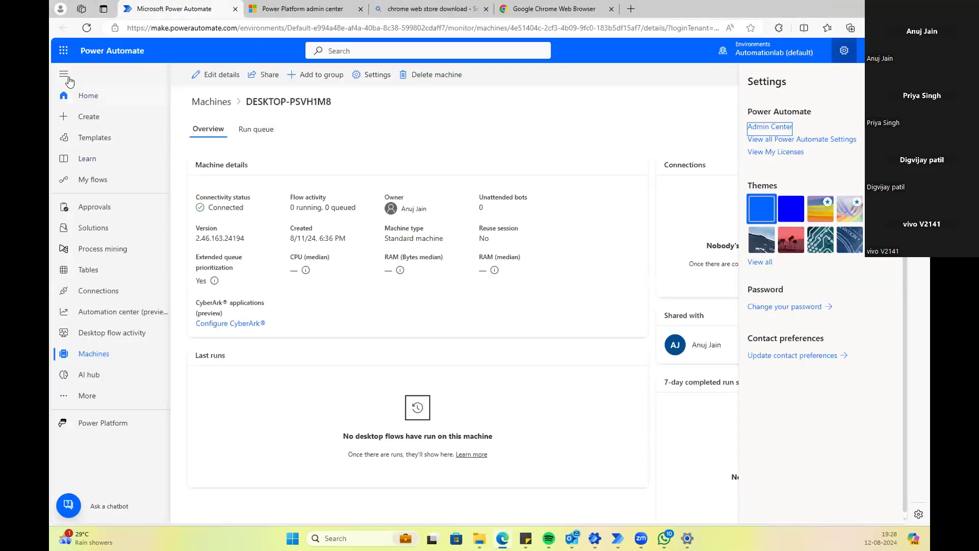
Step: Open SharePoint from the app launcher, then the Powerautomate_Training site's Documents library
click(63, 50)
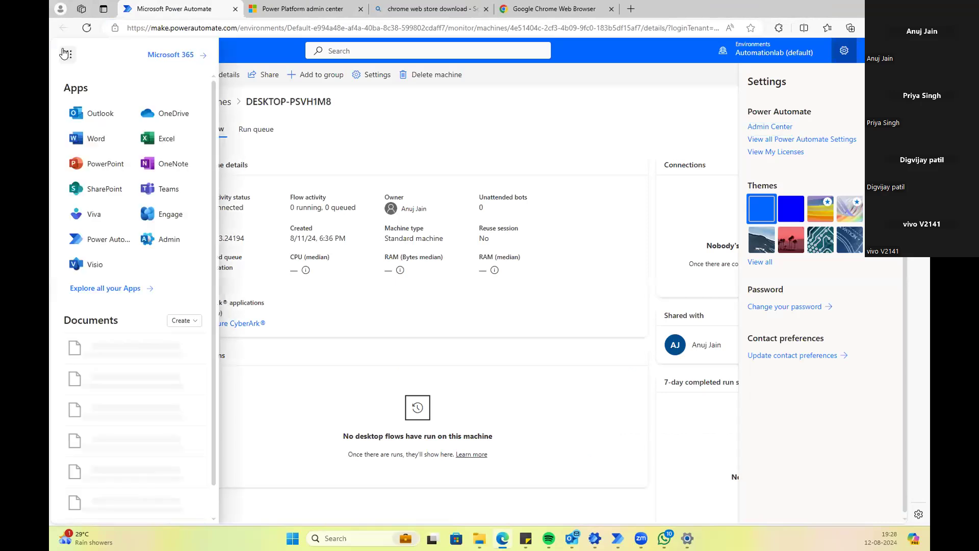
click(98, 193)
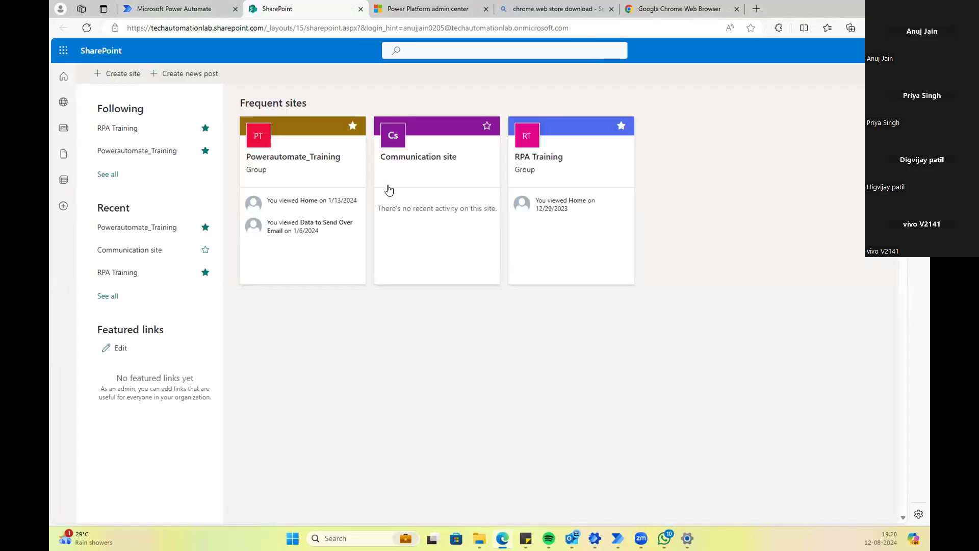
click(303, 164)
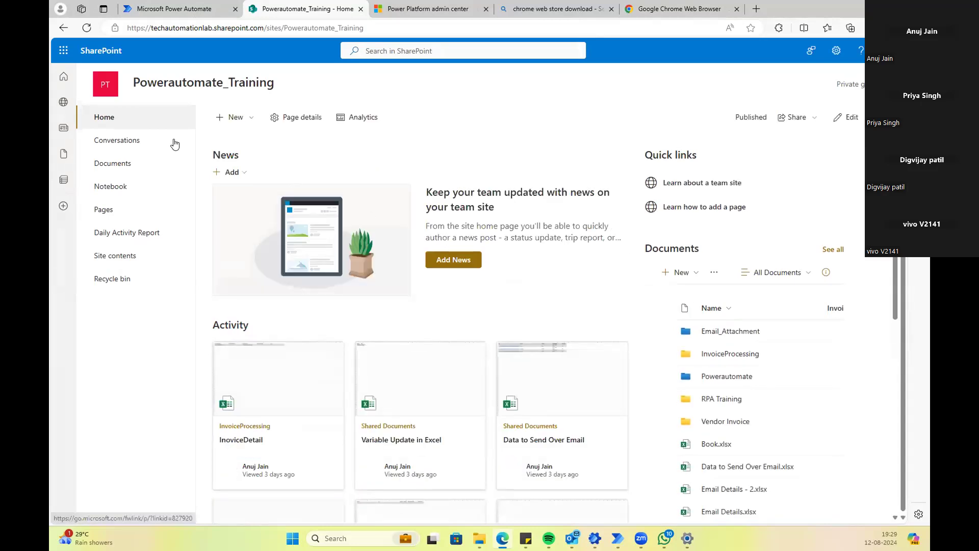
click(107, 164)
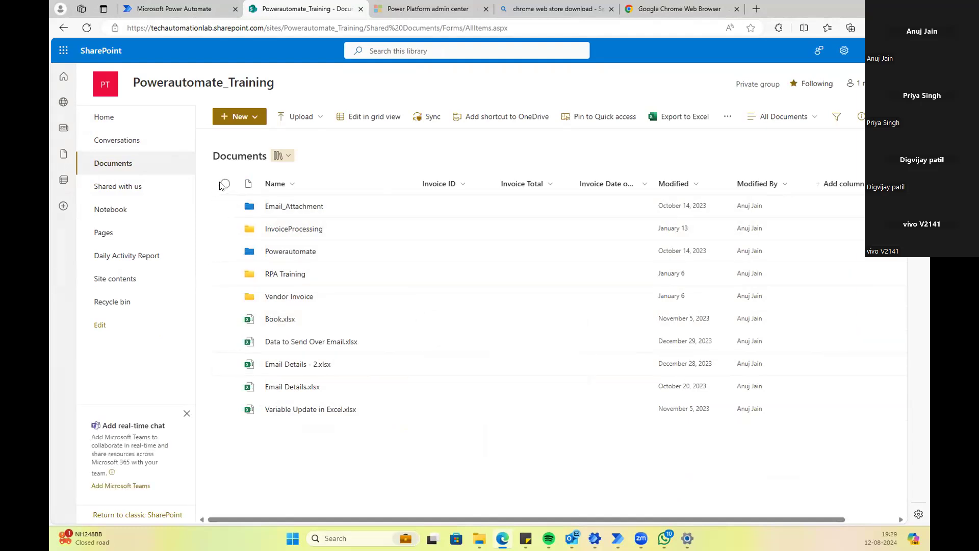
Step: Select only Book.xlsx among the Excel files in the Documents library
click(225, 319)
click(225, 341)
click(225, 364)
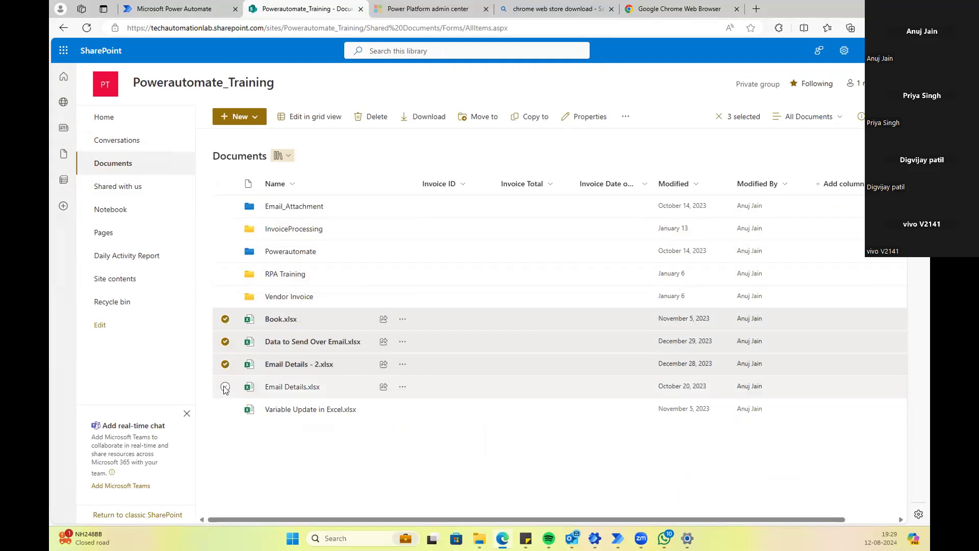
click(225, 387)
click(225, 386)
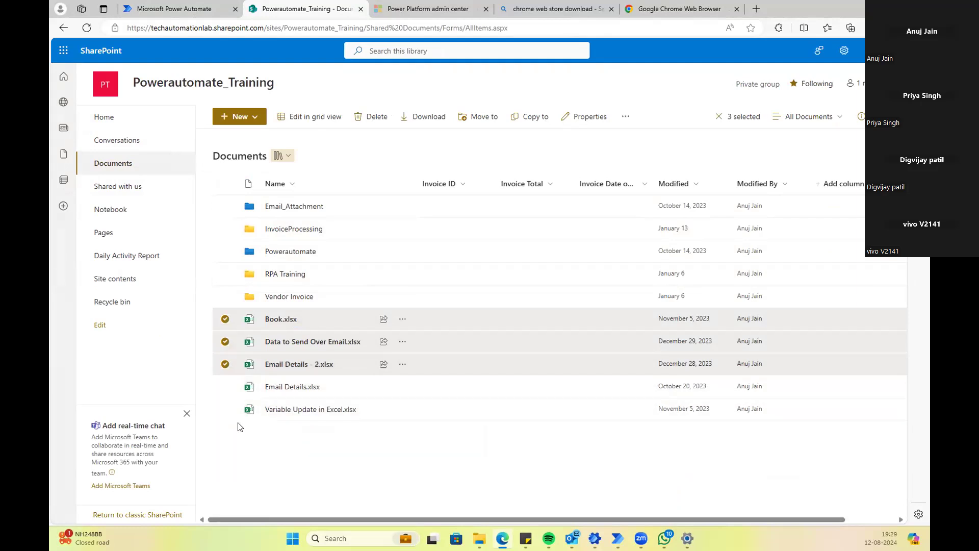
click(225, 364)
click(225, 341)
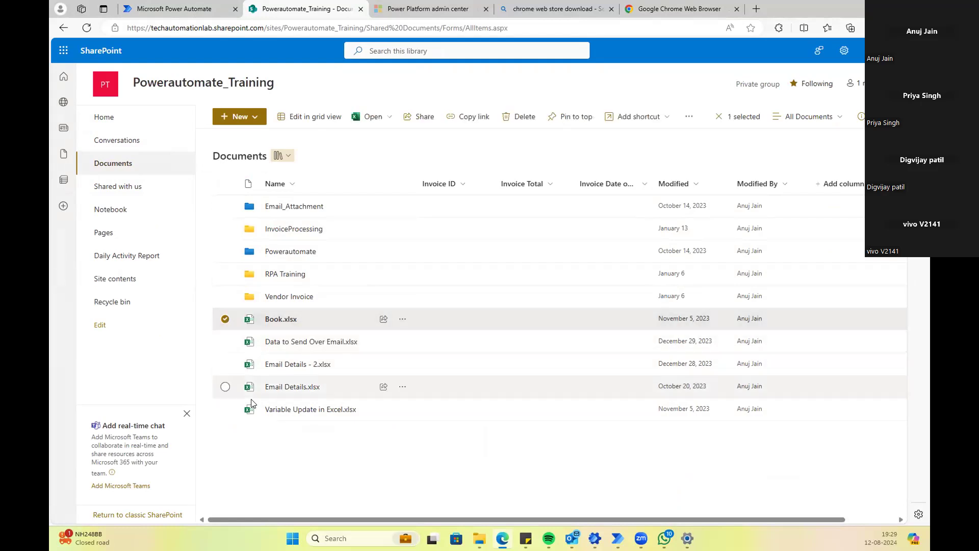
Step: Delete Book.xlsx and go to Power Automate's Create page
click(521, 118)
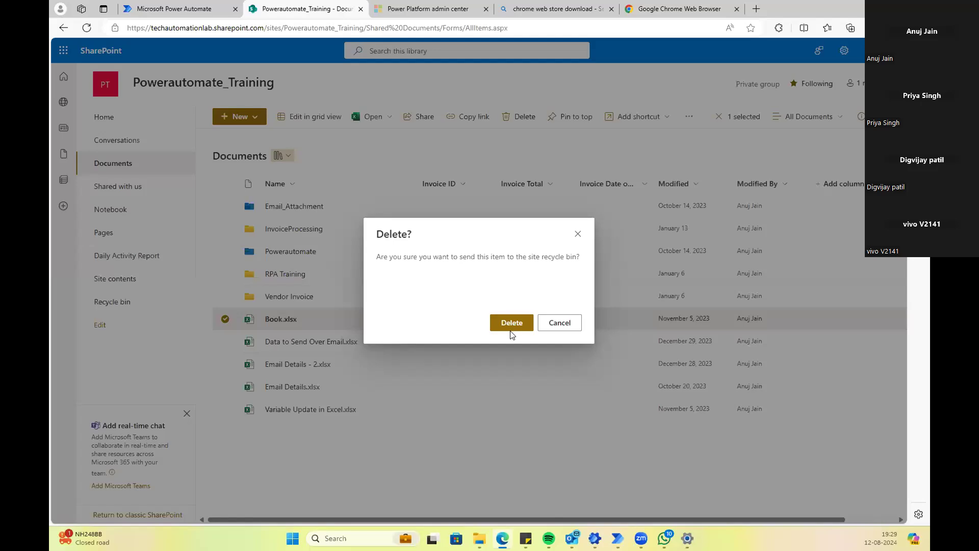
click(511, 331)
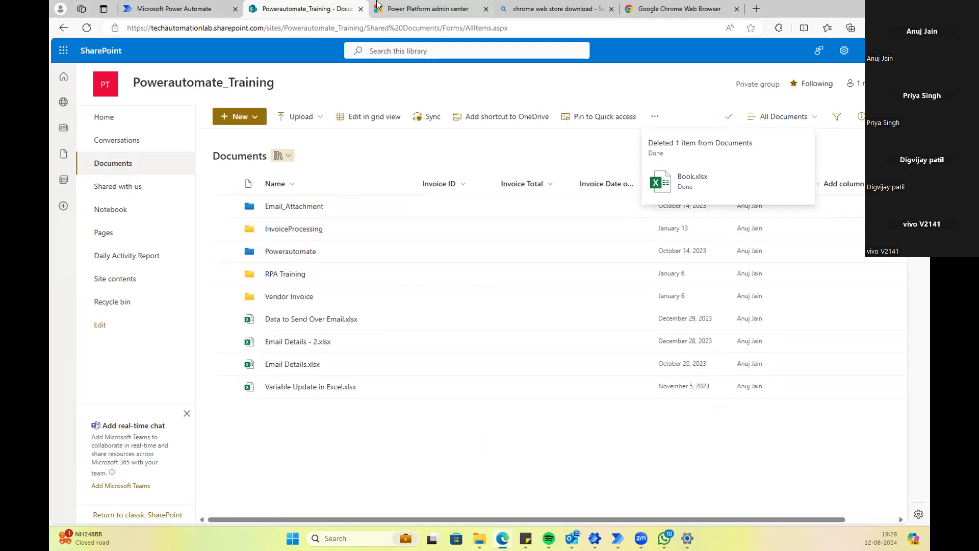
click(200, 14)
click(90, 117)
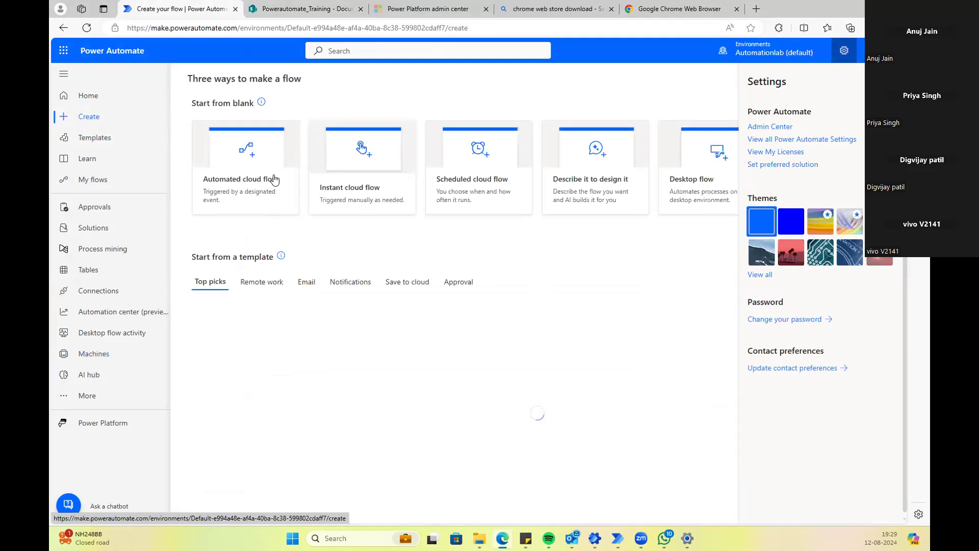
Step: Start an automated cloud flow named 'Save Email Attachment', correcting the spelling of Attachment
click(249, 158)
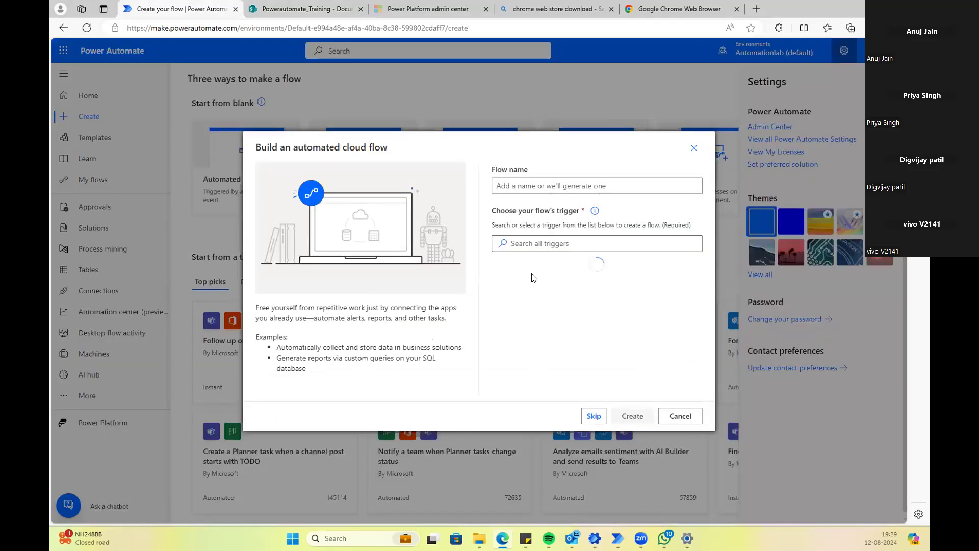
click(549, 184)
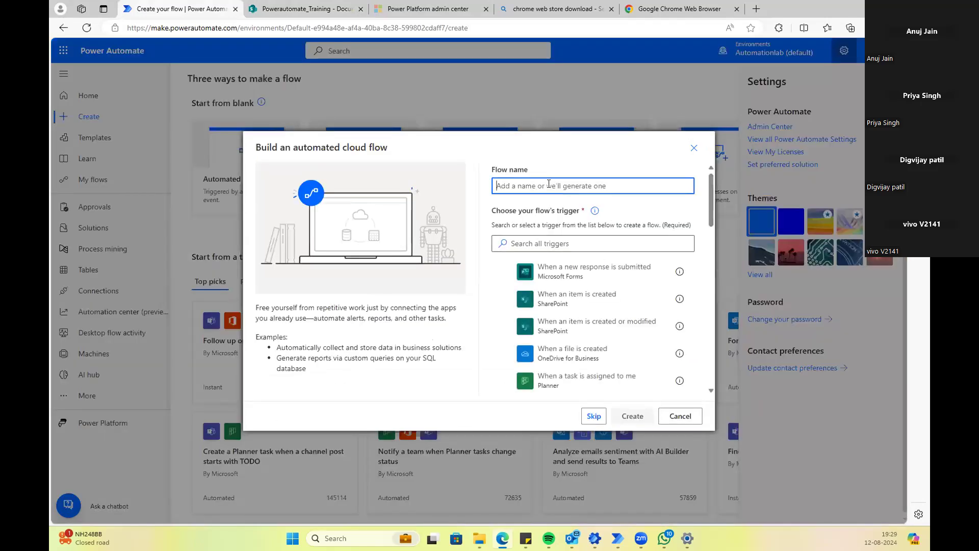
text(S)
key(BackSpace)
text(Save Email )
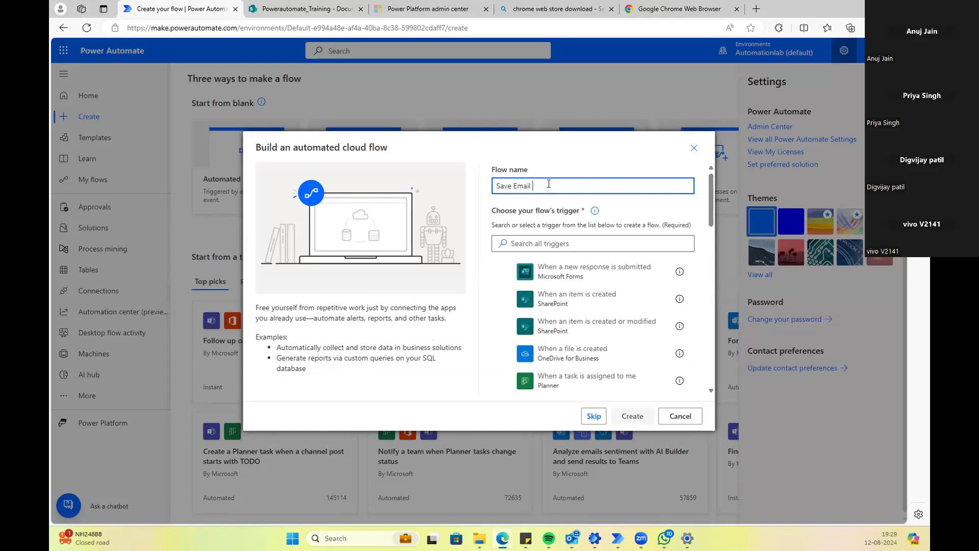
text(Attachment)
double_click(548, 184)
right_click(550, 183)
click(588, 191)
Step: Replace the 'when a' trigger search with an email search and browse the Outlook triggers
click(526, 244)
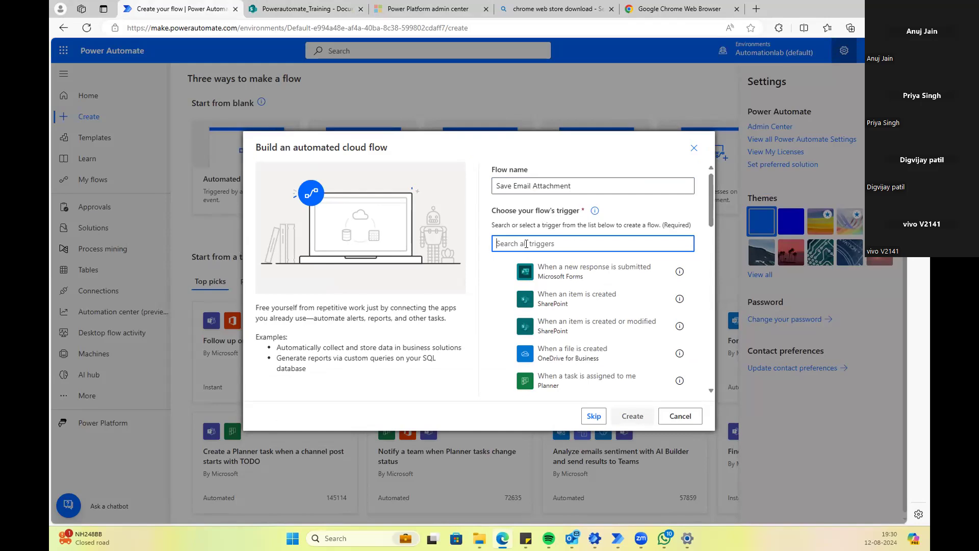
text(when a)
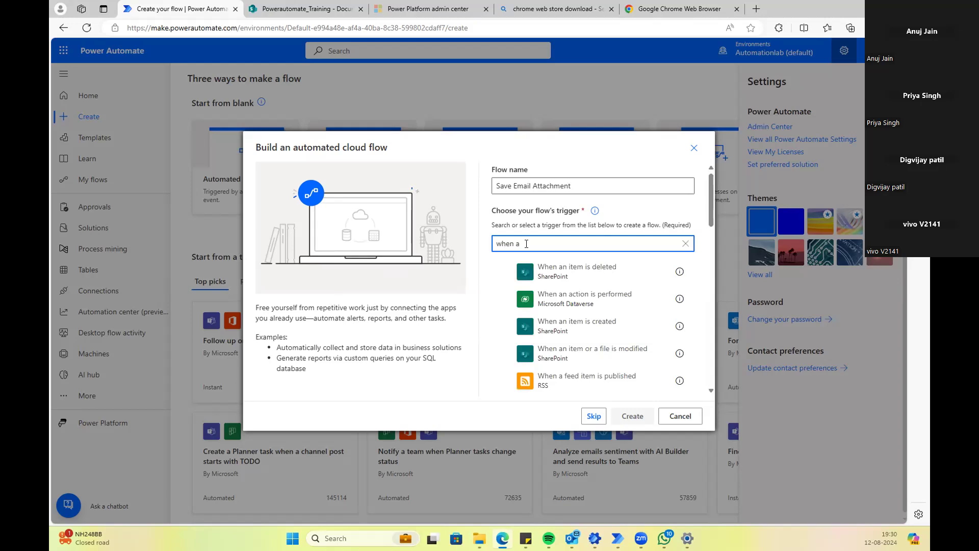
key(BackSpace)
key(BackSpace)
key(BackSpace)
key(BackSpace)
key(BackSpace)
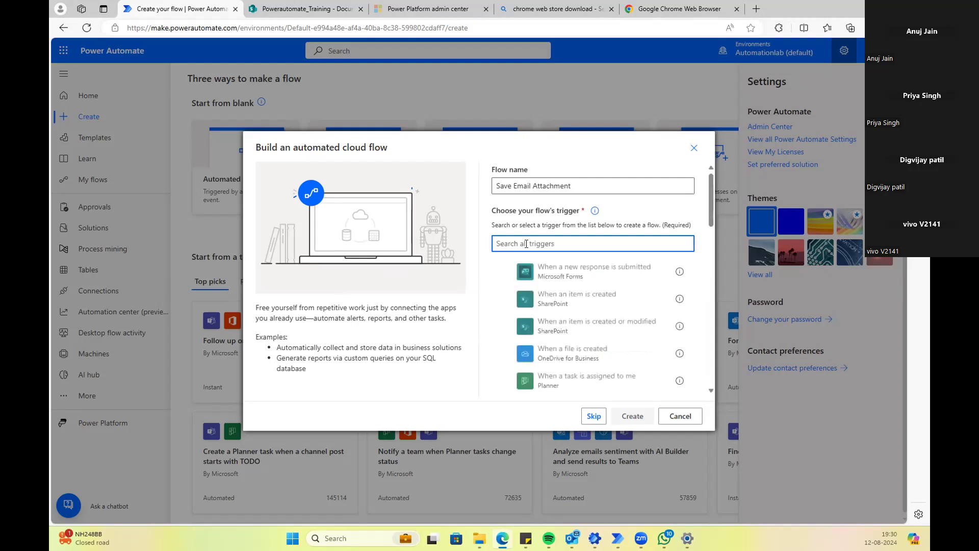
text(Email)
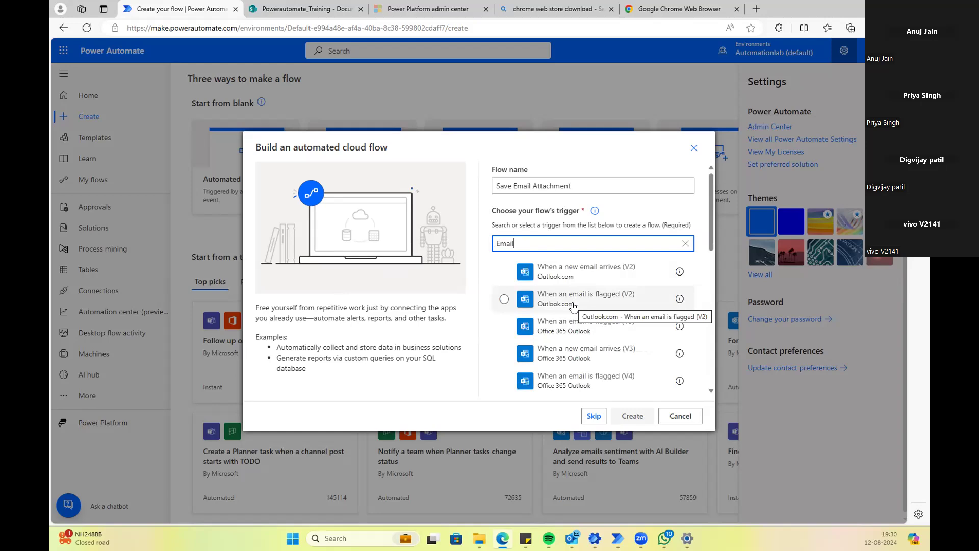
scroll(586, 281, down, 10)
scroll(586, 281, up, 10)
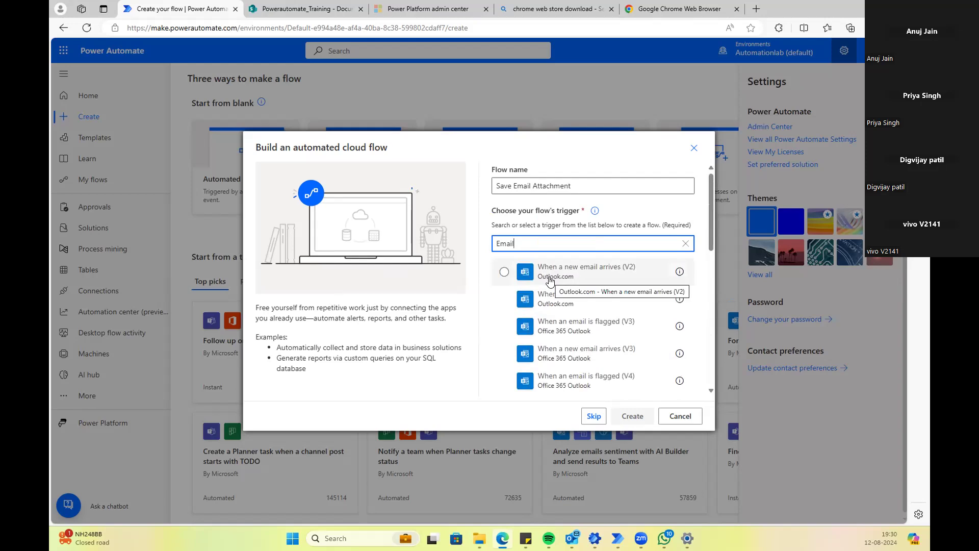
drag(489, 148, 607, 110)
click(542, 152)
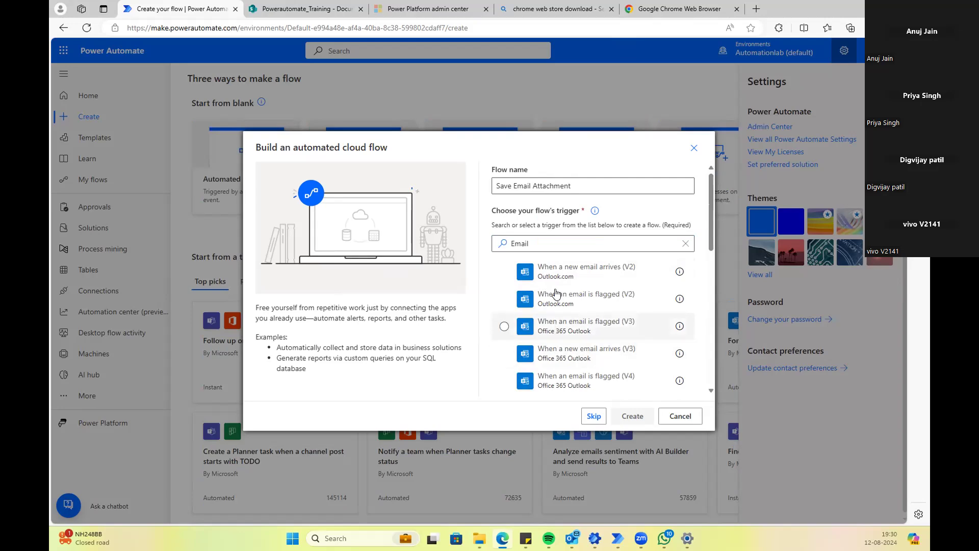
mouse_move(564, 533)
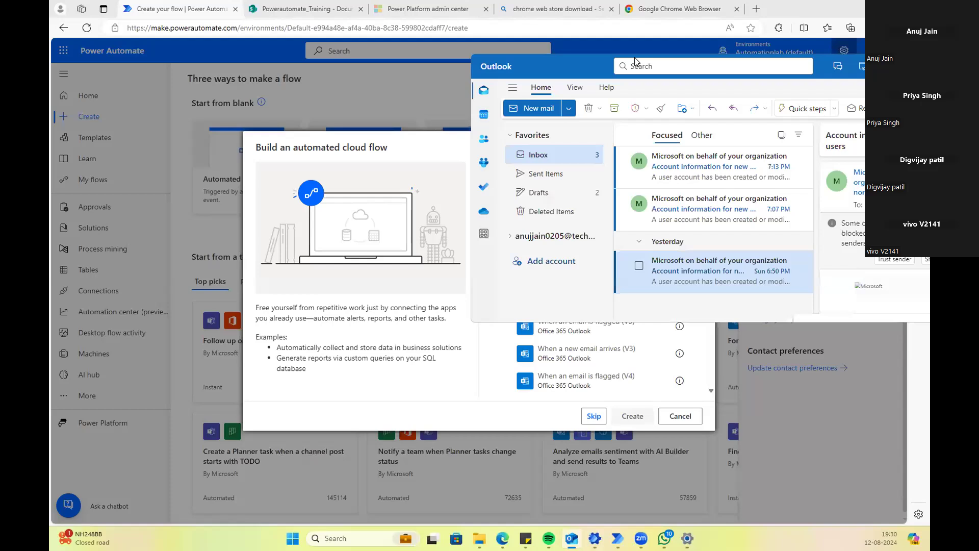
Step: Maximize then minimize the Outlook window and close the flow-building dialog
drag(825, 65, 642, 34)
click(779, 43)
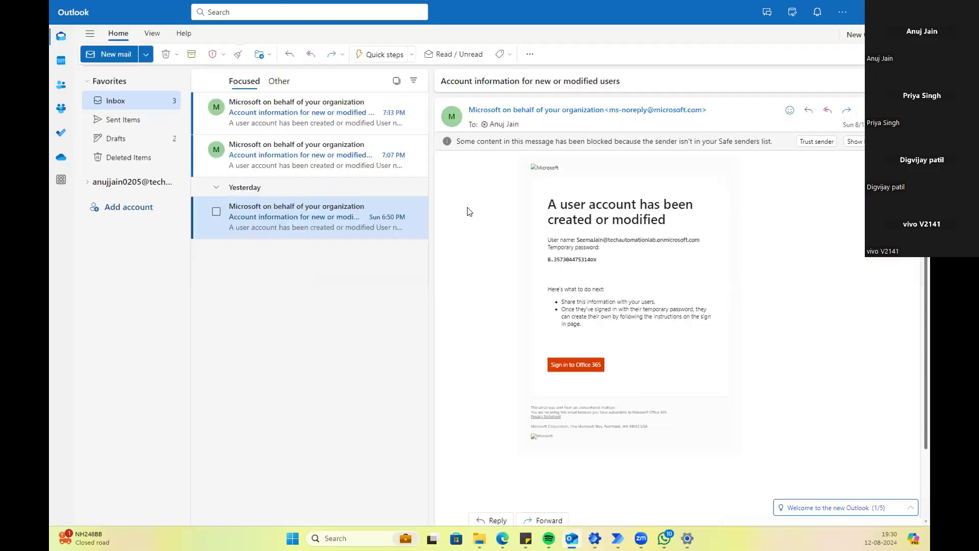
click(861, 24)
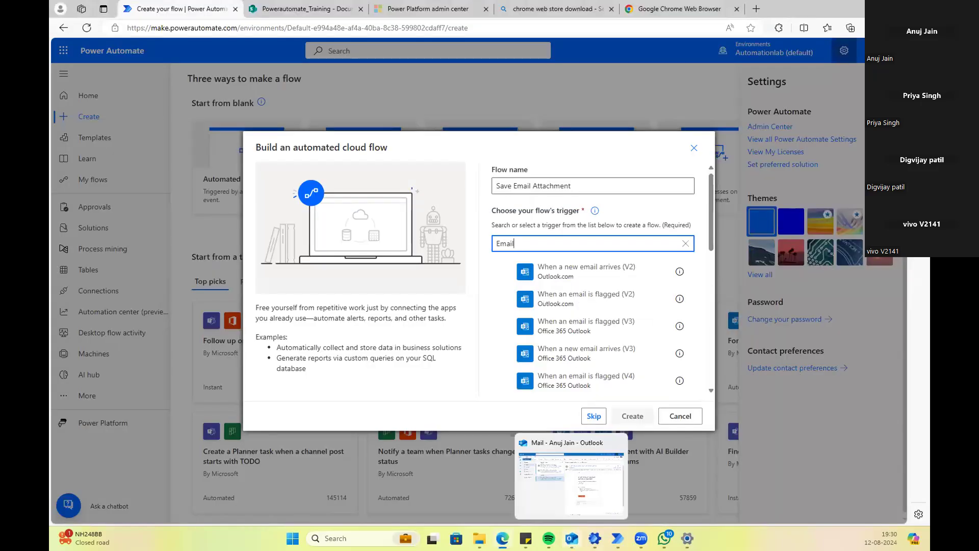
click(693, 149)
Step: Open Outlook mail in a new tab from the app launcher and return to Power Automate
click(63, 50)
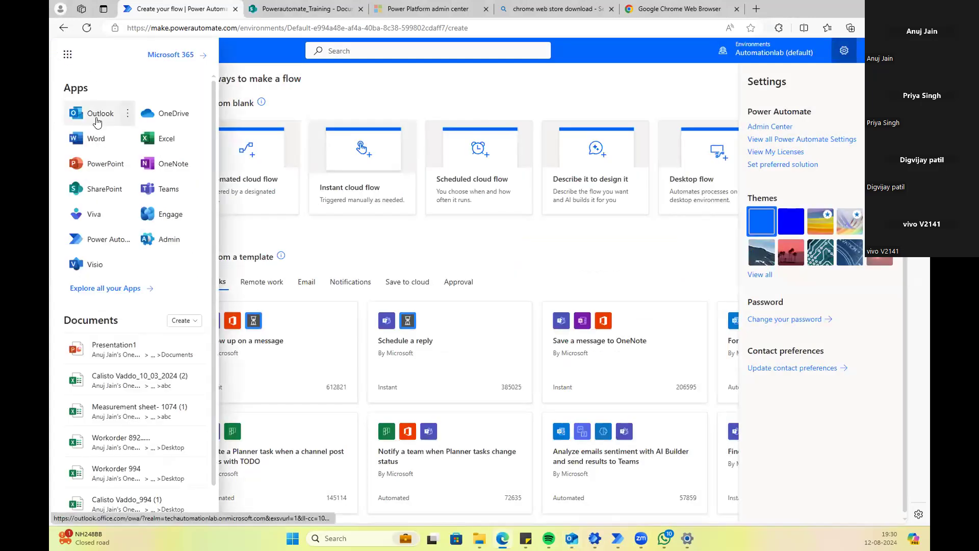
click(100, 118)
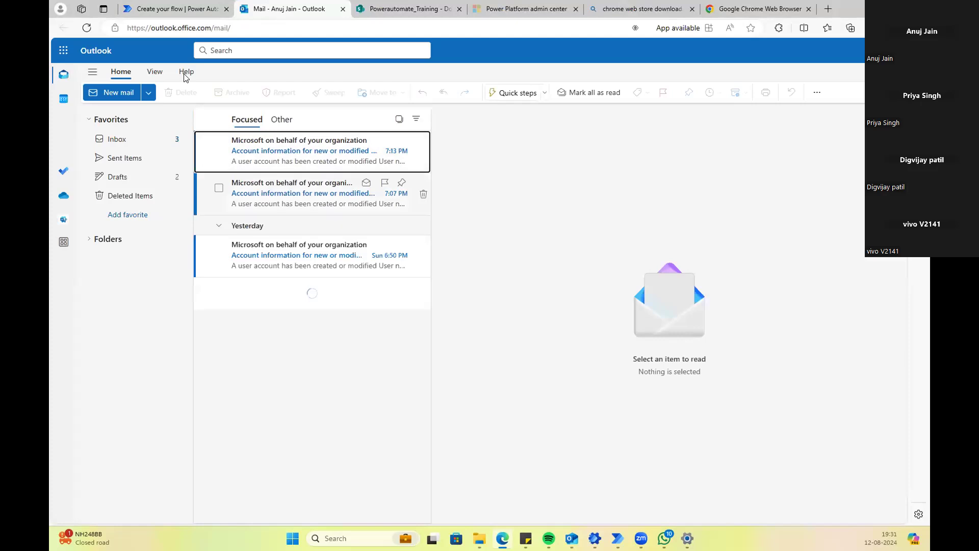
click(171, 8)
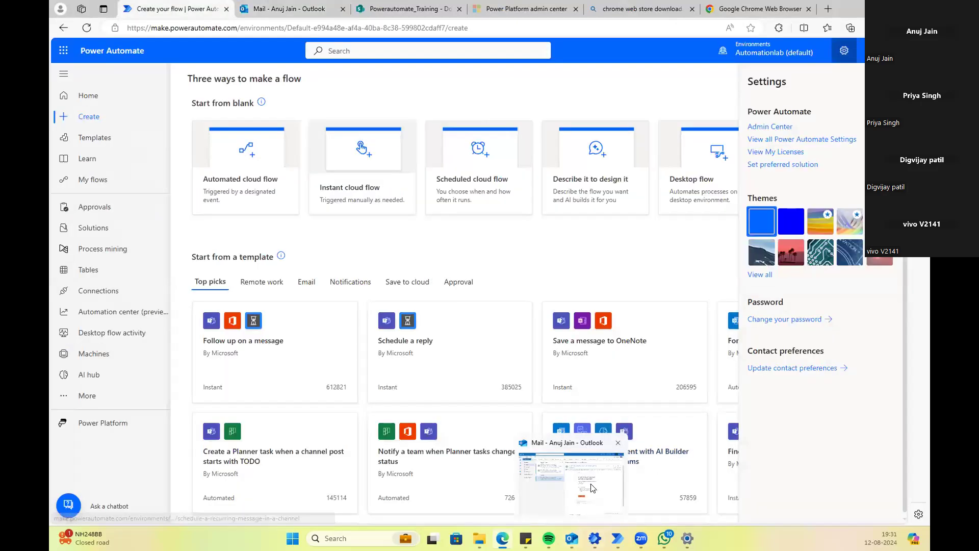
click(592, 486)
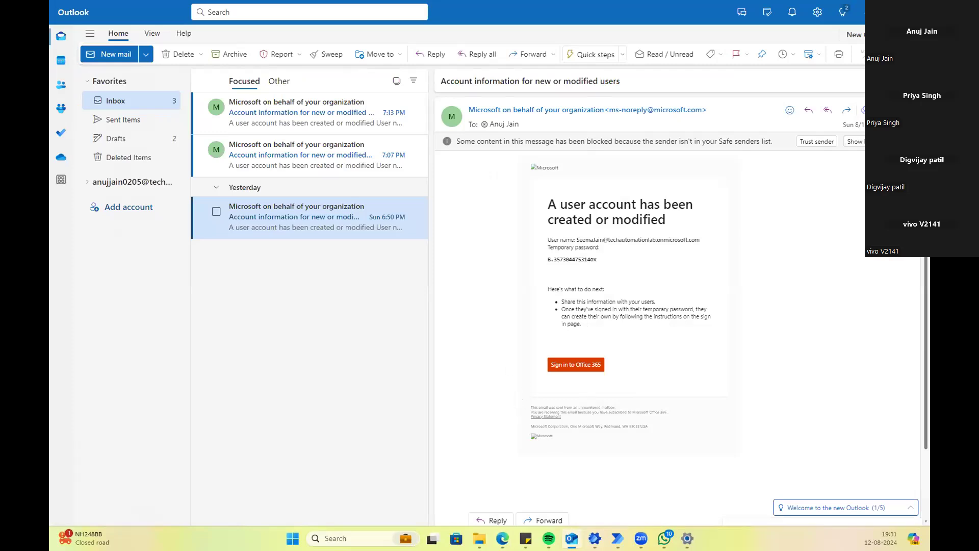
click(868, 12)
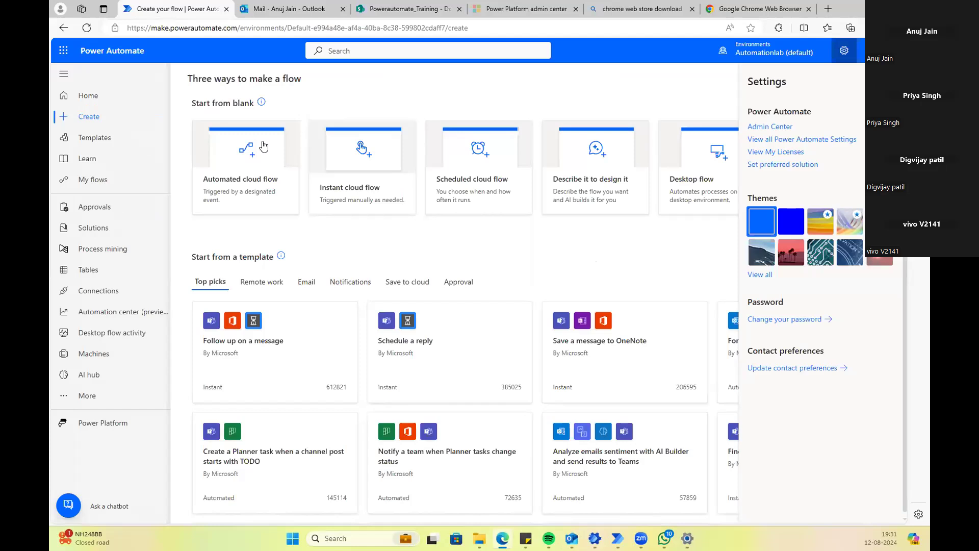
Step: Start a new automated cloud flow and enter its name, Save Email Attachment
click(239, 162)
click(556, 189)
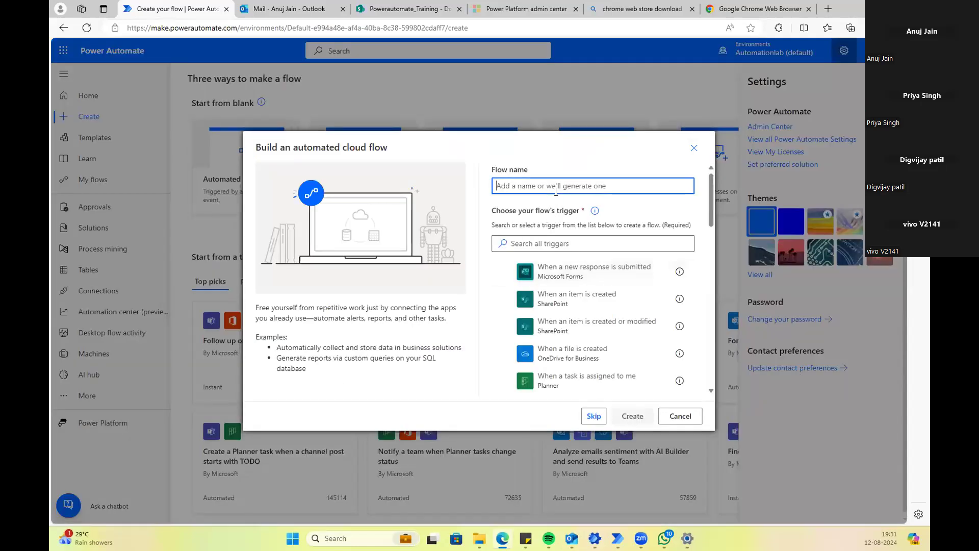
text(Save Email Attachment)
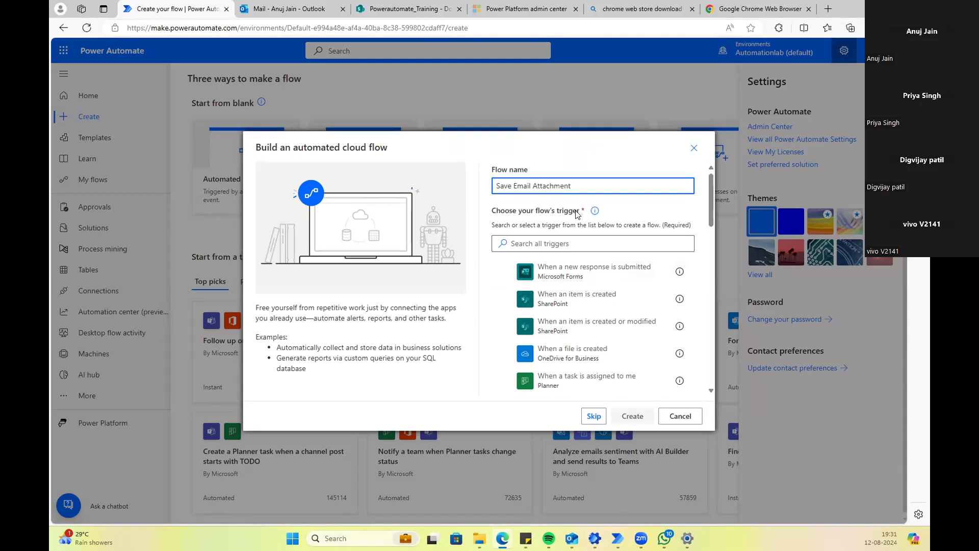
Step: Search triggers for 'Ema' and pick Office 365 Outlook's When a new email arrives (V3)
click(567, 243)
text(Email)
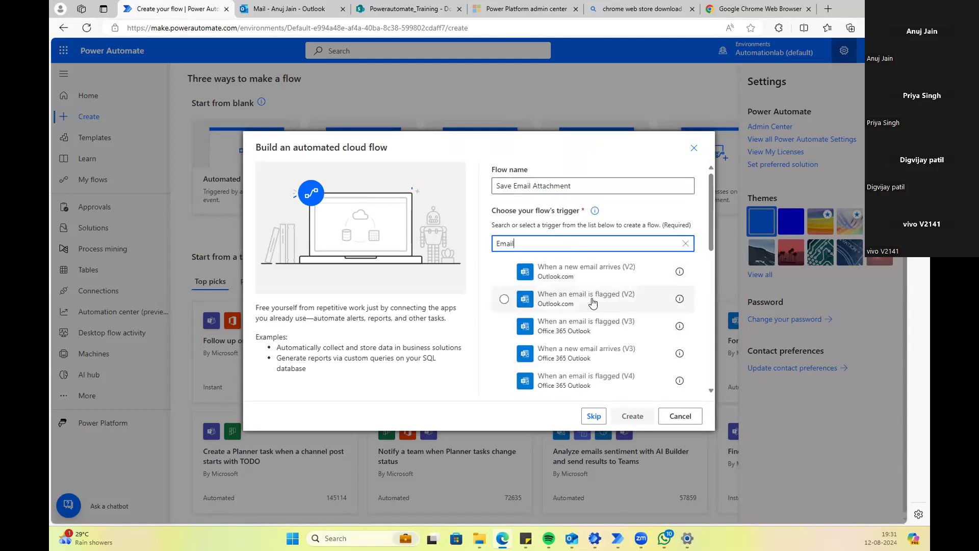
drag(601, 146, 681, 88)
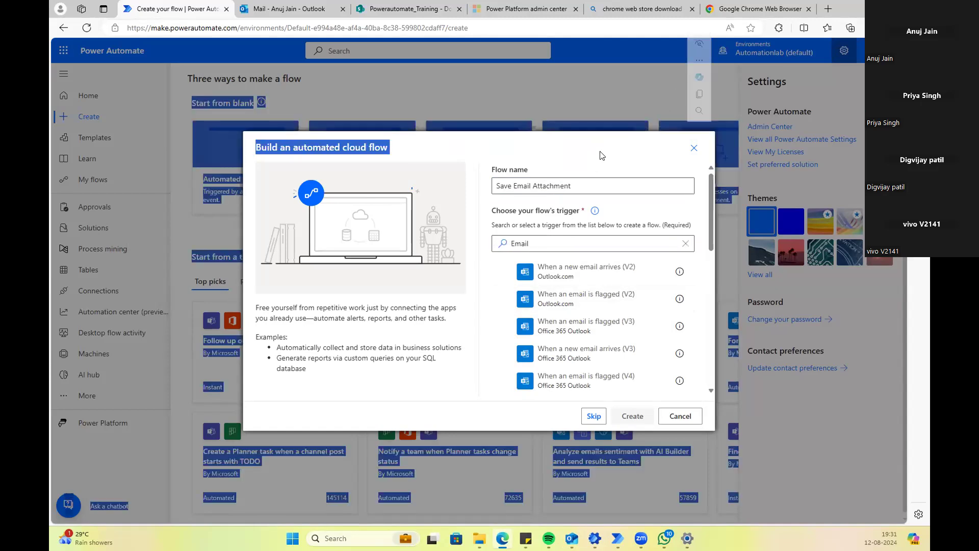
click(600, 155)
scroll(592, 275, down, 2)
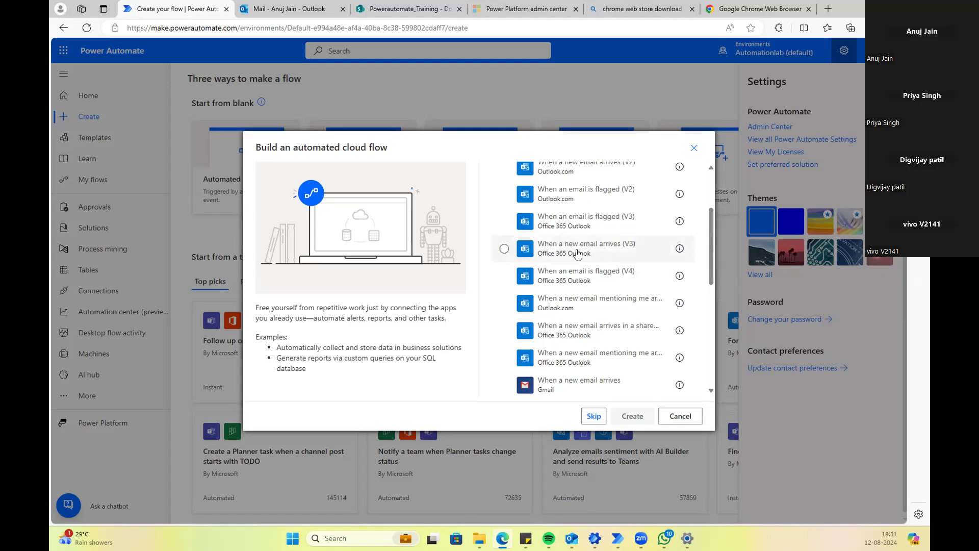
scroll(612, 285, up, 1)
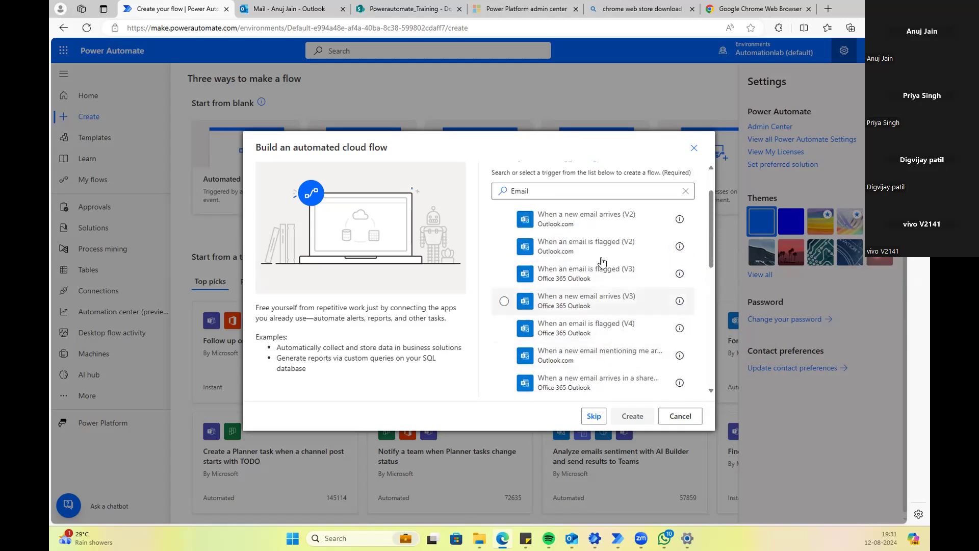
scroll(595, 241, down, 1)
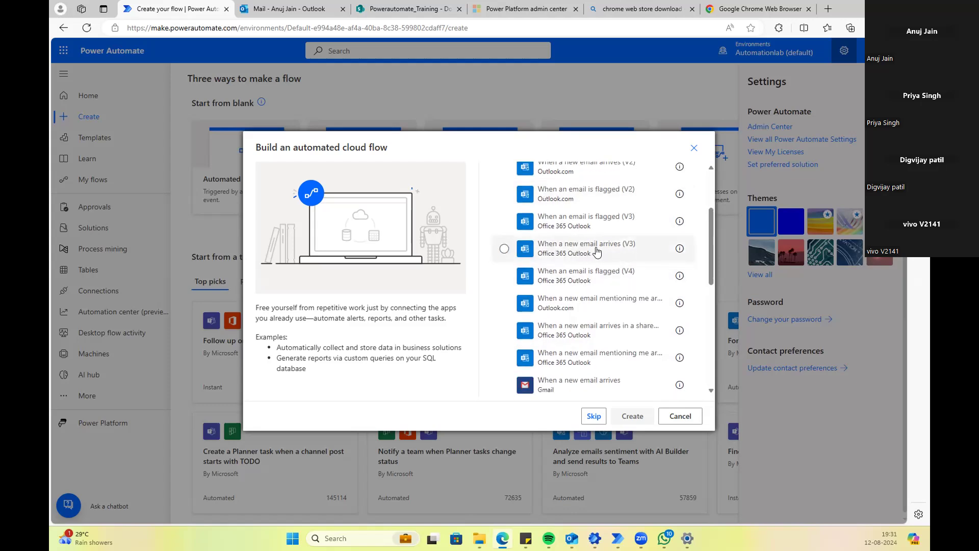
scroll(604, 268, up, 2)
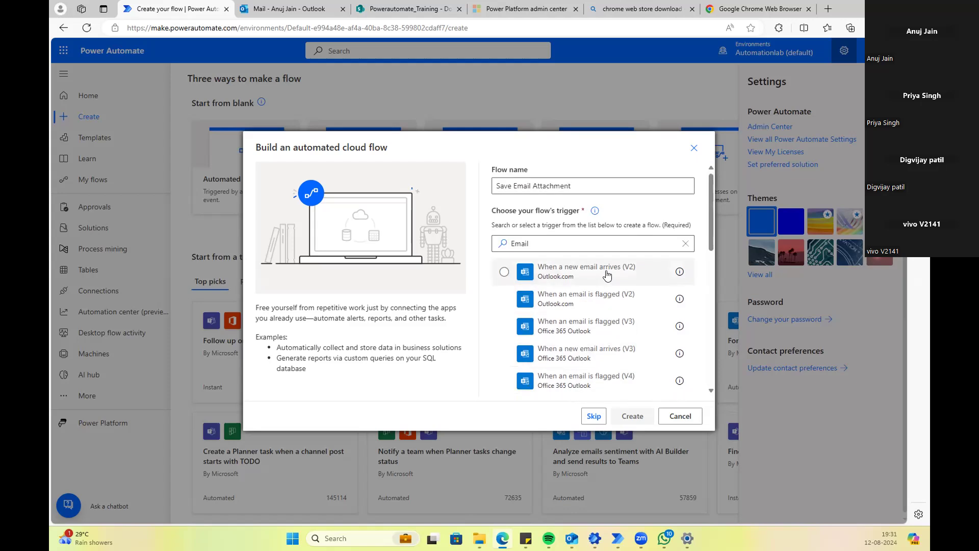
scroll(568, 281, down, 2)
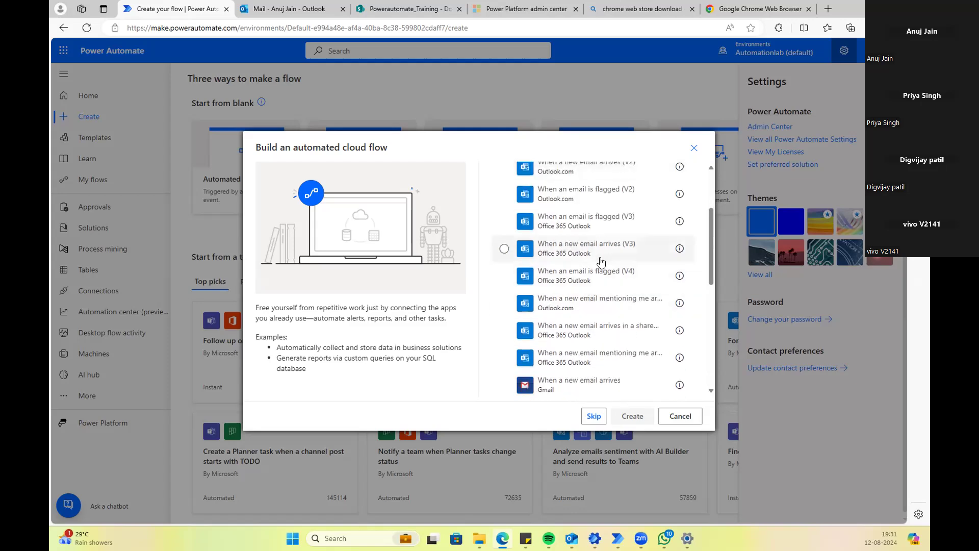
click(503, 250)
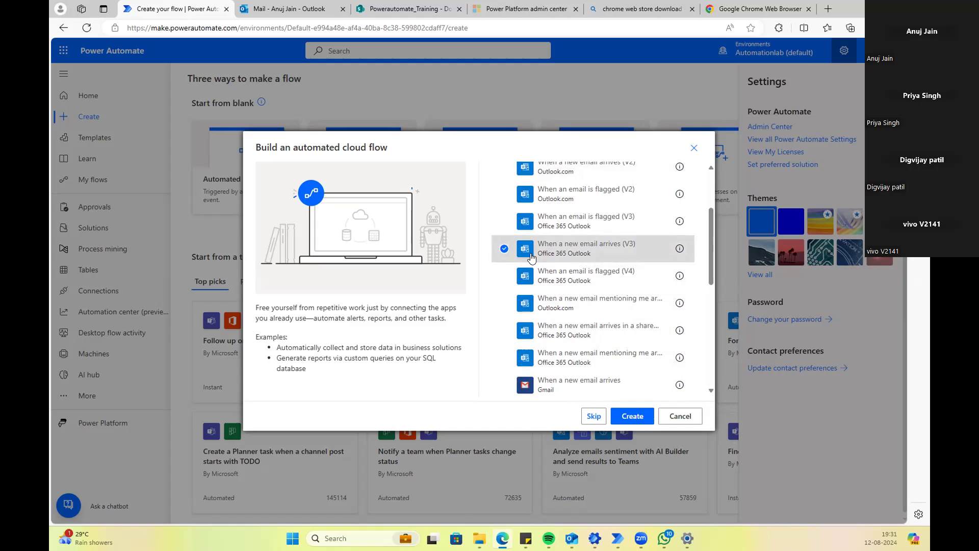
Step: Create the flow and expand the new-email trigger to show all advanced parameters
click(631, 420)
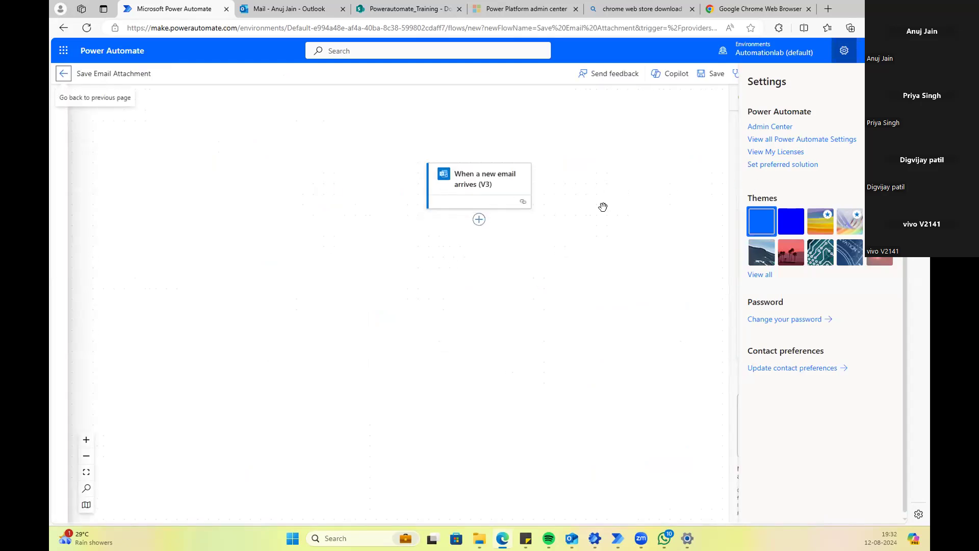
click(482, 185)
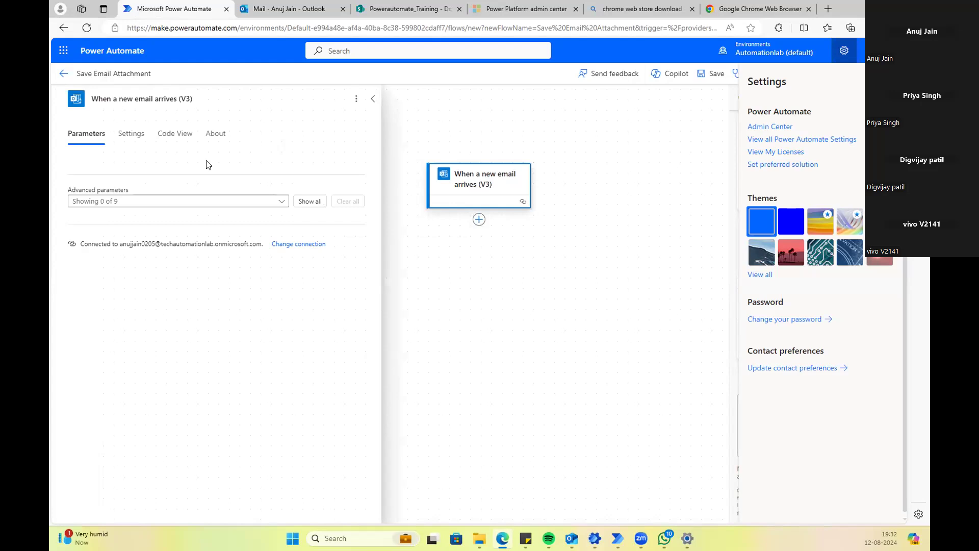
click(305, 202)
scroll(173, 219, down, 1)
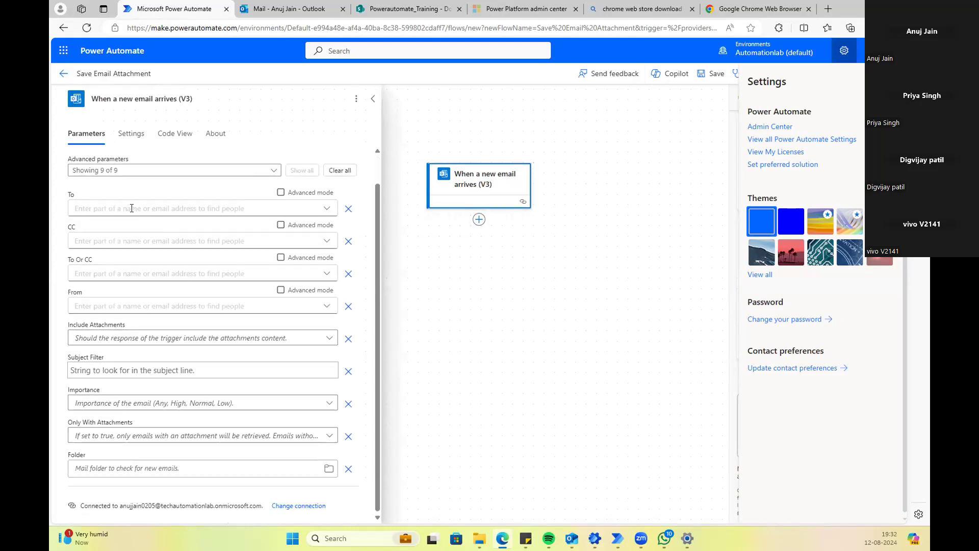
Step: Try the To and CC filter fields, close Settings, and toggle off the new designer
click(110, 205)
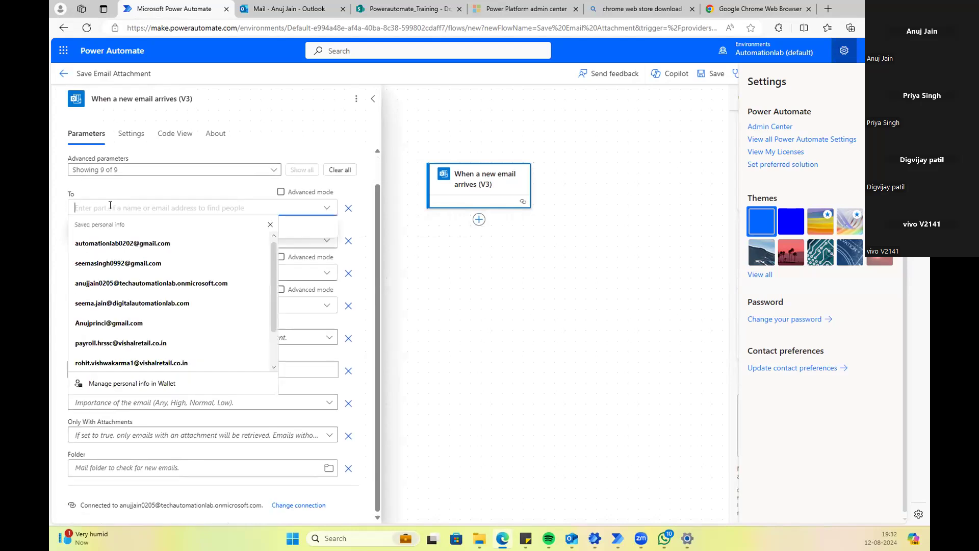
double_click(164, 191)
click(118, 237)
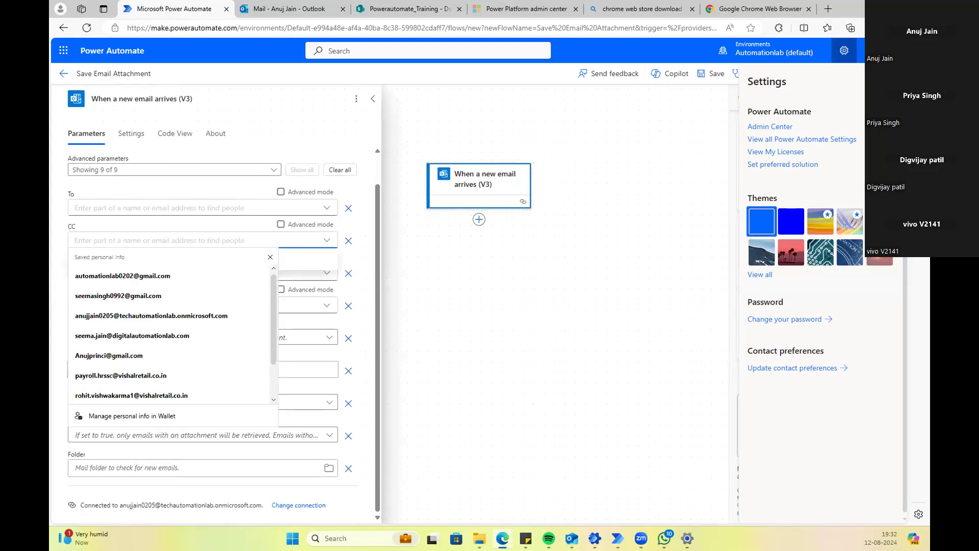
click(892, 82)
click(888, 74)
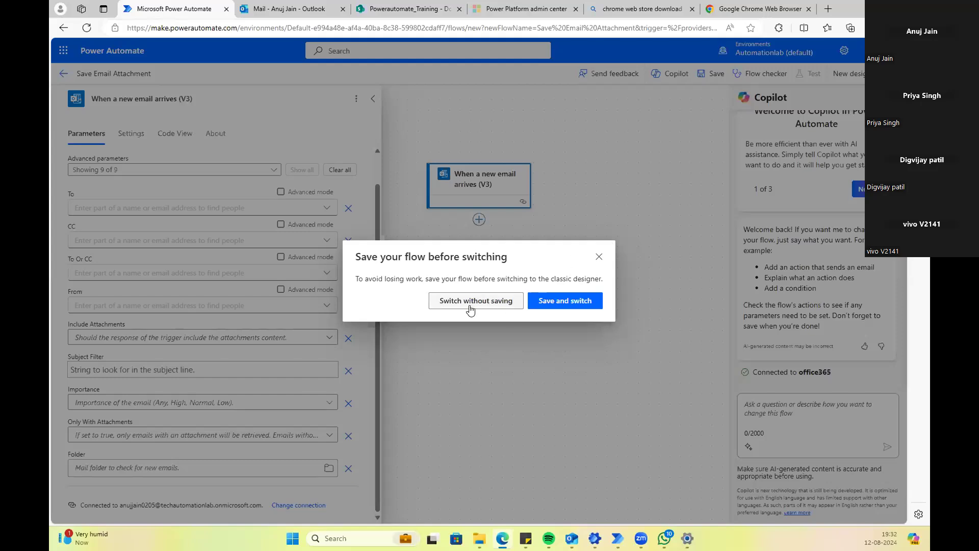
Step: Switch to the classic designer without saving, show the trigger's advanced options, and add a new step
click(501, 301)
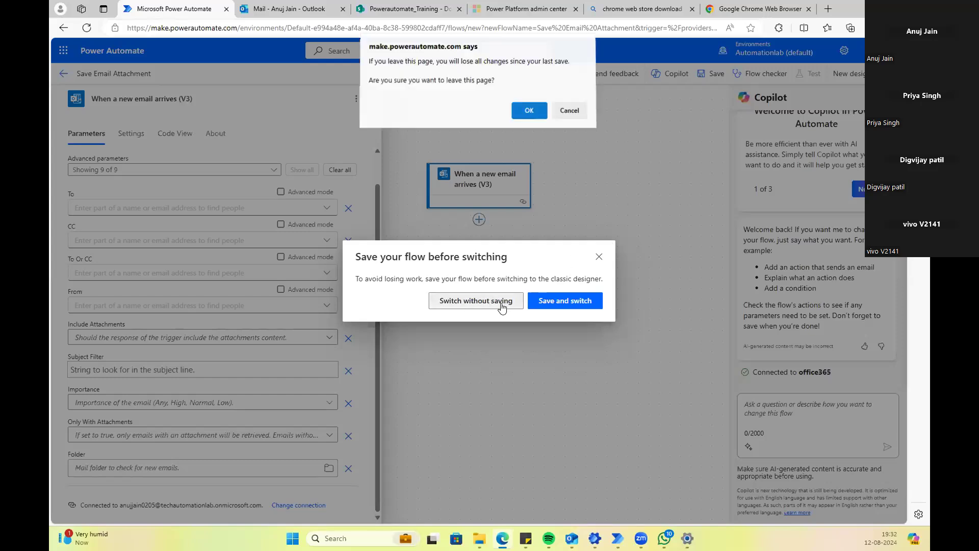
click(527, 110)
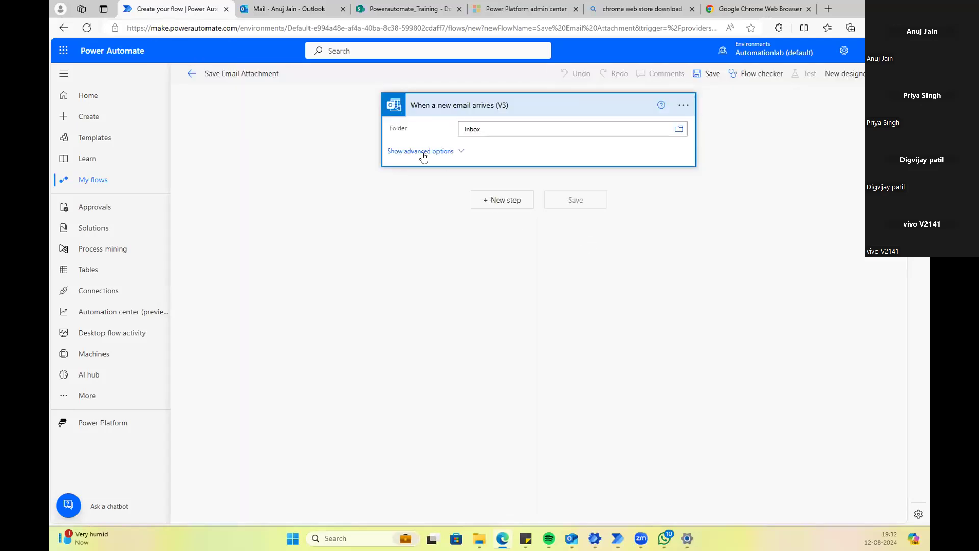
click(423, 152)
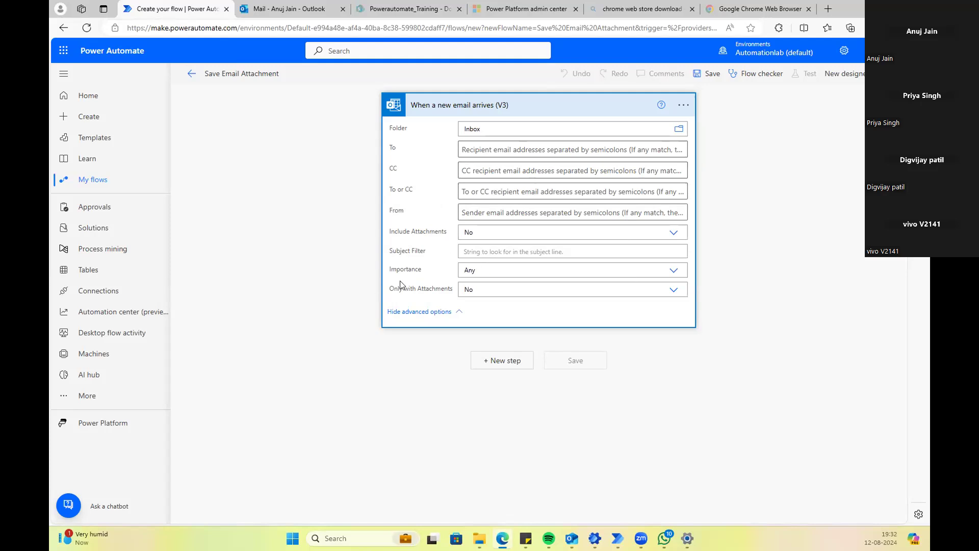
click(505, 361)
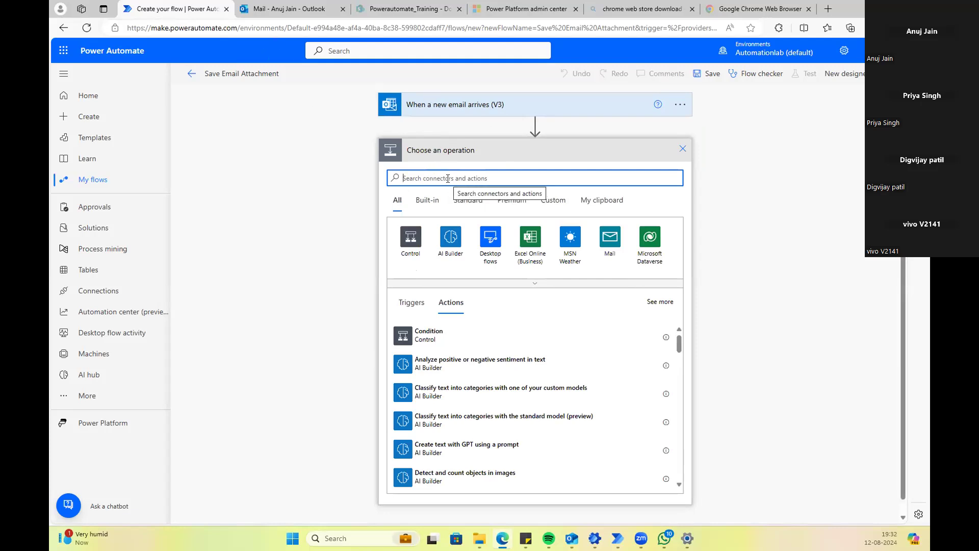
Step: Reopen the new-step operation picker and search it for 'sha' to list SharePoint actions
text(sha)
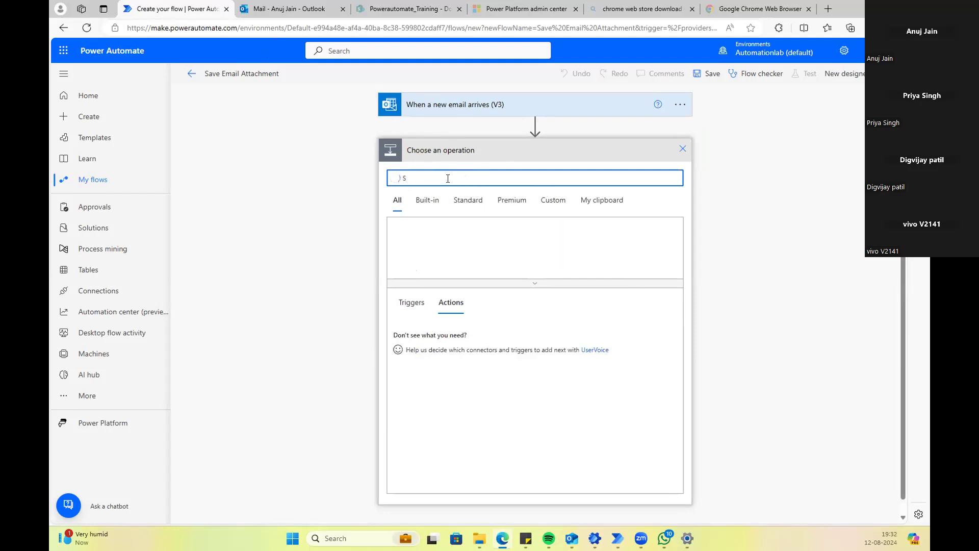
text(re)
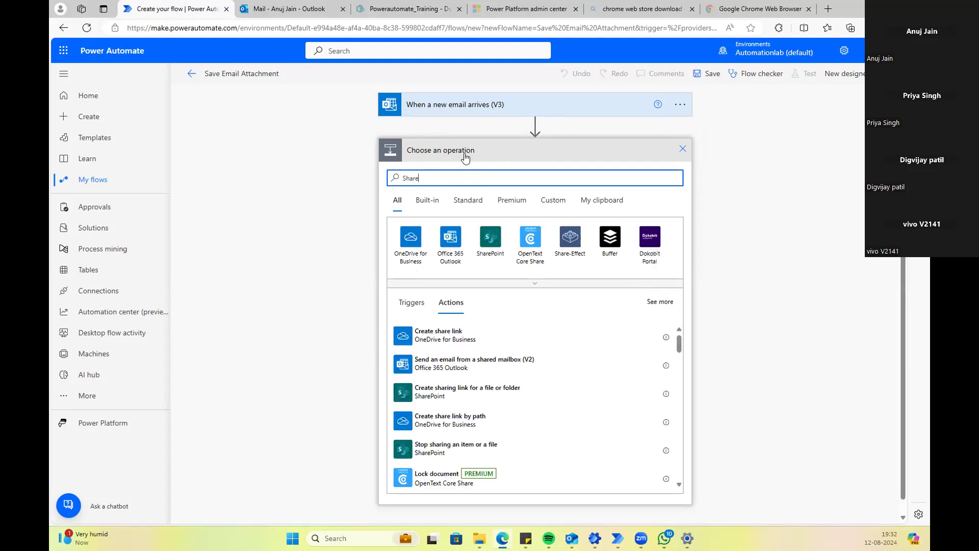
click(682, 148)
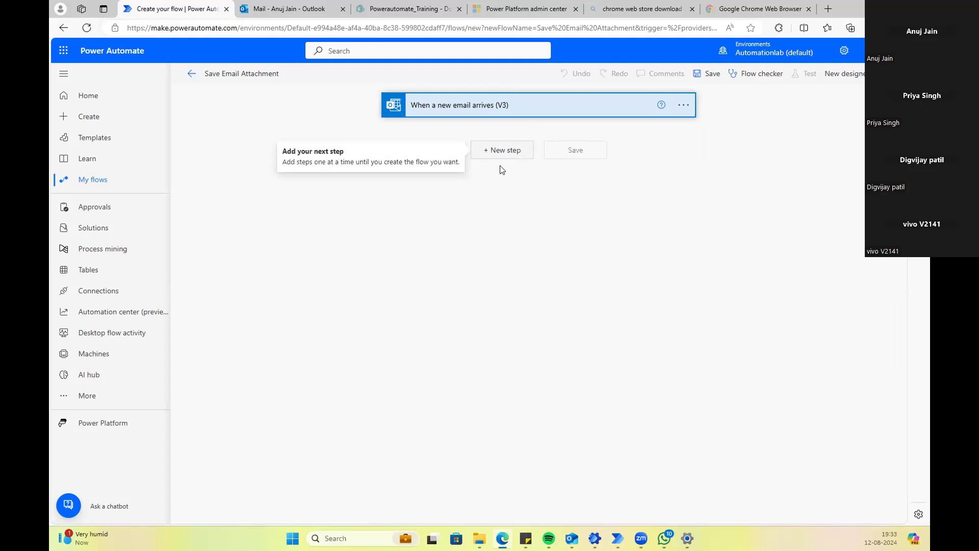
click(505, 151)
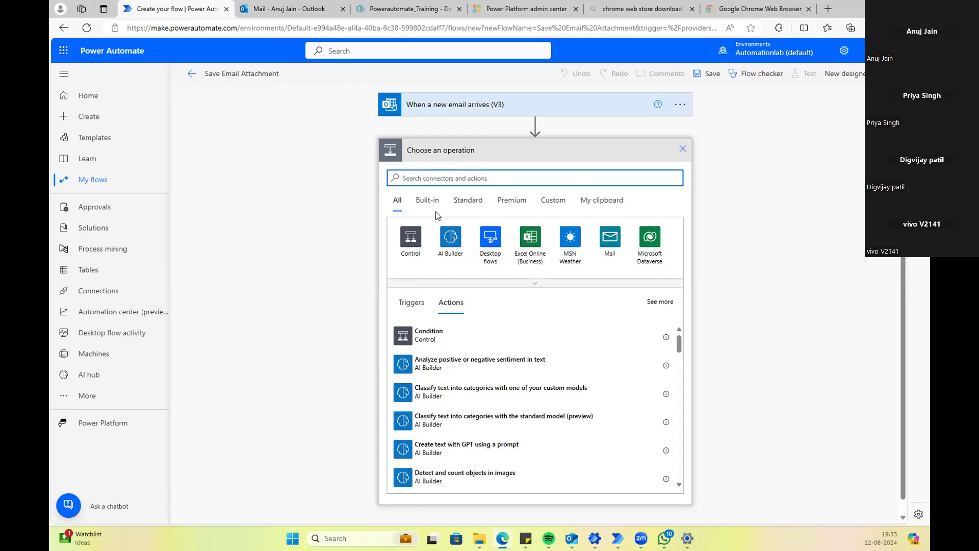
text(sharepoint)
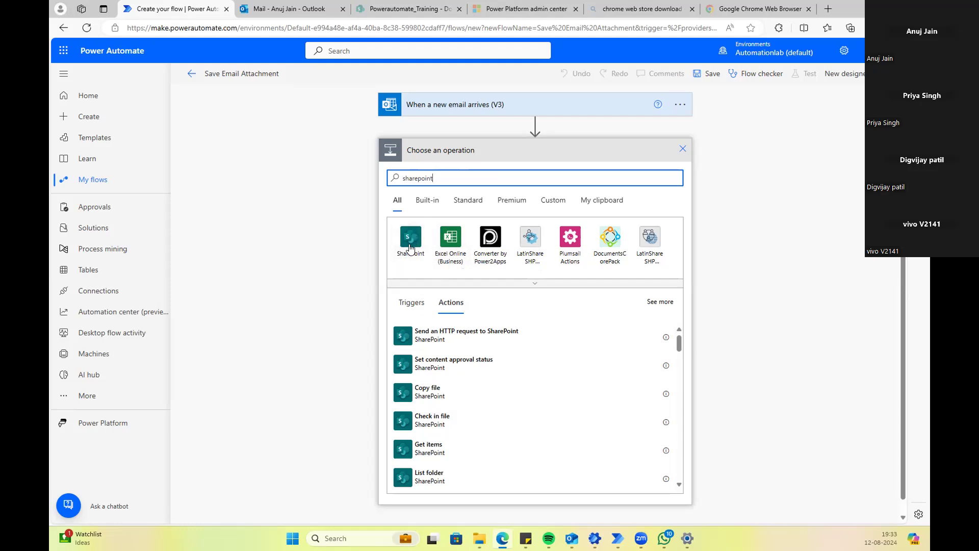
Step: Browse the SharePoint connector's triggers and actions lists
click(413, 303)
click(450, 302)
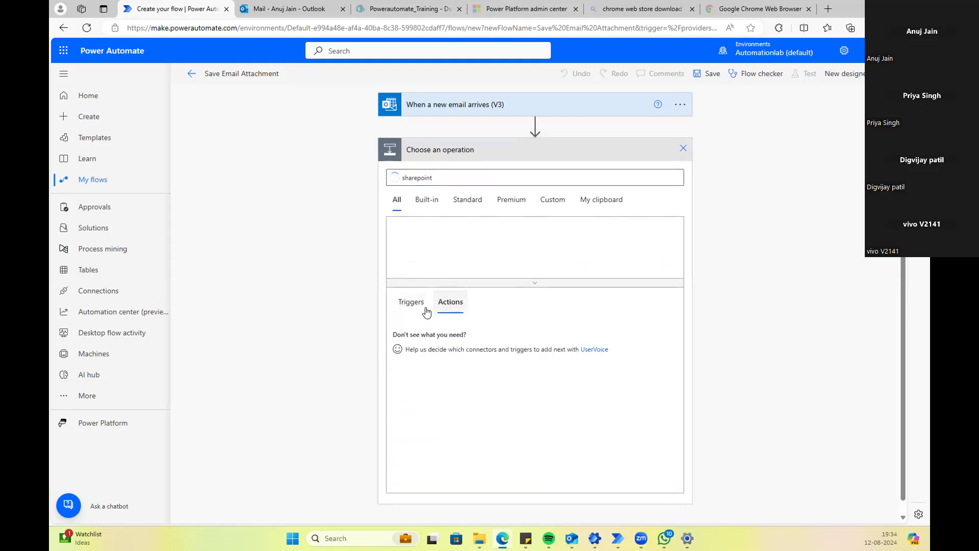
click(421, 311)
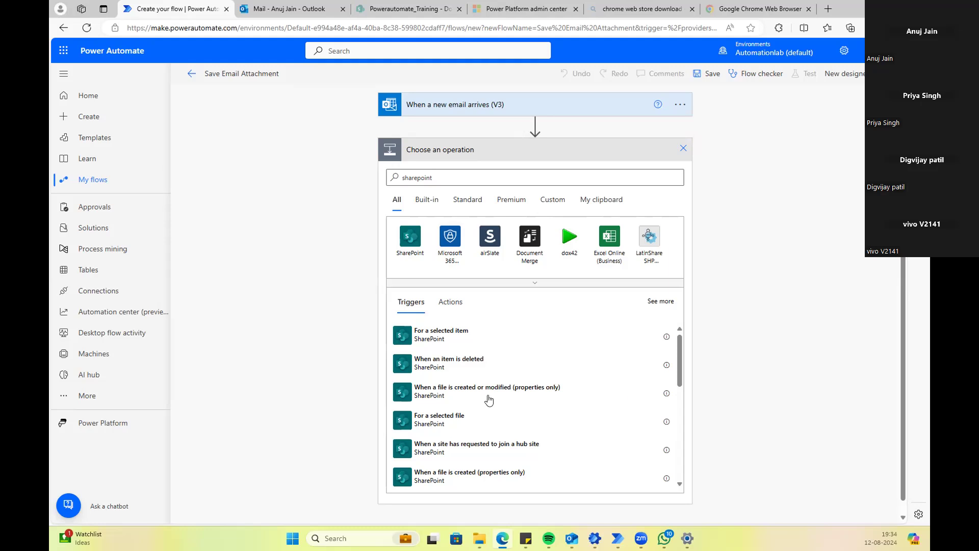
click(441, 312)
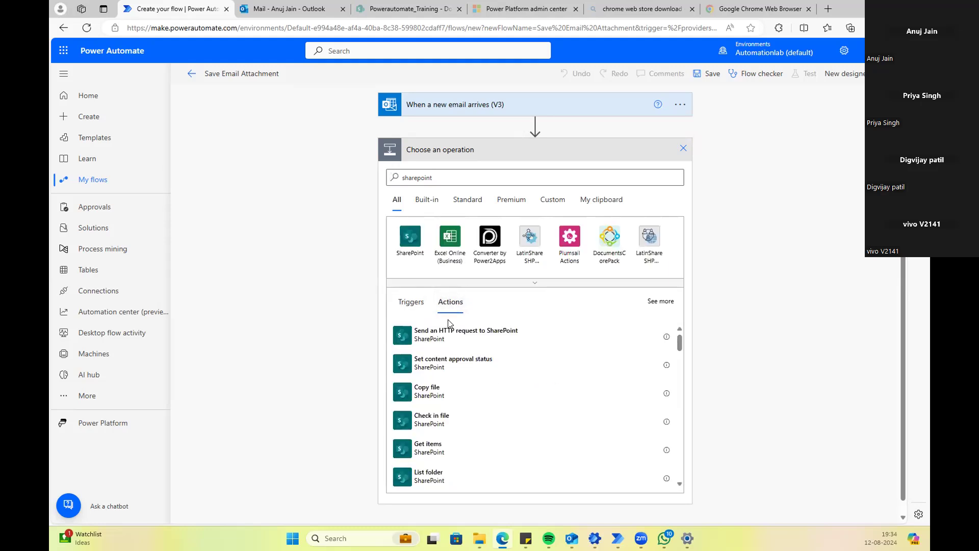
scroll(448, 416, down, 5)
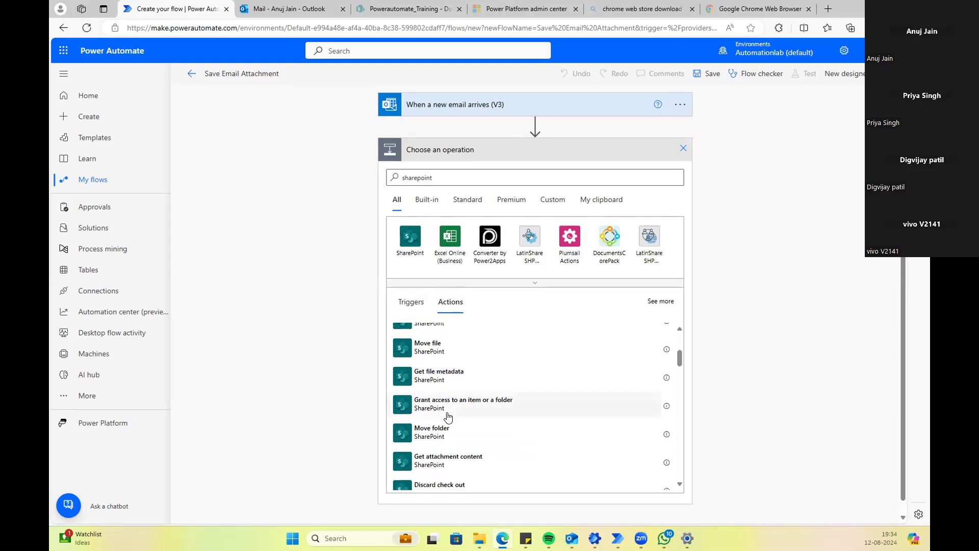
scroll(448, 416, down, 3)
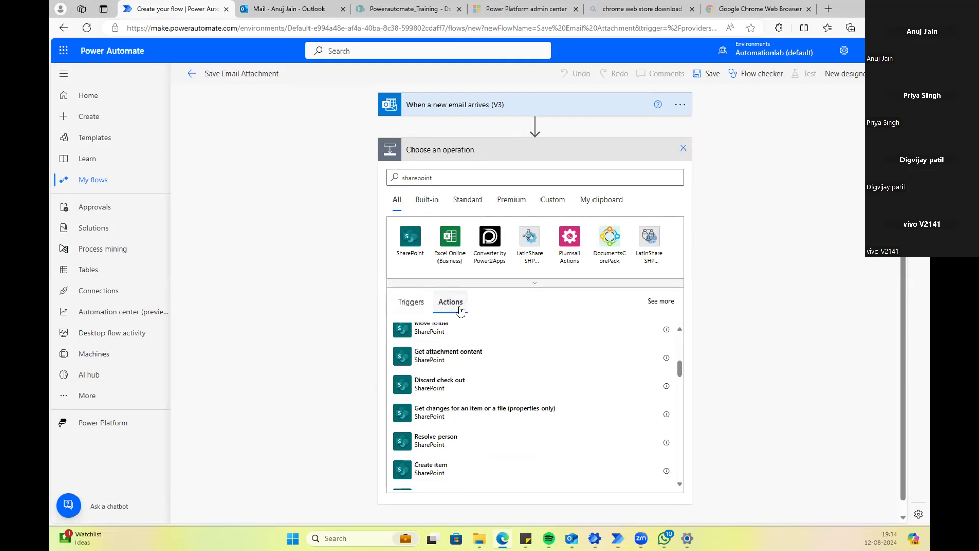
click(446, 178)
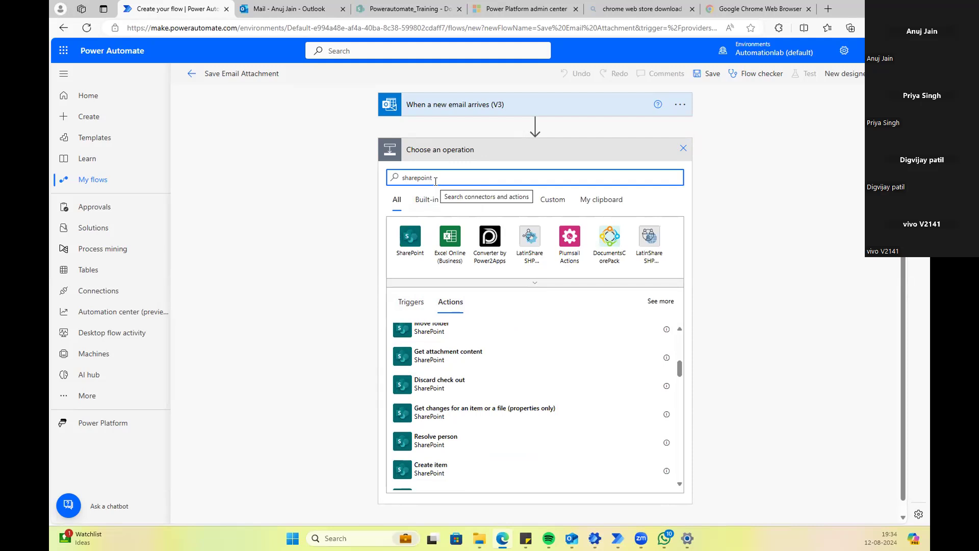
click(404, 306)
click(468, 177)
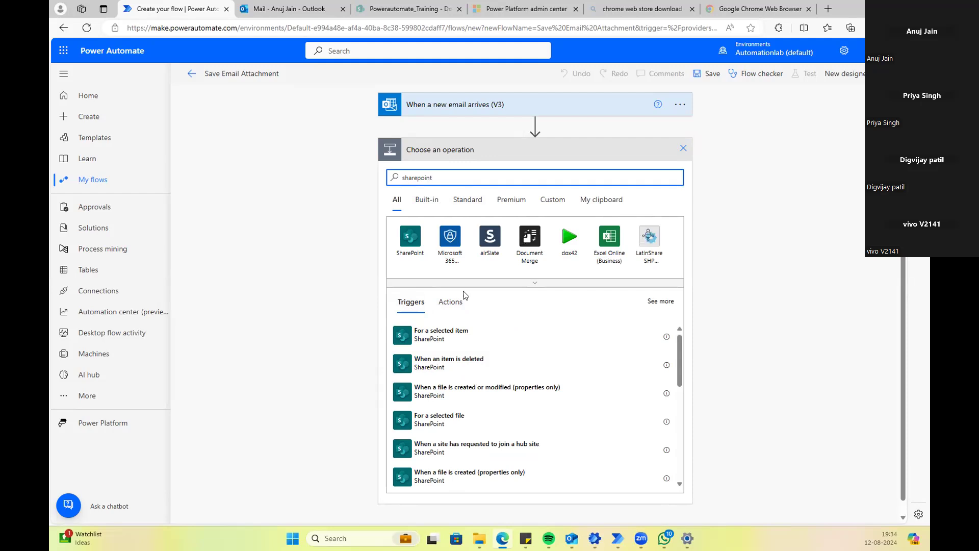
Step: Add the SharePoint Create file action below the new-email trigger
scroll(472, 399, down, 3)
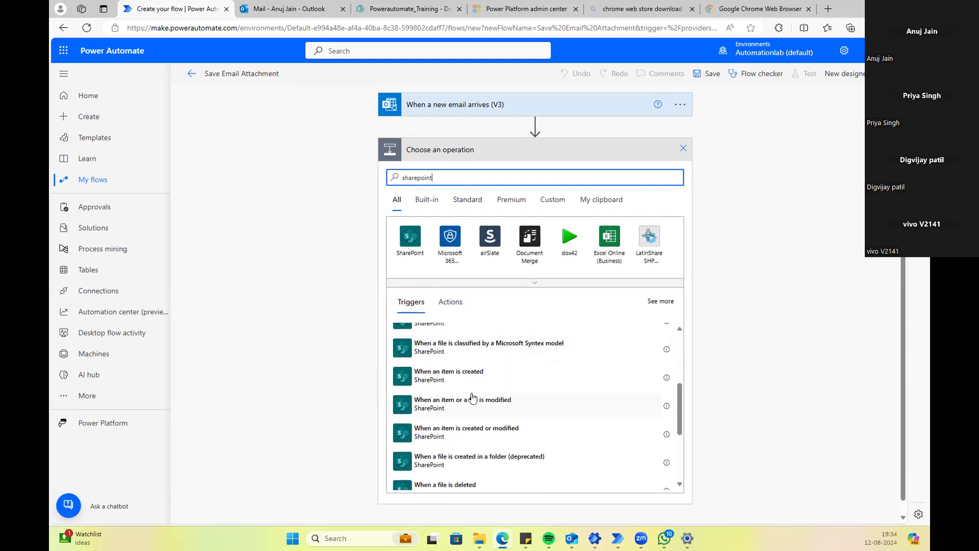
scroll(473, 397, down, 5)
scroll(472, 397, up, 3)
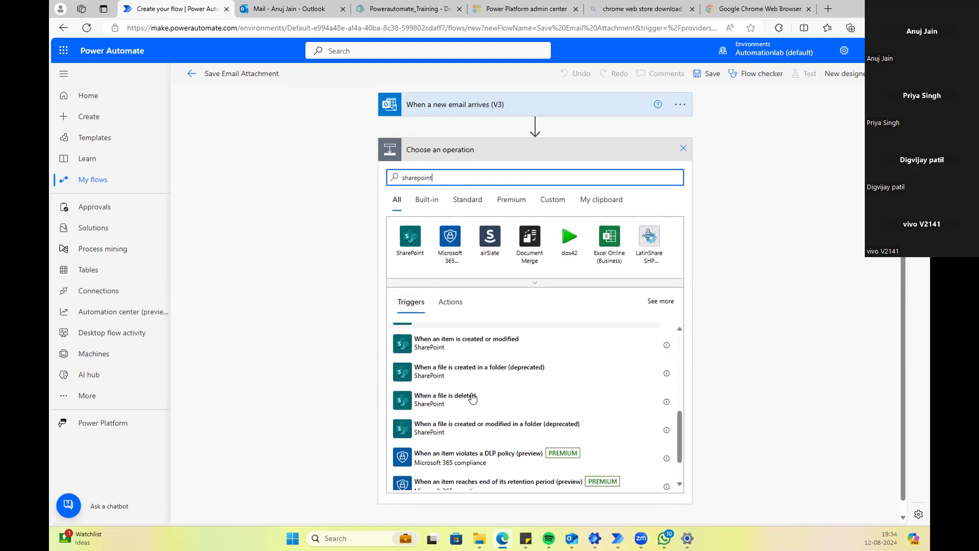
scroll(472, 398, up, 2)
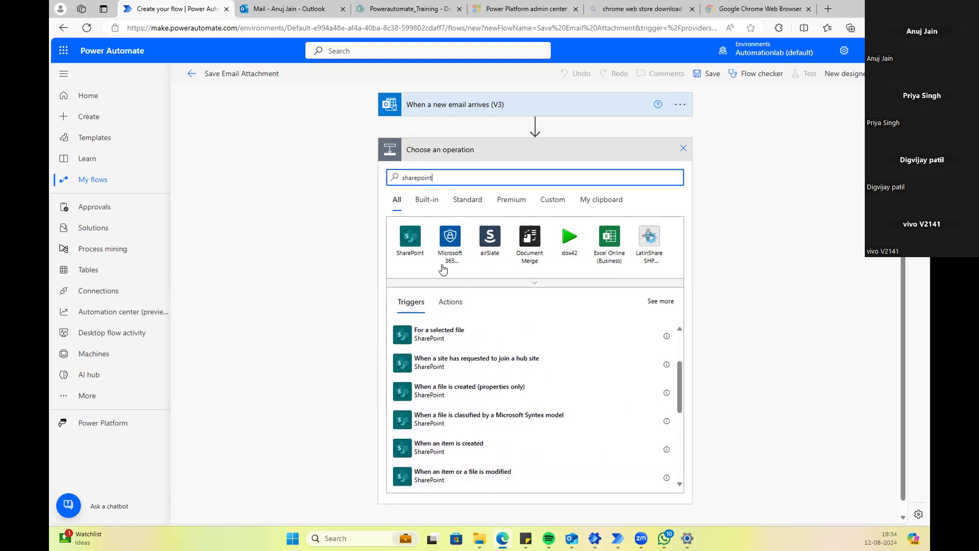
click(449, 302)
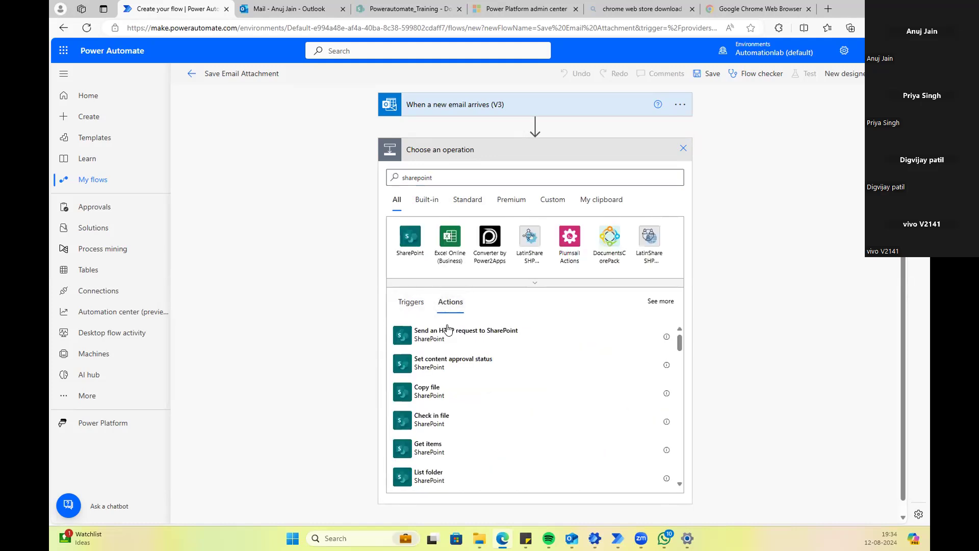
scroll(447, 397, down, 5)
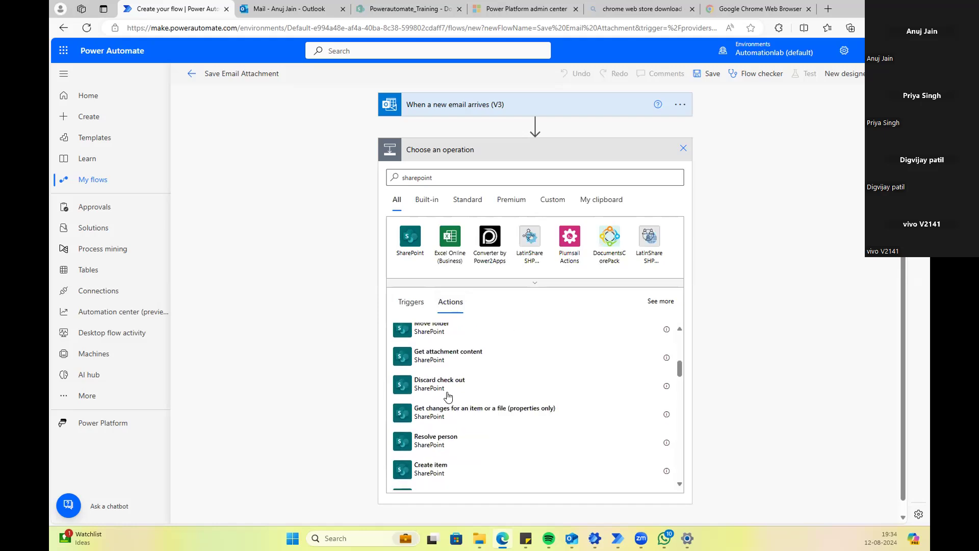
scroll(448, 396, down, 4)
scroll(448, 395, up, 2)
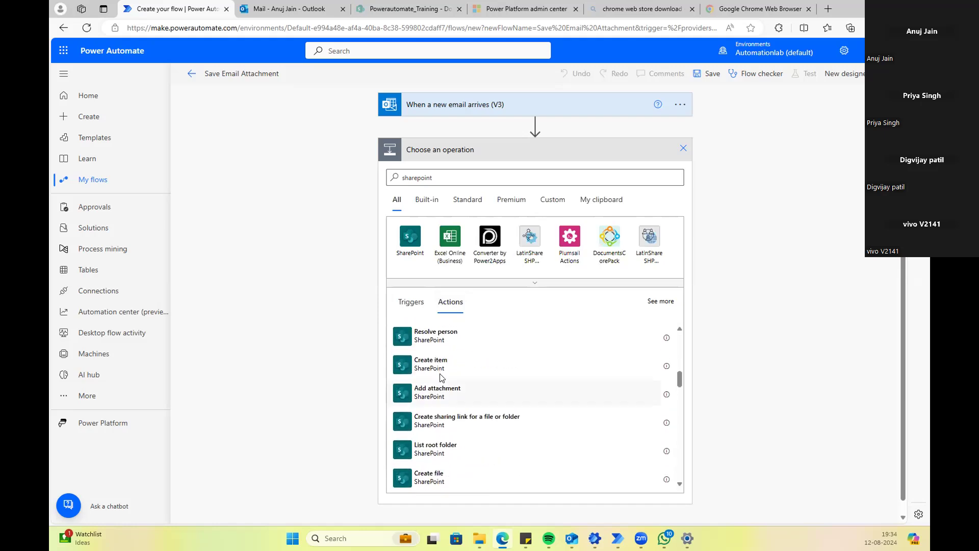
scroll(441, 374, down, 2)
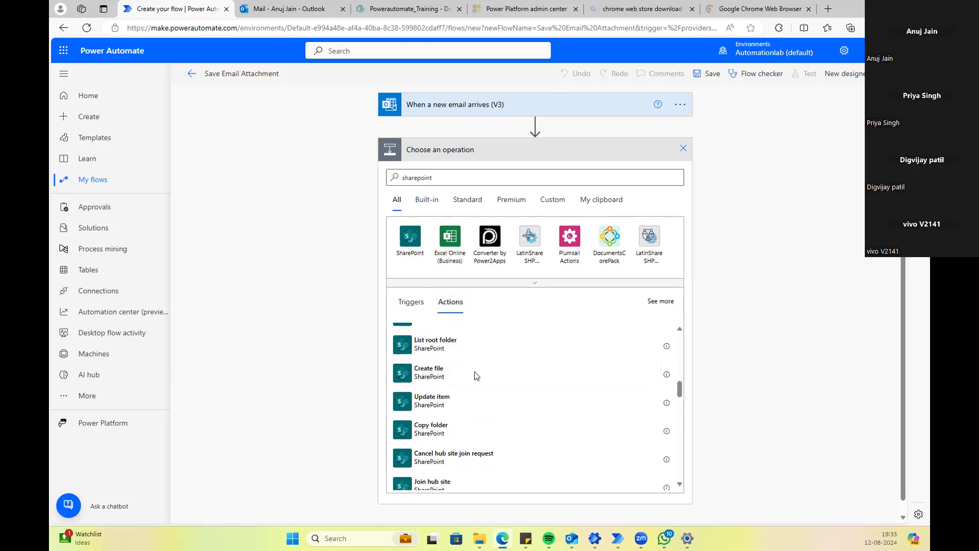
click(448, 381)
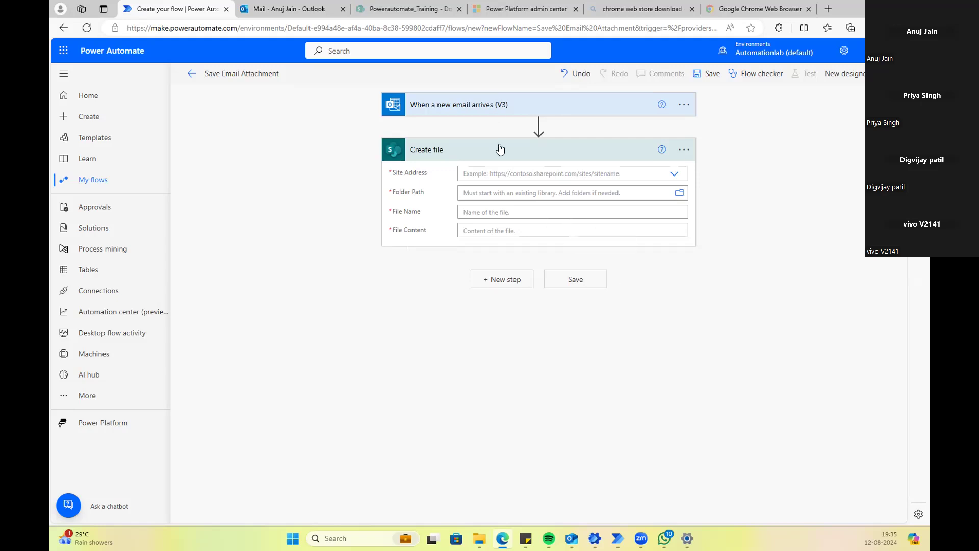
Step: Check the Site Address site list and custom entry, then dismiss it with no site chosen
click(674, 175)
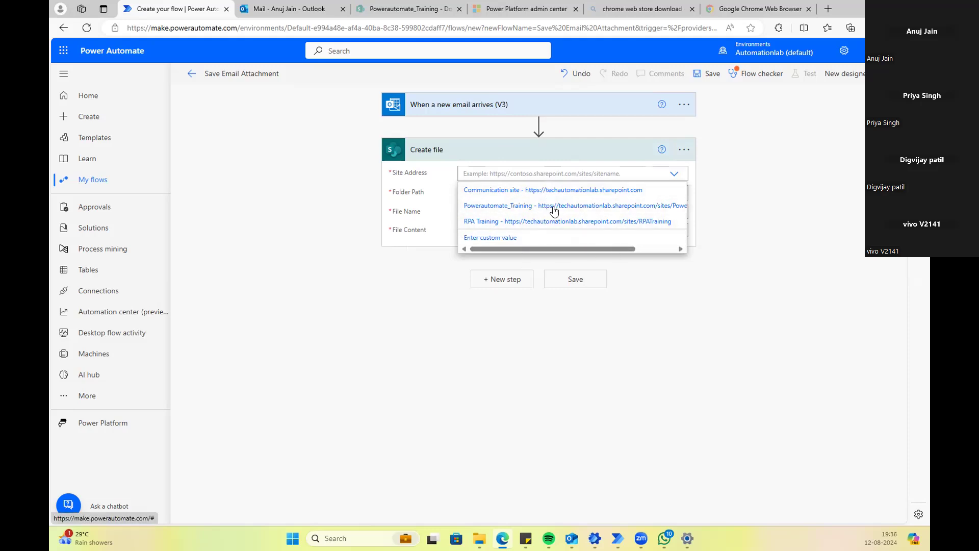
click(488, 239)
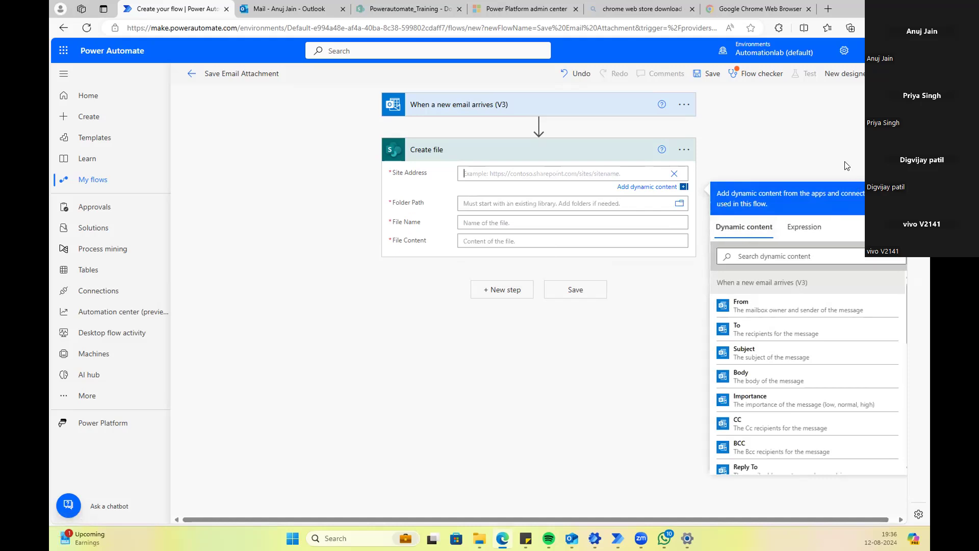
click(804, 178)
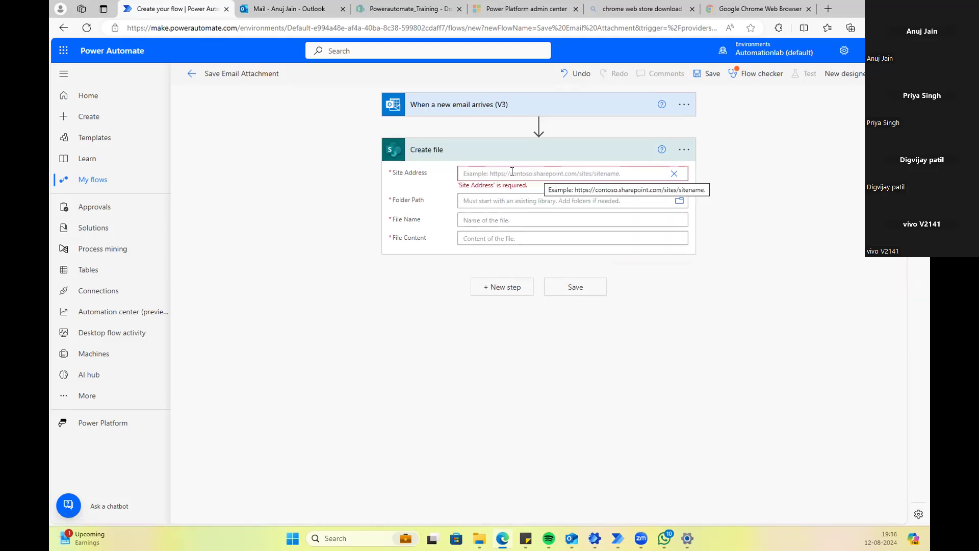
click(682, 172)
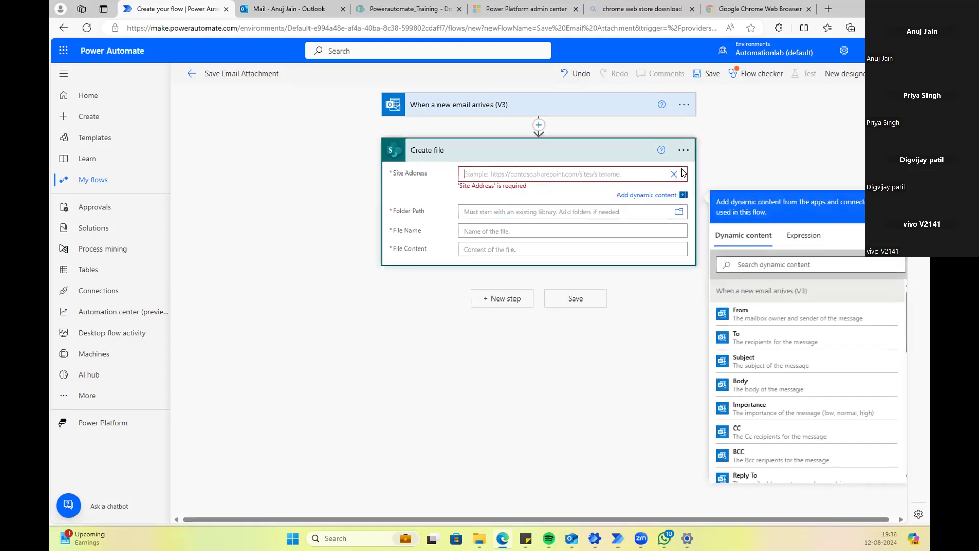
click(672, 175)
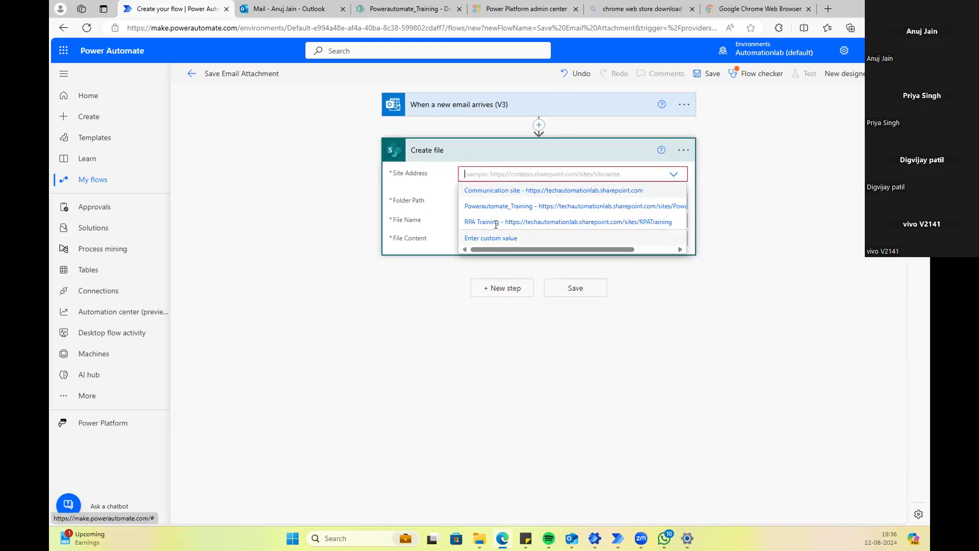
click(490, 176)
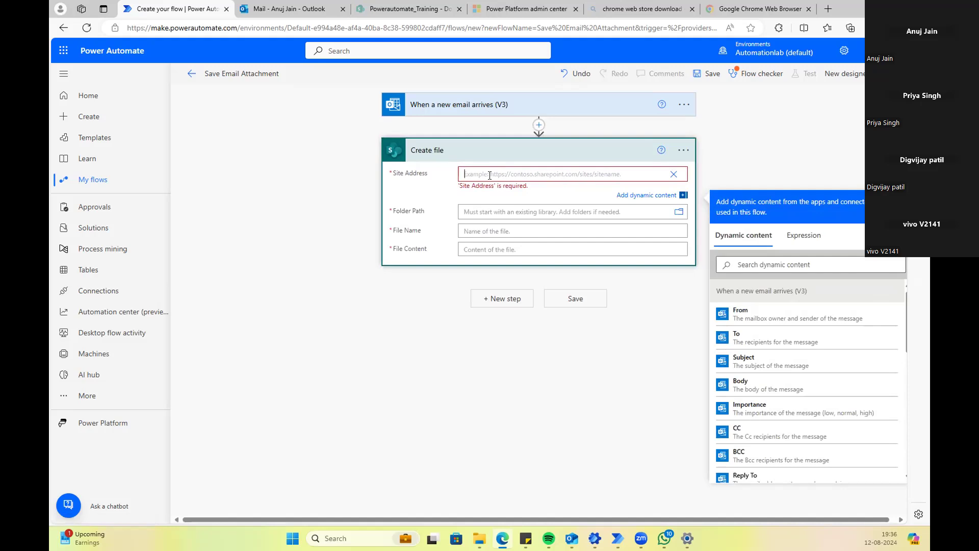
Step: Copy the Powerautomate_Training SharePoint site home page URL, then return to the flow editor
click(375, 10)
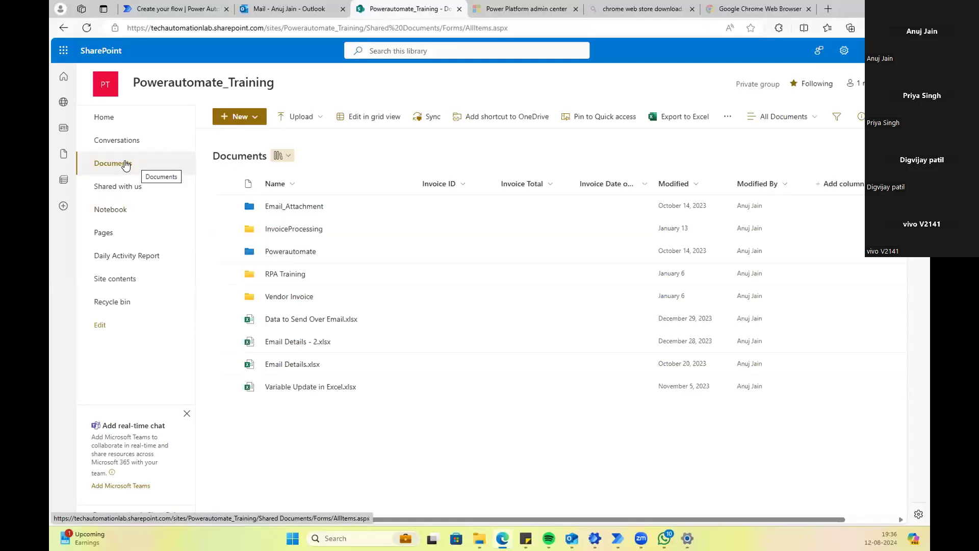
click(459, 28)
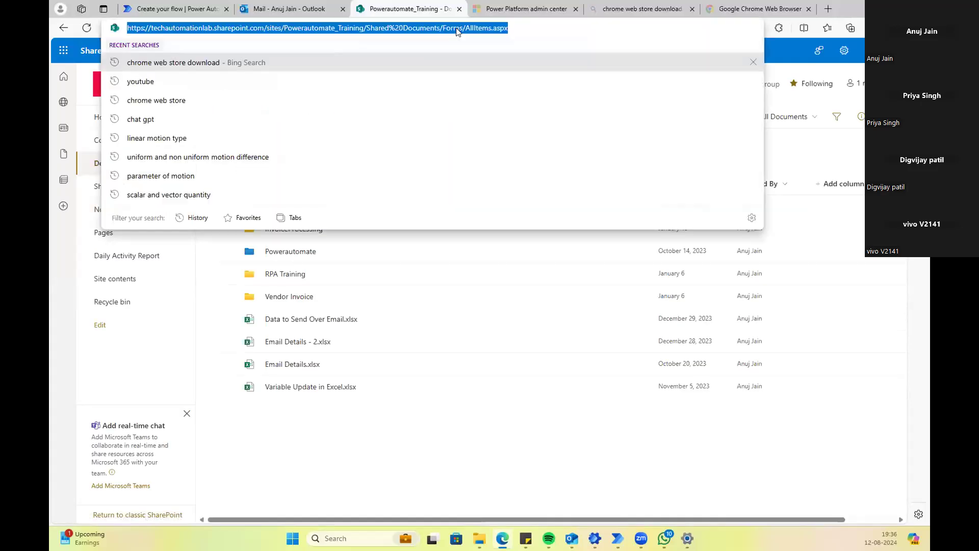
click(519, 32)
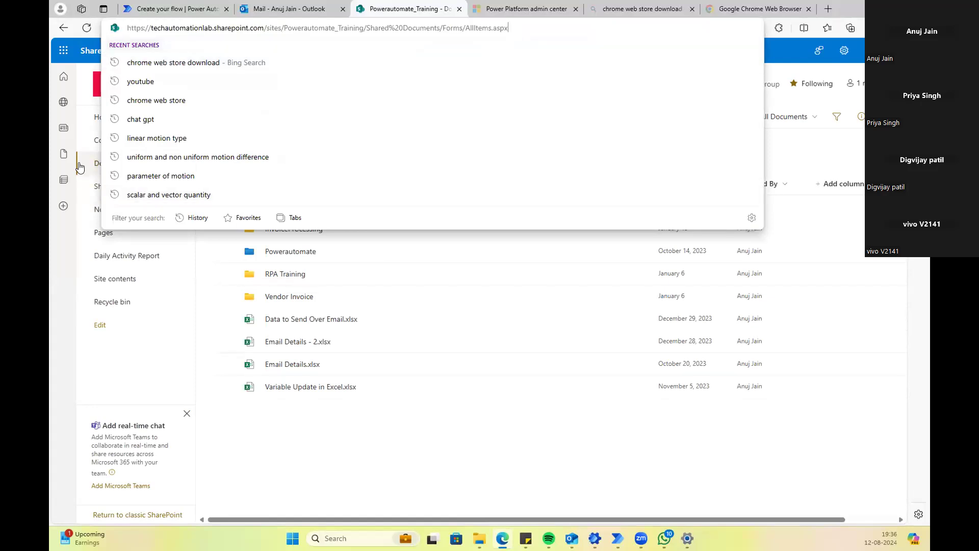
click(107, 162)
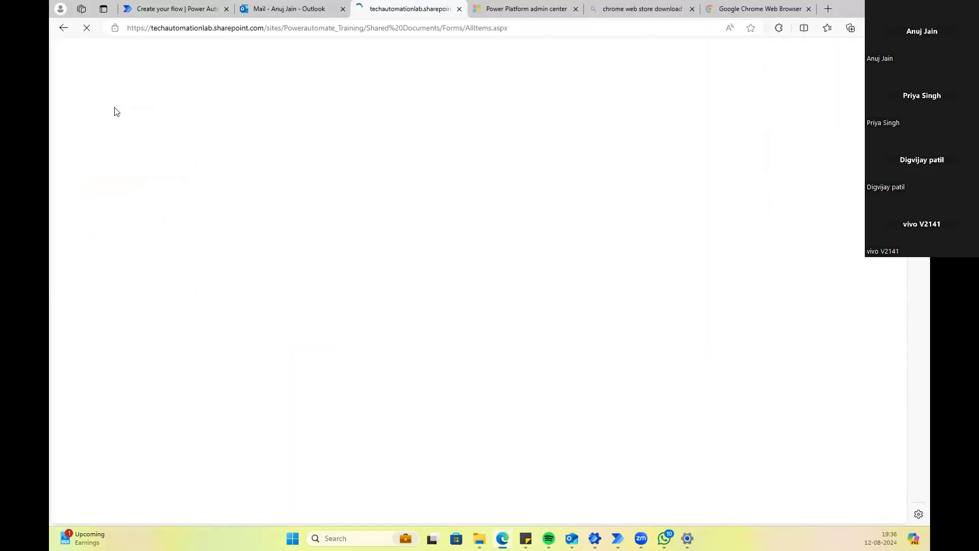
click(113, 126)
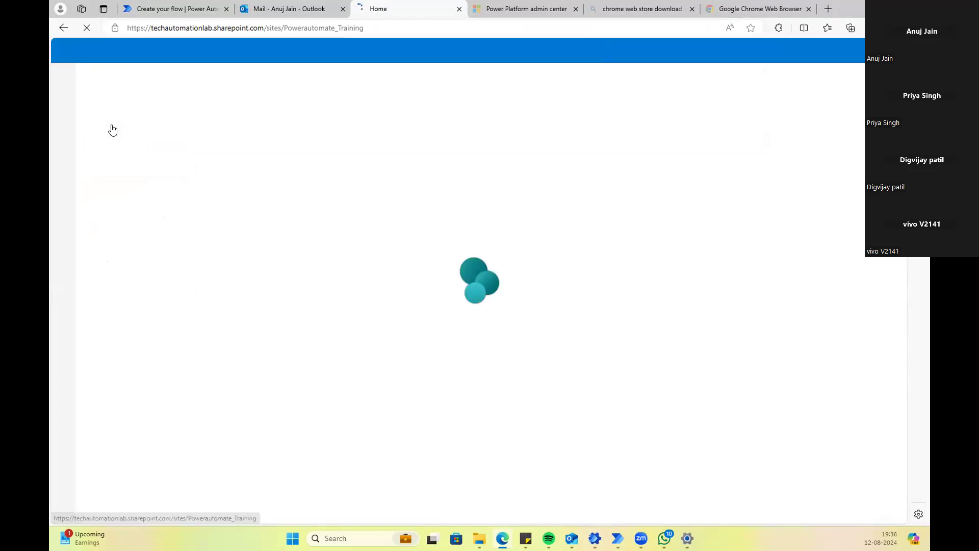
click(391, 29)
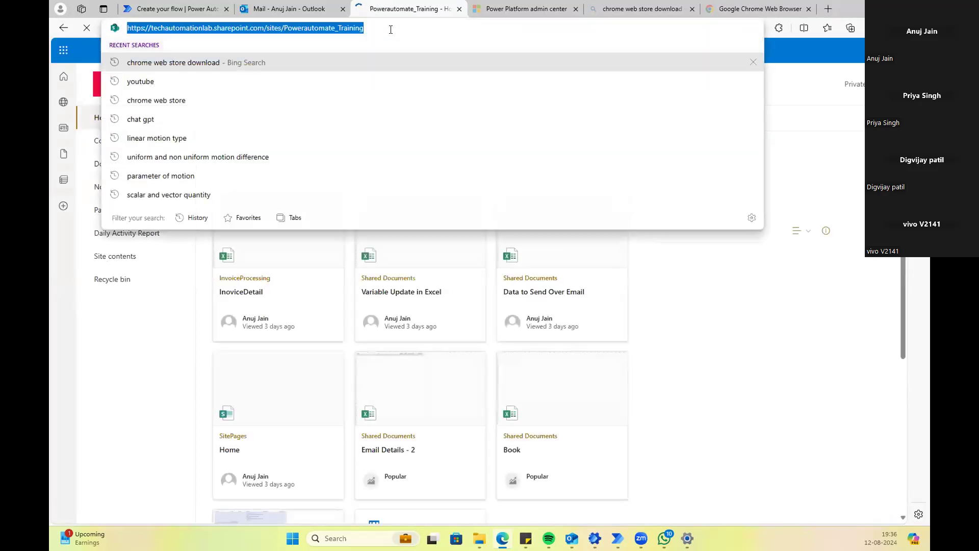
click(127, 312)
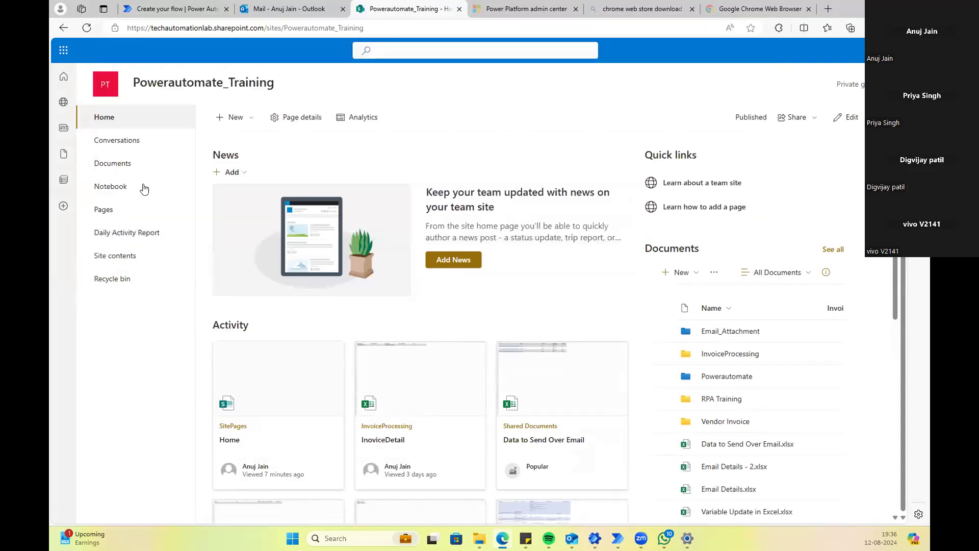
click(364, 29)
key(ctrl+c)
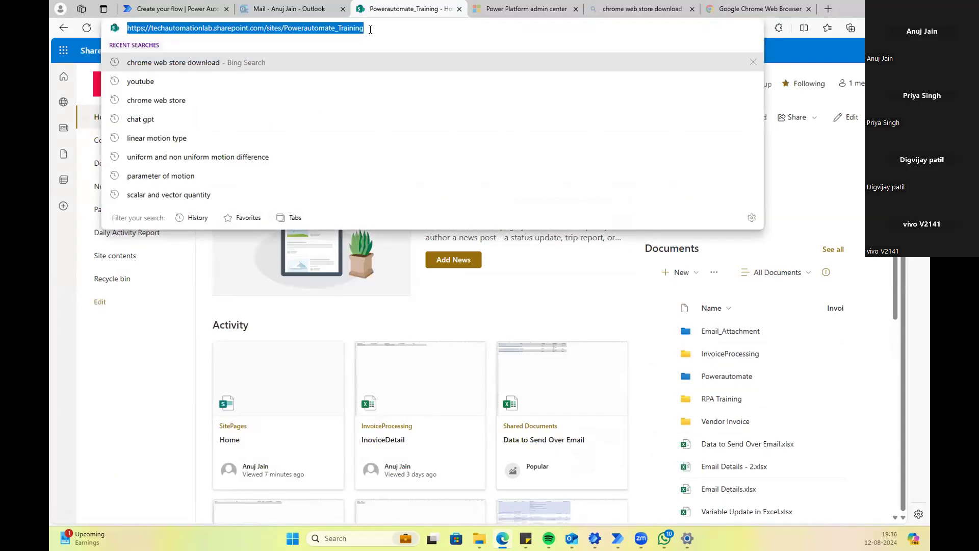
click(185, 7)
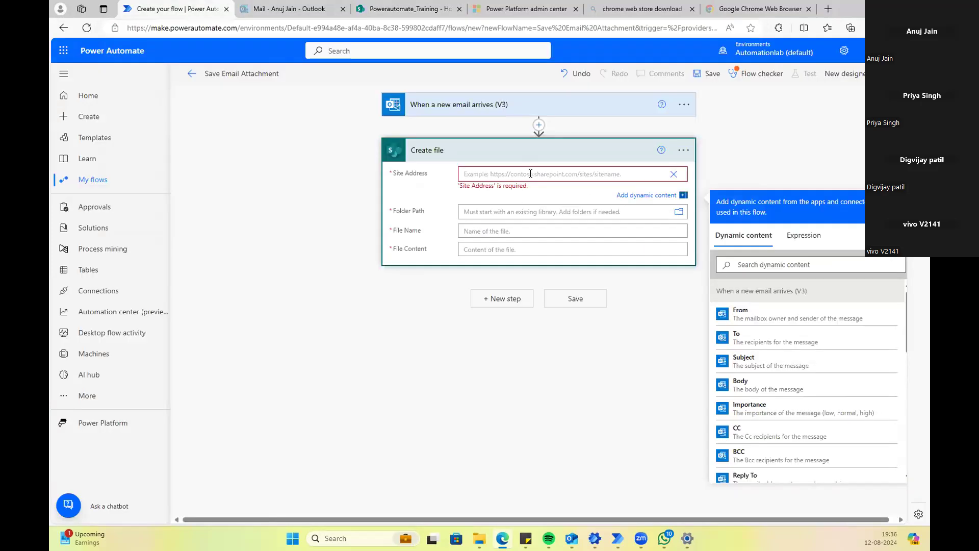
Step: Paste the Powerautomate_Training site URL into Site Address and browse its folders for Folder Path
key(ctrl+v)
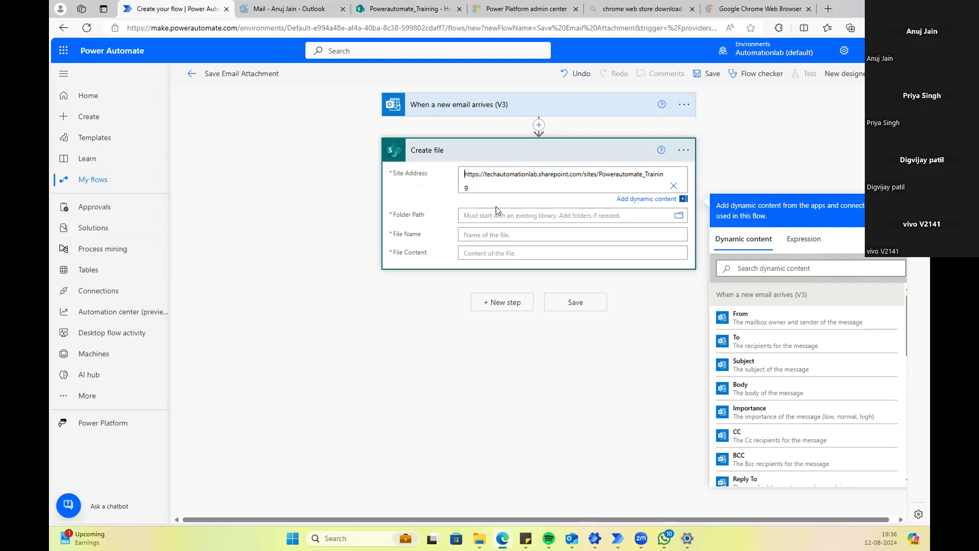
click(495, 206)
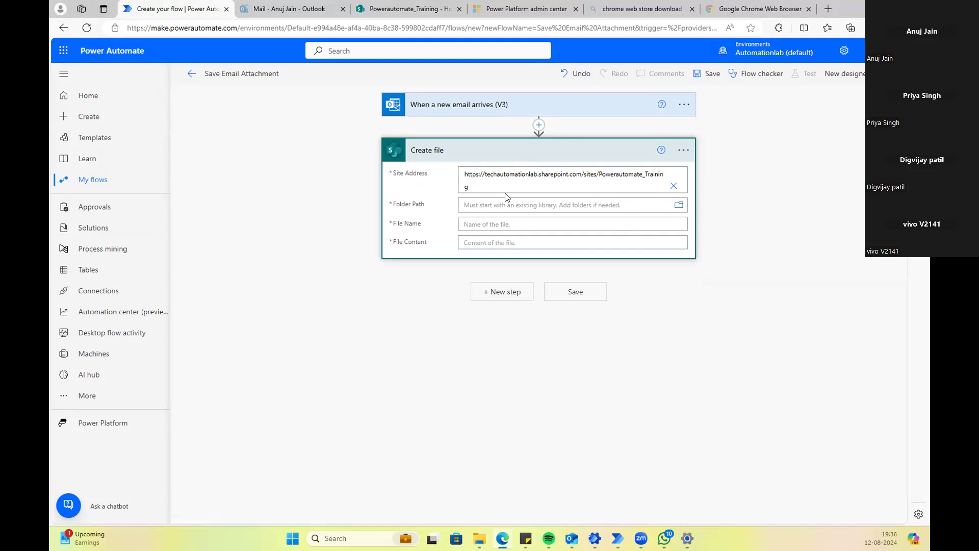
click(679, 206)
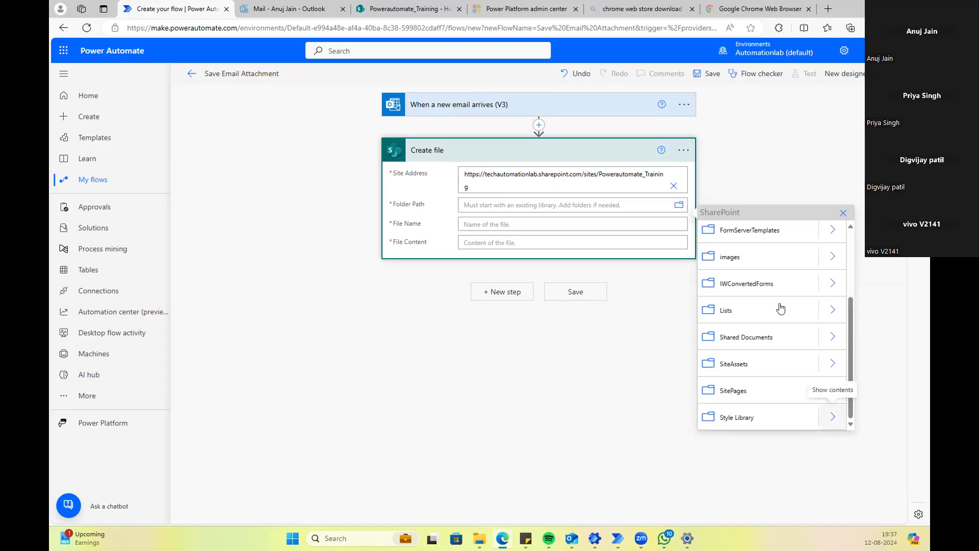
click(678, 206)
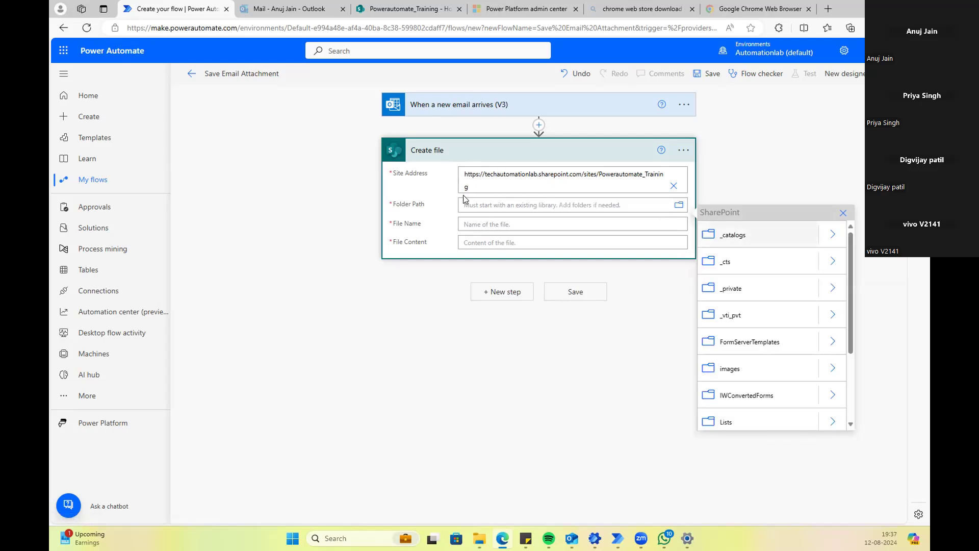
scroll(747, 302, down, 3)
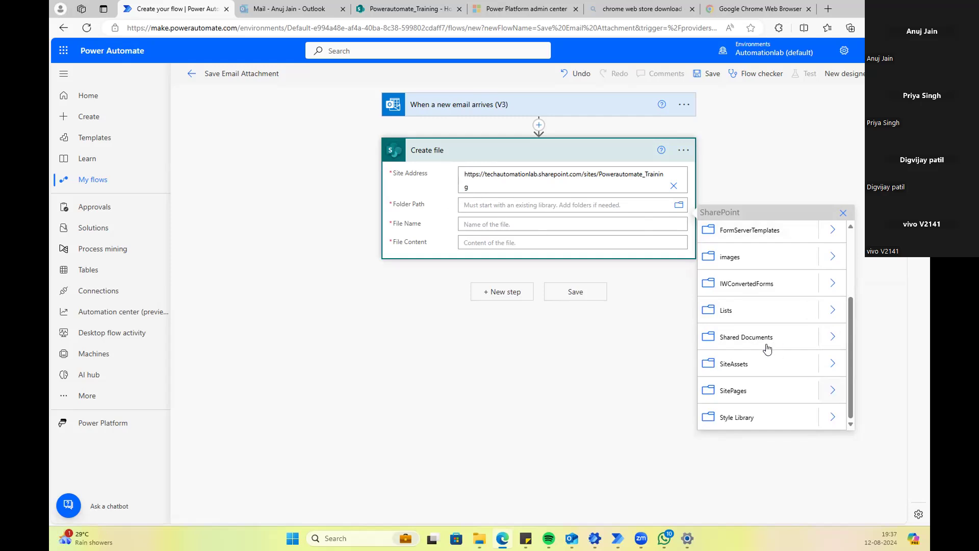
scroll(762, 312, up, 3)
click(678, 206)
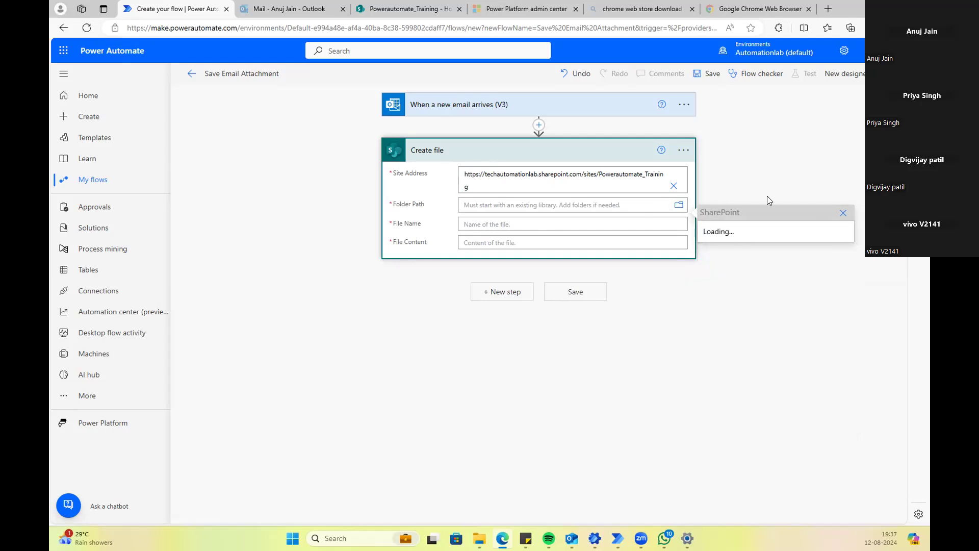
click(843, 212)
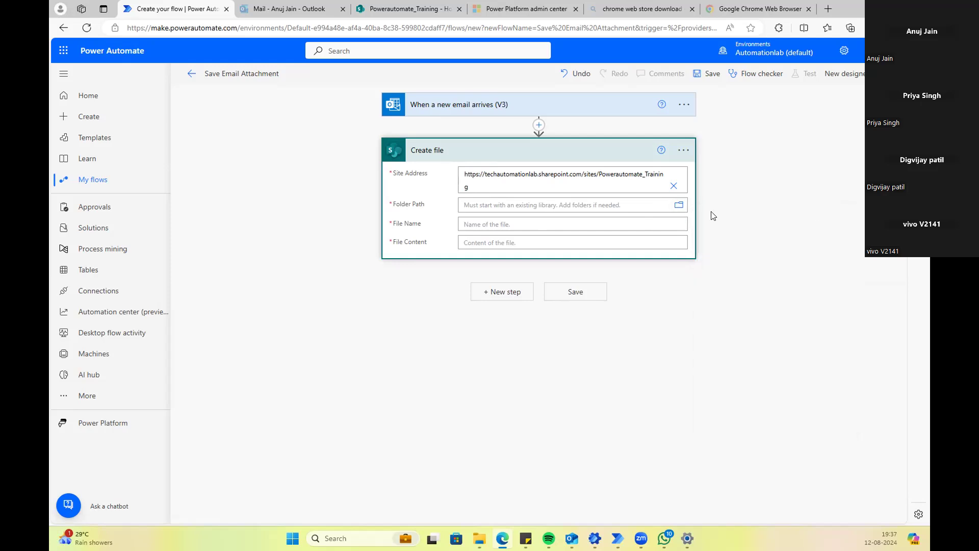
click(678, 206)
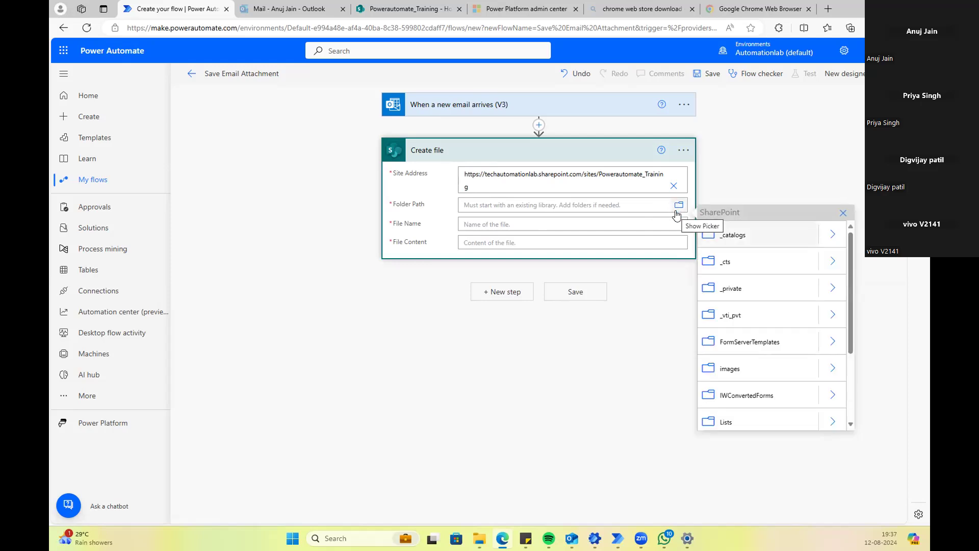
scroll(765, 323, down, 3)
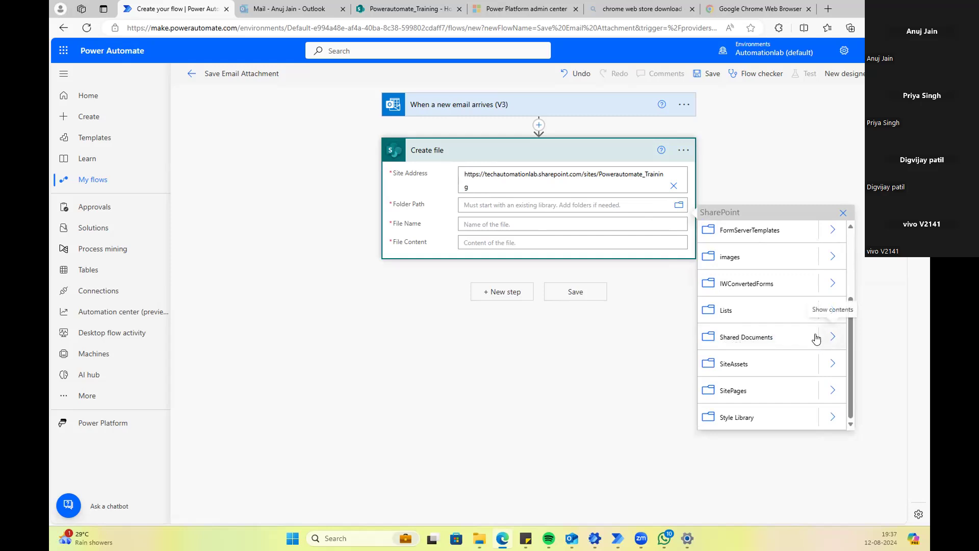
Step: Compare the SharePoint Documents library with the Shared Documents folders in the picker
click(372, 12)
click(117, 167)
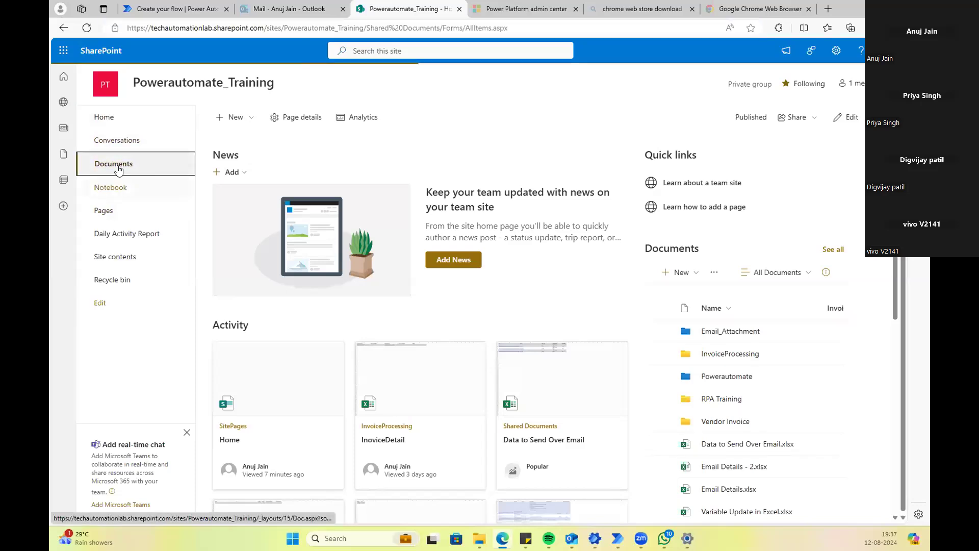
click(180, 12)
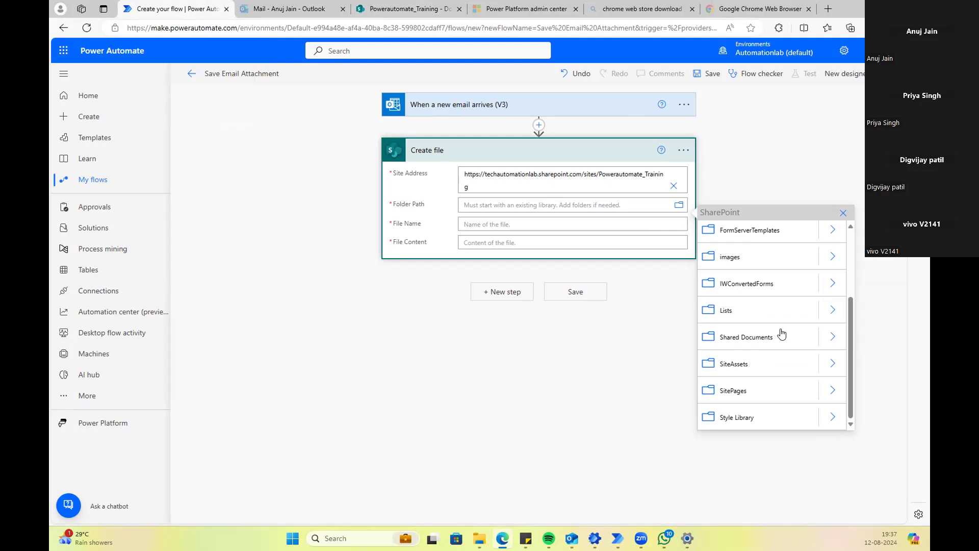
click(832, 337)
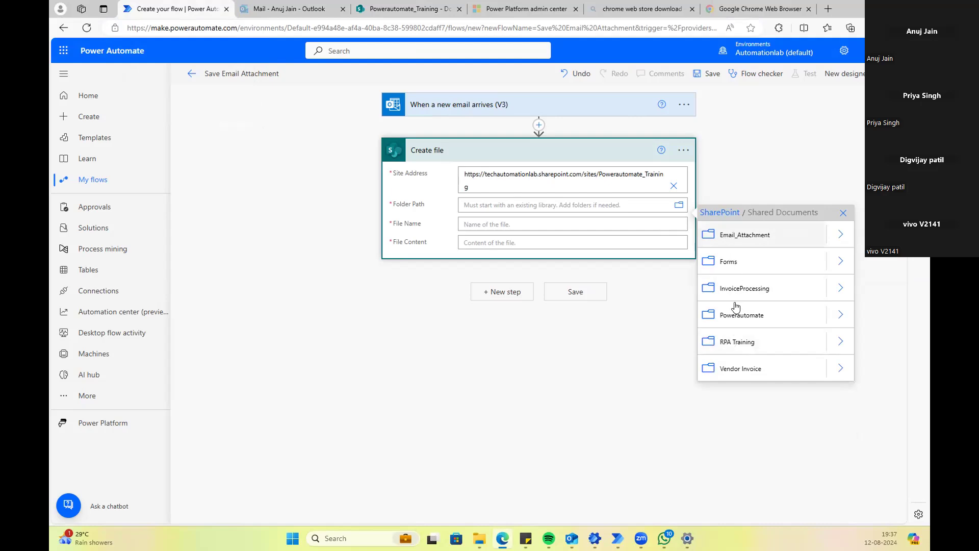
click(730, 217)
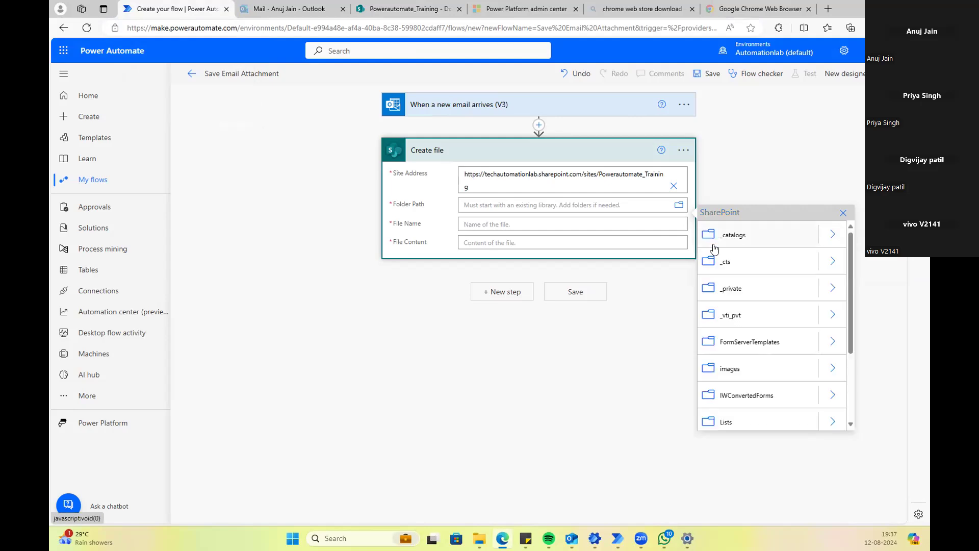
scroll(759, 368, down, 2)
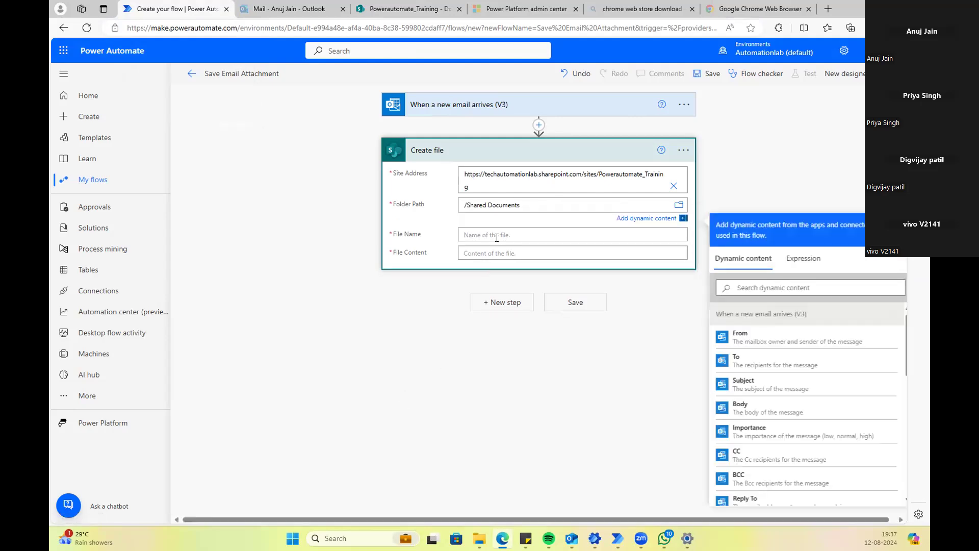
click(531, 218)
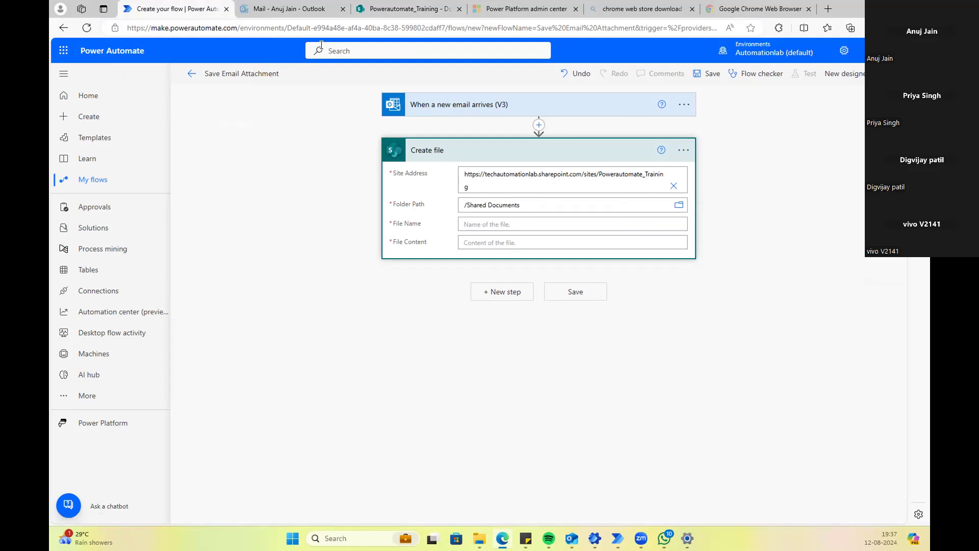
Step: Check the Email_Attachment folder, then set Folder Path to /Shared Documents
click(385, 10)
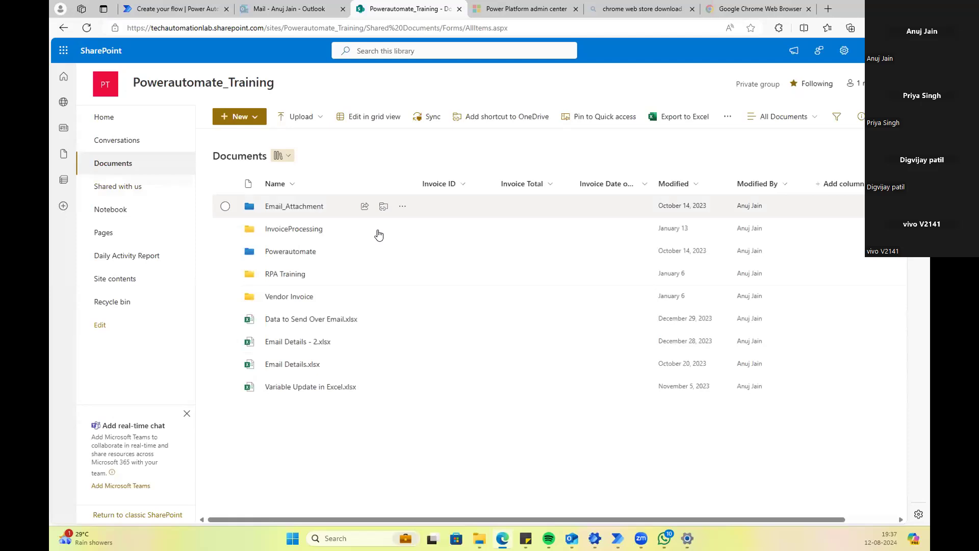
click(293, 210)
click(200, 13)
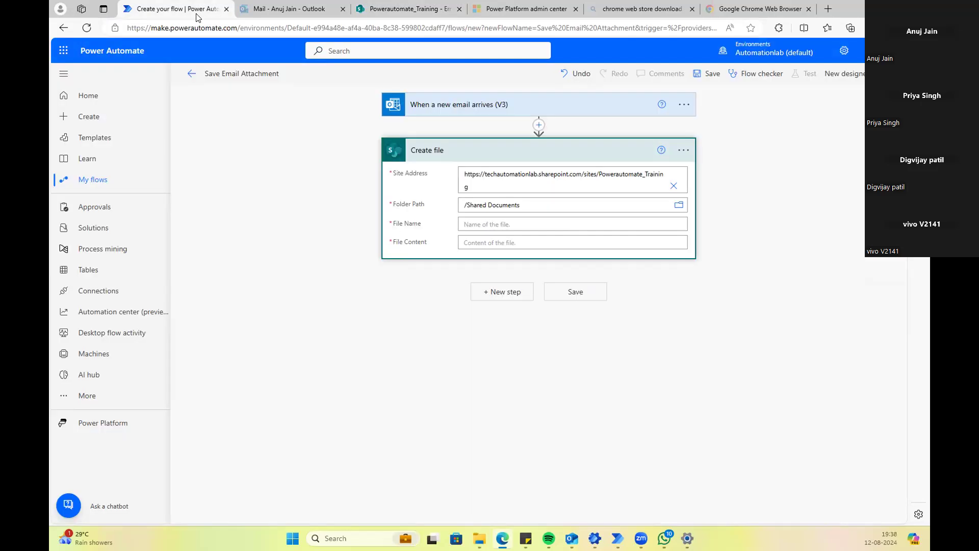
click(679, 205)
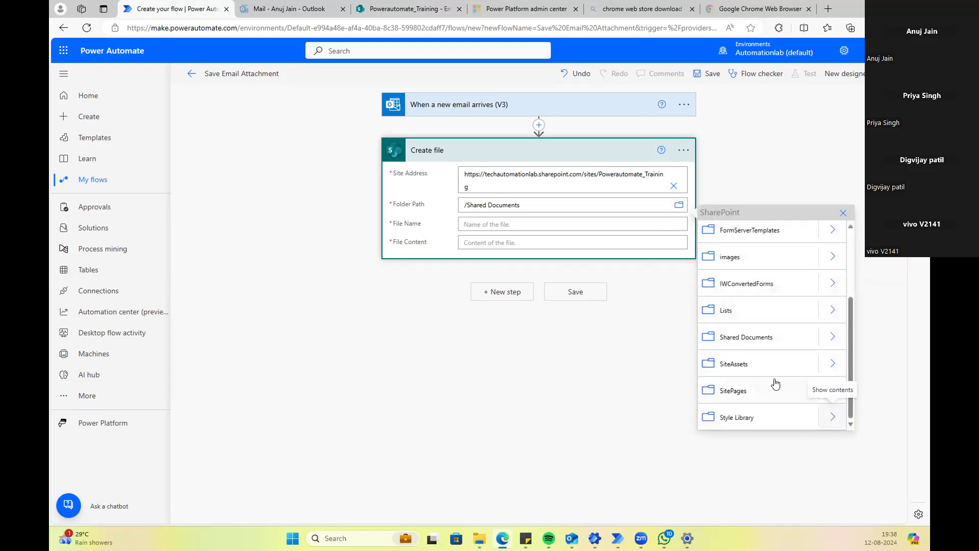
click(834, 335)
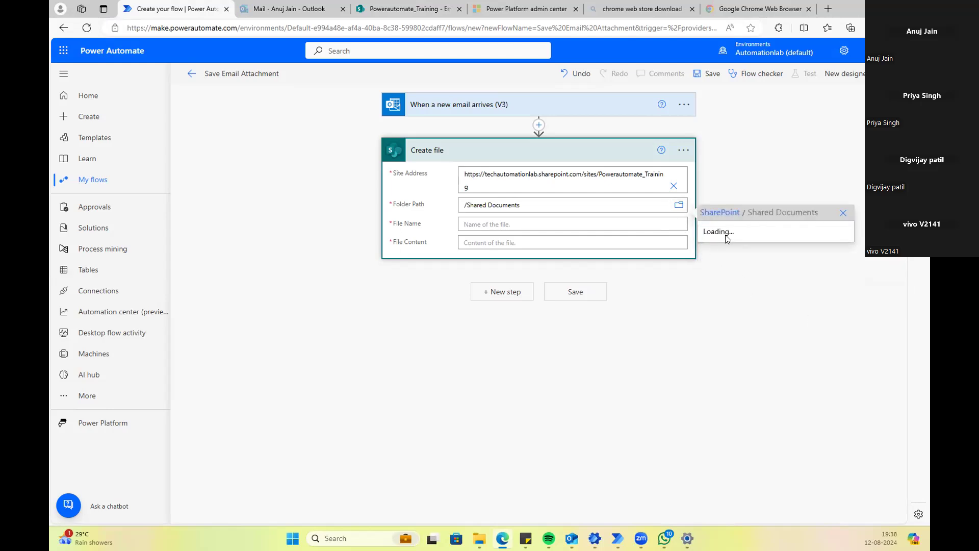
click(529, 356)
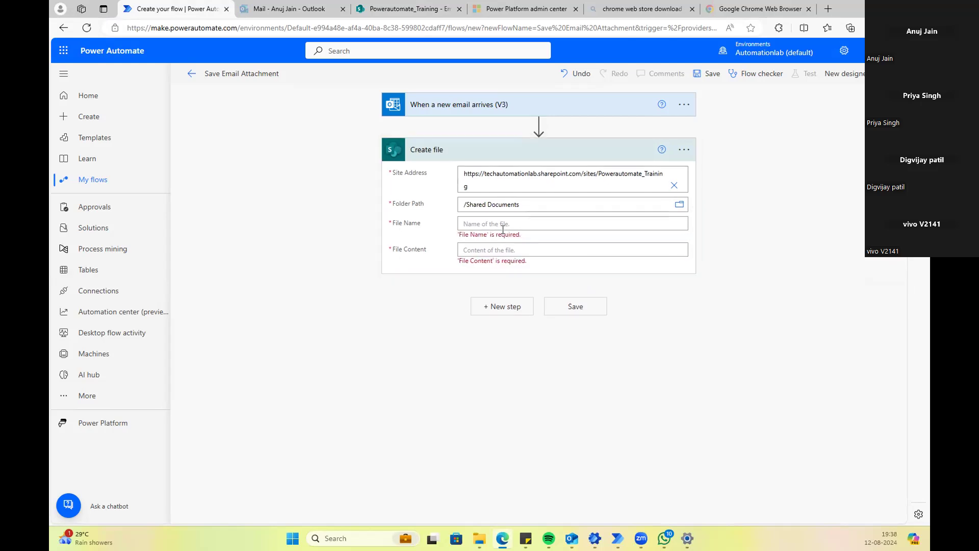
Step: Show File Name's dynamic content list, scrolled down to the email's Attachments fields
click(431, 229)
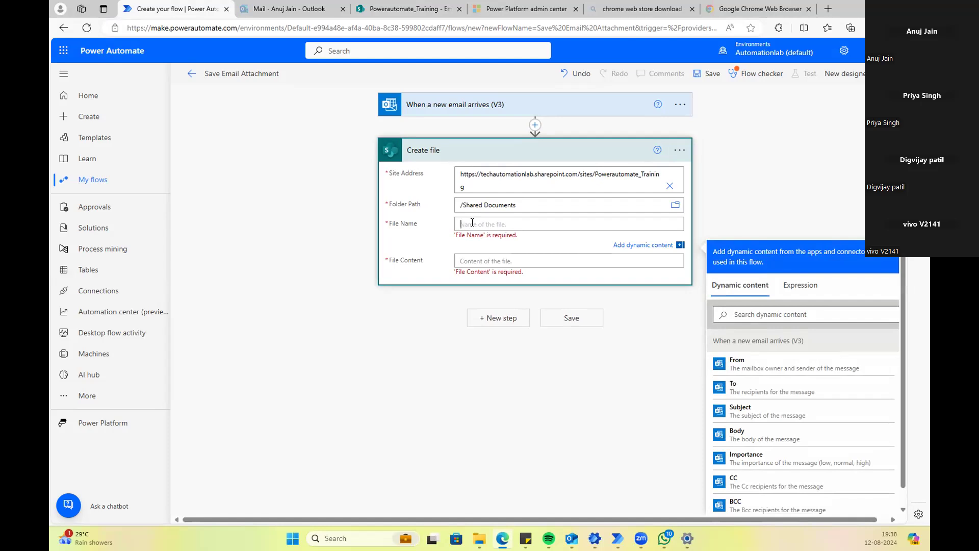
click(826, 206)
click(514, 221)
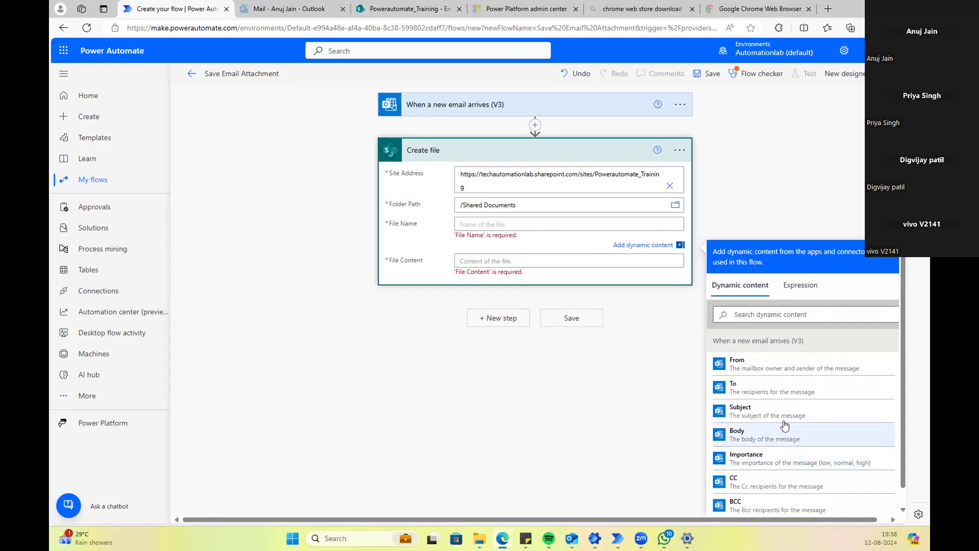
scroll(762, 405, down, 1)
scroll(759, 398, up, 1)
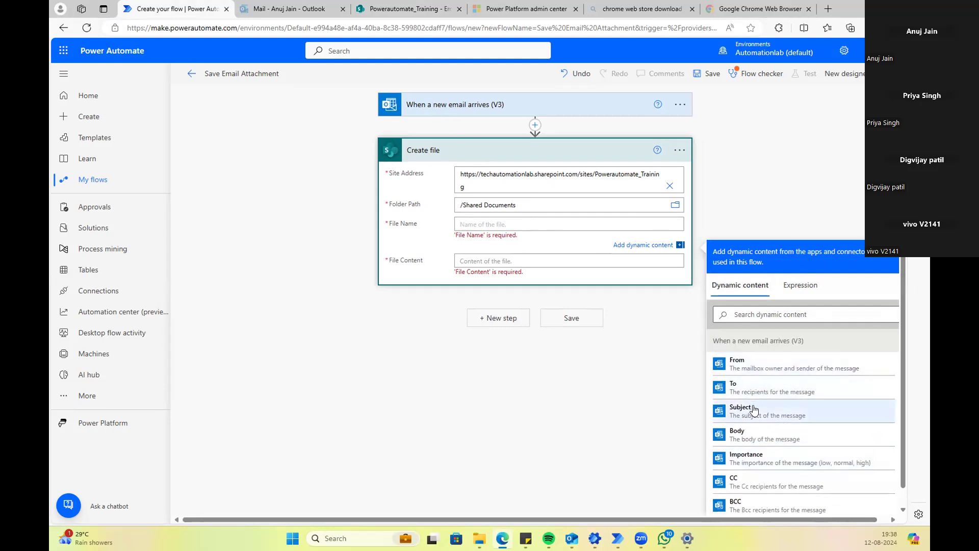
scroll(760, 428, down, 1)
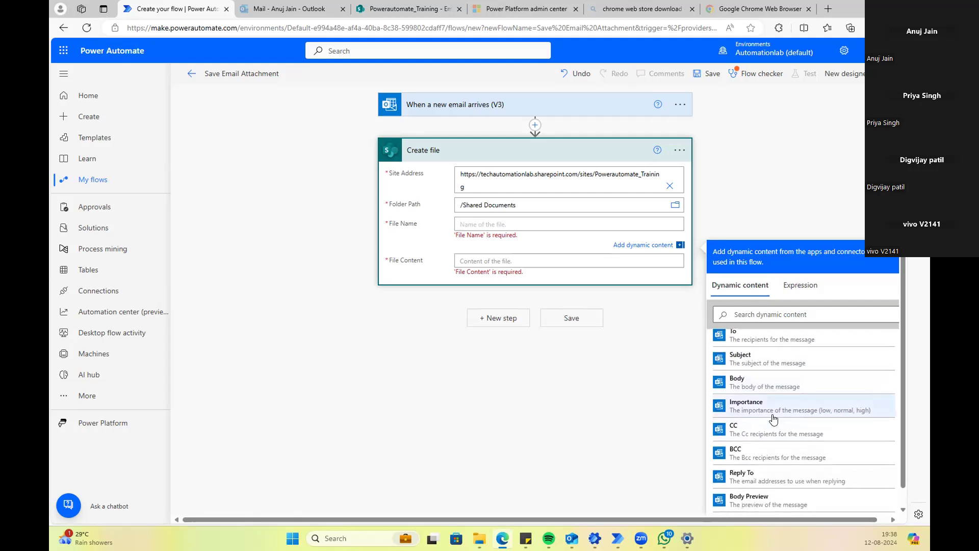
scroll(773, 419, down, 4)
scroll(774, 423, down, 2)
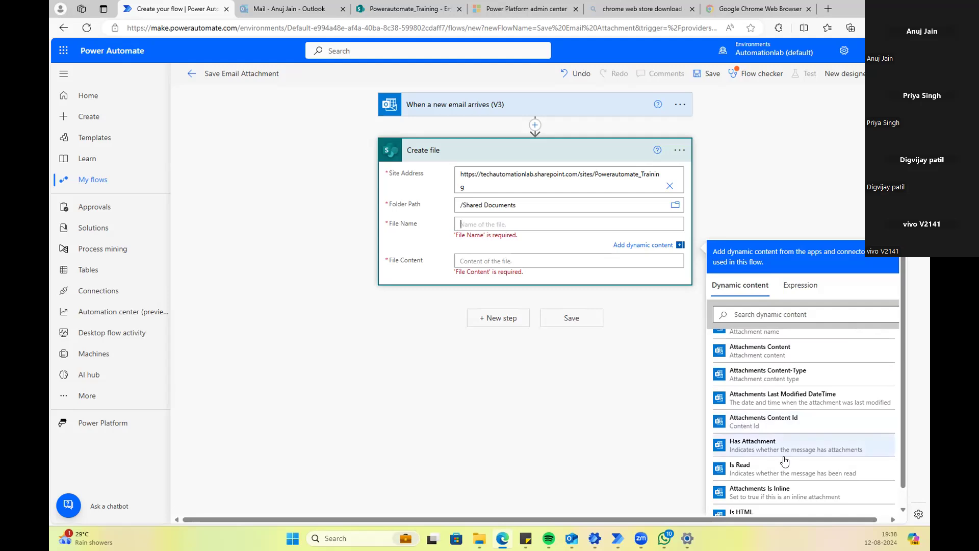
scroll(784, 462, down, 1)
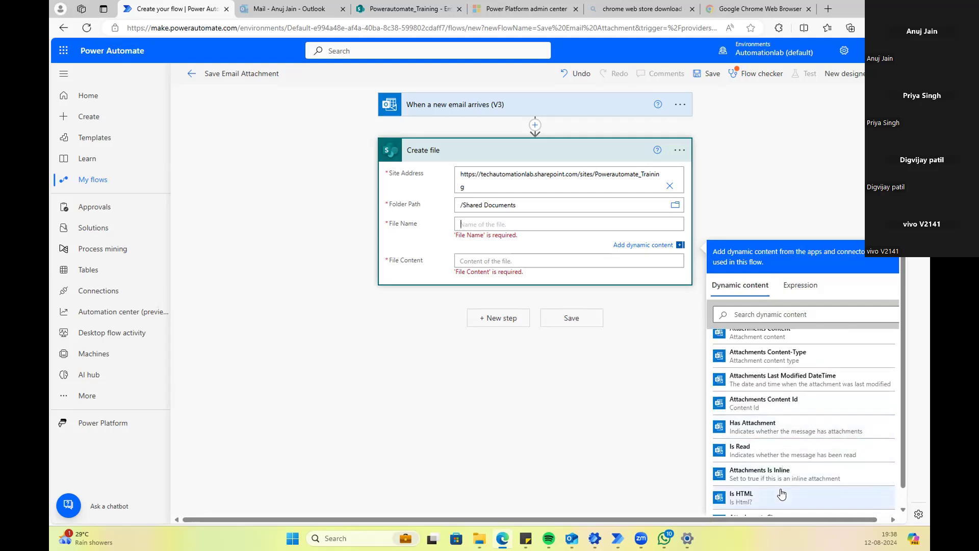
scroll(782, 489, up, 1)
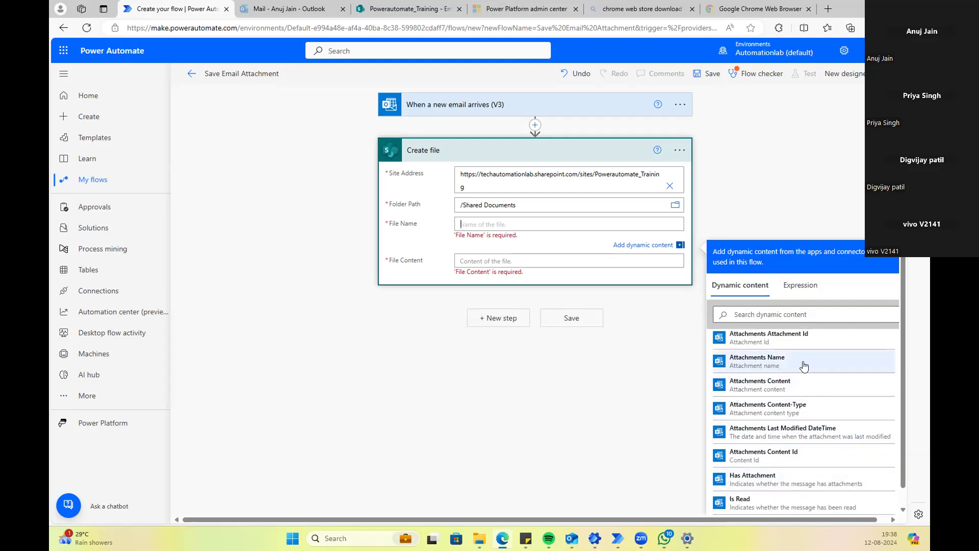
Step: Set File Name to Attachments Name and File Content to Attachments Content
click(775, 369)
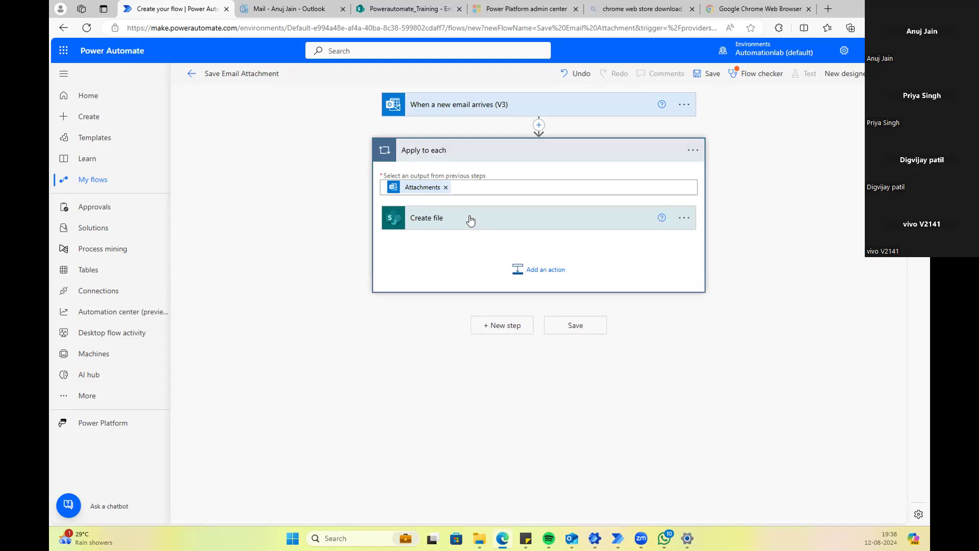
click(470, 220)
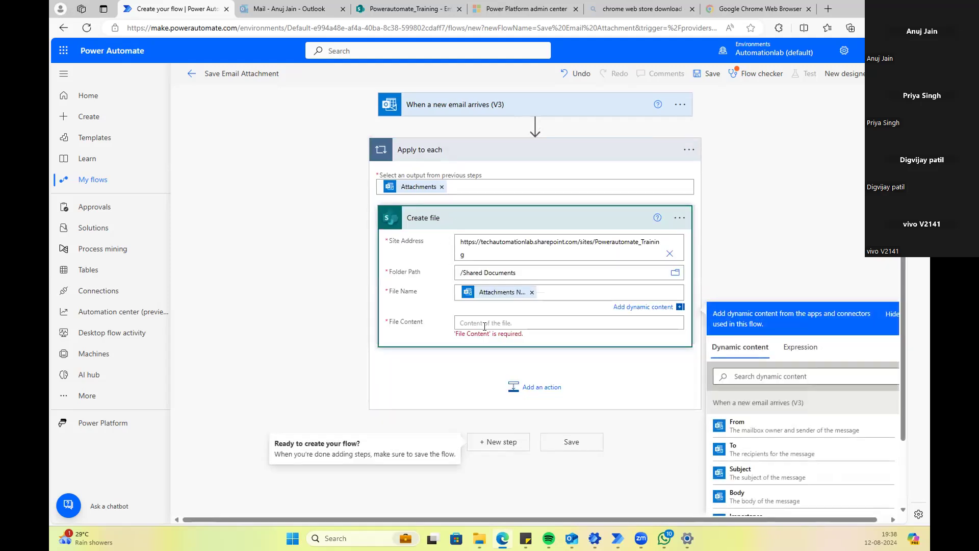
click(522, 322)
scroll(831, 477, down, 2)
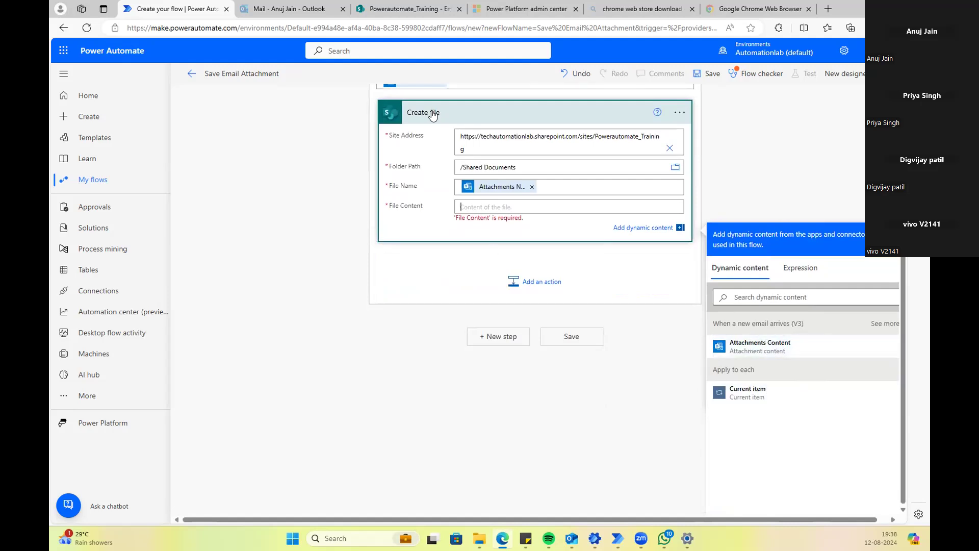
click(771, 357)
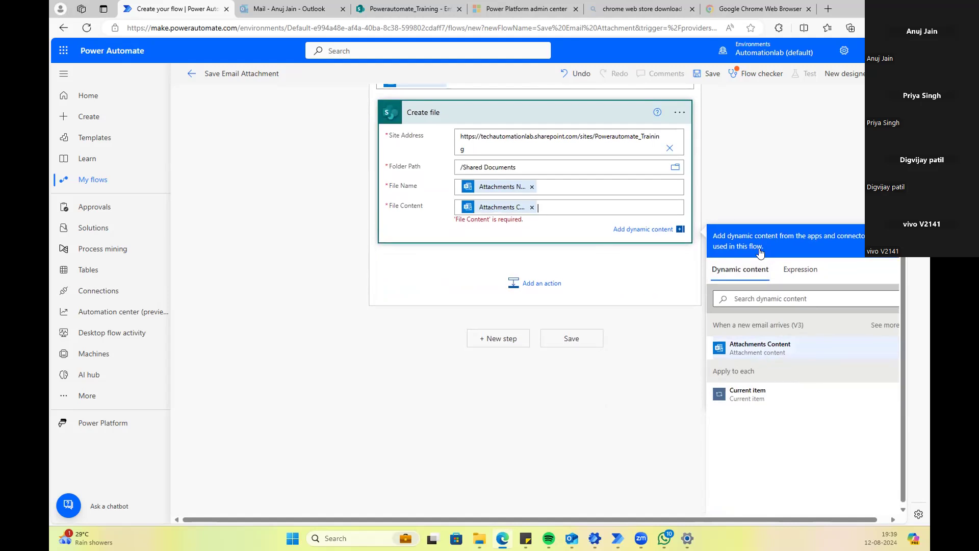
scroll(557, 240, up, 2)
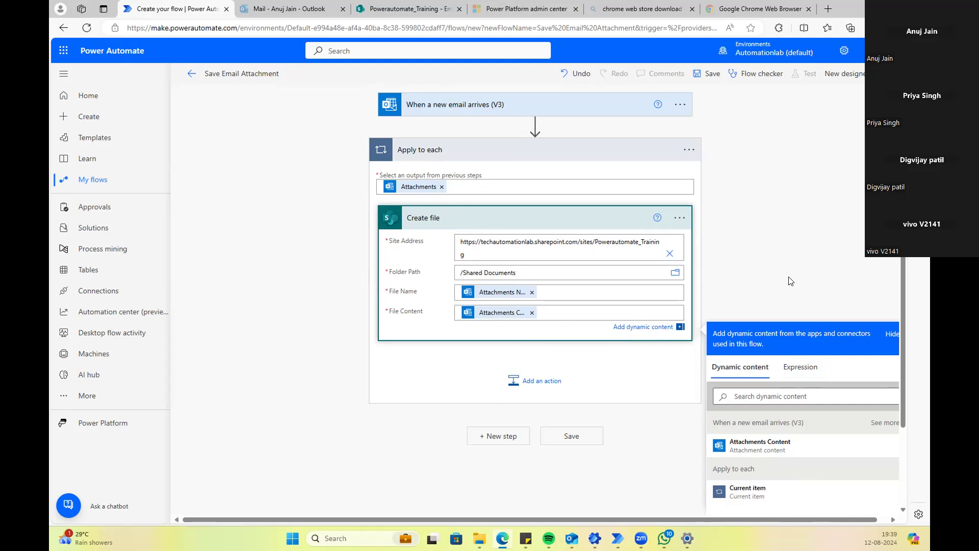
click(458, 171)
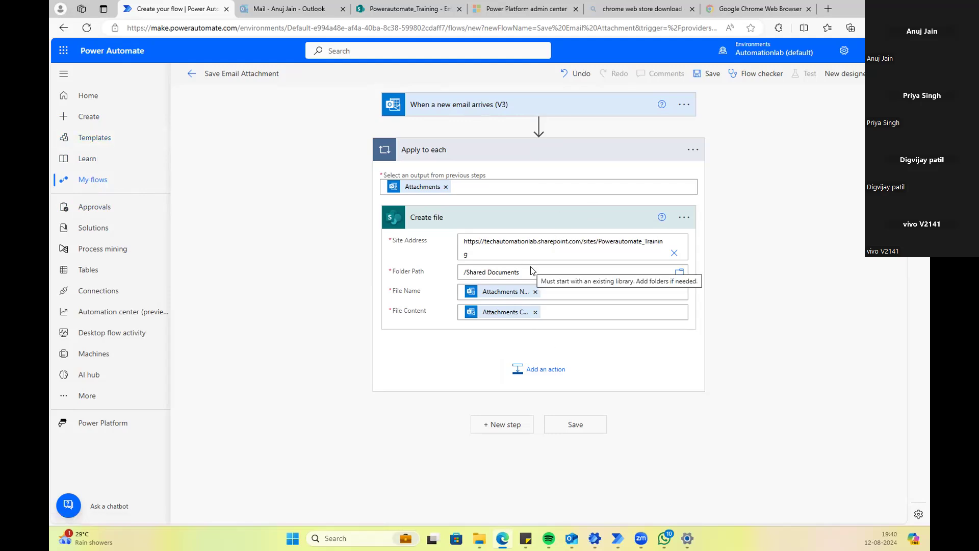
Step: Save the flow and start a manual test that waits for a new email
click(594, 424)
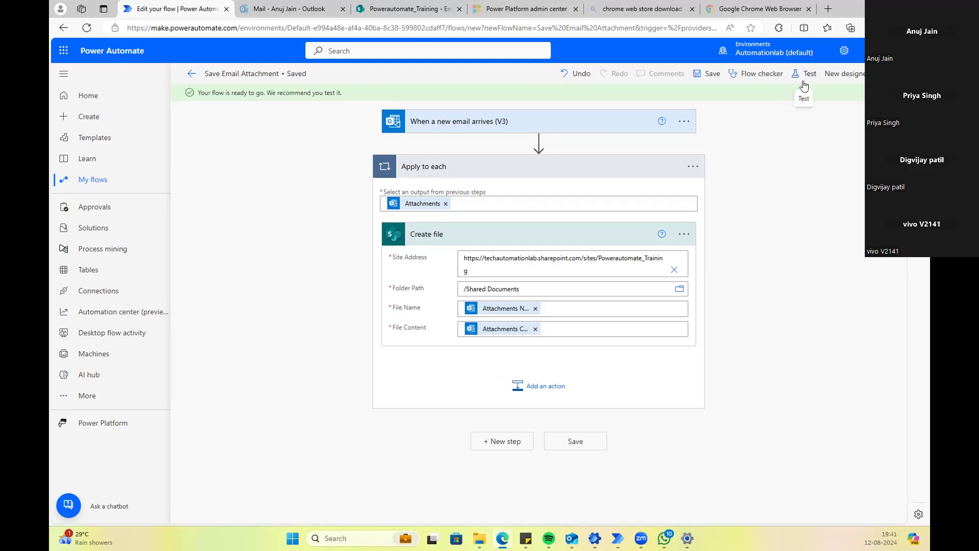
click(803, 74)
click(710, 107)
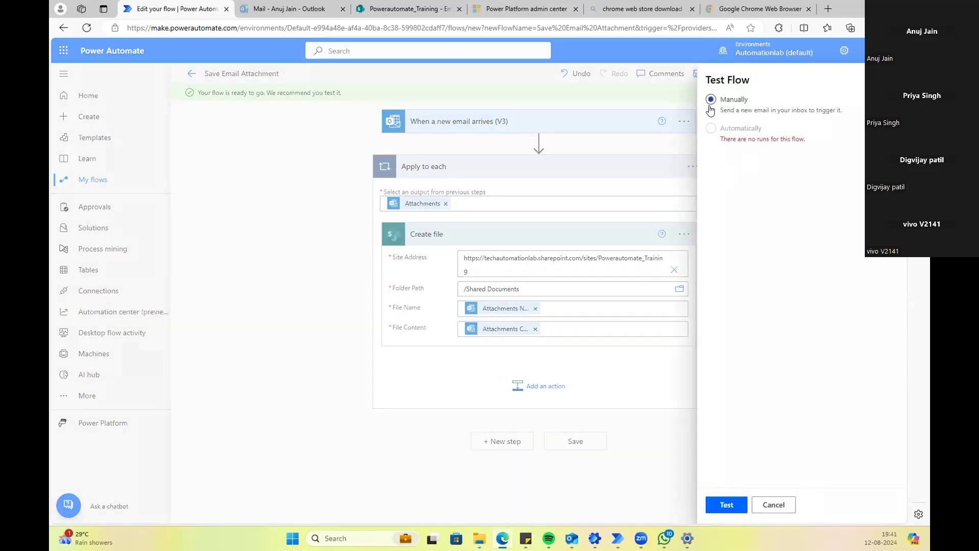
click(891, 80)
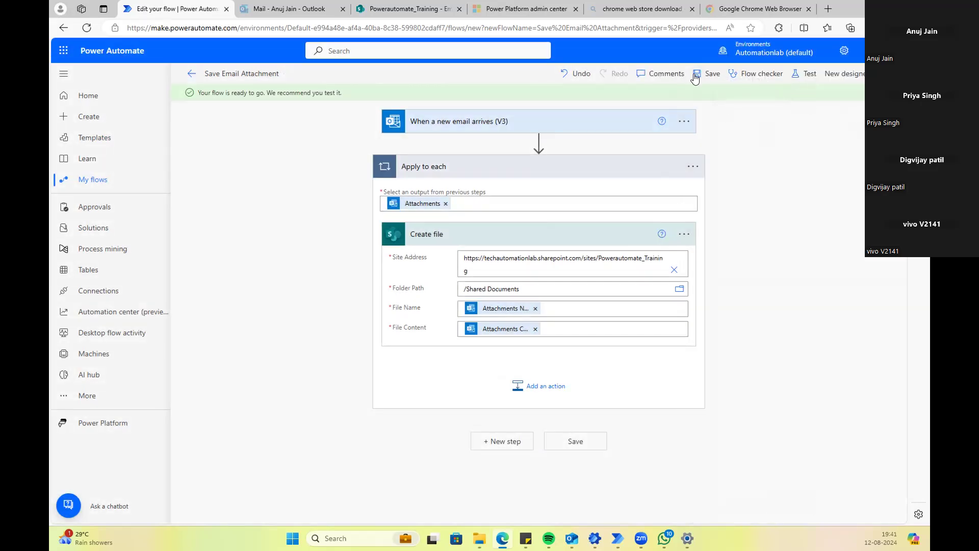
click(810, 76)
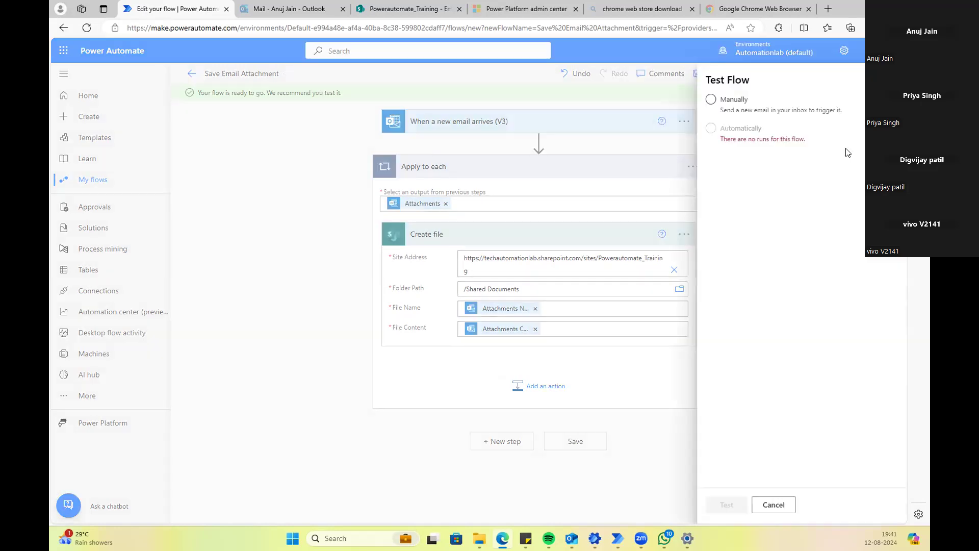
click(732, 106)
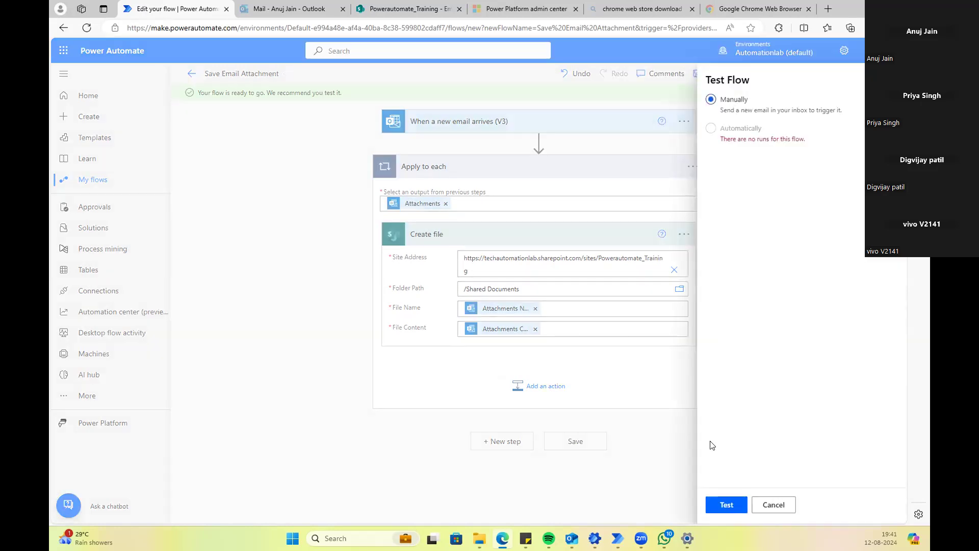
click(728, 505)
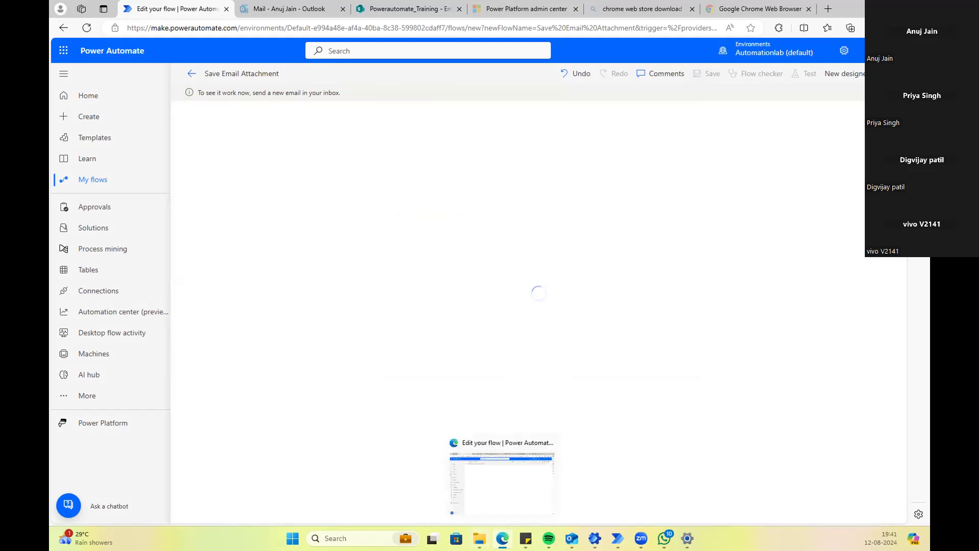
Step: Start a new Outlook email to the suggested contact with subject 'Test'
mouse_move(571, 536)
click(556, 504)
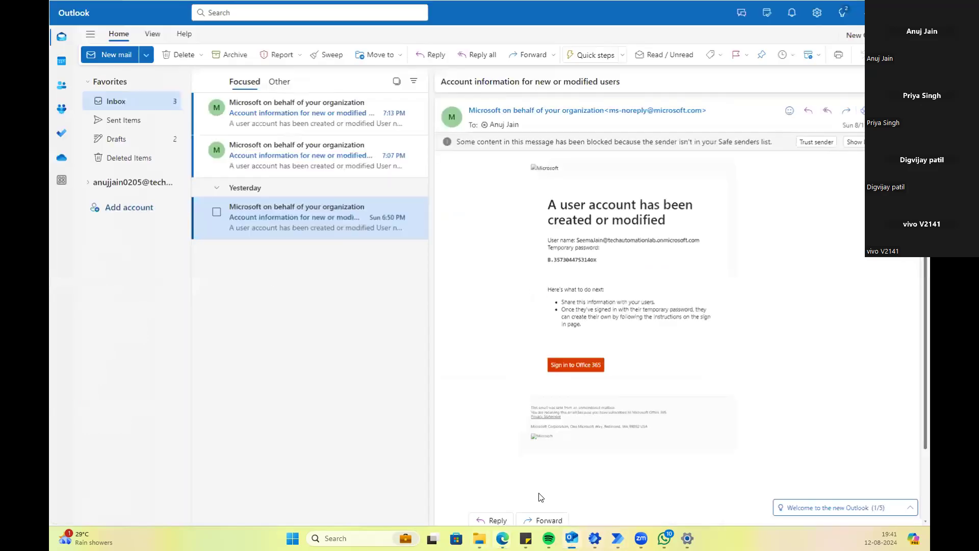
click(108, 55)
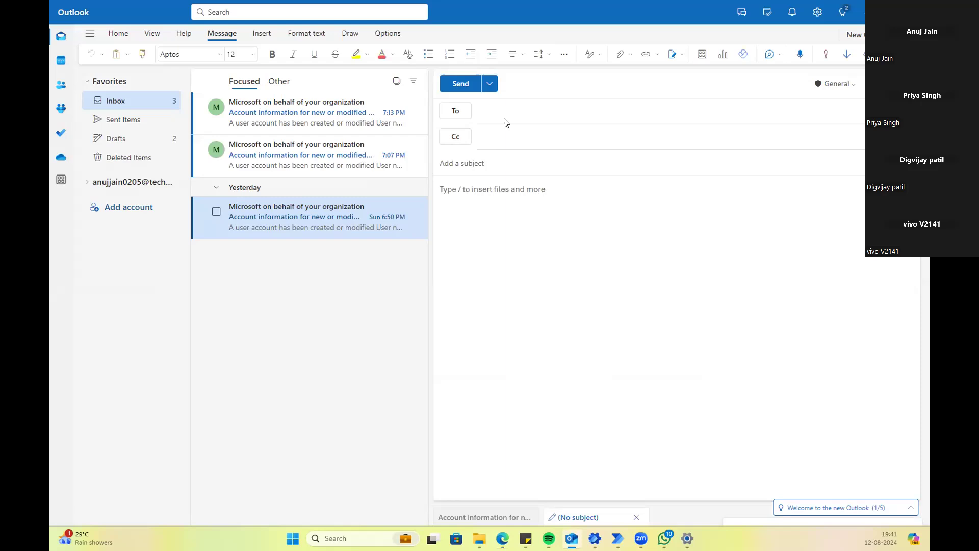
click(528, 108)
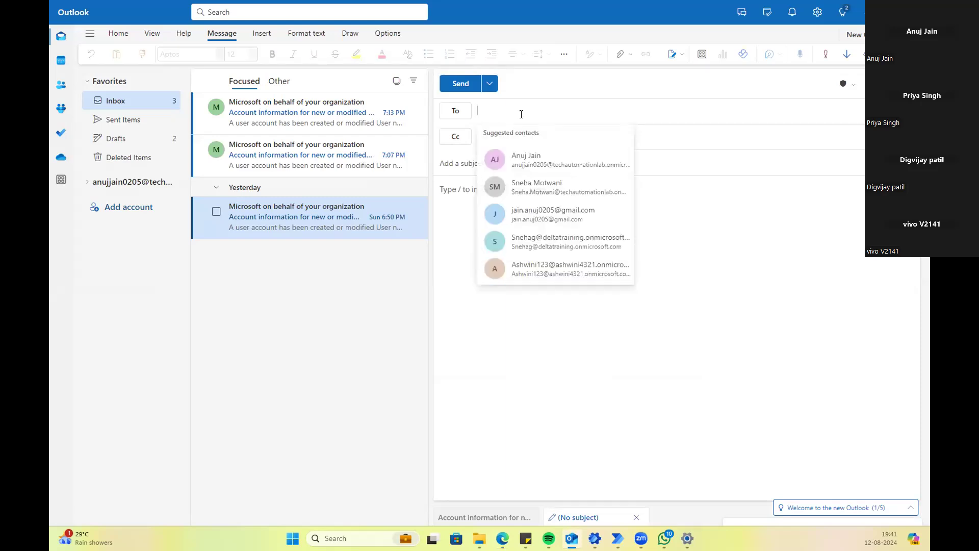
click(541, 169)
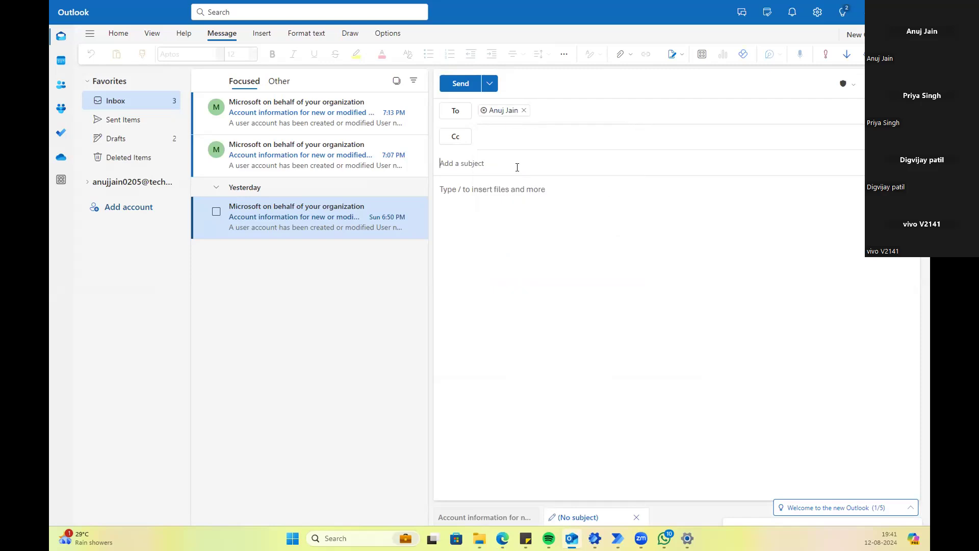
click(517, 168)
text(Test)
click(499, 195)
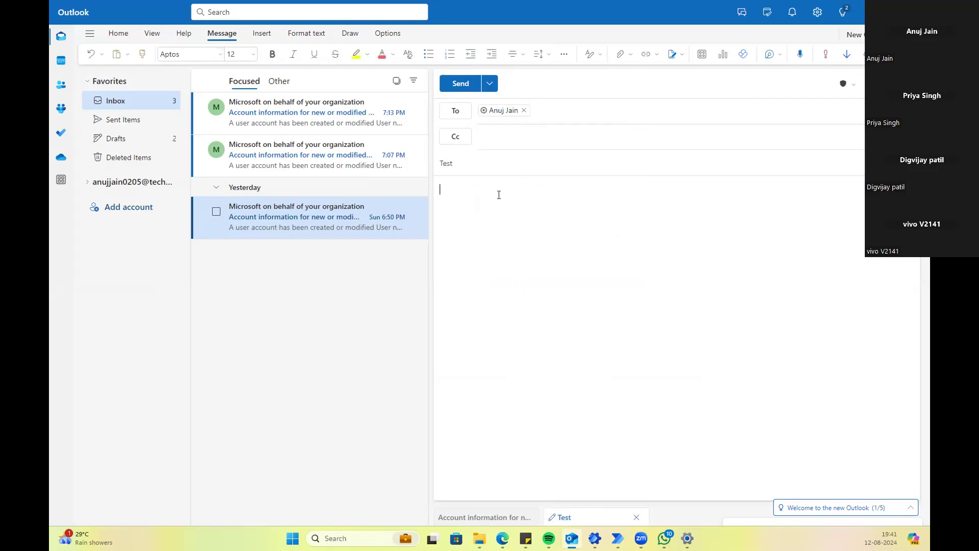
Step: Attach Test File.xlsx from the Desktop, send the email, and minimize Outlook
click(620, 54)
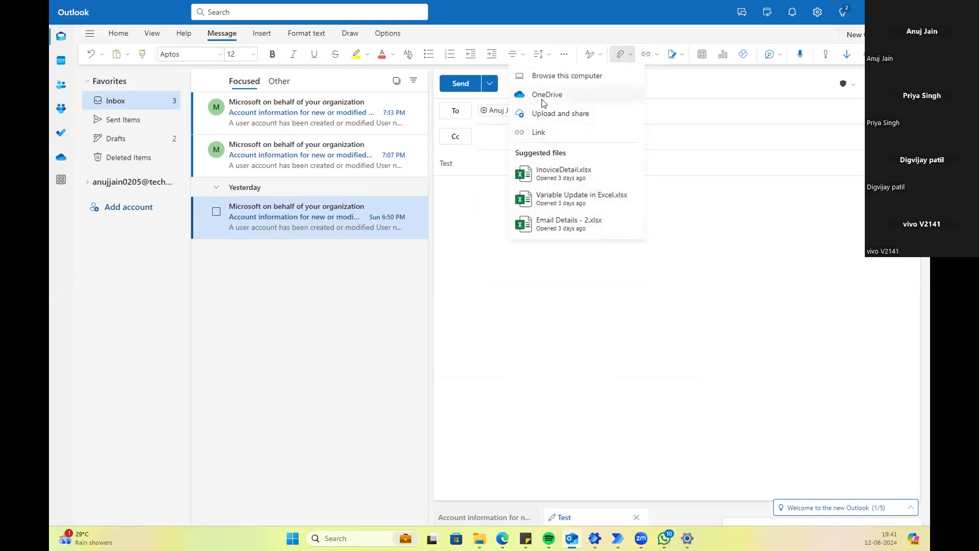
click(553, 82)
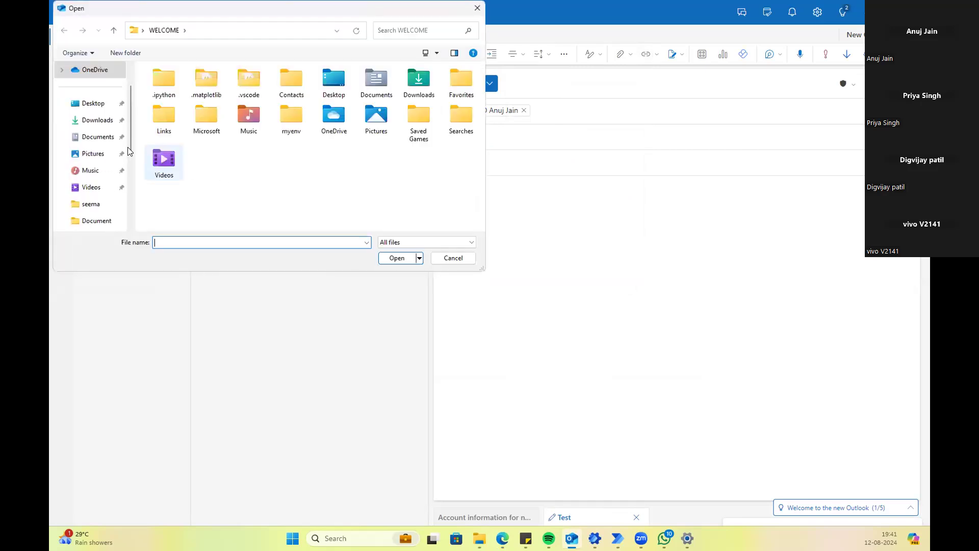
click(94, 105)
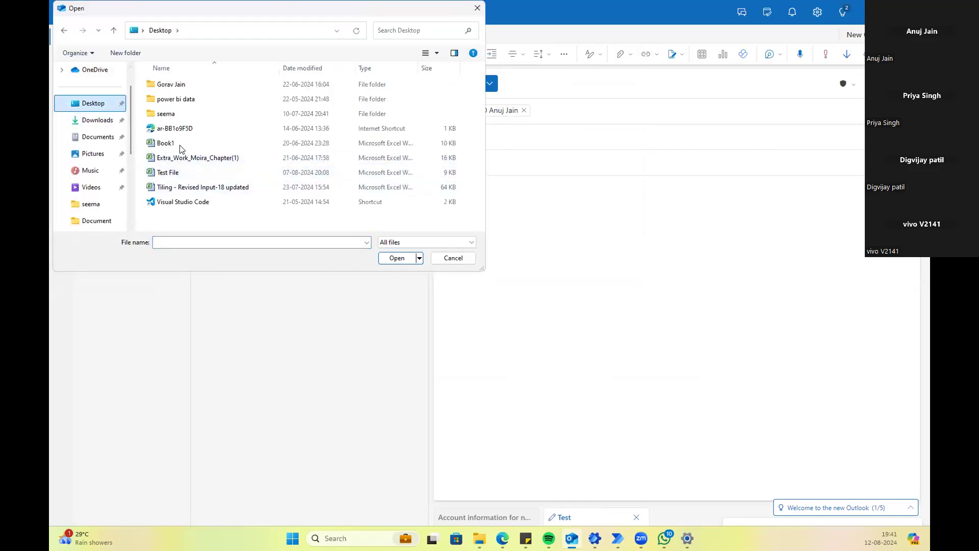
click(180, 148)
click(178, 173)
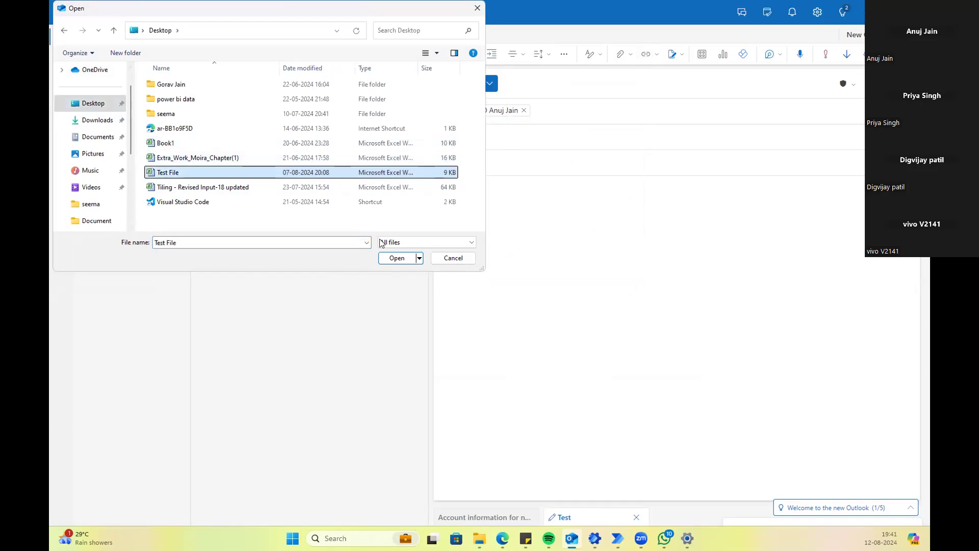
click(396, 258)
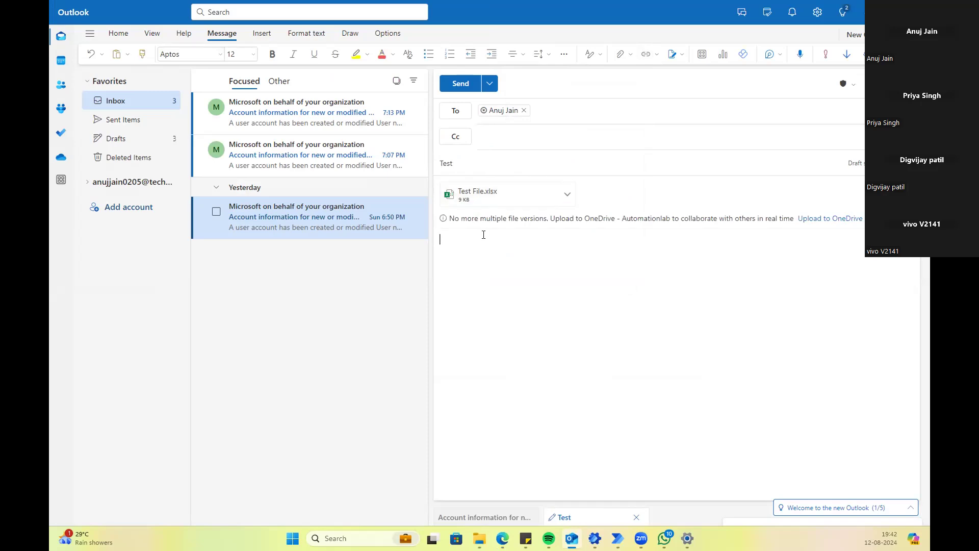
click(457, 87)
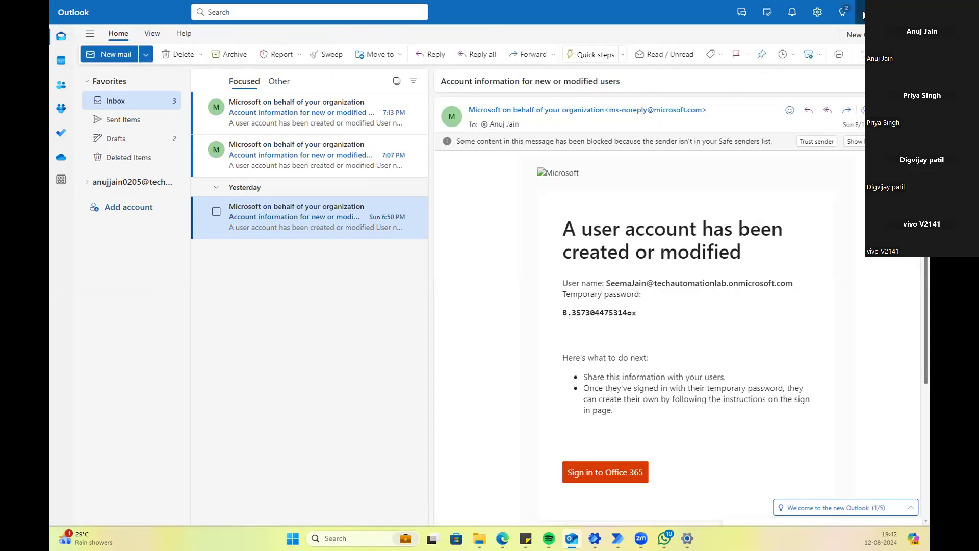
click(864, 16)
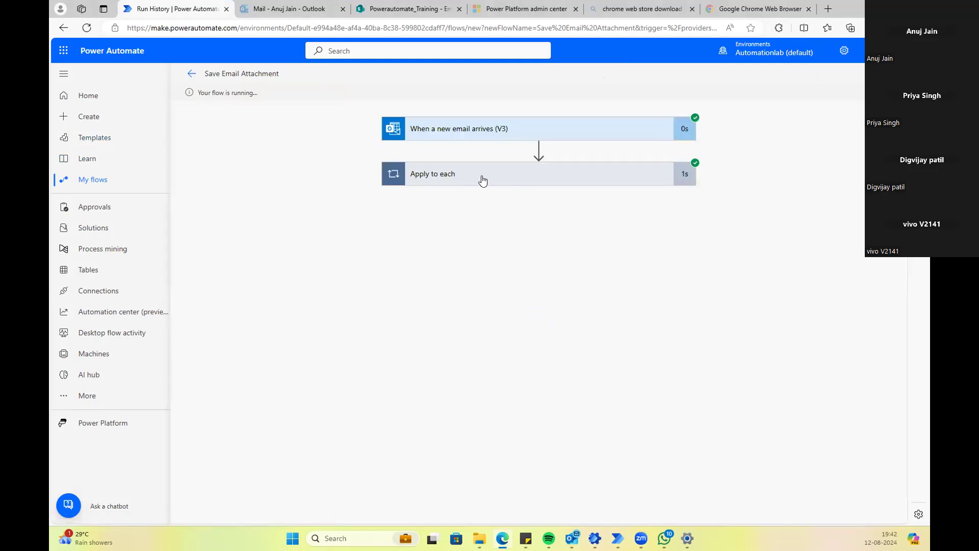
Step: Open the received Test email, then view SharePoint's Email_Attachment folder
click(283, 9)
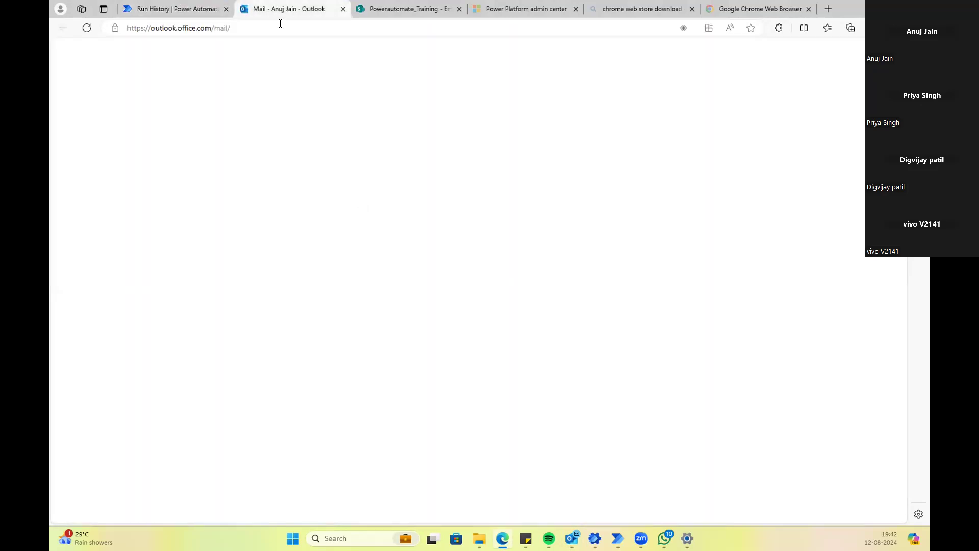
click(276, 154)
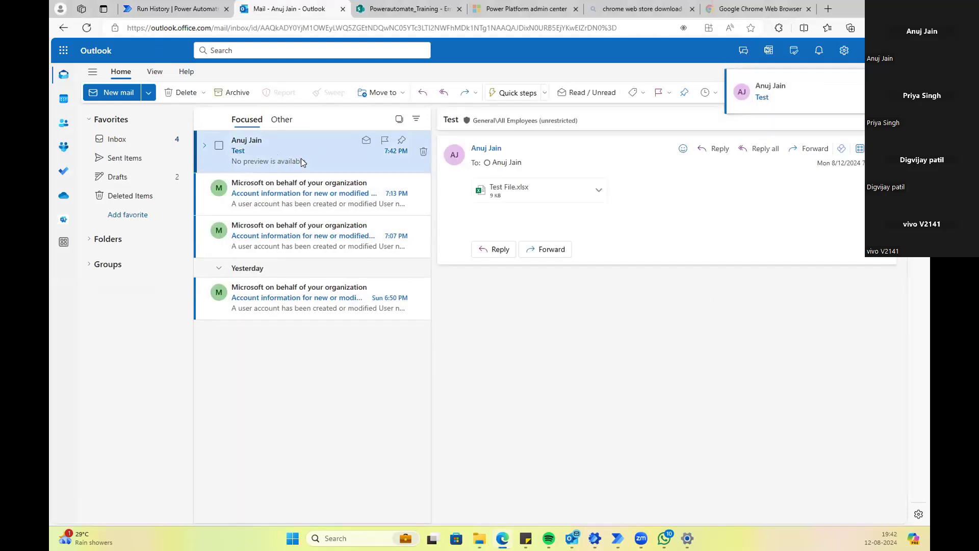
click(381, 10)
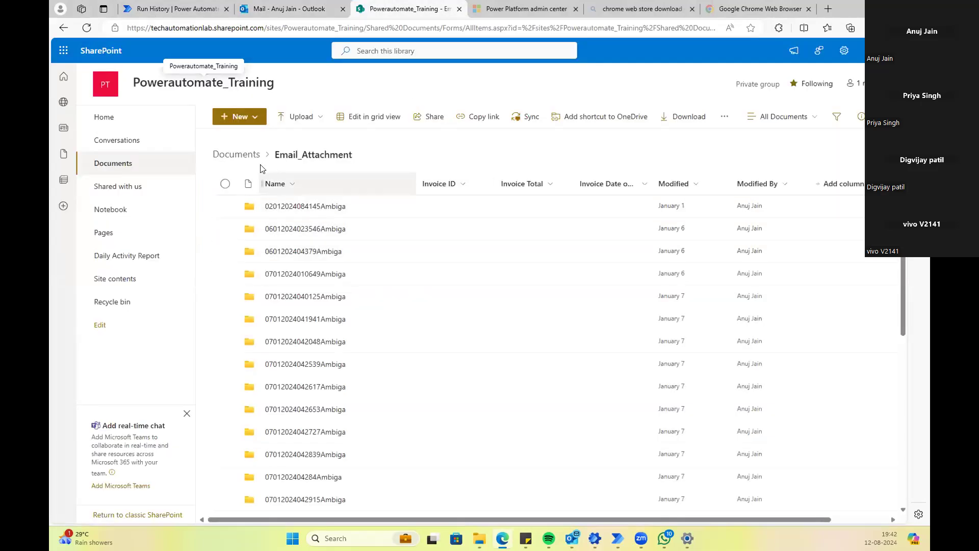
Step: At the Documents library root, select Data to Send Over Email.xlsx, Email Details - 2.xlsx, Email Details.xlsx and Variable Update in Excel.xlsx
click(245, 158)
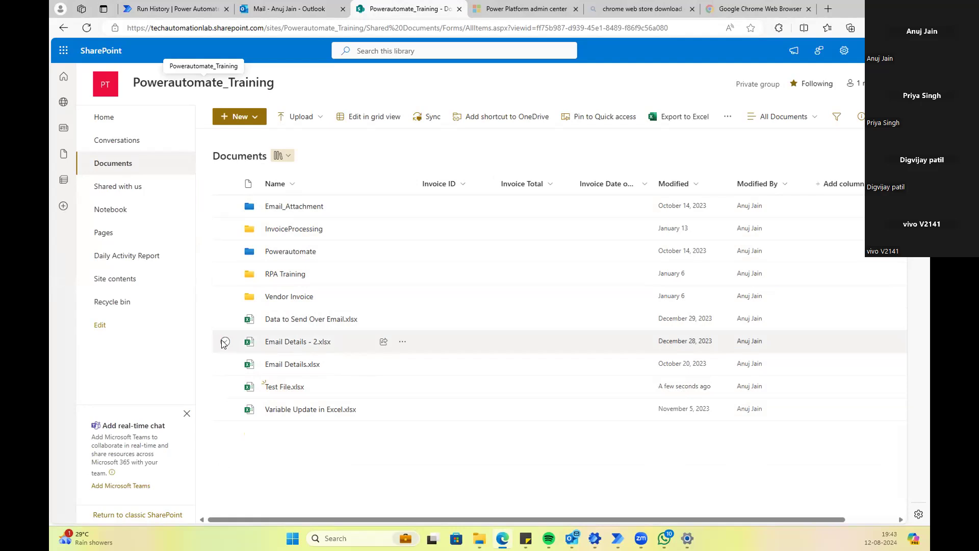
click(225, 319)
click(224, 342)
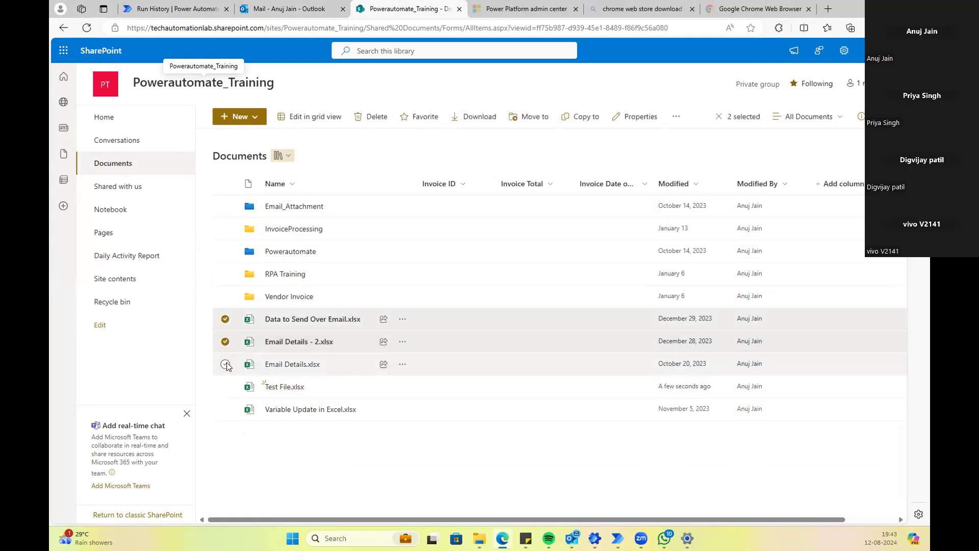
click(225, 363)
click(226, 408)
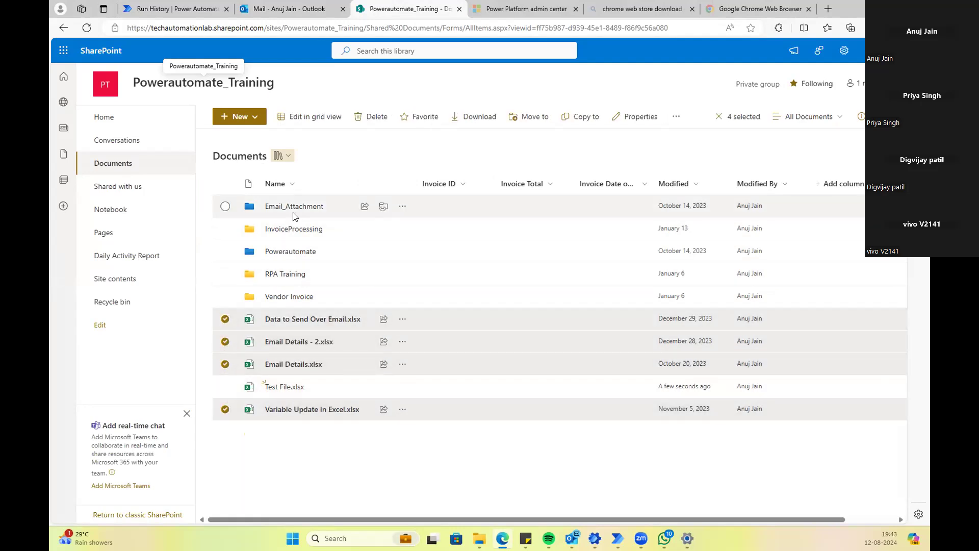
Step: Add Test File.xlsx to the selection, delete all five workbooks, and return to the flow's run page
click(380, 116)
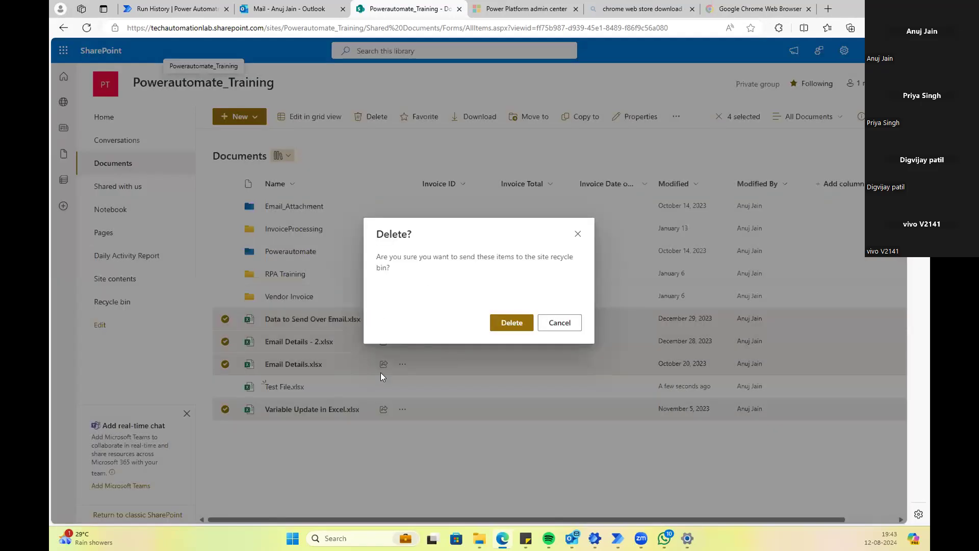
click(239, 380)
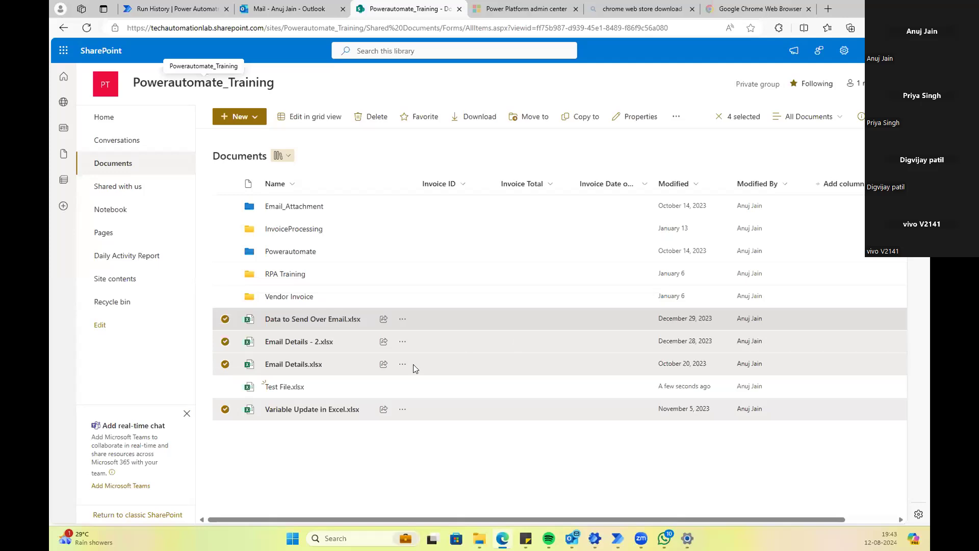
click(224, 387)
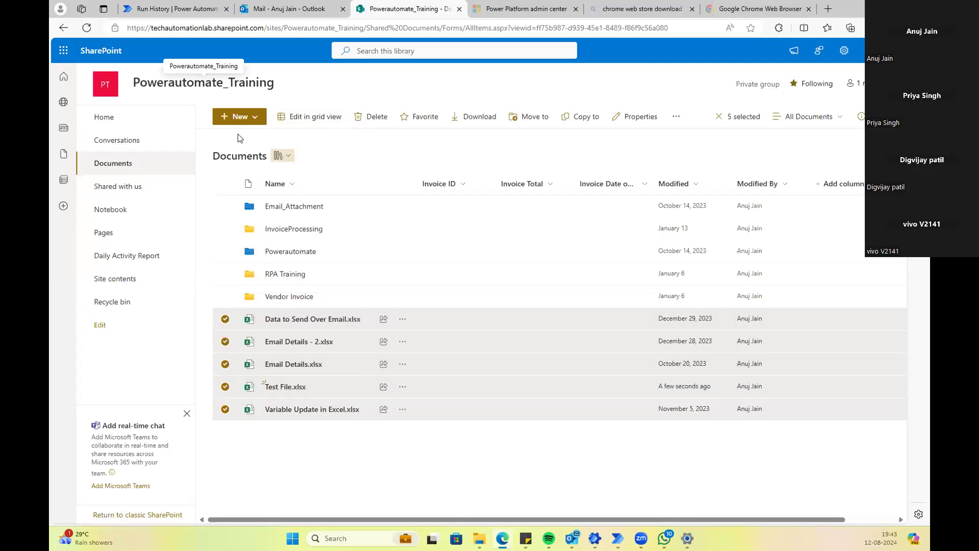
click(378, 118)
click(507, 325)
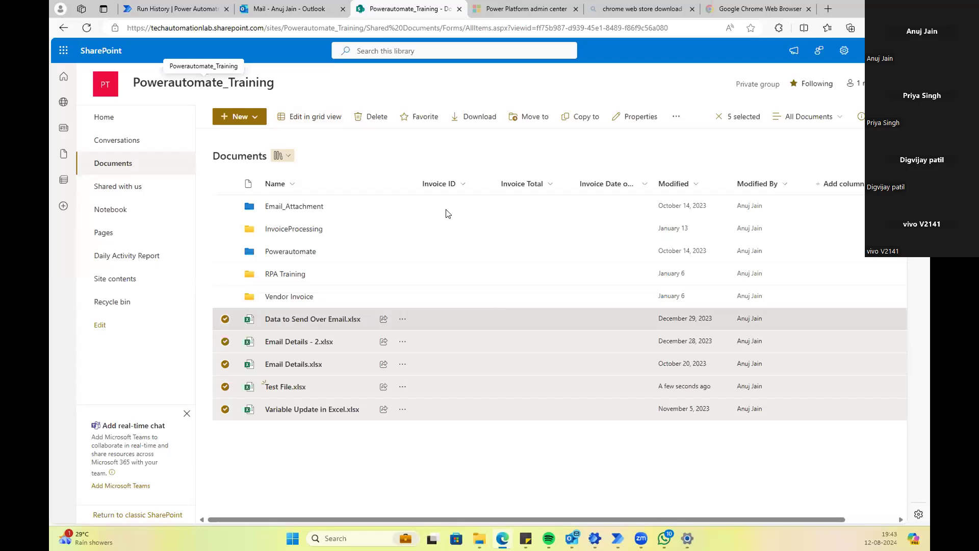
click(149, 12)
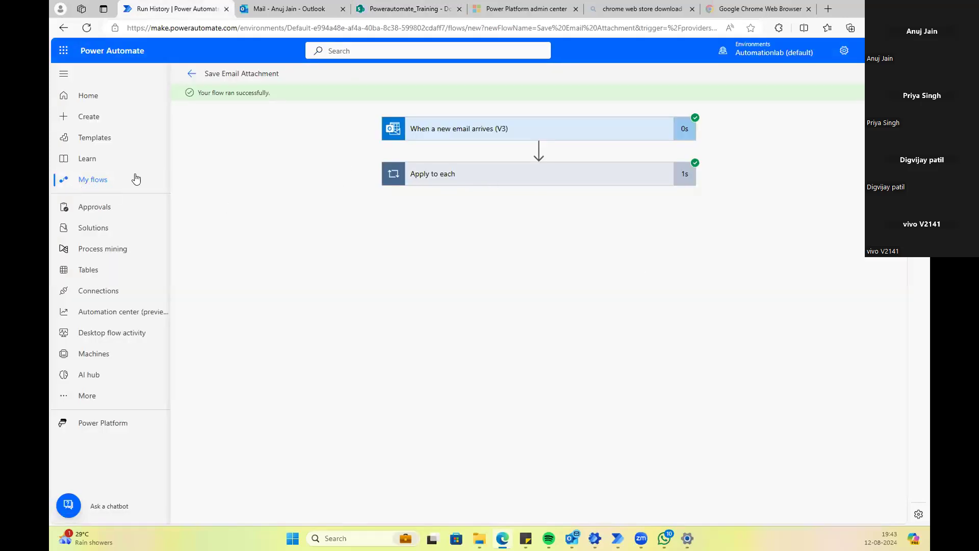
Step: In My flows, turn off the Gmail-to-Drive flows and the Button -> Name.ArrayNumbers flow
click(110, 186)
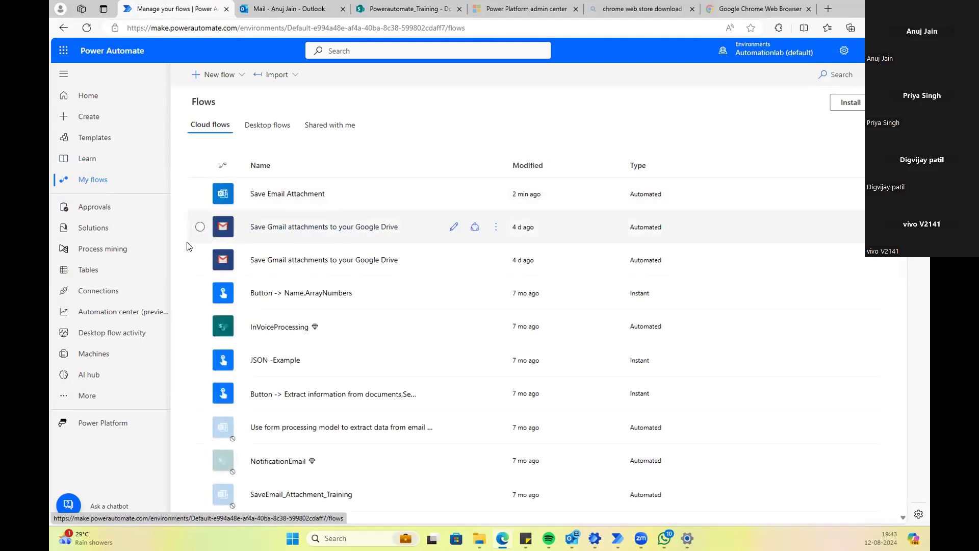
scroll(188, 270, down, 3)
scroll(193, 255, up, 3)
click(496, 228)
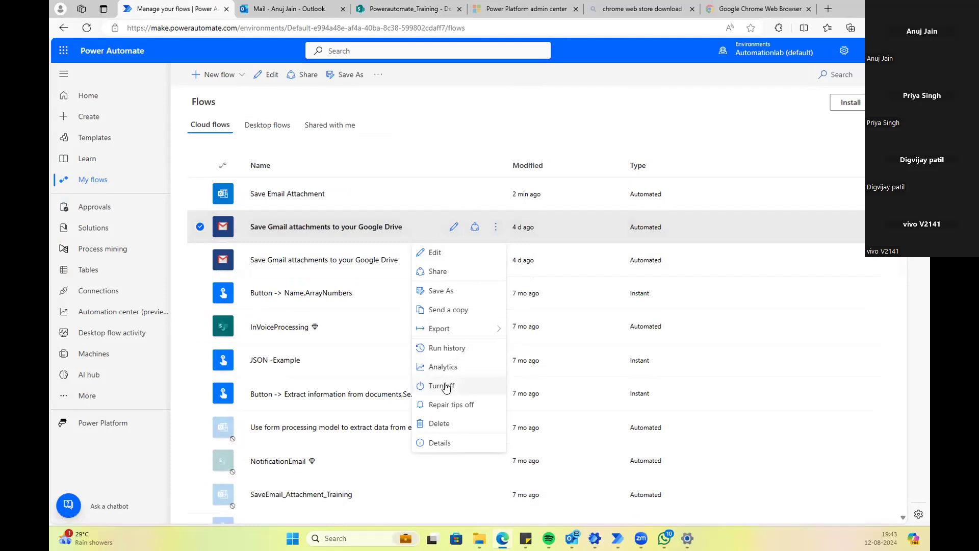
key(Escape)
click(495, 261)
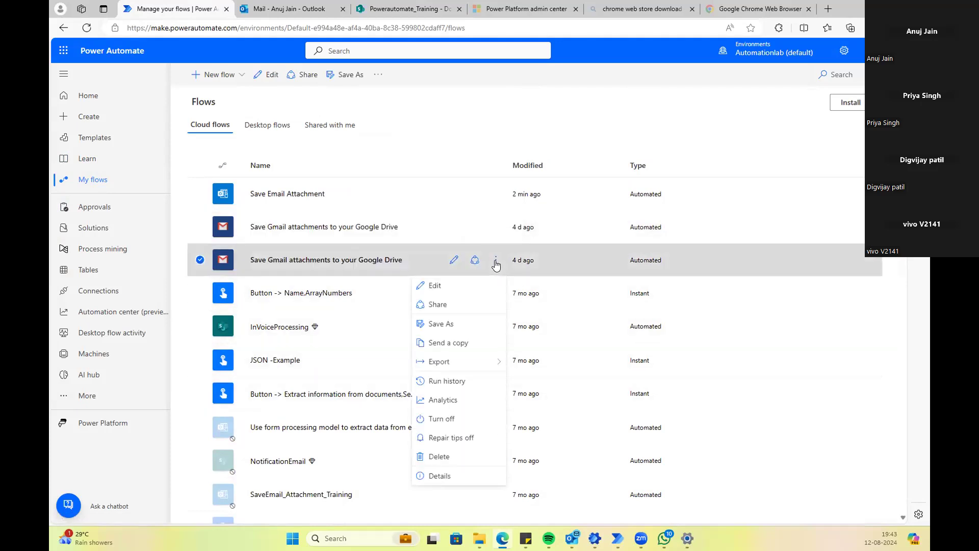
click(441, 418)
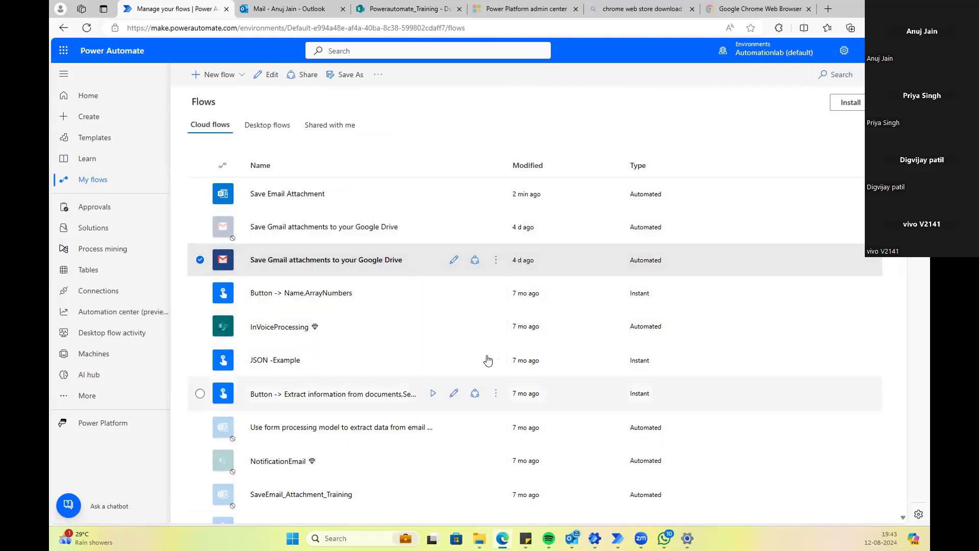
click(496, 292)
click(449, 209)
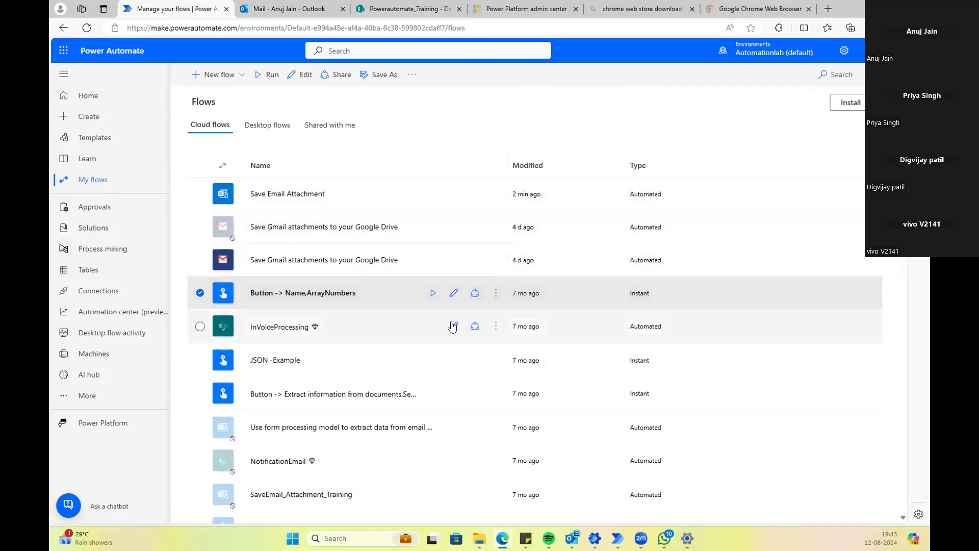
Step: Turn off the InVoiceProcessing and JSON -Example flows
click(499, 326)
click(472, 245)
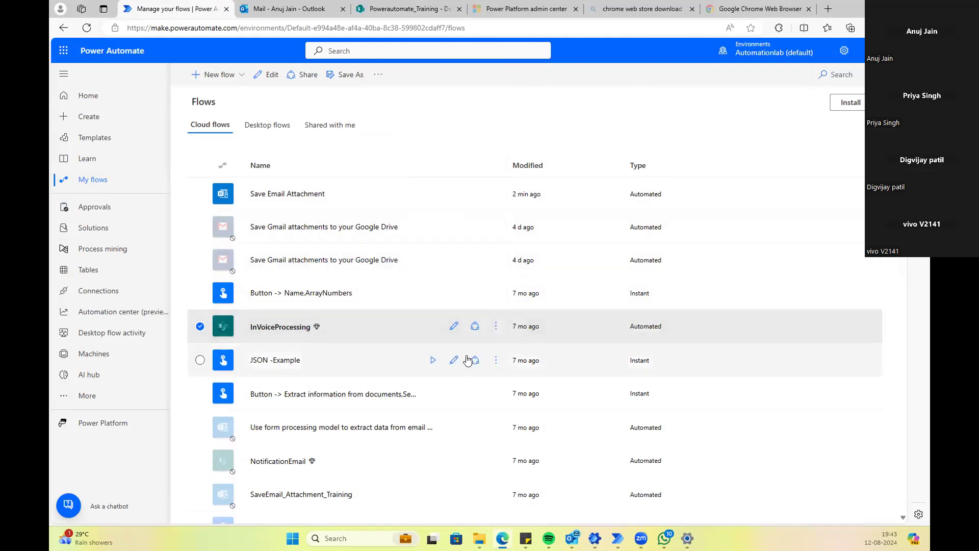
click(496, 360)
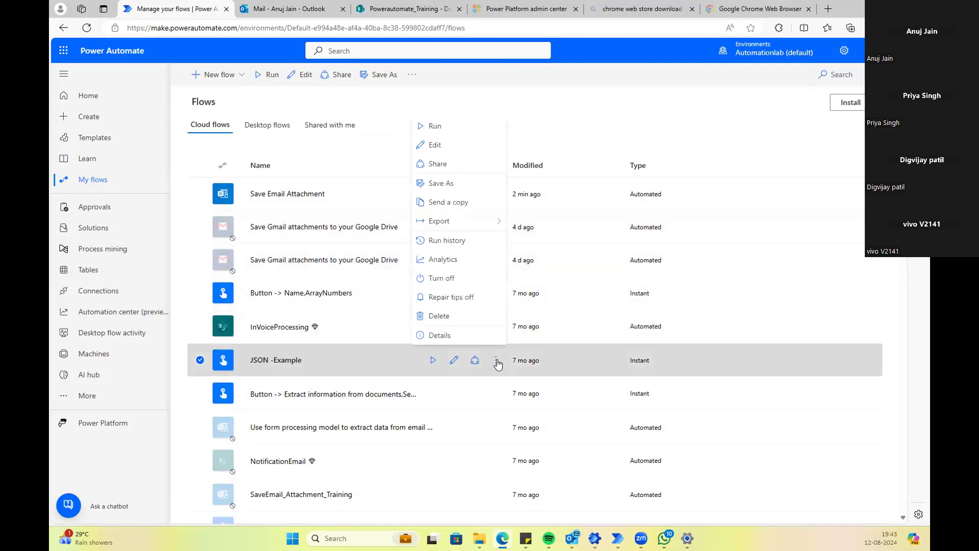
click(466, 276)
scroll(342, 273, down, 5)
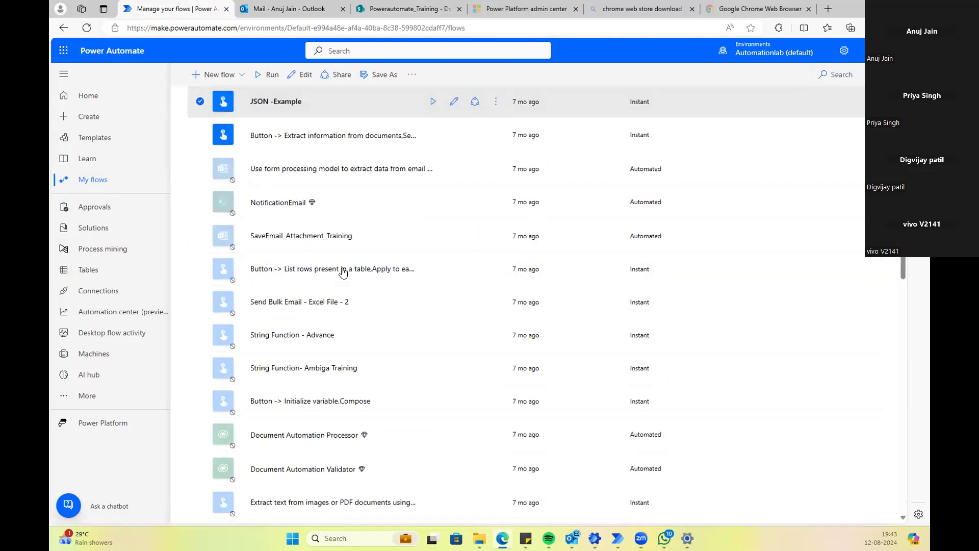
scroll(342, 273, up, 4)
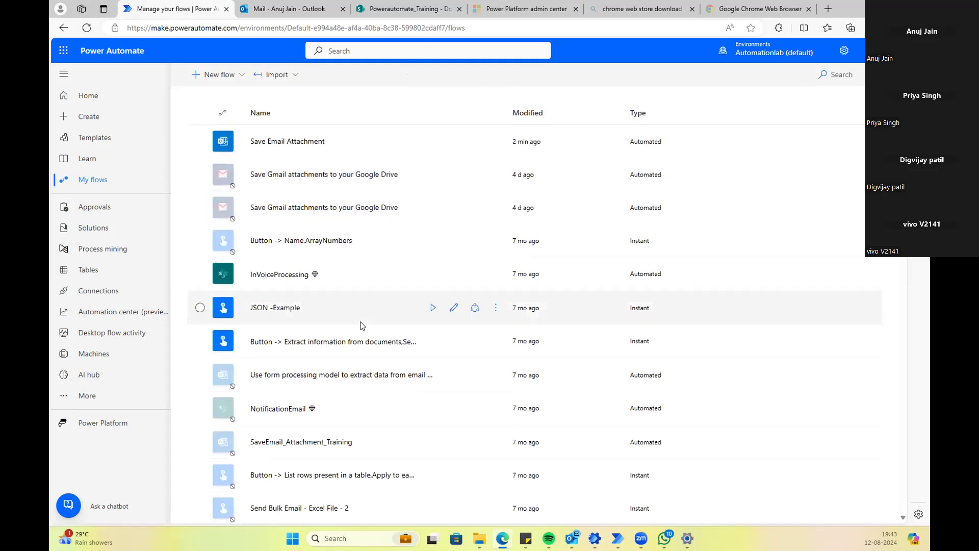
Step: Turn off the 'Button -> Extract information from documents' flow, leaving Save Email Attachment running
click(496, 341)
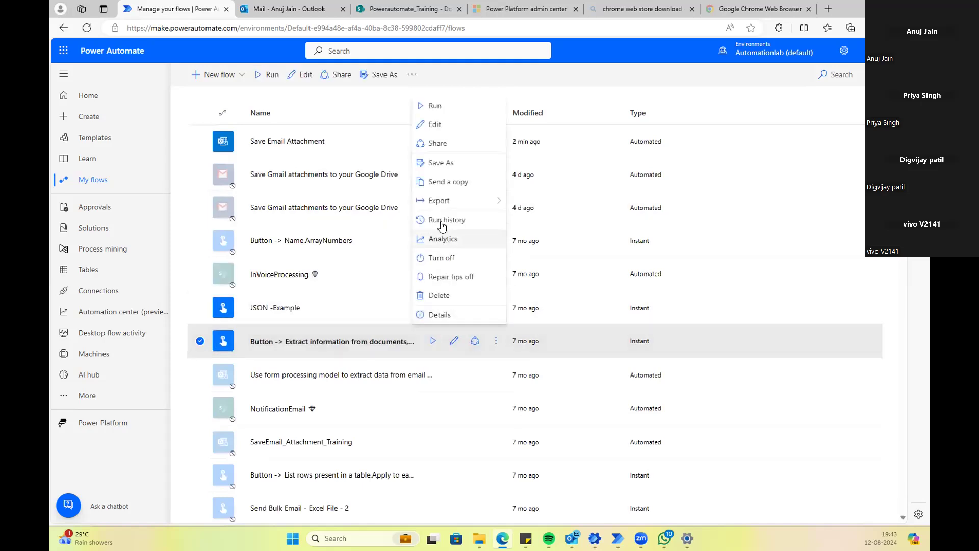
click(438, 259)
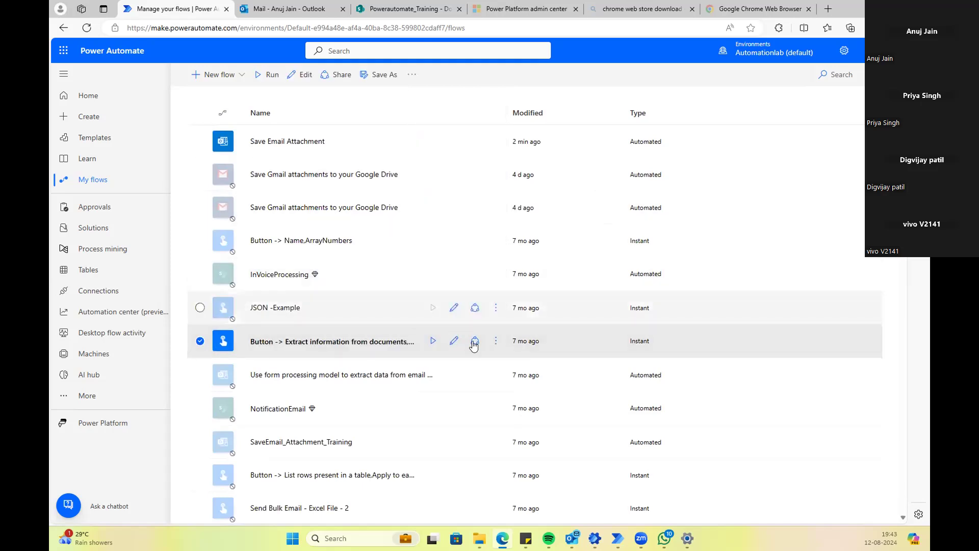
click(495, 341)
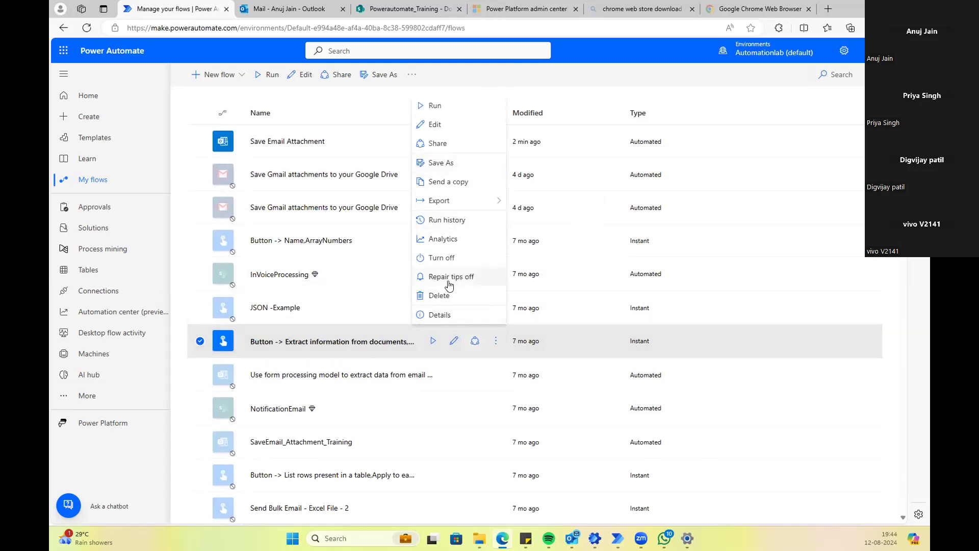
click(448, 264)
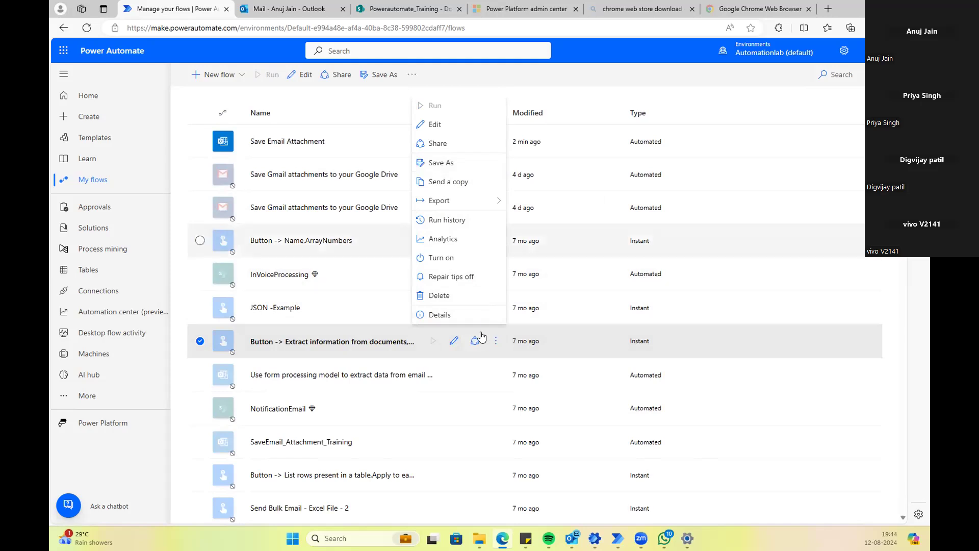
scroll(473, 382, down, 10)
scroll(471, 383, up, 10)
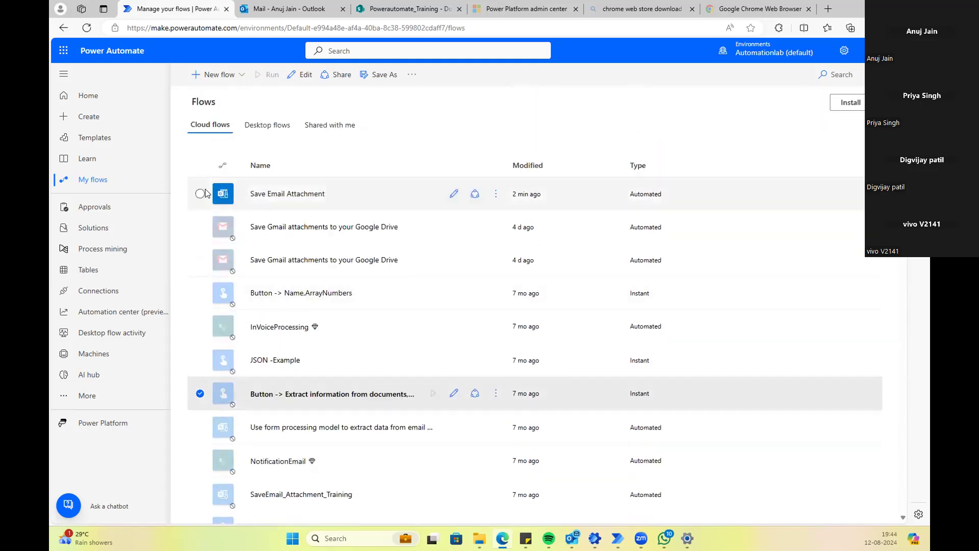
click(201, 193)
click(432, 136)
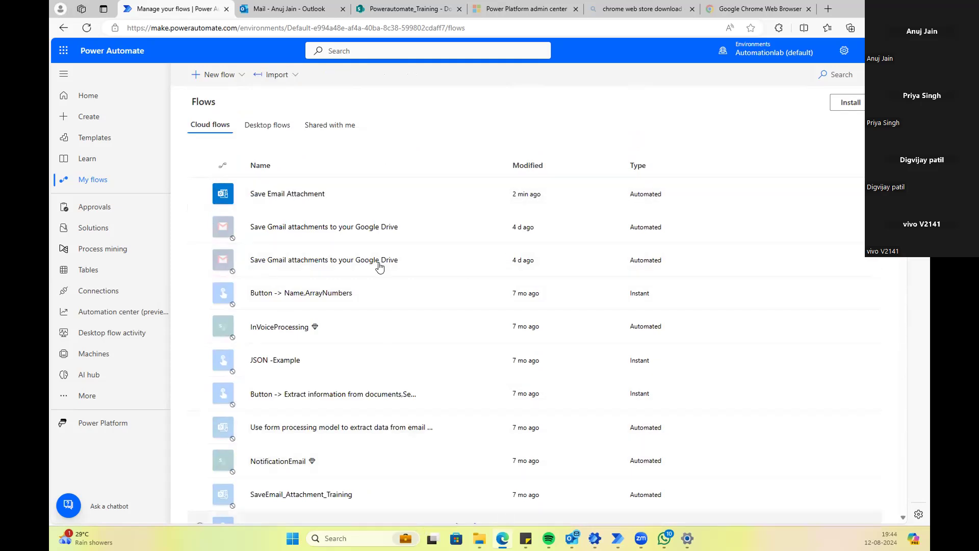
click(289, 7)
Step: In Outlook, start a new email and add the suggested contact as the recipient
click(403, 9)
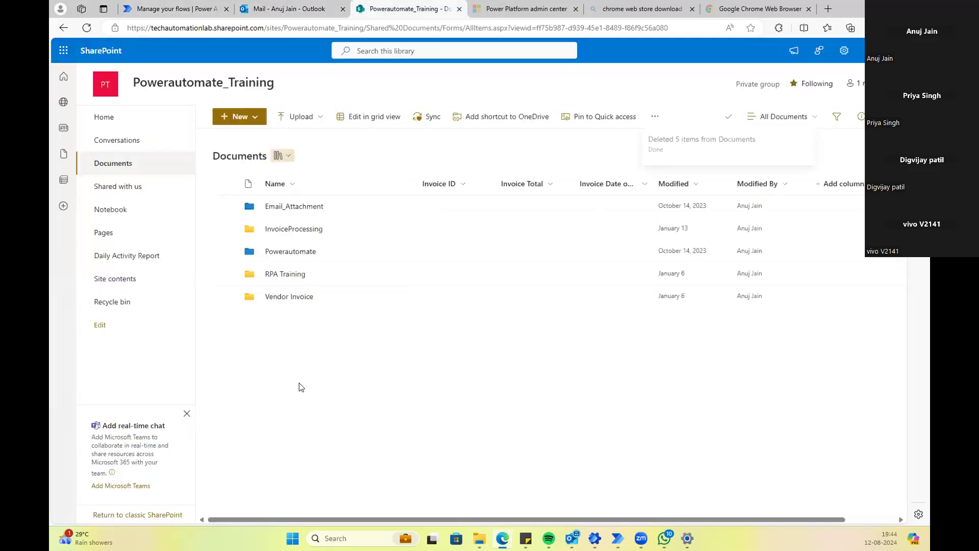
mouse_move(572, 538)
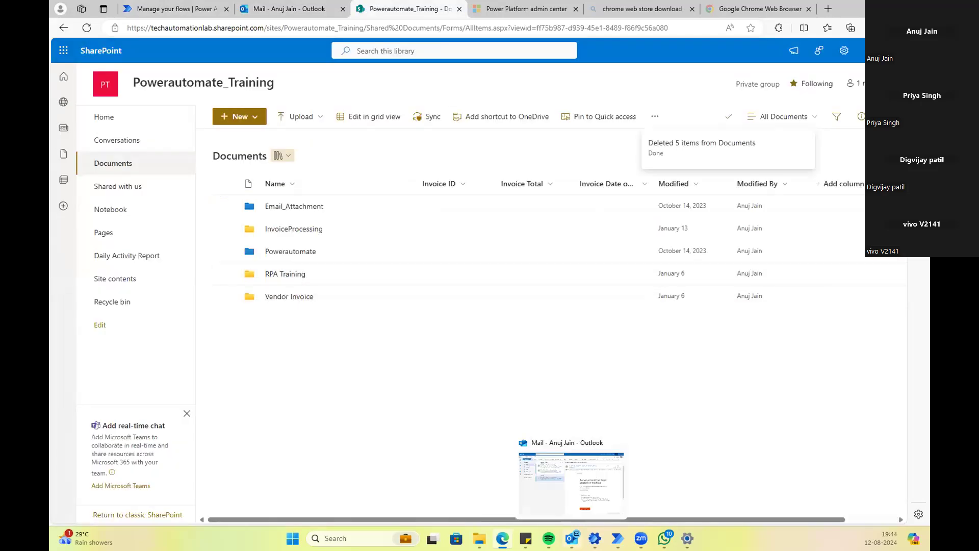
click(561, 495)
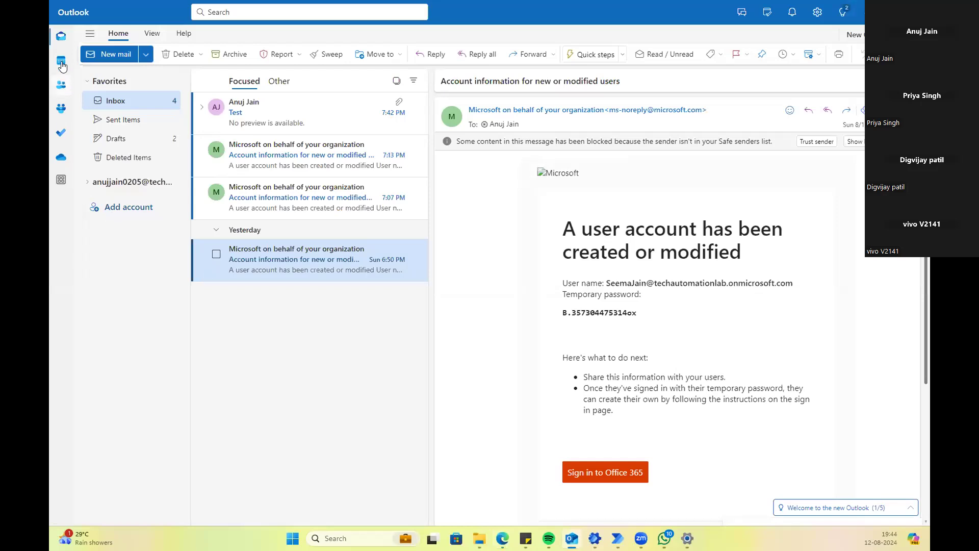
click(111, 55)
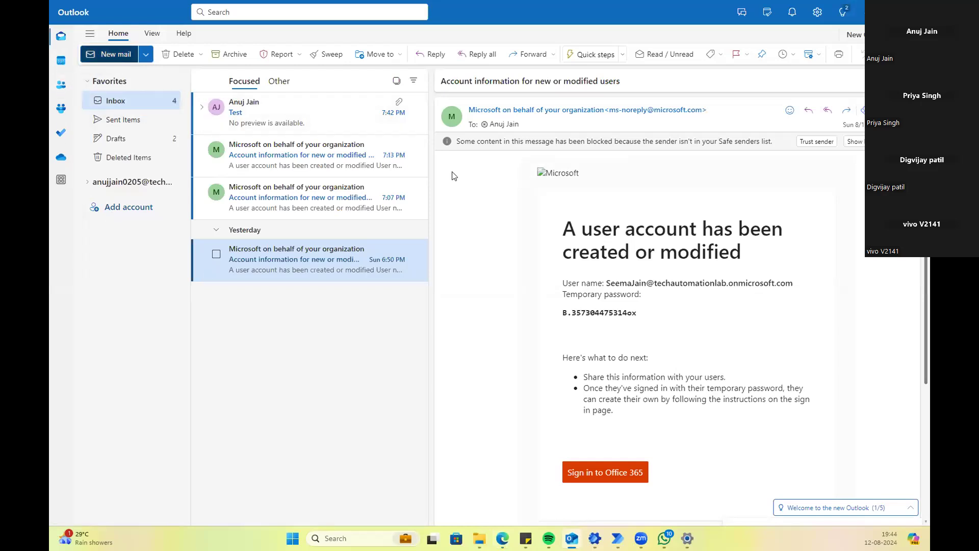
text(Email)
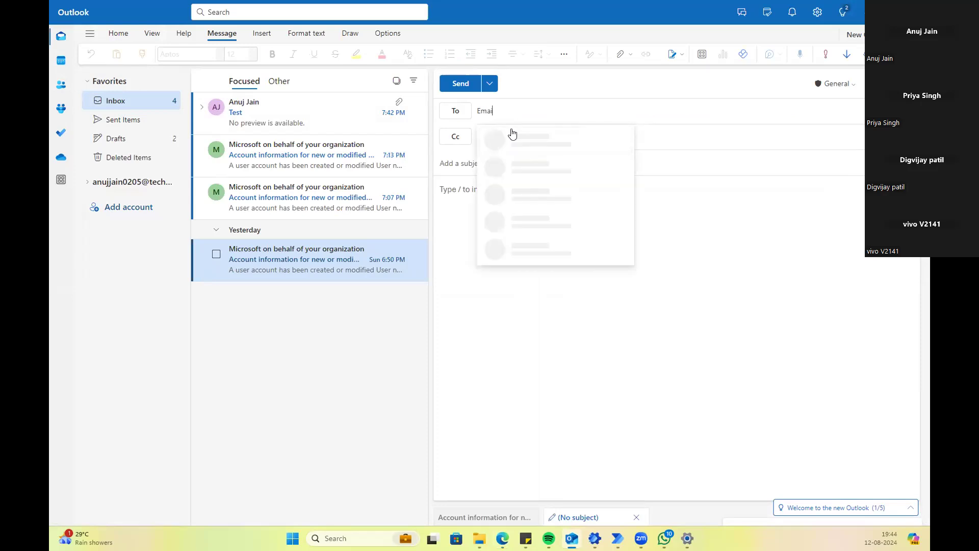
key(BackSpace)
key(BackSpace)
key(BackSpace)
key(BackSpace)
key(BackSpace)
text(to)
key(BackSpace)
key(BackSpace)
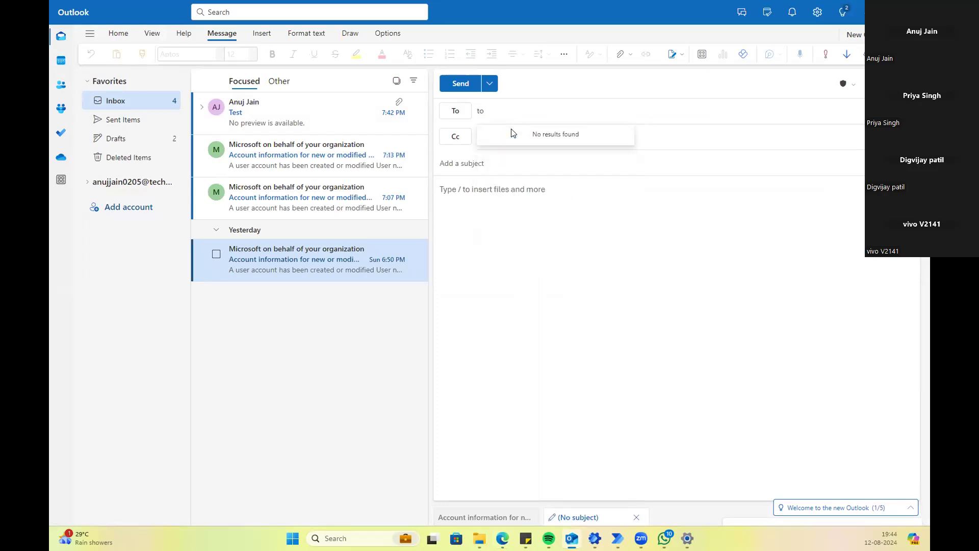
text(anuj)
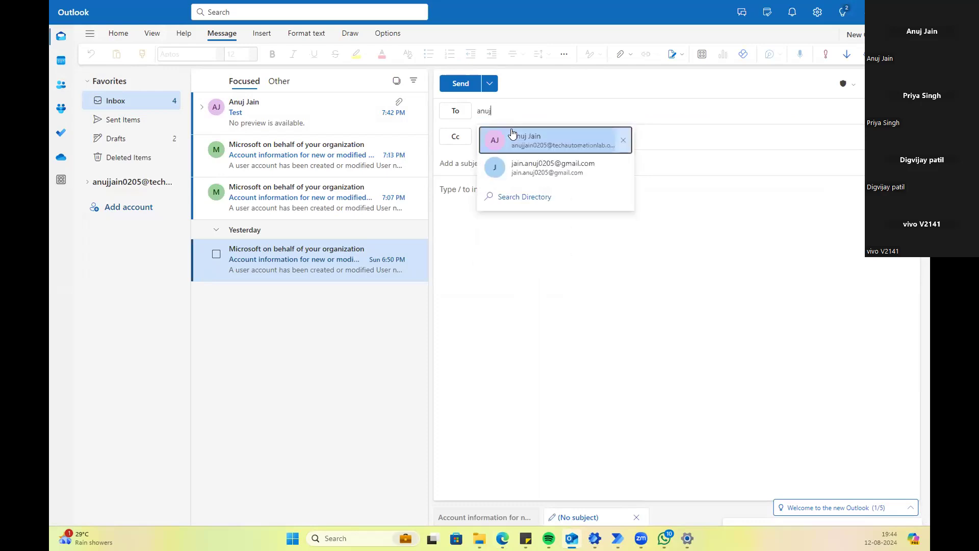
click(513, 135)
Step: Give the email the subject 'Test' and begin attaching files from this computer
click(501, 161)
text(Test)
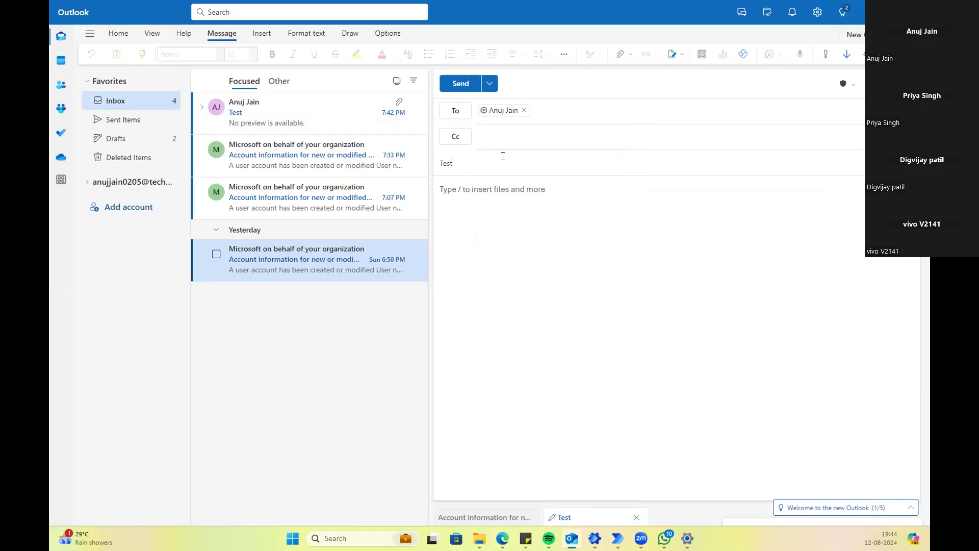
click(485, 248)
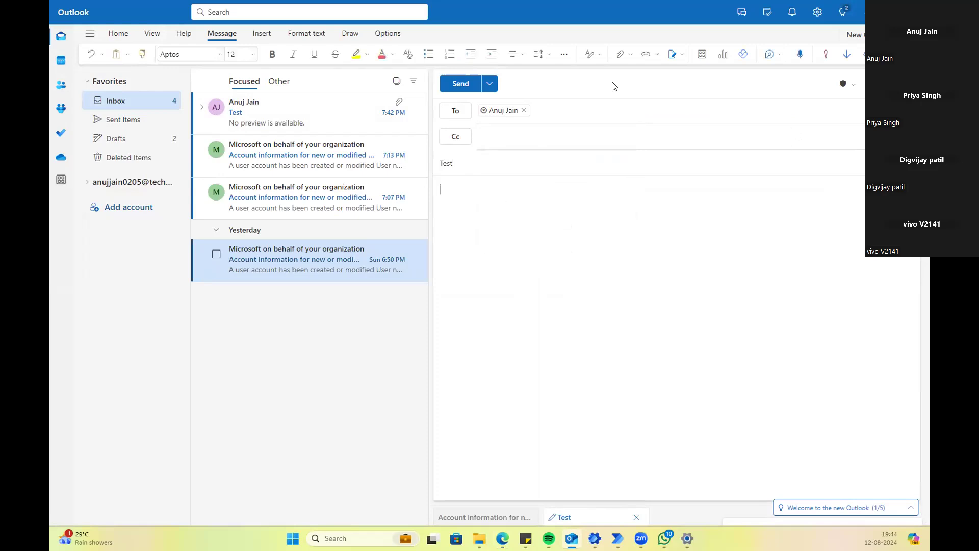
click(619, 55)
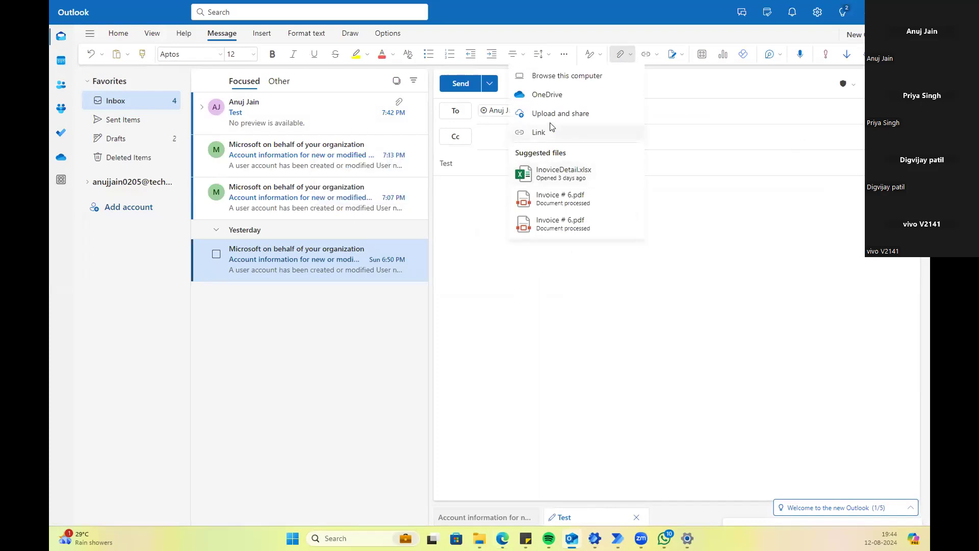
click(565, 77)
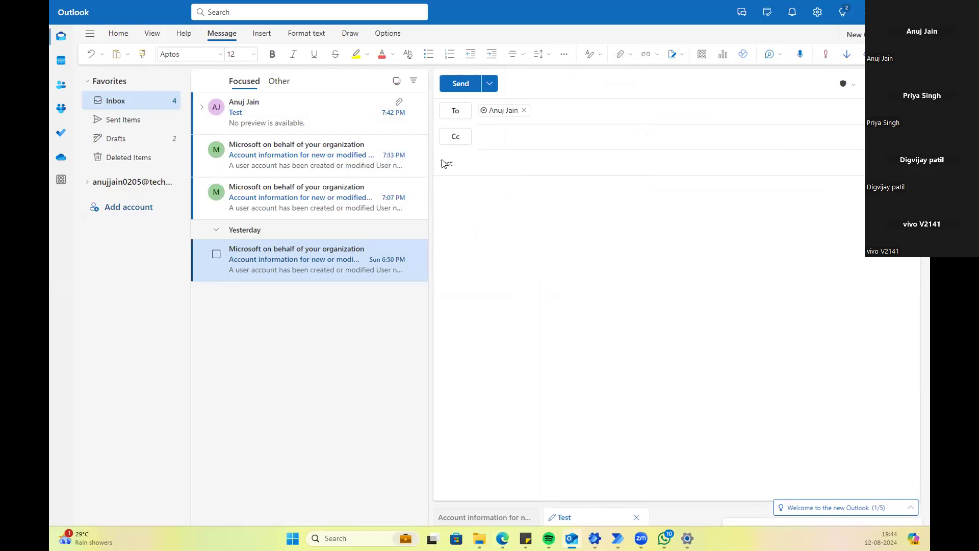
Step: Attach four Excel workbooks starting with Book1, send the Test email, and open the received copy
click(176, 142)
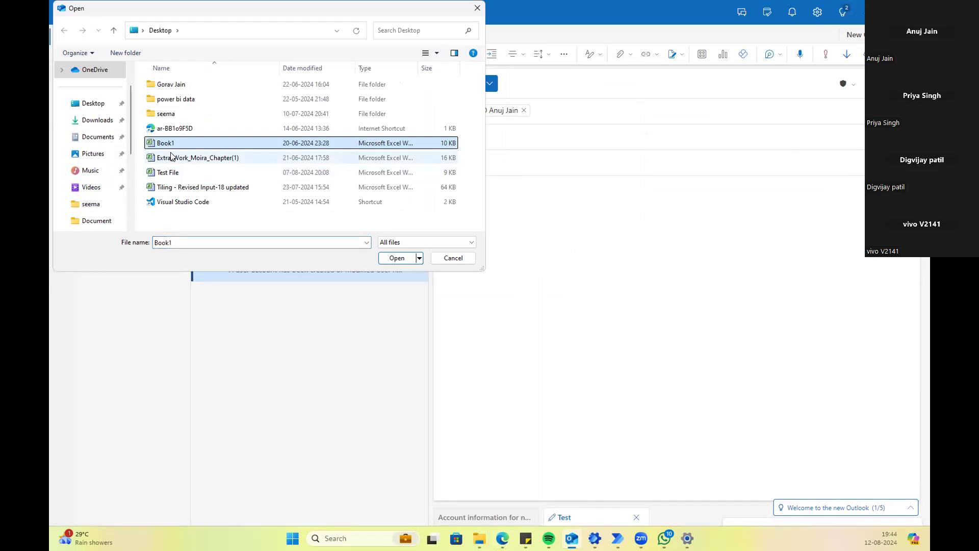
key(shift+Down)
key(shift+Down)
key(shift+Down)
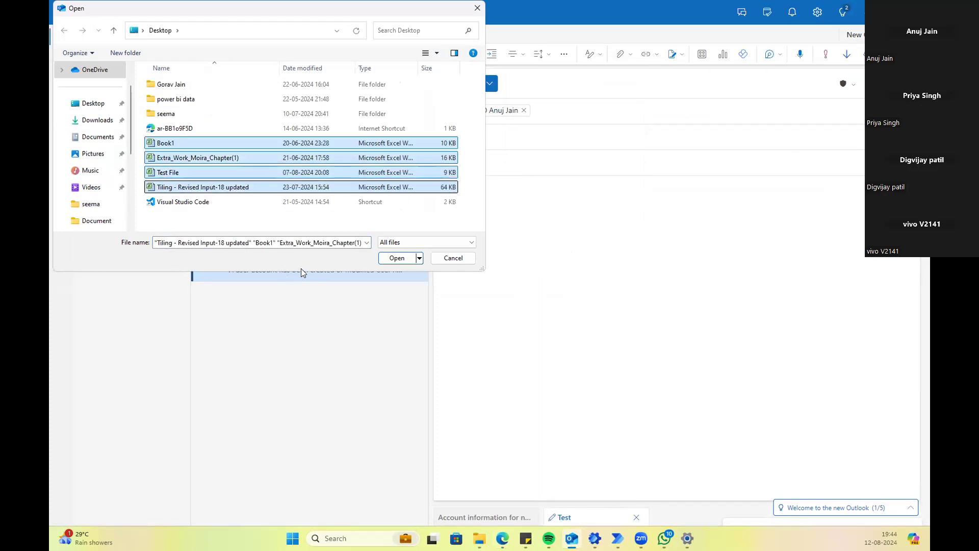
click(399, 259)
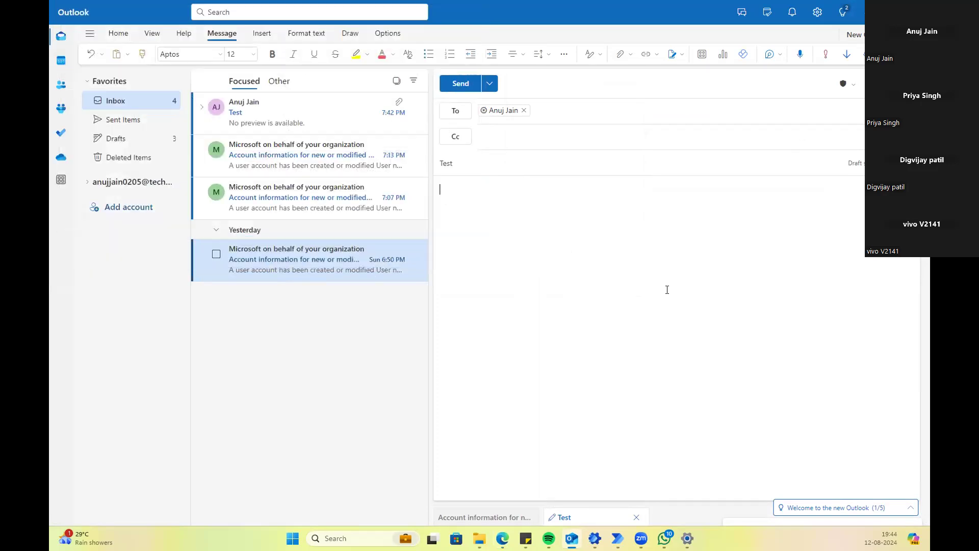
click(456, 91)
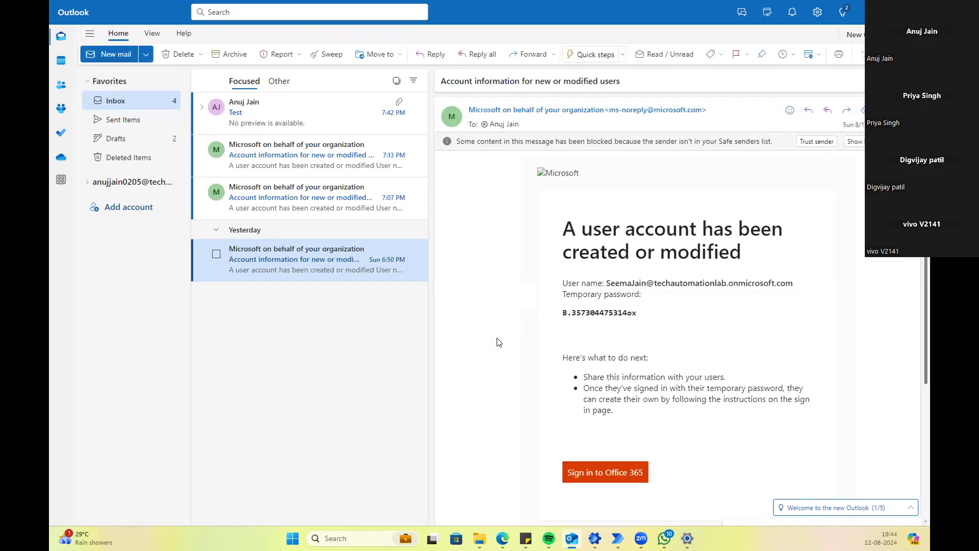
mouse_move(502, 536)
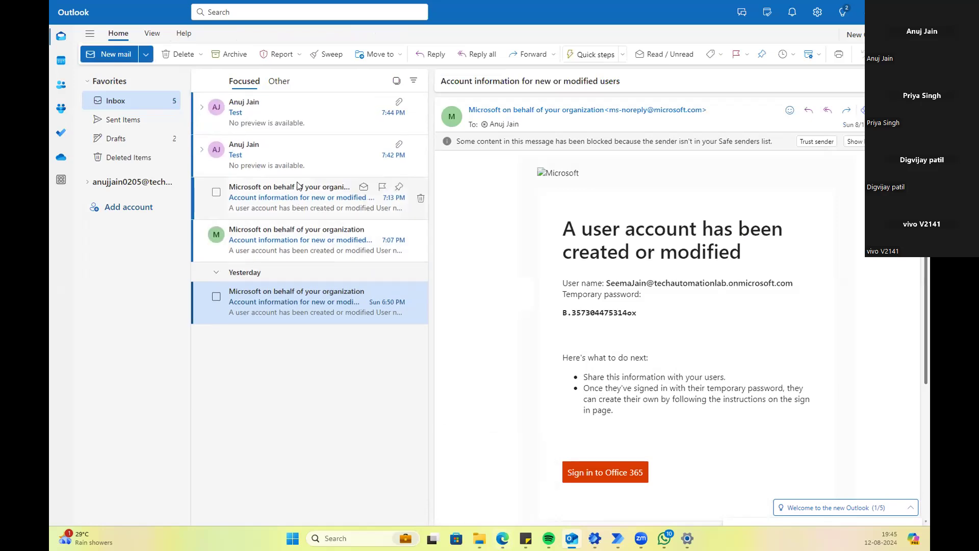
click(296, 125)
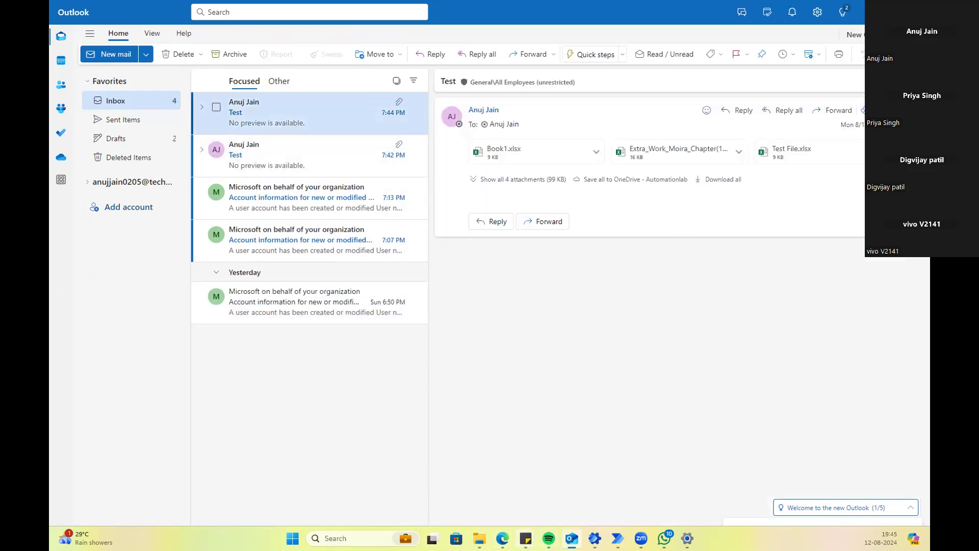
Step: Refresh SharePoint's Documents library until Book1.xlsx, Test File.xlsx and the other two saved workbooks appear
click(484, 475)
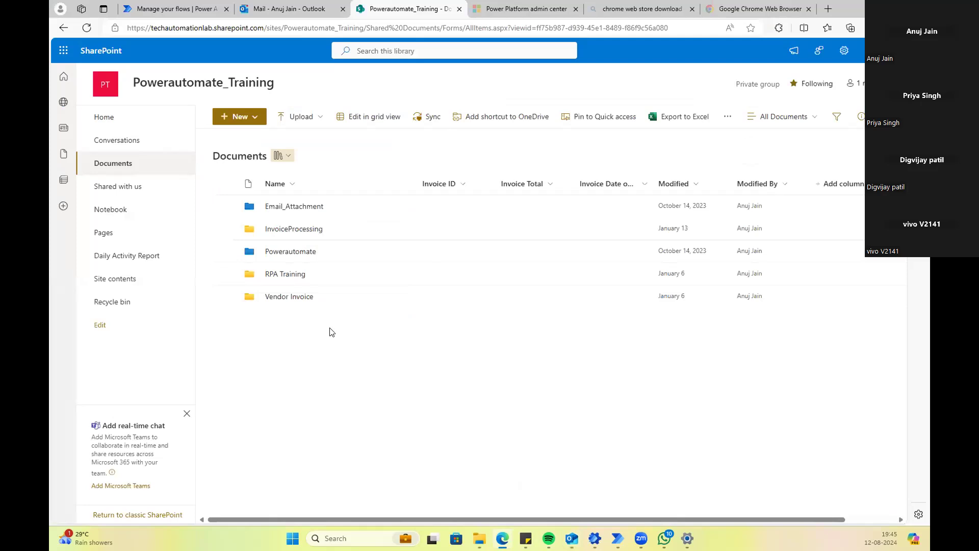
click(84, 30)
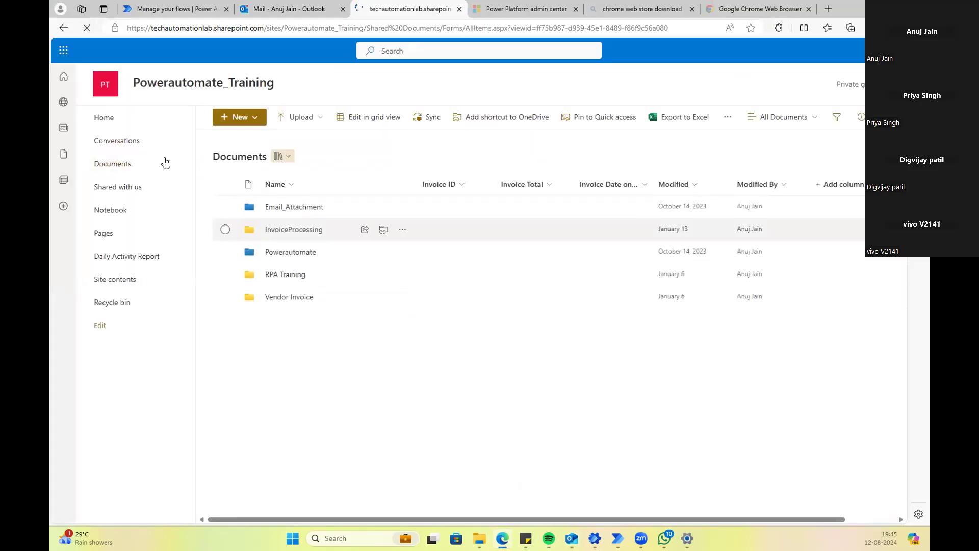
click(85, 29)
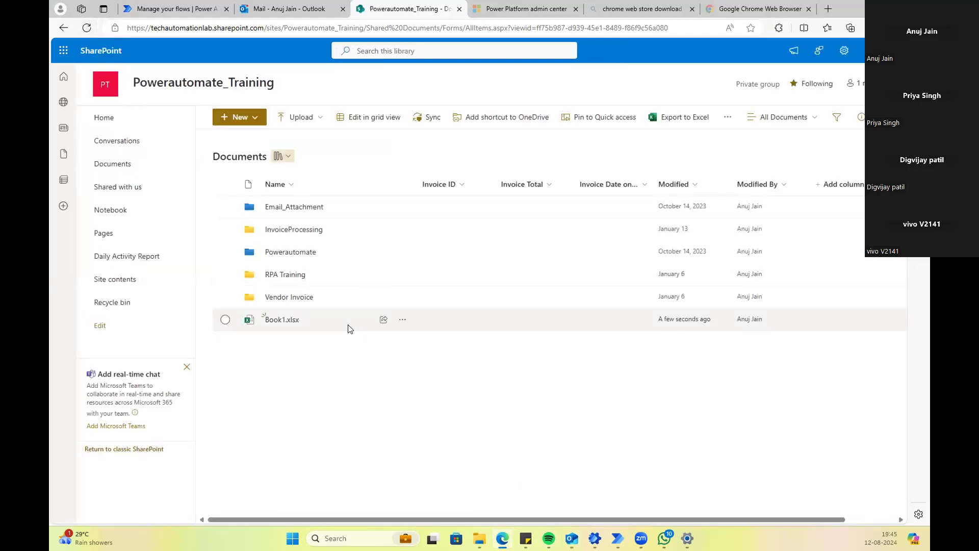
click(87, 28)
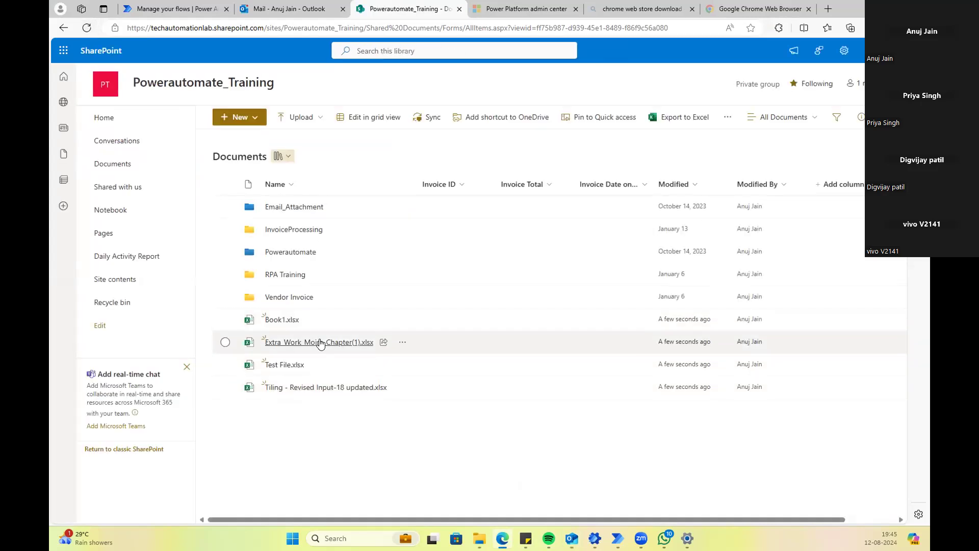
mouse_move(320, 343)
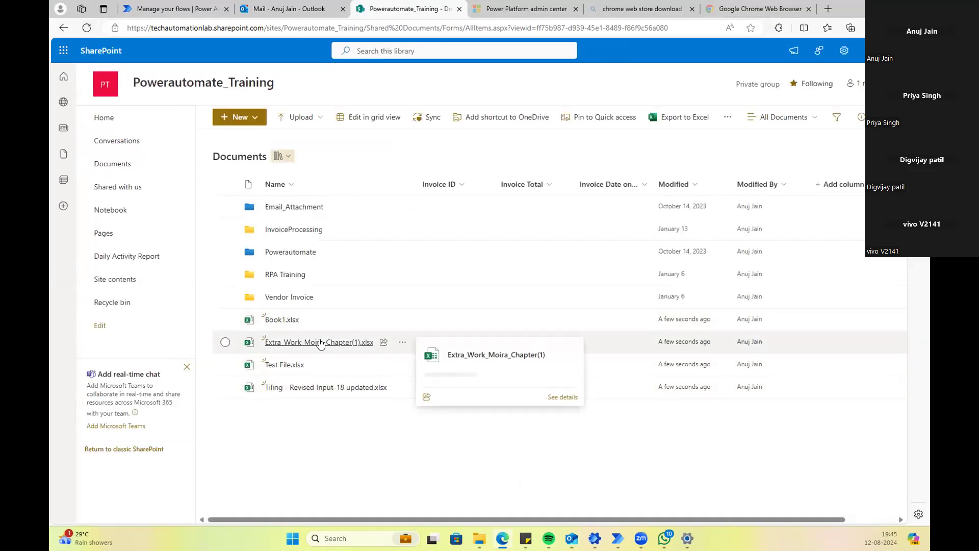
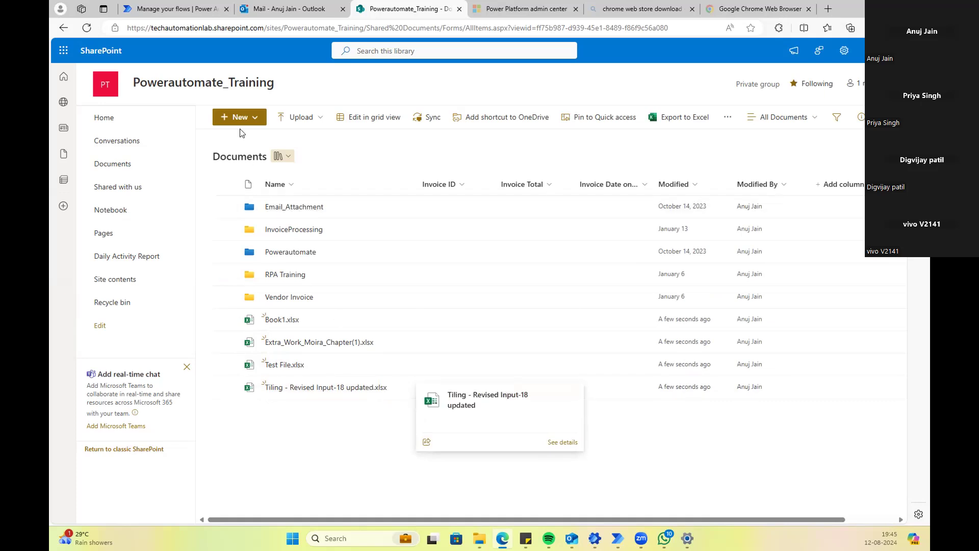
Step: Open the Save Email Attachment run history and the details of the Aug 12, 07:45 PM run
click(177, 10)
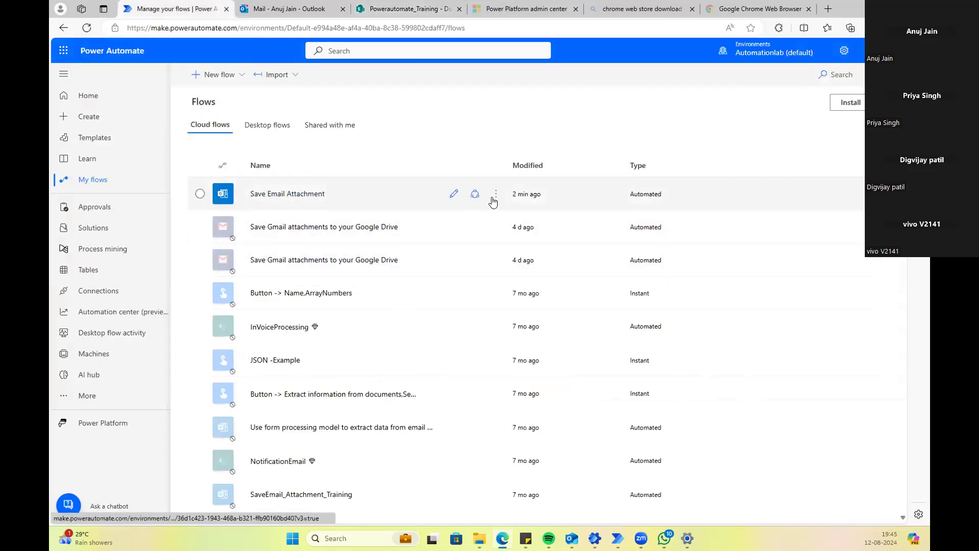
click(494, 196)
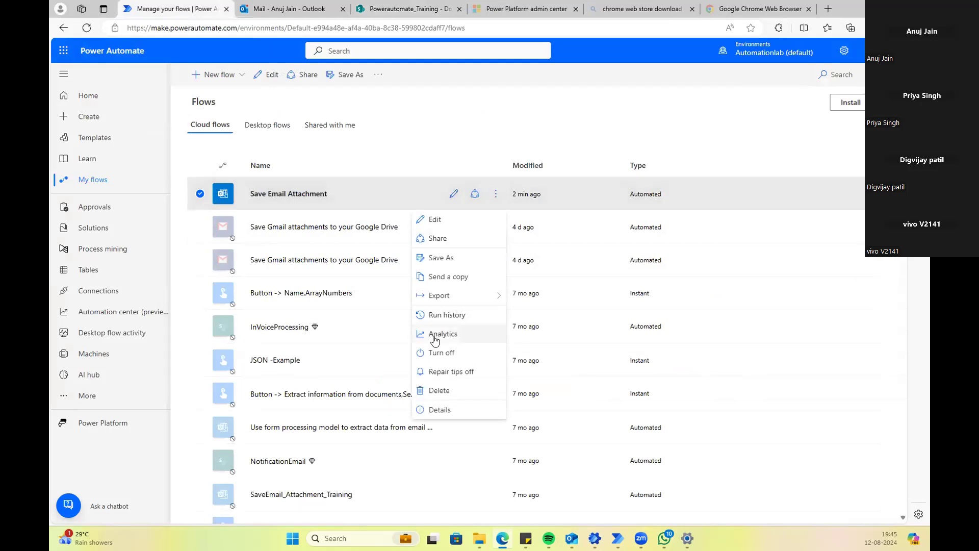
click(514, 113)
click(494, 194)
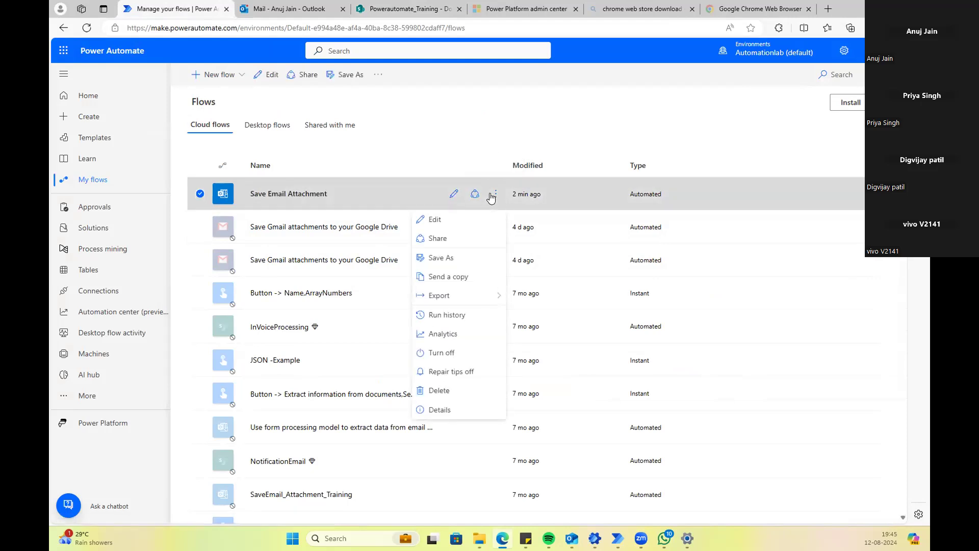
click(455, 317)
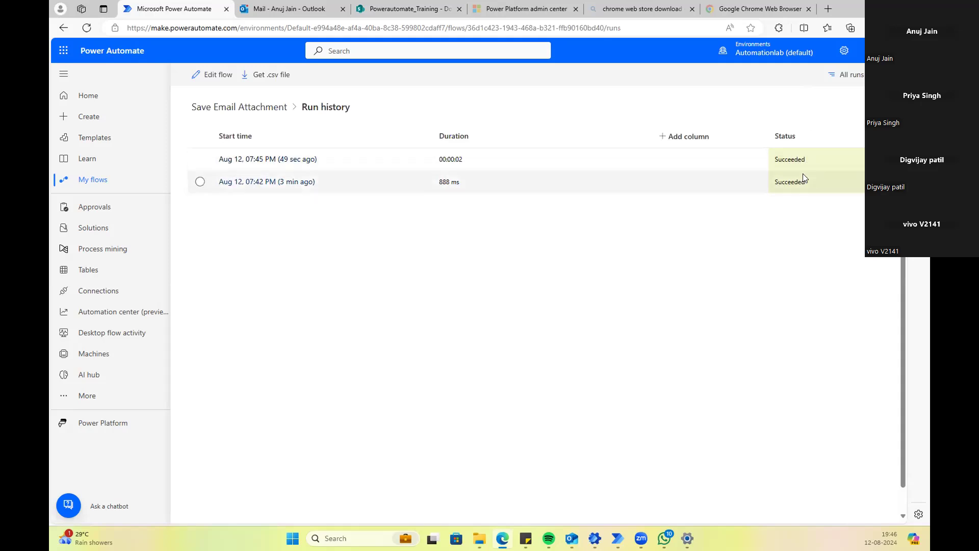
click(200, 159)
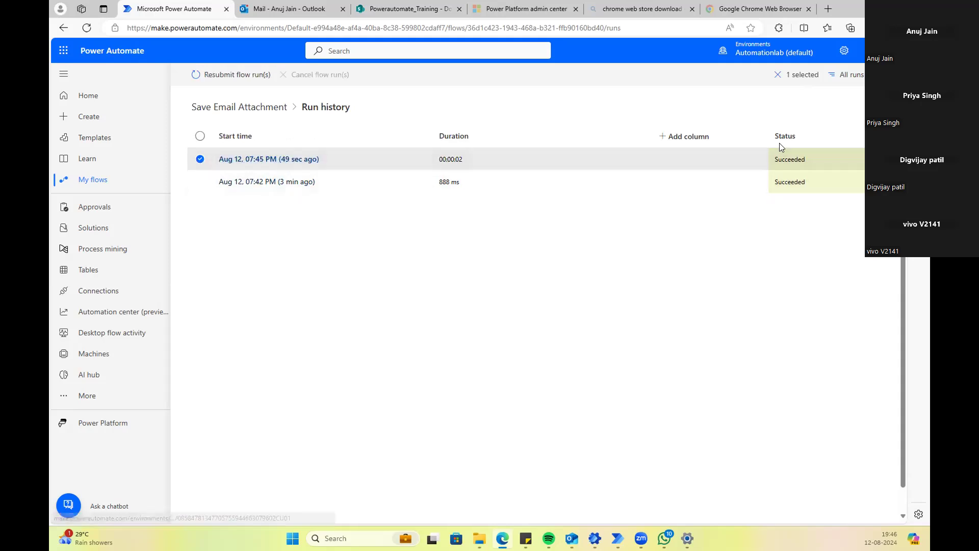
click(294, 163)
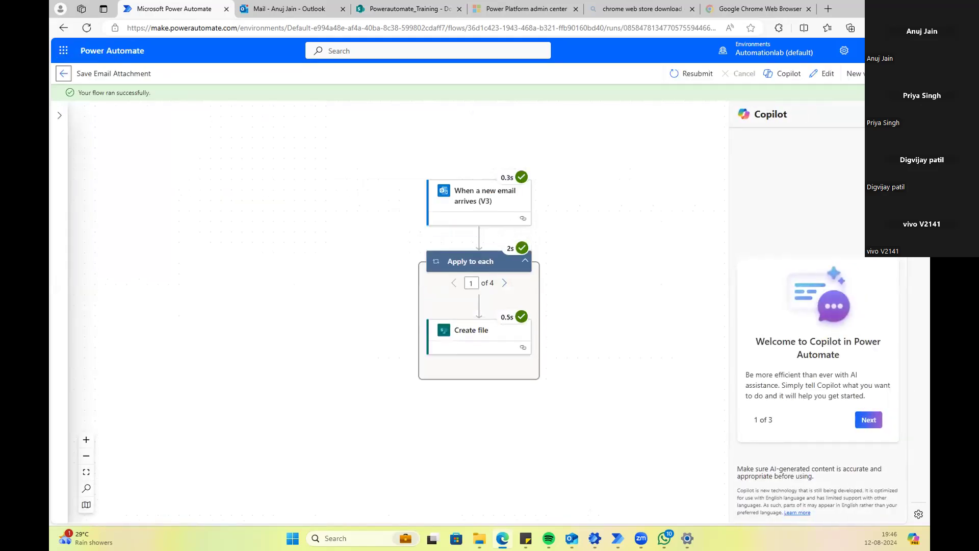
Step: Review the 'When a new email arrives (V3)' trigger's inputs and outputs, including the 65808-byte .xlsx attachment
click(502, 207)
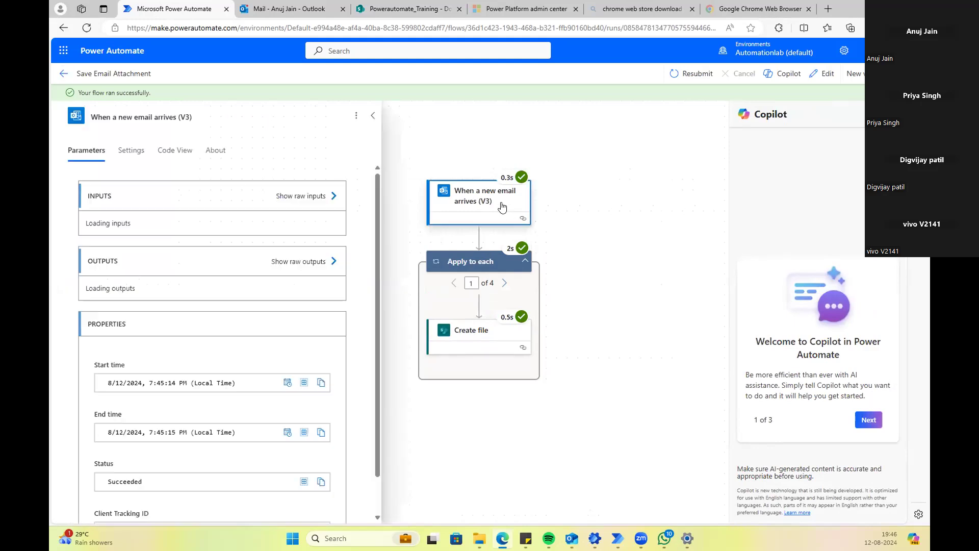
scroll(191, 277, down, 5)
scroll(192, 277, down, 6)
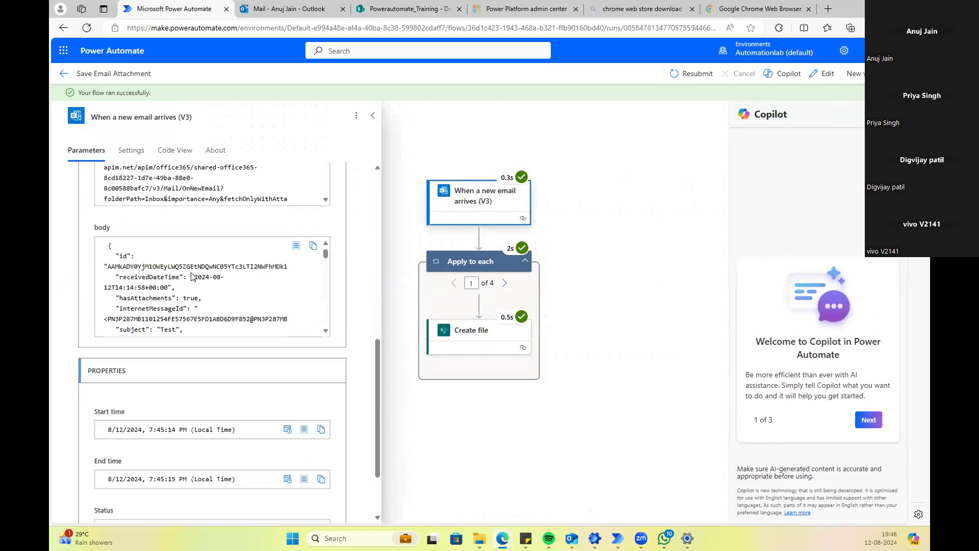
scroll(193, 278, up, 9)
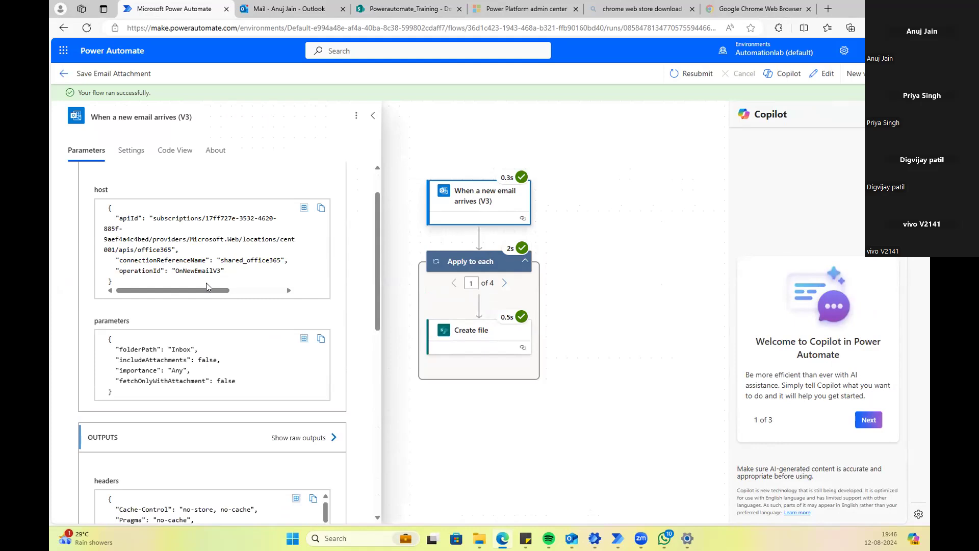
scroll(207, 287, down, 6)
scroll(207, 287, down, 10)
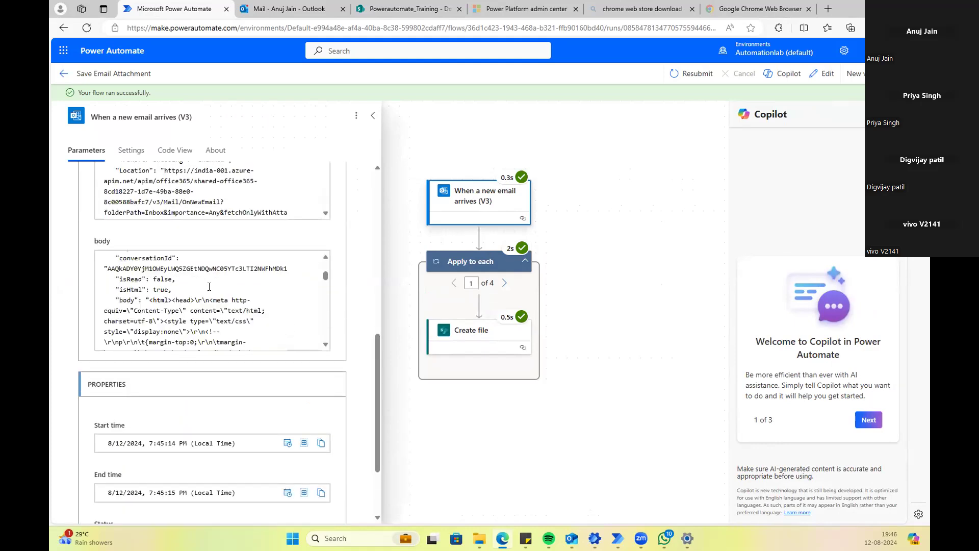
scroll(270, 404, down, 1)
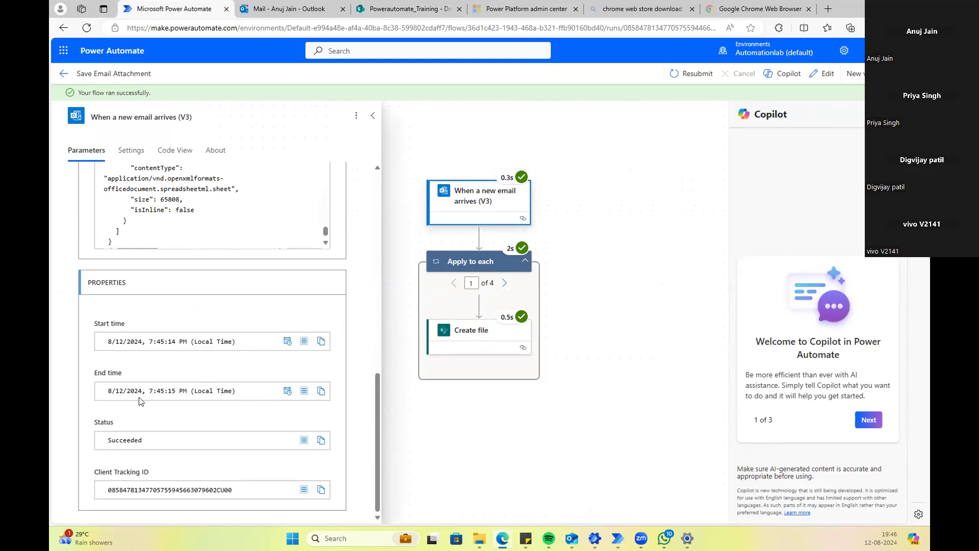
scroll(159, 489, up, 3)
scroll(175, 400, down, 2)
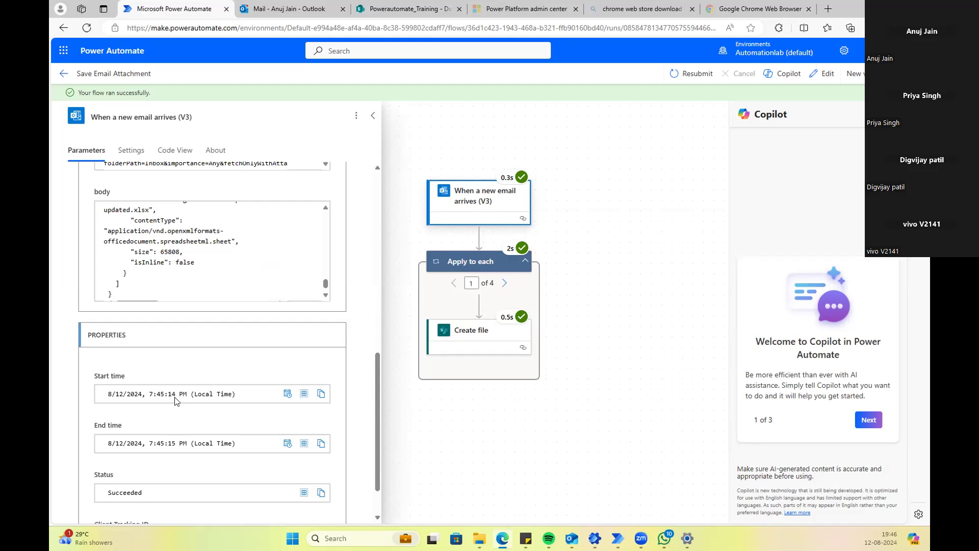
scroll(105, 331, up, 4)
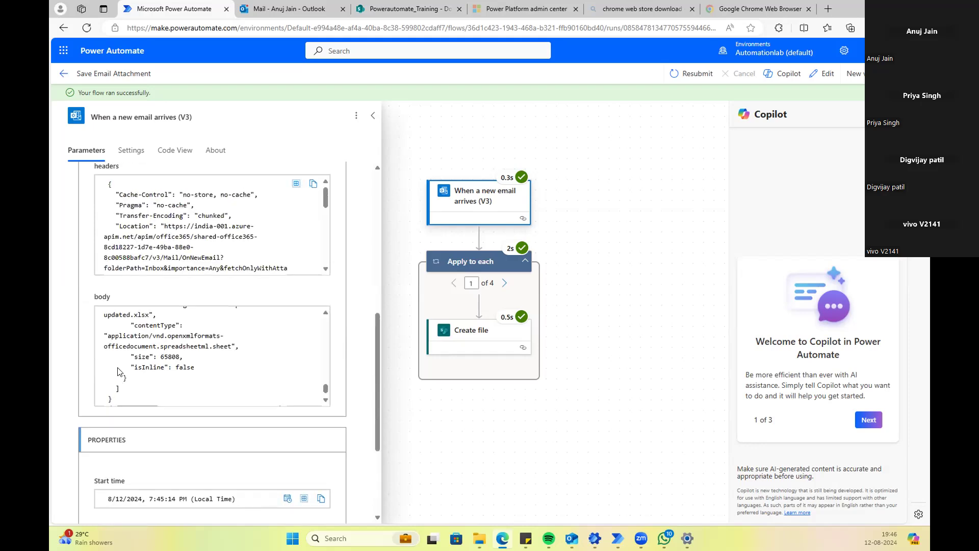
scroll(118, 367, up, 2)
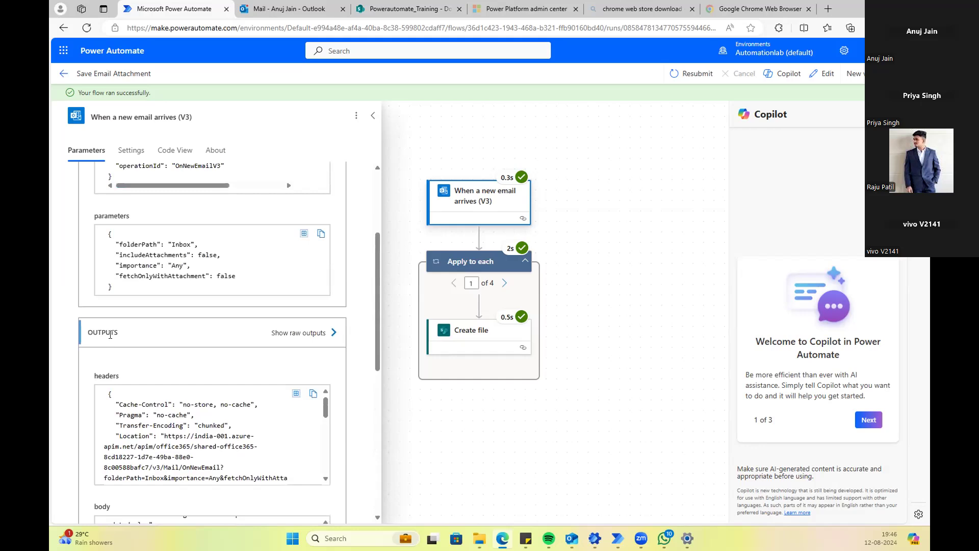
scroll(112, 356, down, 2)
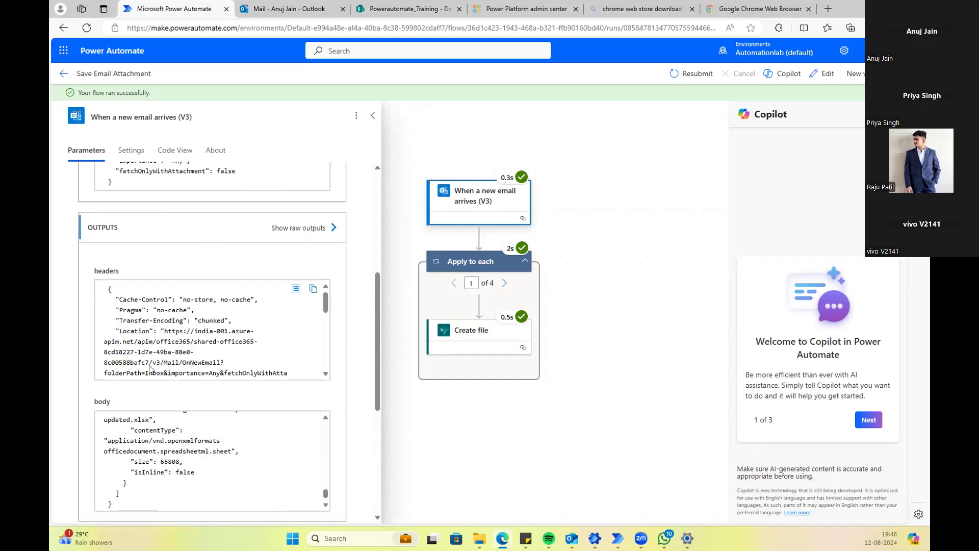
scroll(150, 361, up, 5)
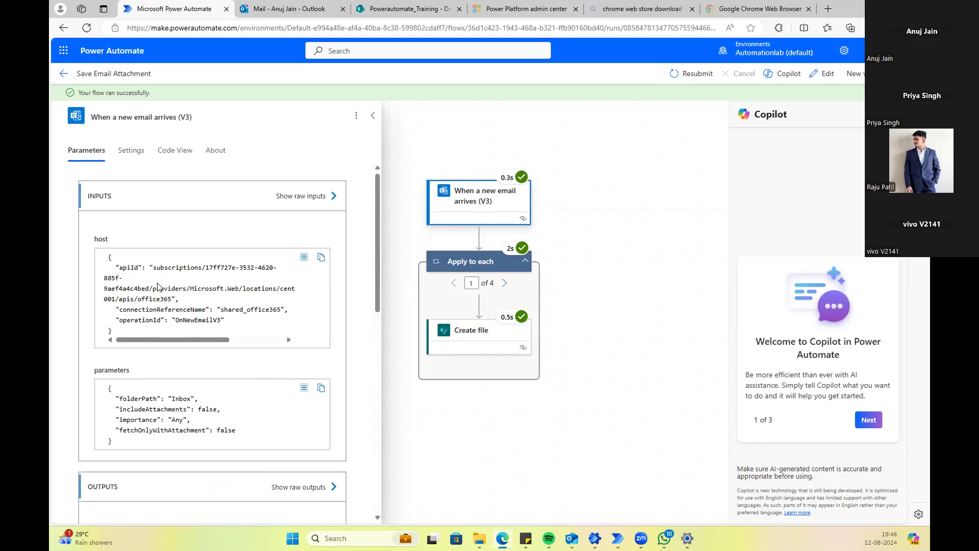
scroll(163, 290, down, 3)
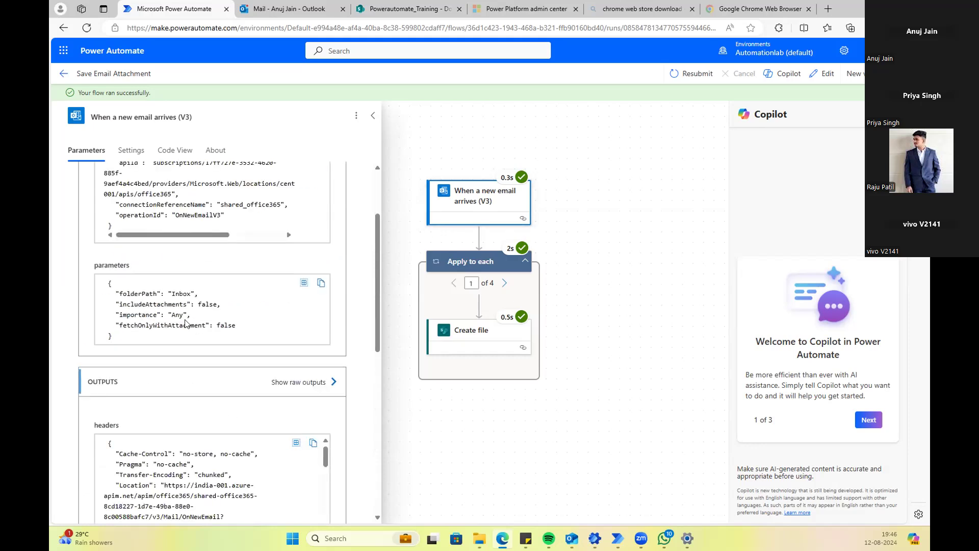
scroll(186, 321, down, 4)
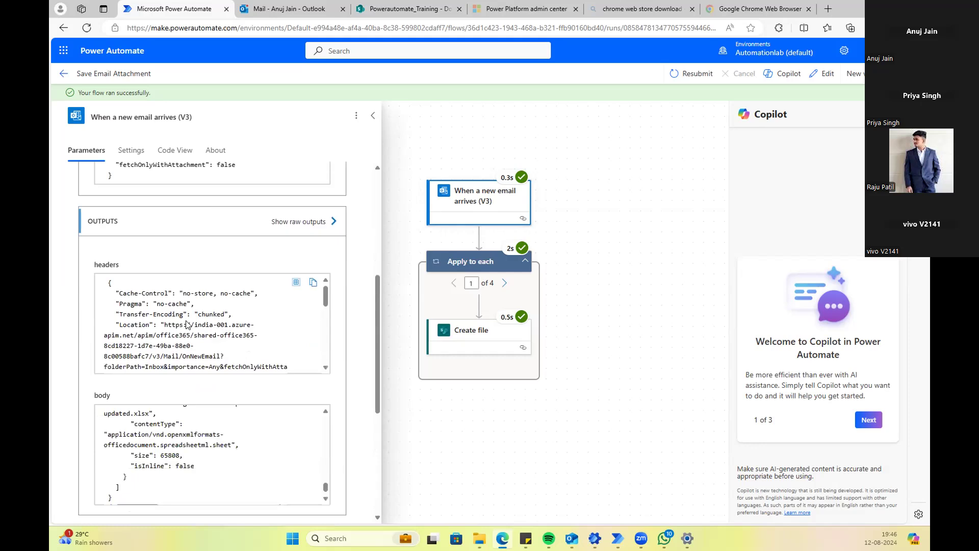
scroll(189, 325, down, 2)
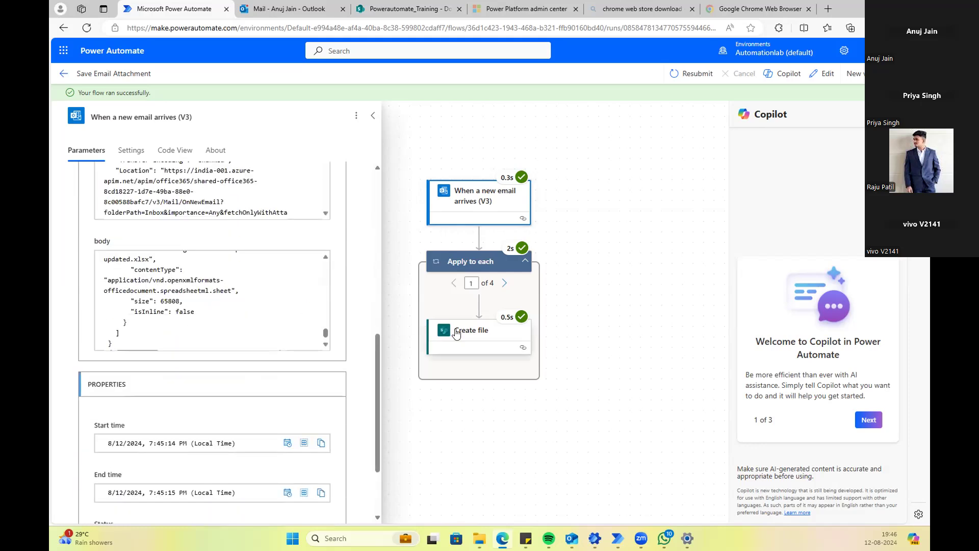
scroll(194, 330, down, 1)
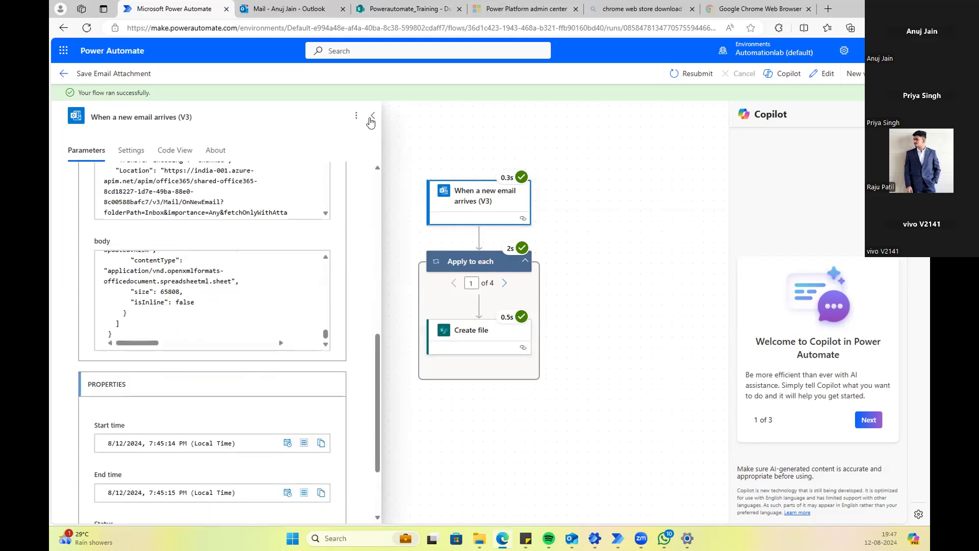
Step: Review the Create file step's details showing Book1.xlsx created in /Shared Documents, Succeeded
click(462, 329)
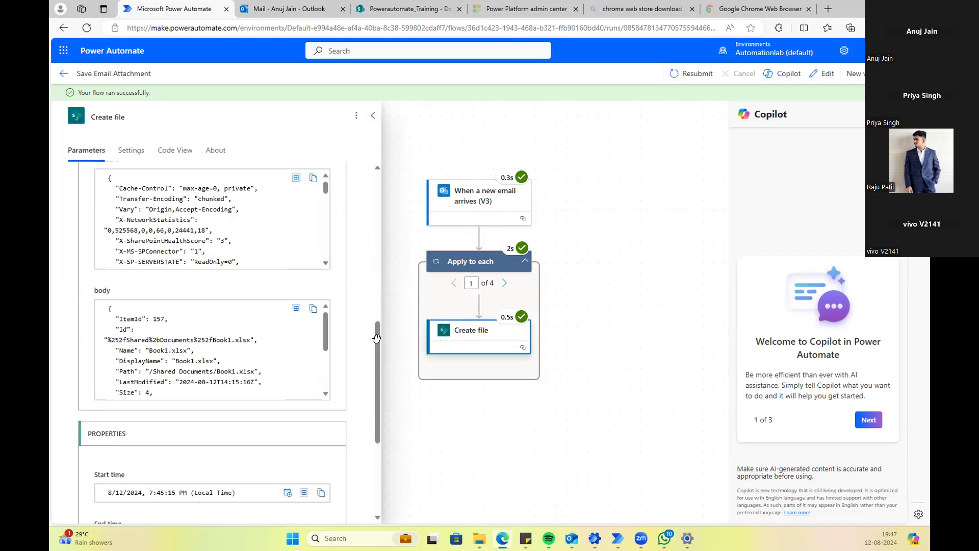
scroll(183, 283, up, 6)
scroll(184, 283, up, 1)
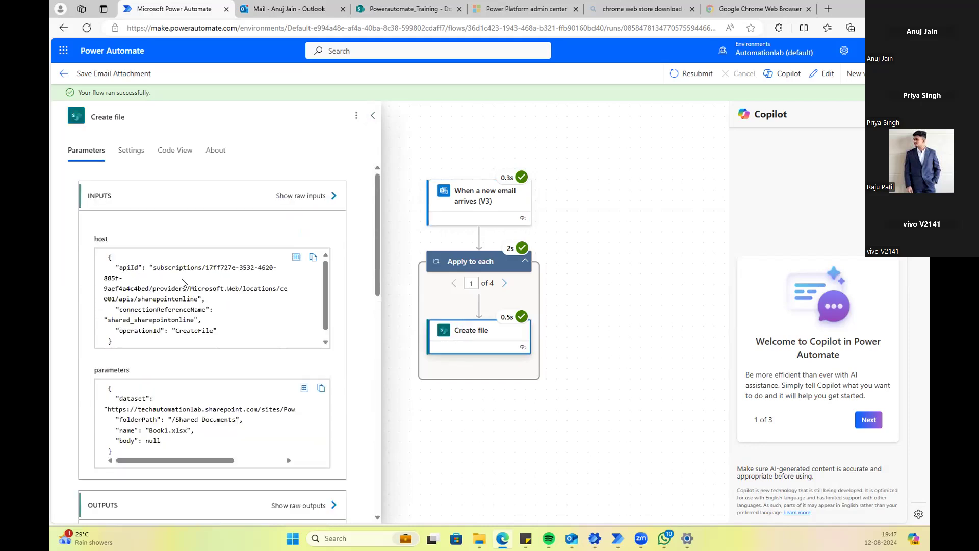
scroll(151, 290, down, 1)
scroll(151, 290, down, 7)
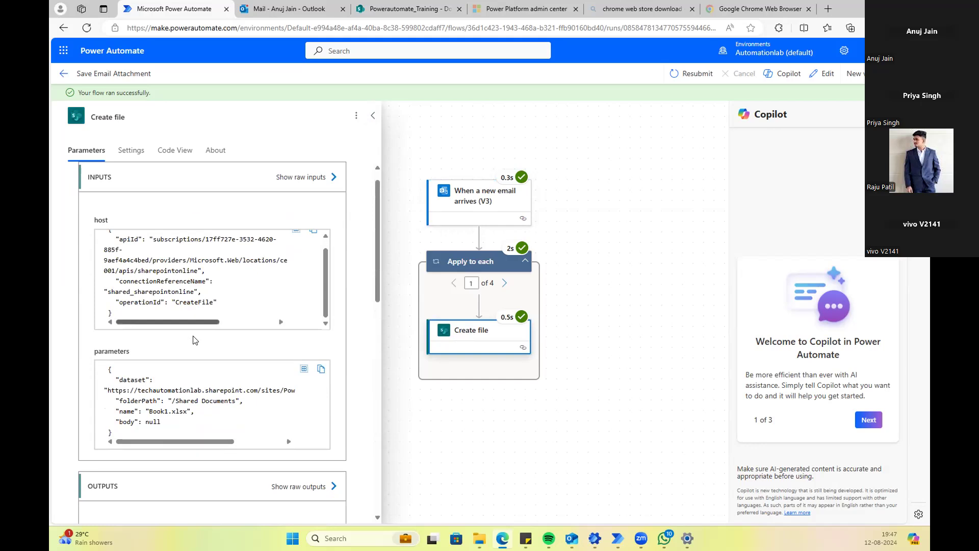
scroll(131, 292, down, 10)
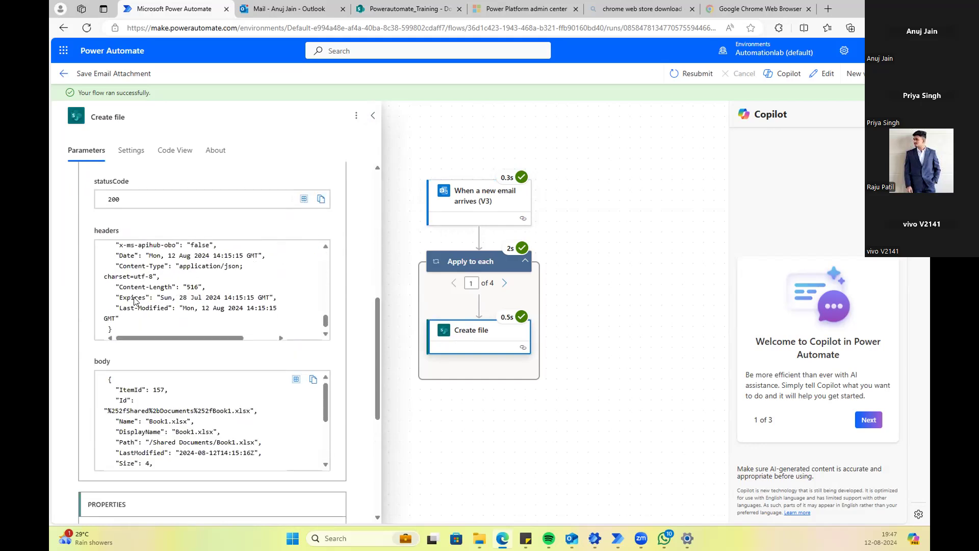
scroll(134, 300, down, 8)
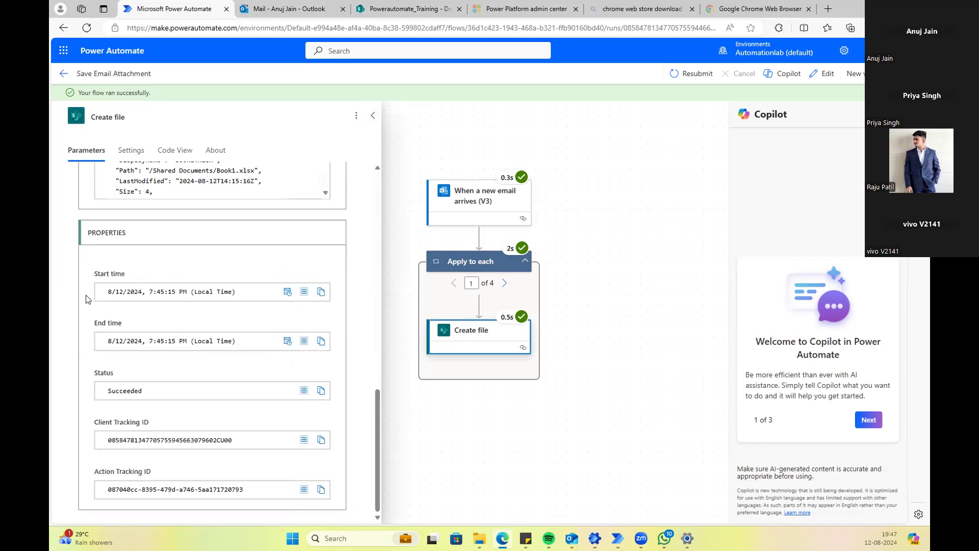
scroll(115, 373, up, 12)
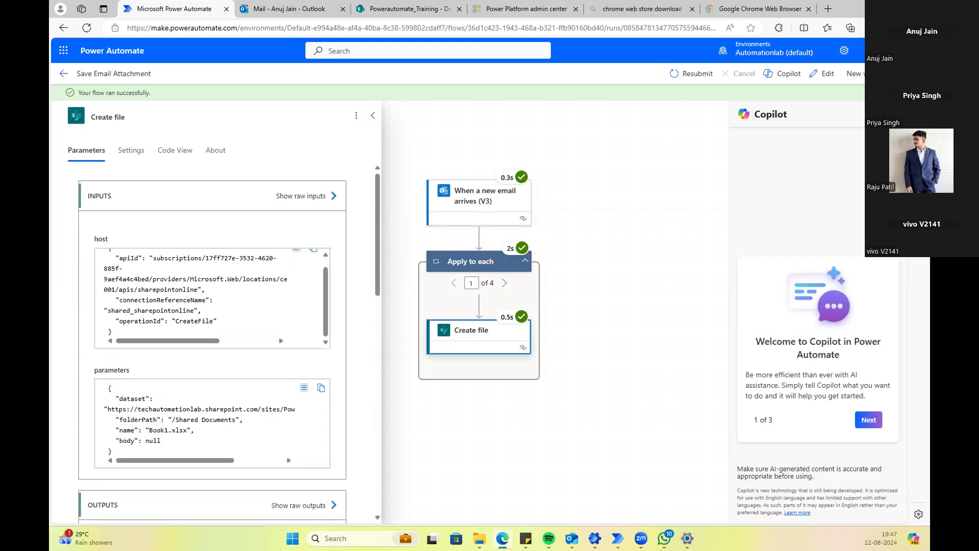
click(896, 74)
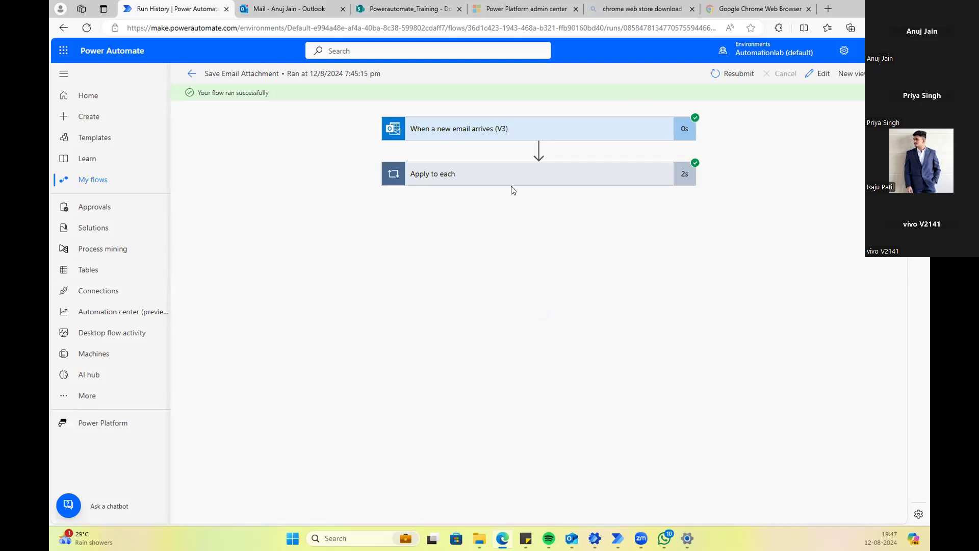
click(507, 182)
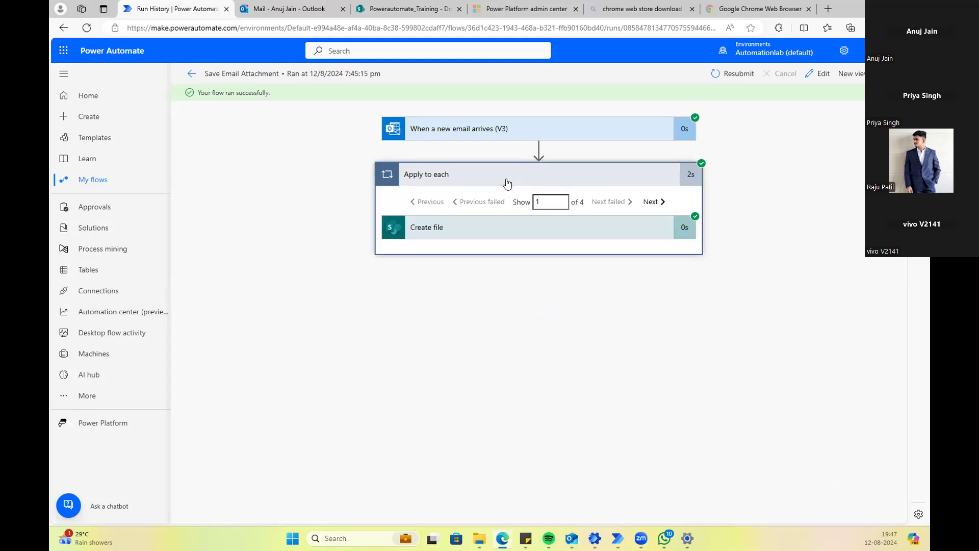
click(490, 235)
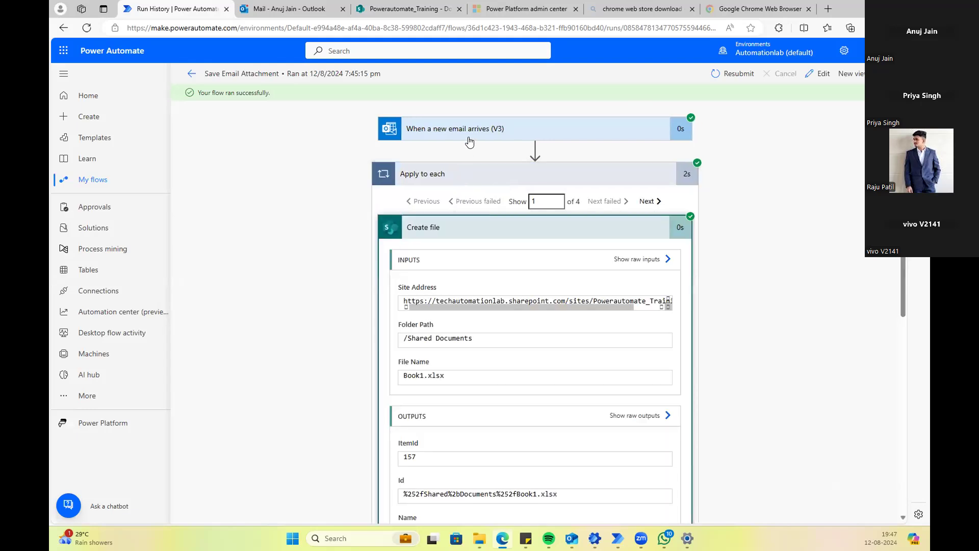
click(469, 142)
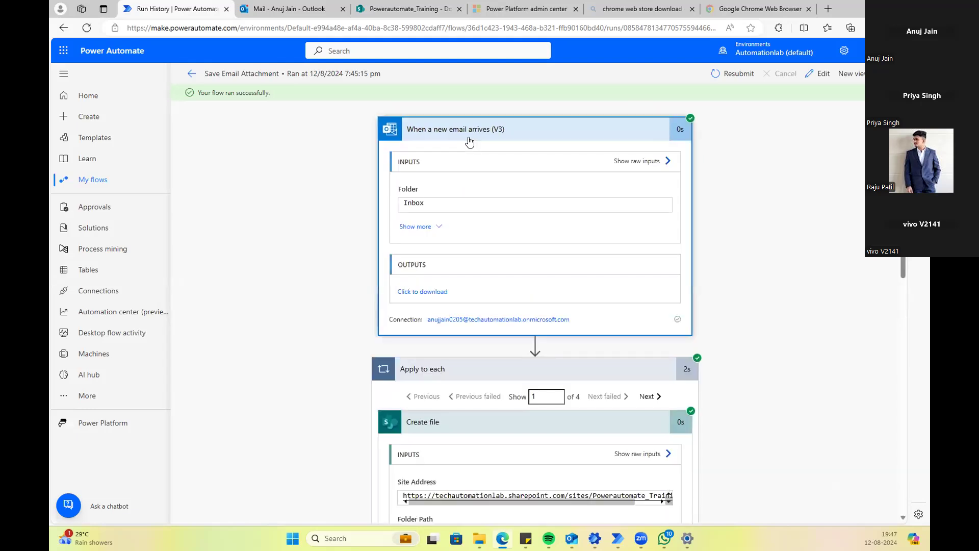
click(438, 226)
scroll(360, 232, down, 2)
scroll(364, 235, down, 2)
scroll(420, 255, up, 3)
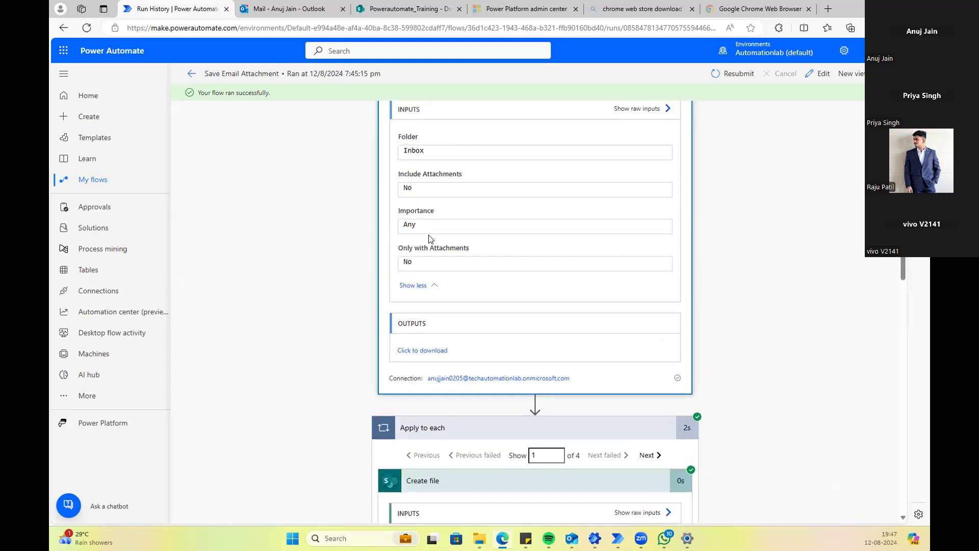
scroll(434, 203, up, 1)
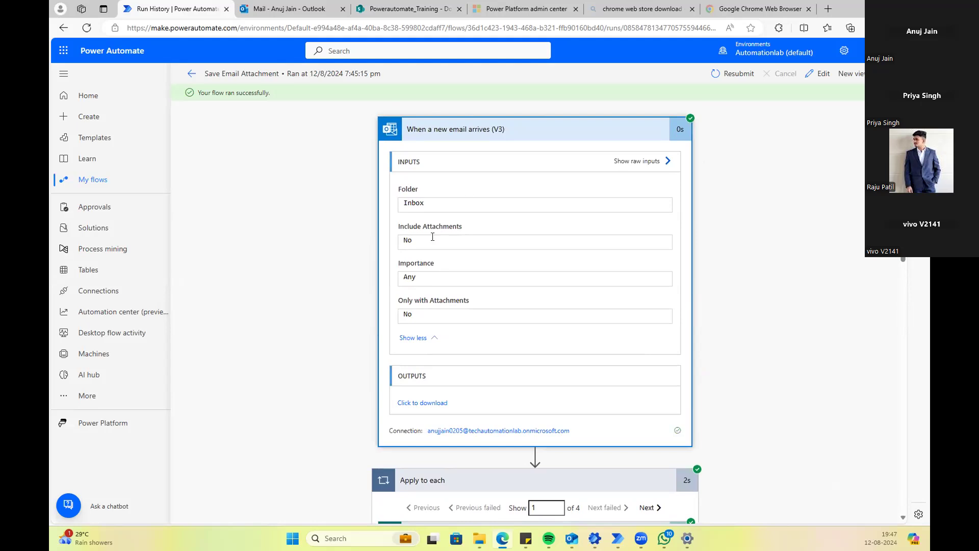
scroll(363, 273, down, 4)
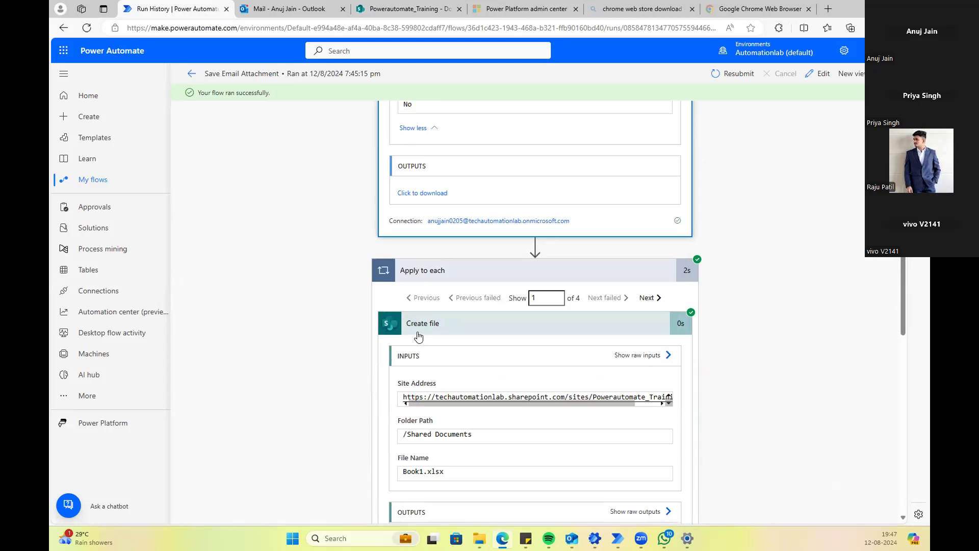
scroll(419, 333, down, 1)
scroll(419, 332, down, 1)
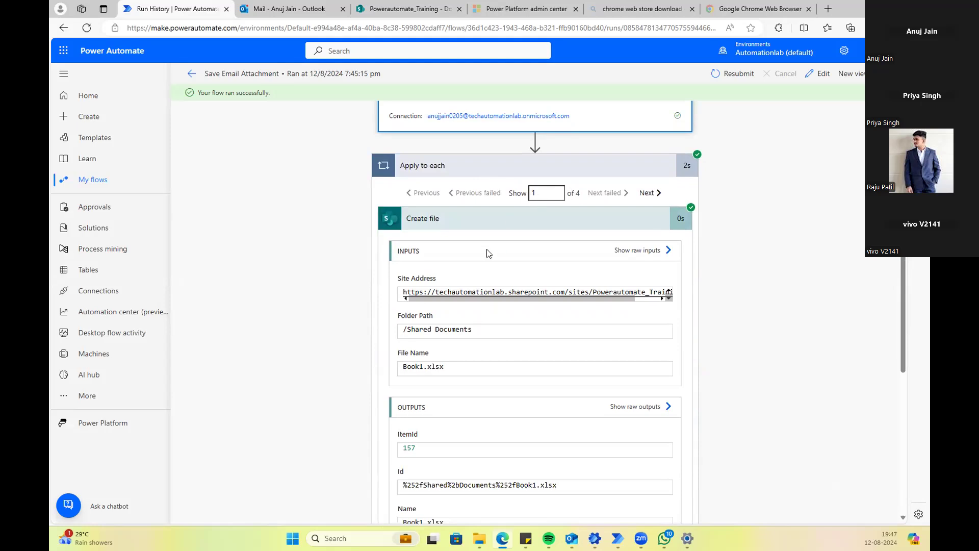
scroll(534, 289, down, 3)
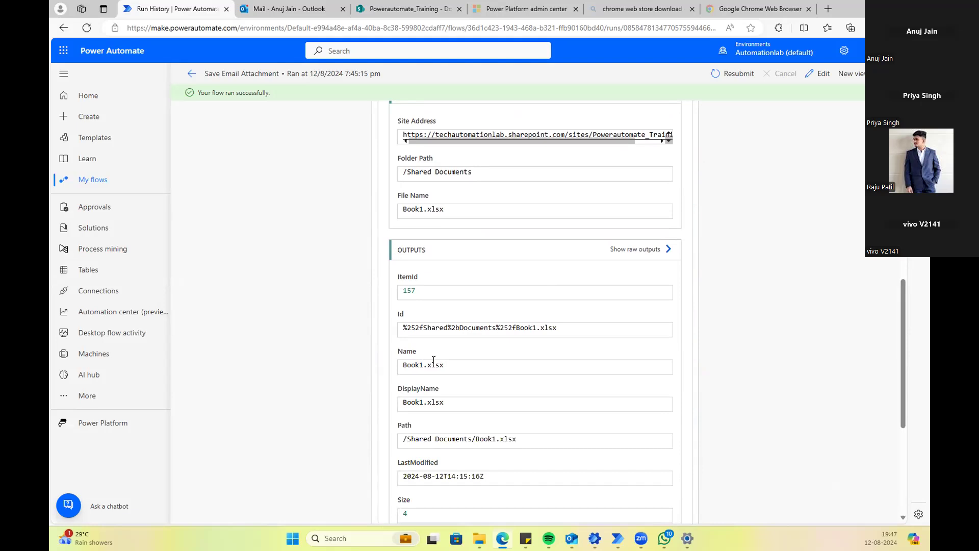
scroll(281, 357, down, 5)
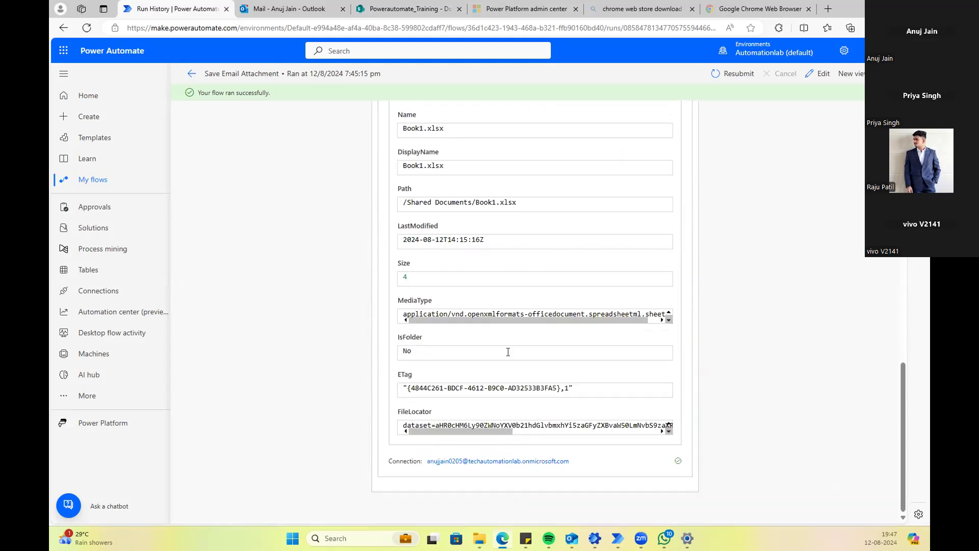
scroll(474, 407, up, 11)
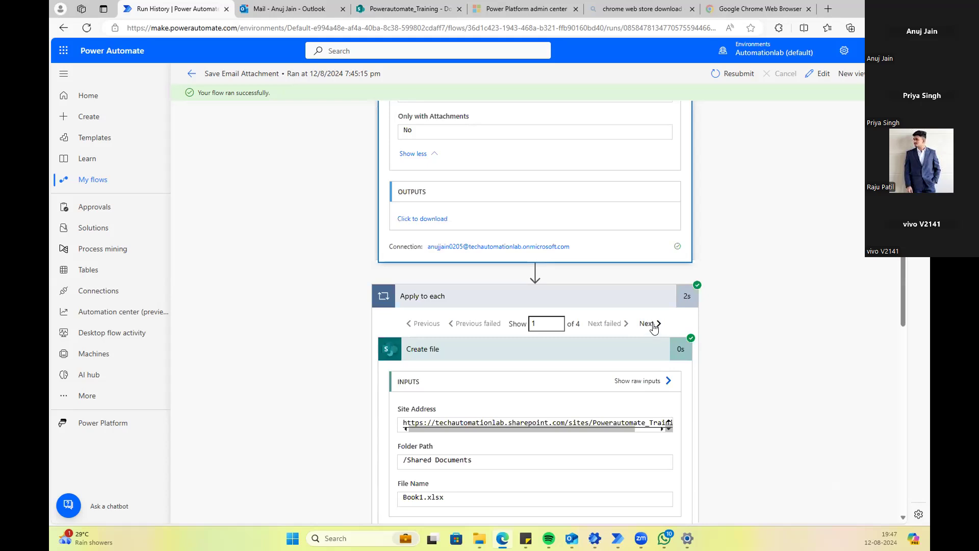
Step: Advance to loop iteration 2 and highlight its Create file name and Folder Path inputs
click(654, 326)
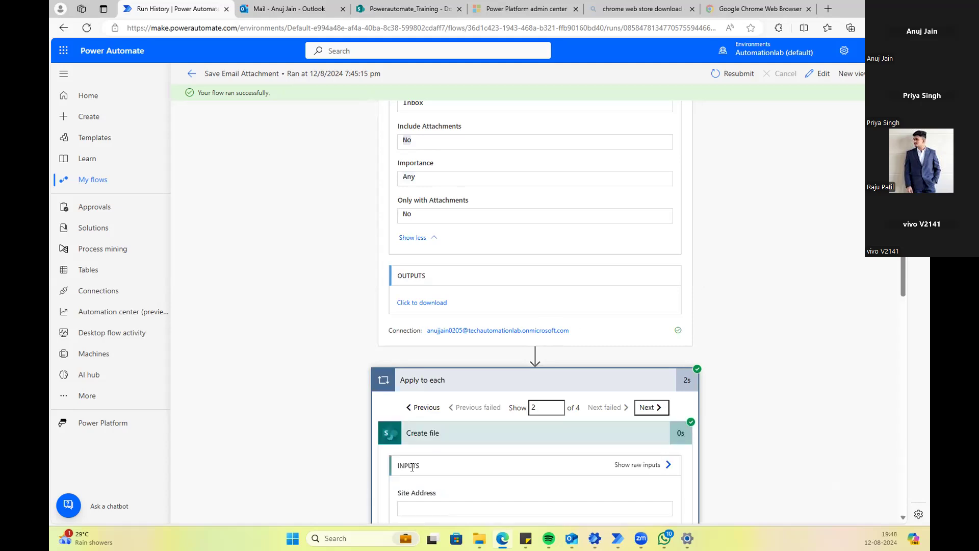
scroll(413, 470, down, 5)
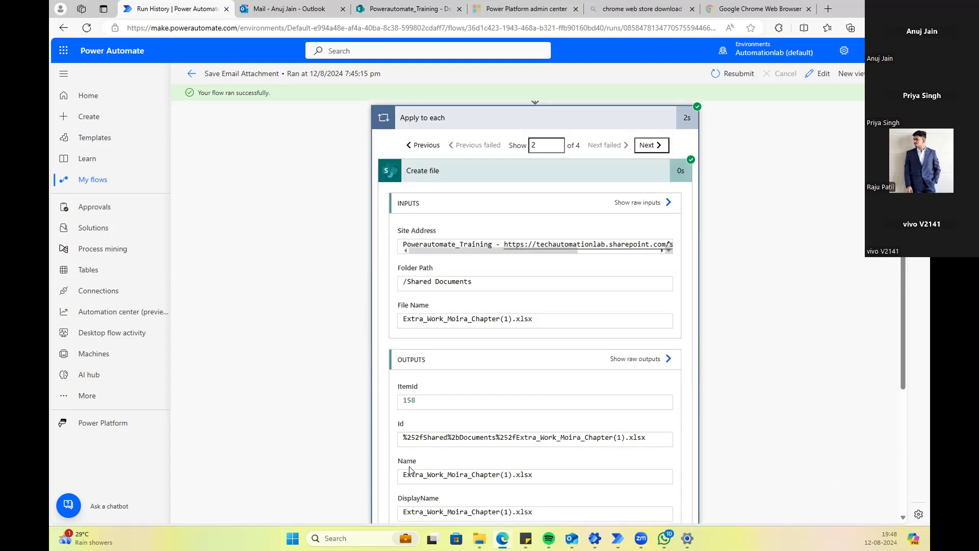
click(451, 255)
drag(572, 251, 656, 259)
click(462, 284)
drag(533, 319, 384, 311)
scroll(313, 301, down, 4)
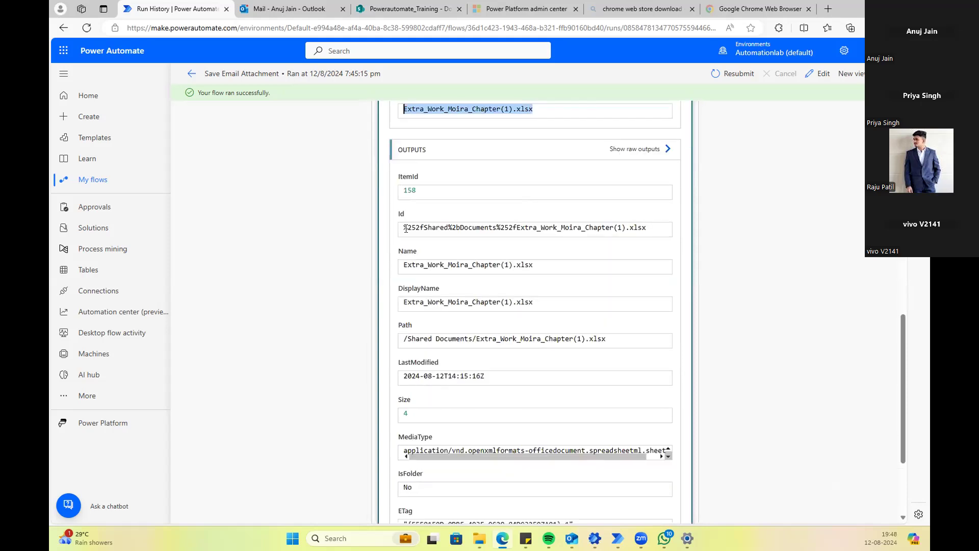
Step: Highlight iteration 2's output Name, Path file name and LastModified timestamp
click(422, 227)
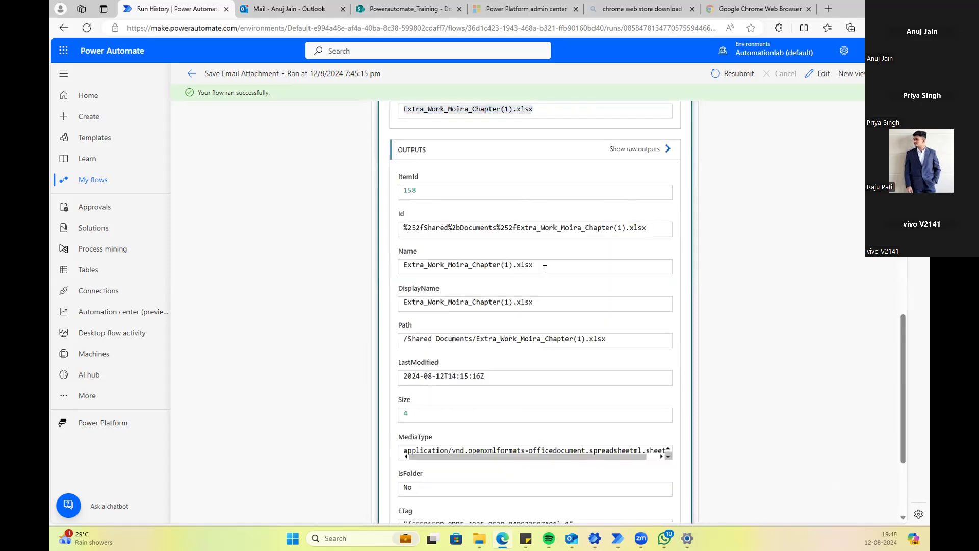
drag(545, 269, 356, 266)
drag(547, 300, 339, 295)
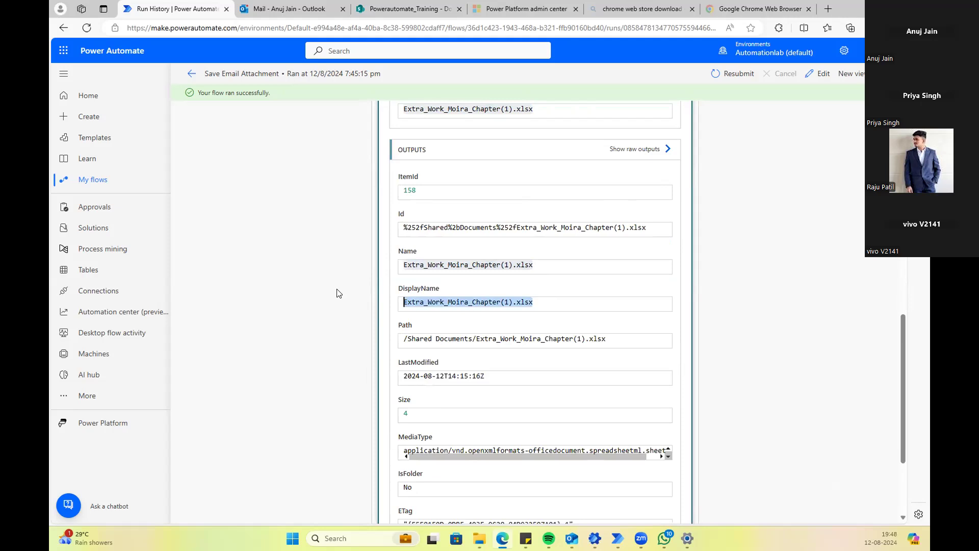
scroll(339, 294, down, 3)
drag(626, 206, 360, 204)
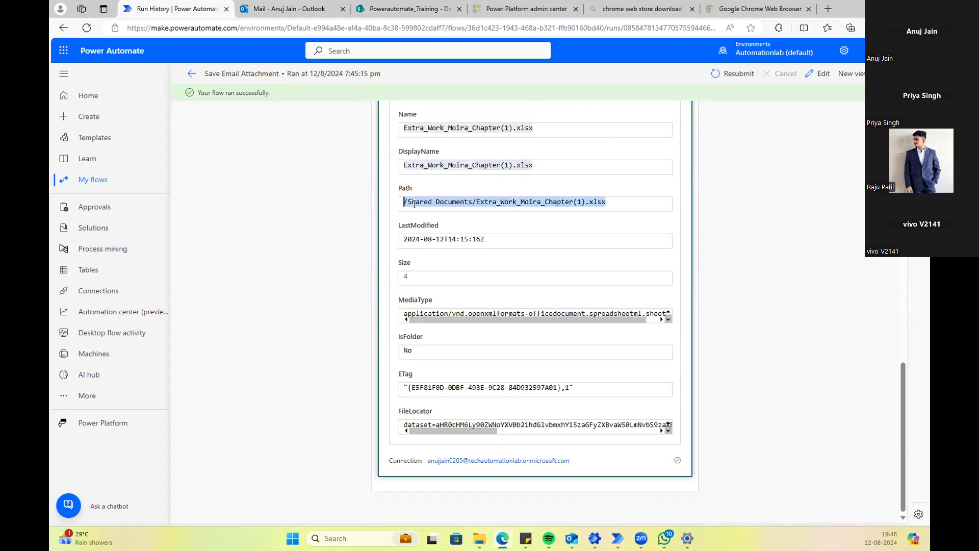
click(428, 204)
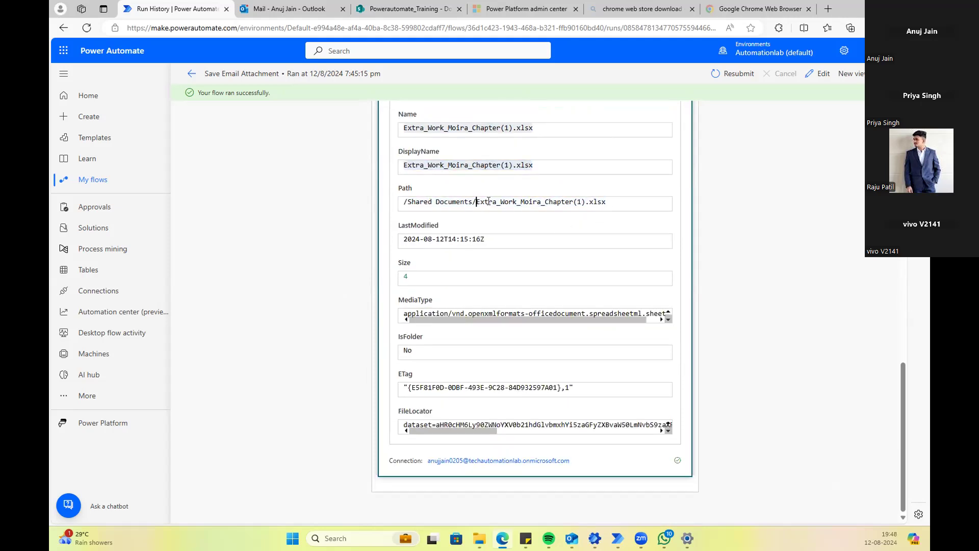
drag(489, 201, 620, 201)
click(621, 202)
drag(499, 238, 380, 244)
click(438, 247)
drag(510, 244, 300, 251)
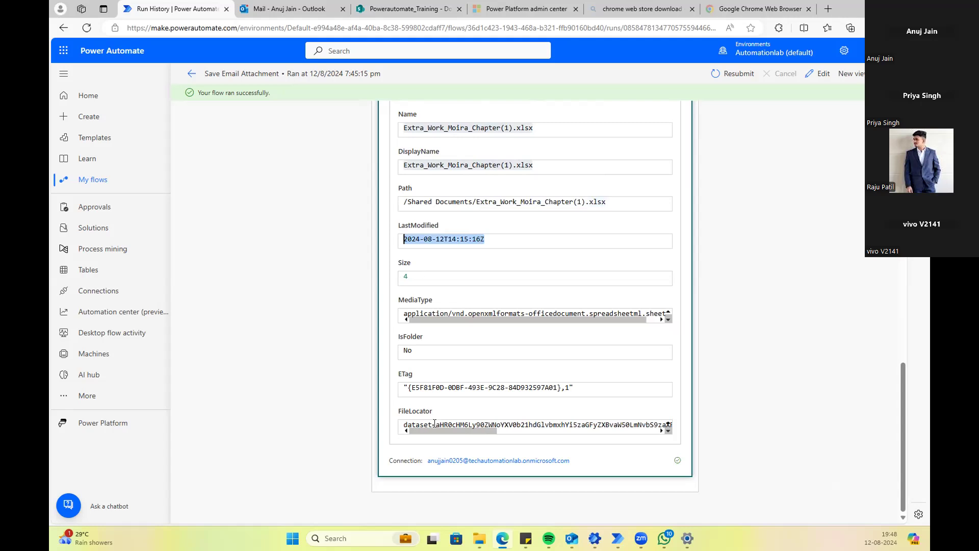
scroll(463, 426, down, 1)
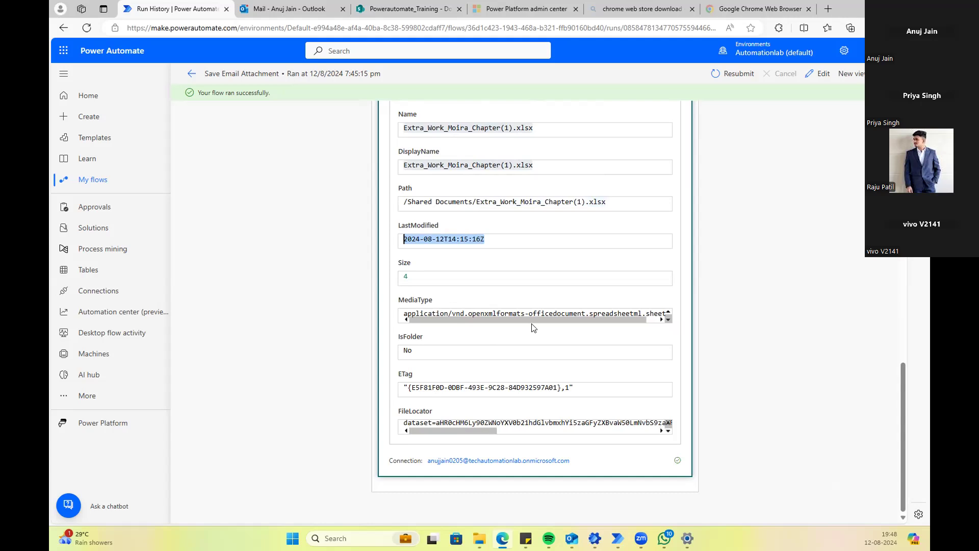
scroll(534, 327, up, 10)
scroll(543, 304, down, 5)
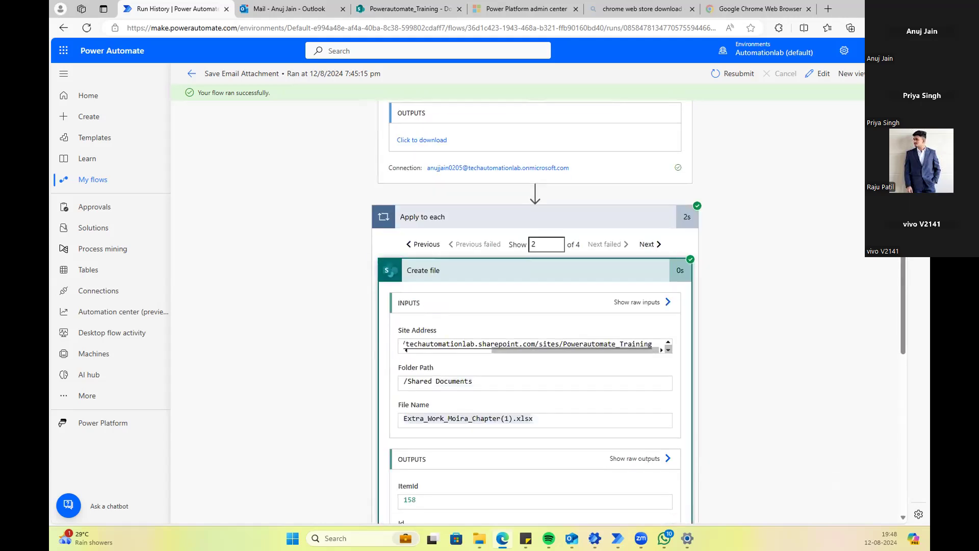
scroll(784, 257, up, 5)
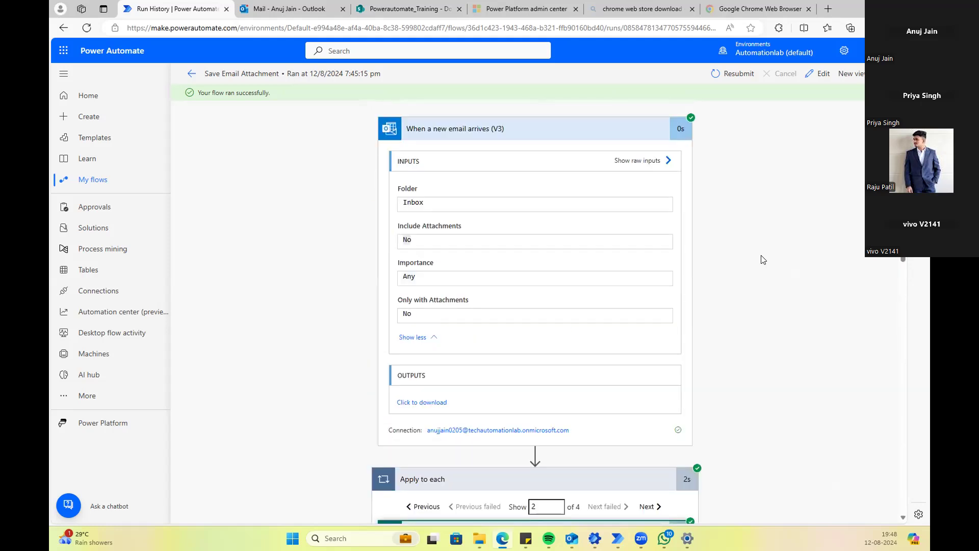
scroll(683, 227, down, 4)
scroll(653, 265, down, 1)
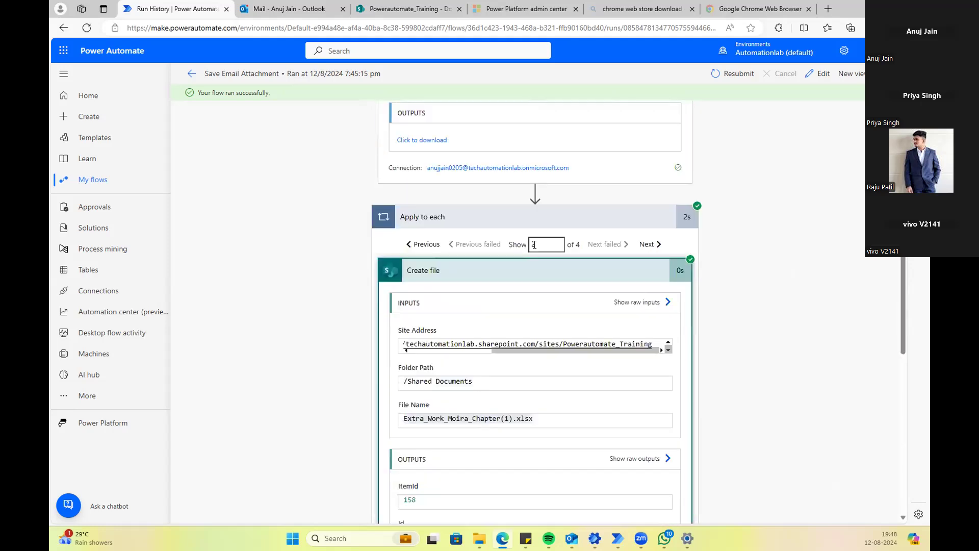
Step: Jump to iteration 4 of 4, which created Tiling - Revised Input-18 updated.xlsx with ItemId 160
click(654, 245)
click(653, 246)
scroll(426, 289, down, 3)
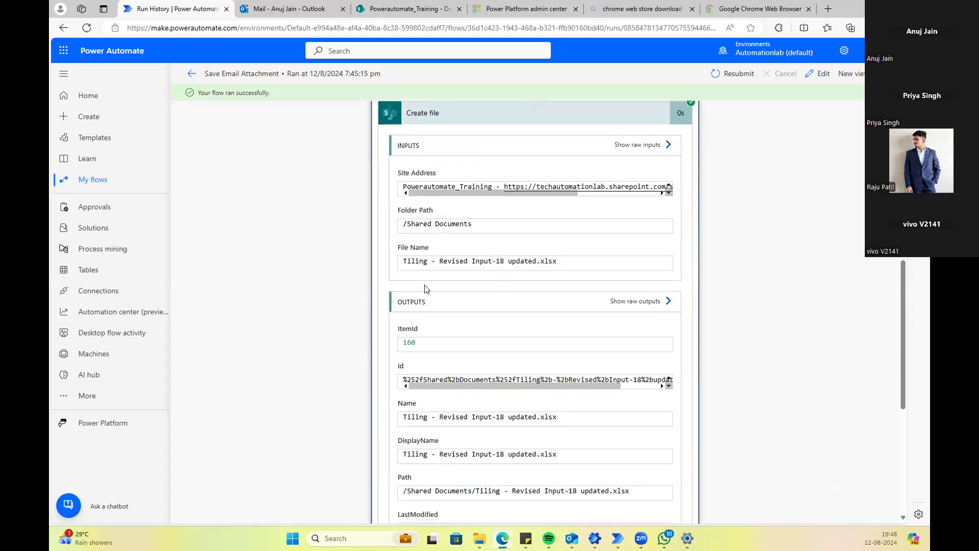
scroll(573, 280, down, 3)
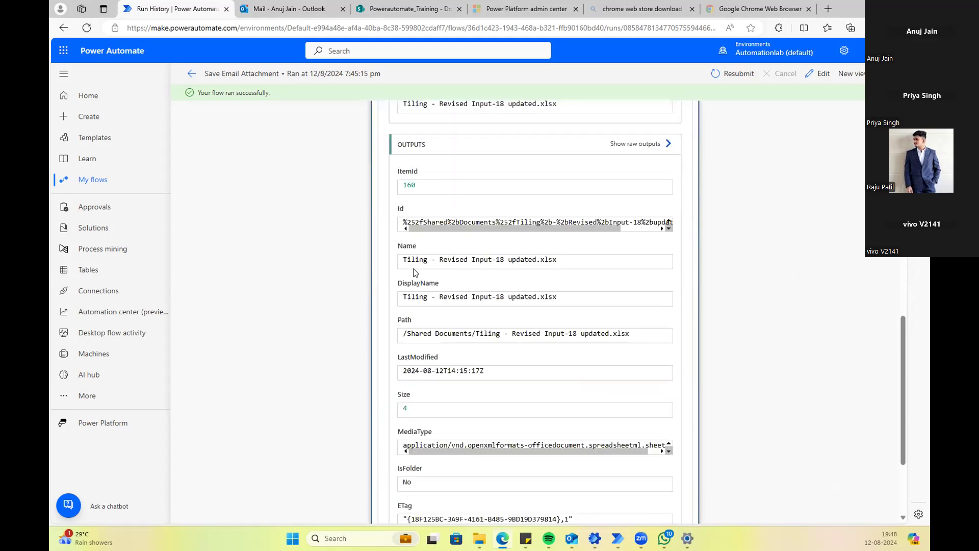
scroll(448, 323, down, 3)
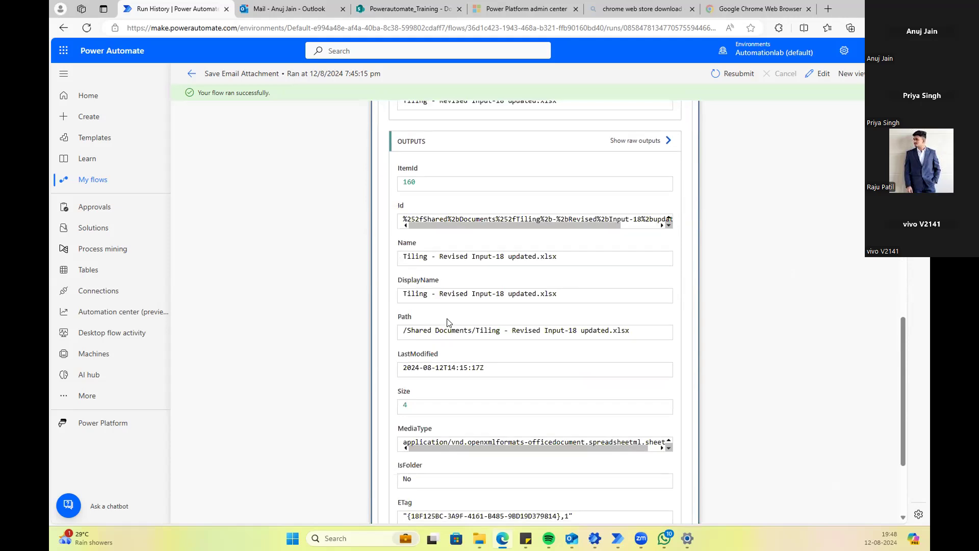
scroll(693, 325, up, 5)
scroll(694, 325, up, 7)
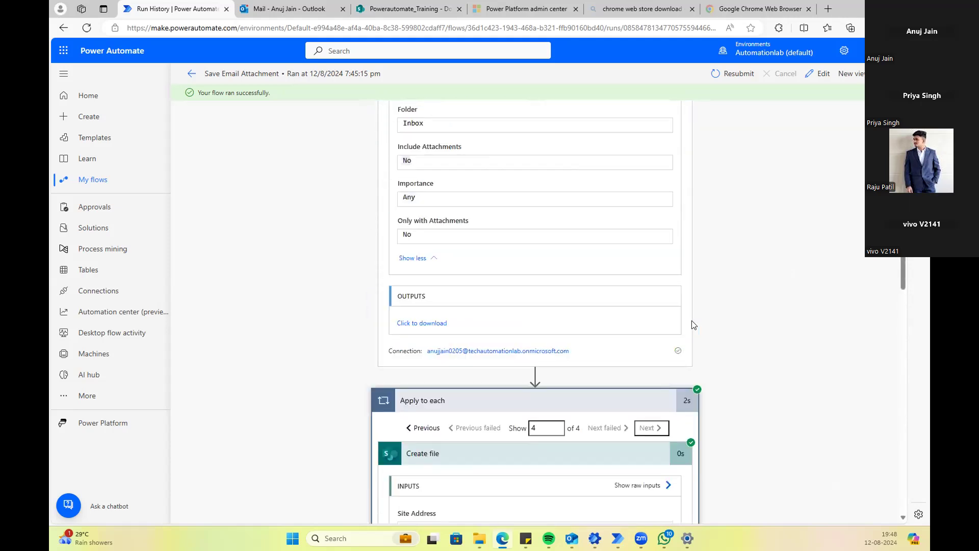
scroll(691, 324, down, 3)
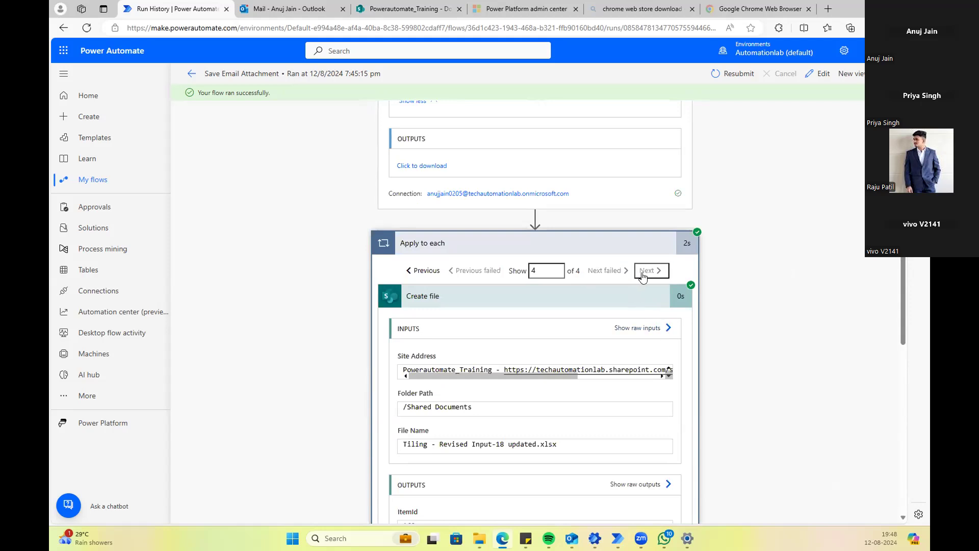
scroll(507, 312, down, 5)
scroll(505, 311, up, 10)
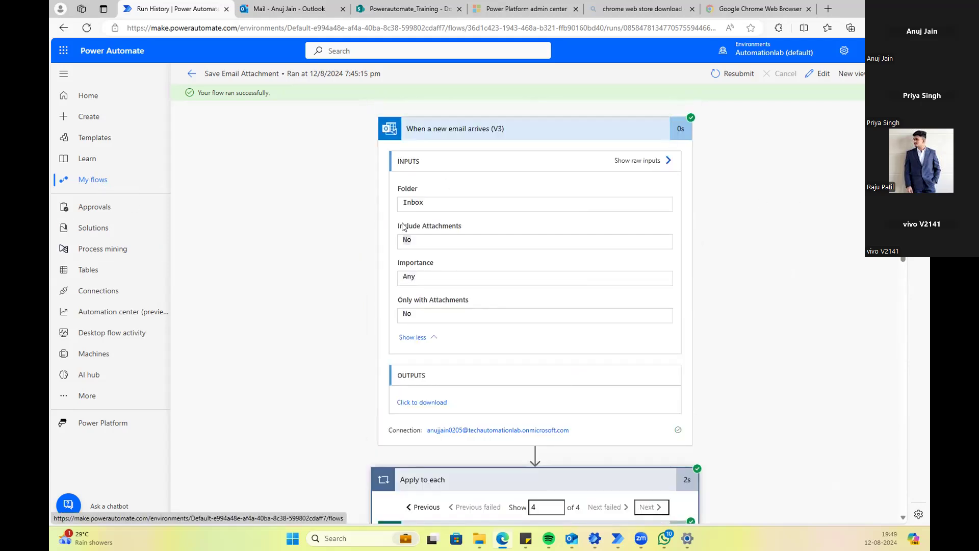
Step: Go back to My flows and check the Save Email Attachment run history
click(88, 184)
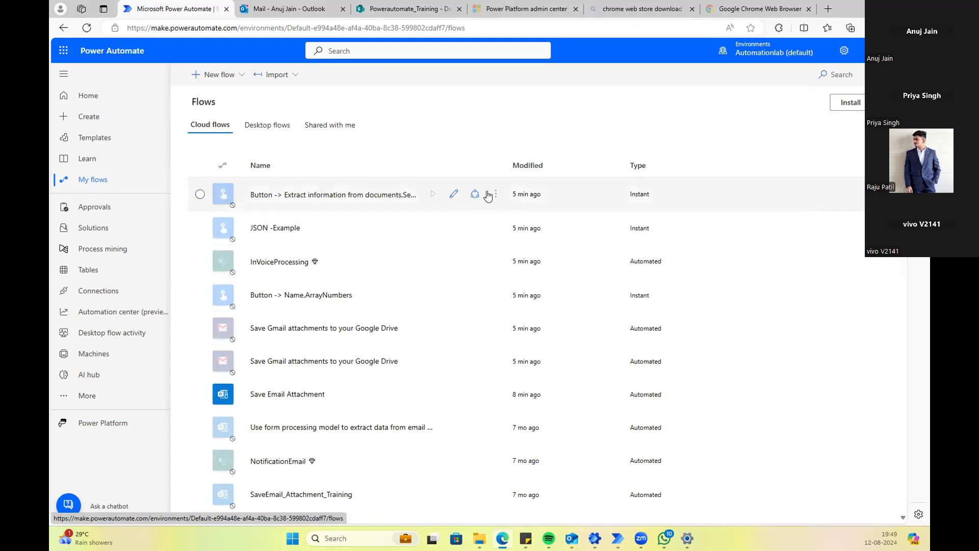
scroll(420, 256, down, 5)
scroll(421, 254, up, 5)
click(253, 127)
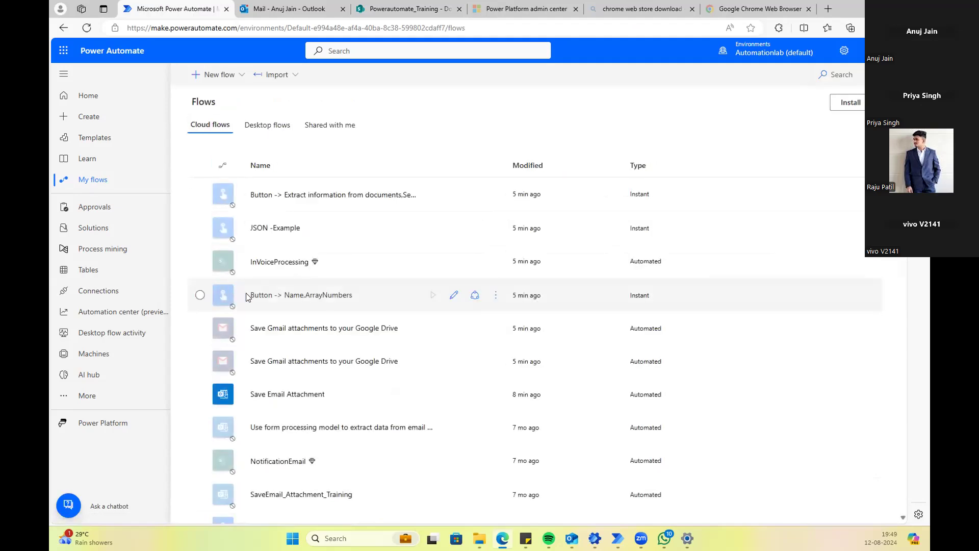
scroll(248, 301, down, 7)
scroll(250, 300, up, 5)
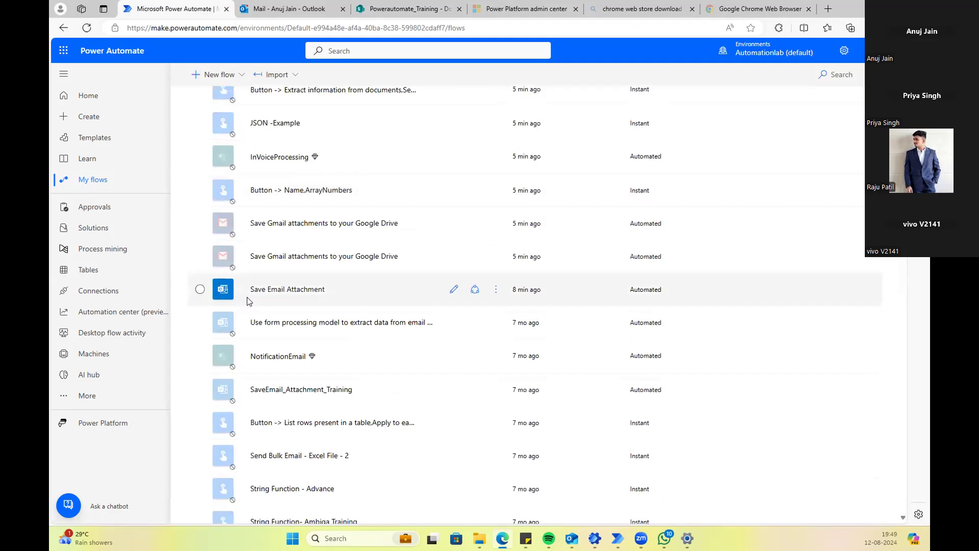
click(495, 292)
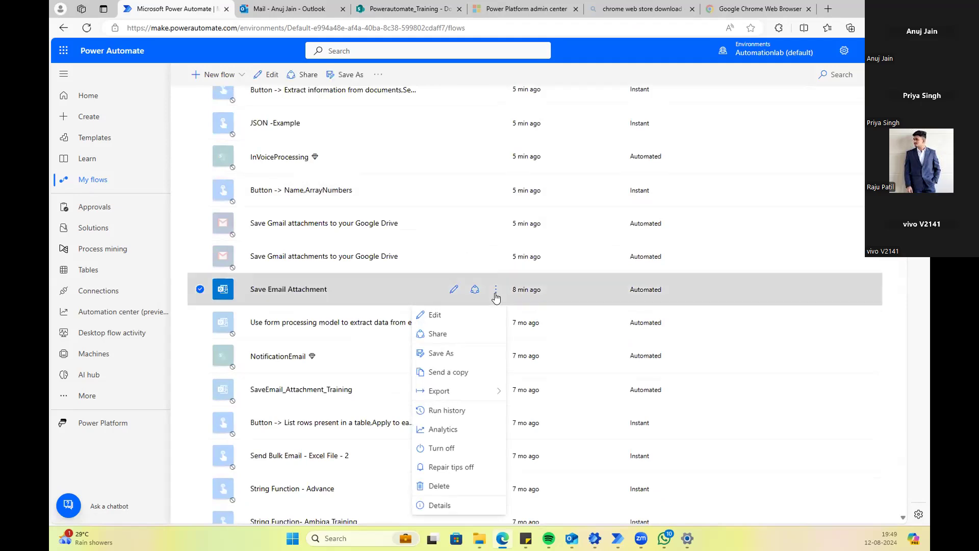
click(448, 415)
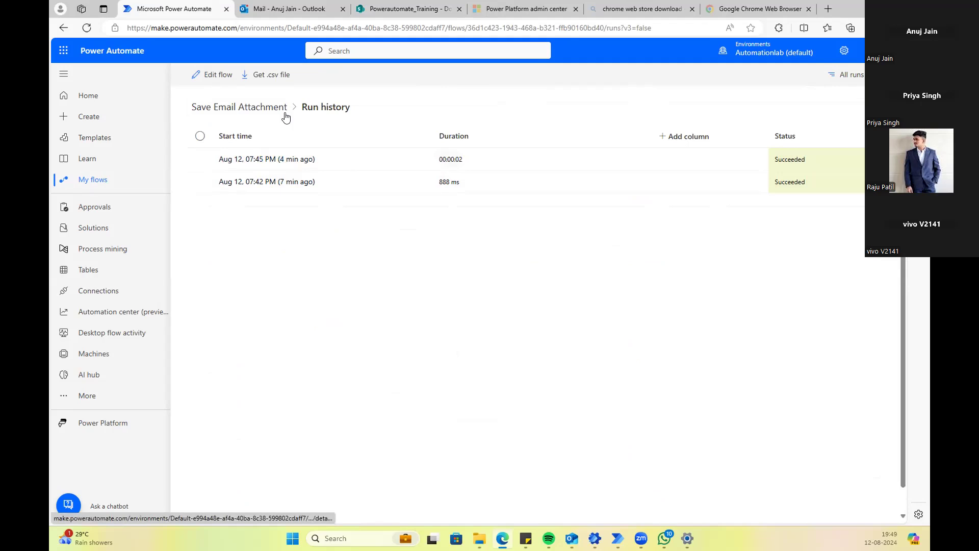
Step: Return to My flows and choose Edit for Save Email Attachment
click(133, 179)
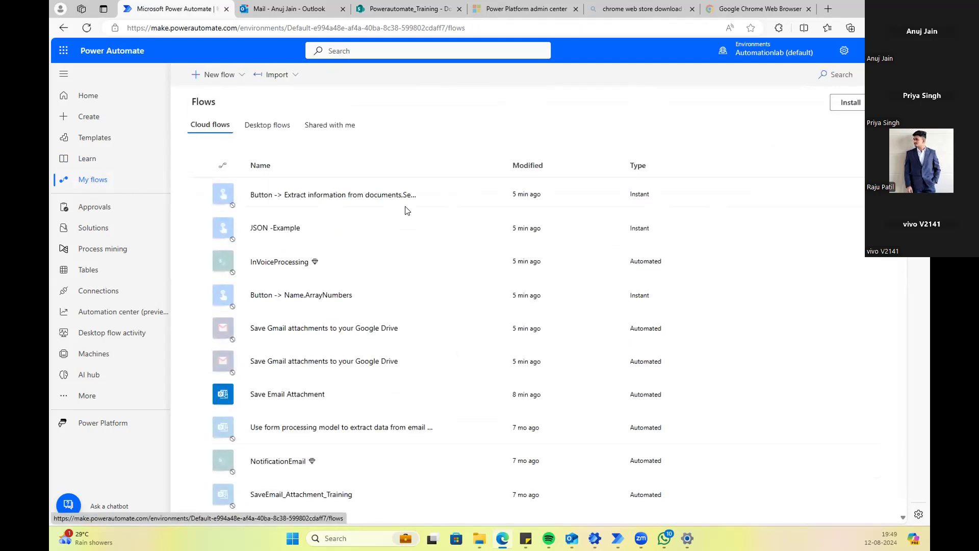
click(268, 388)
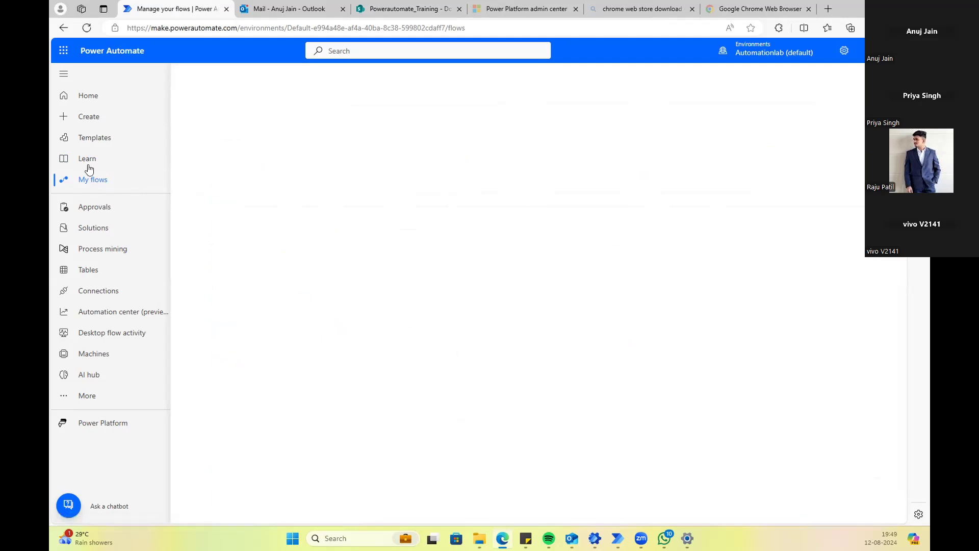
mouse_move(449, 395)
click(496, 398)
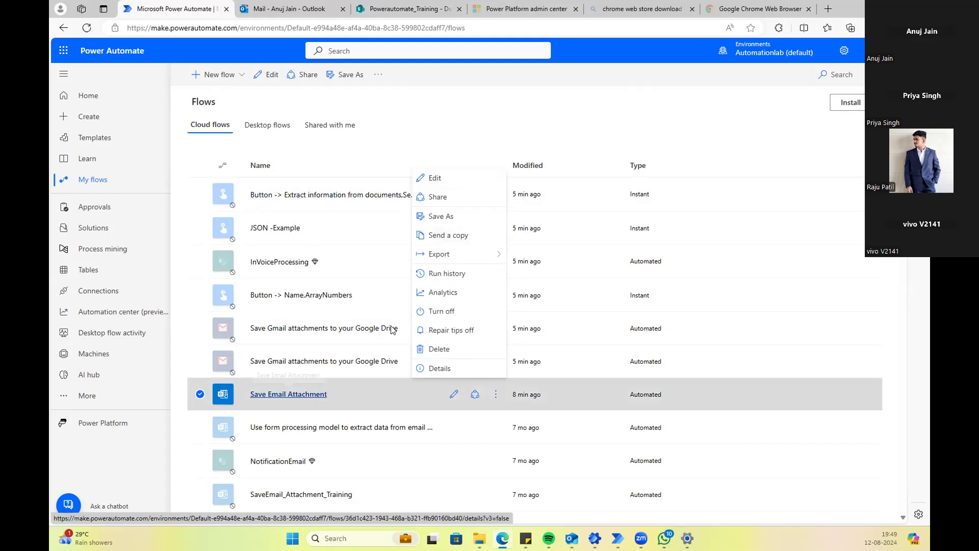
click(447, 183)
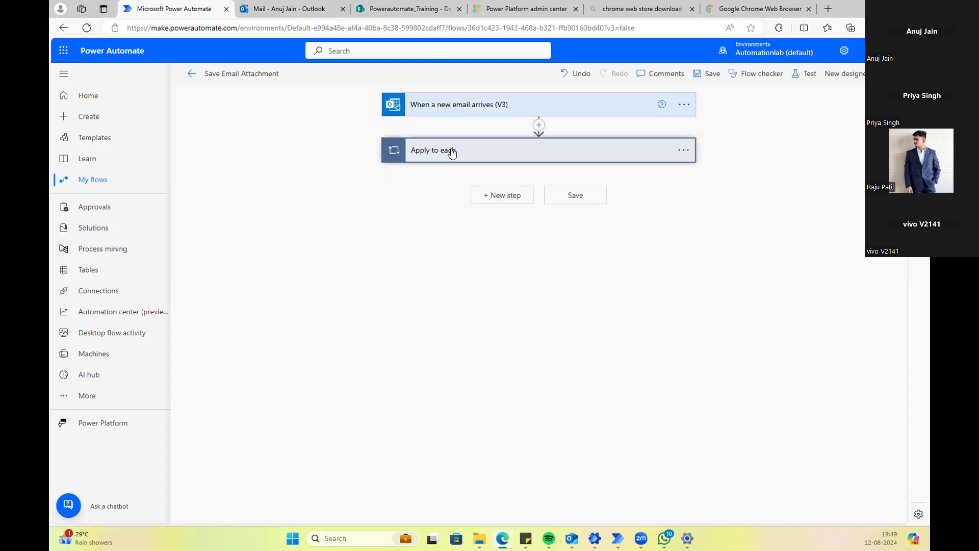
Step: Expand the new-email trigger and show its advanced options, leaving Include Attachments at No
click(451, 151)
click(465, 113)
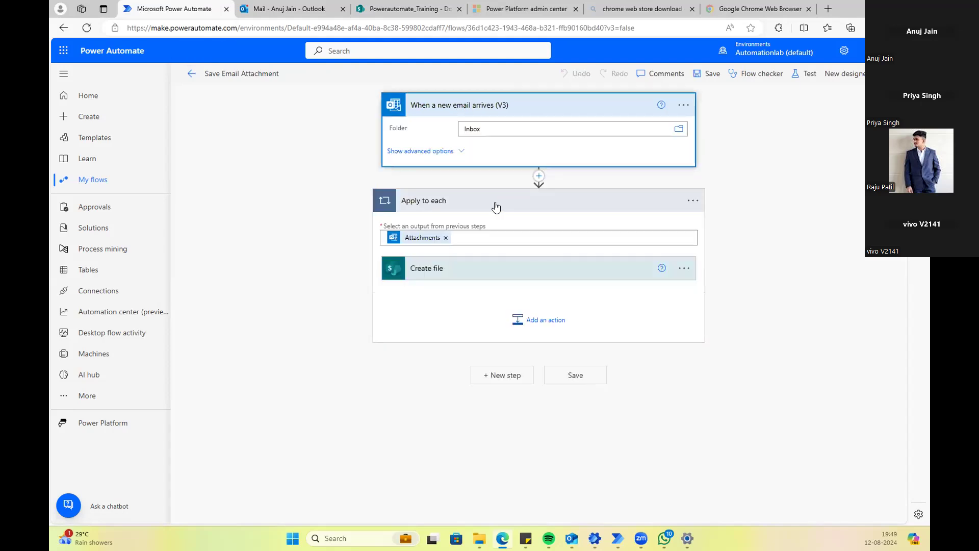
click(446, 152)
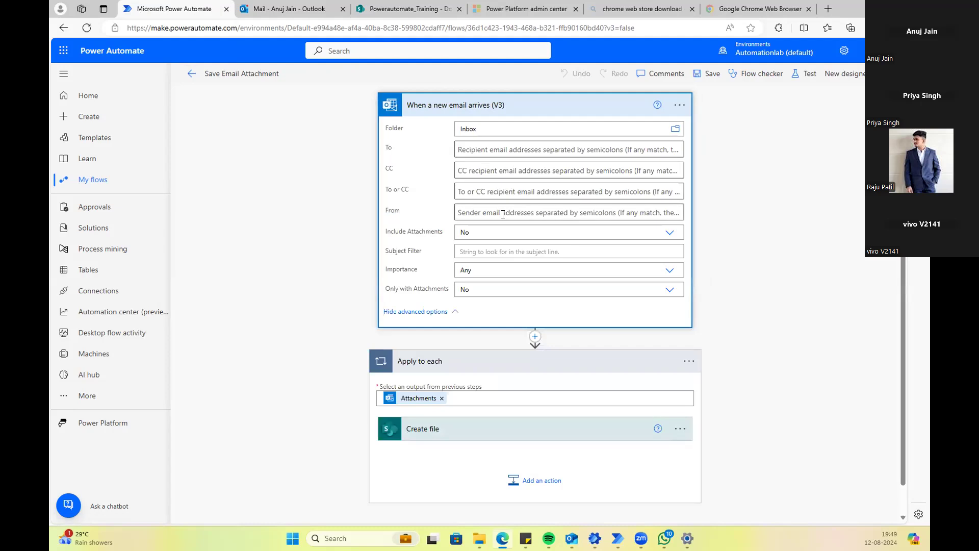
click(494, 232)
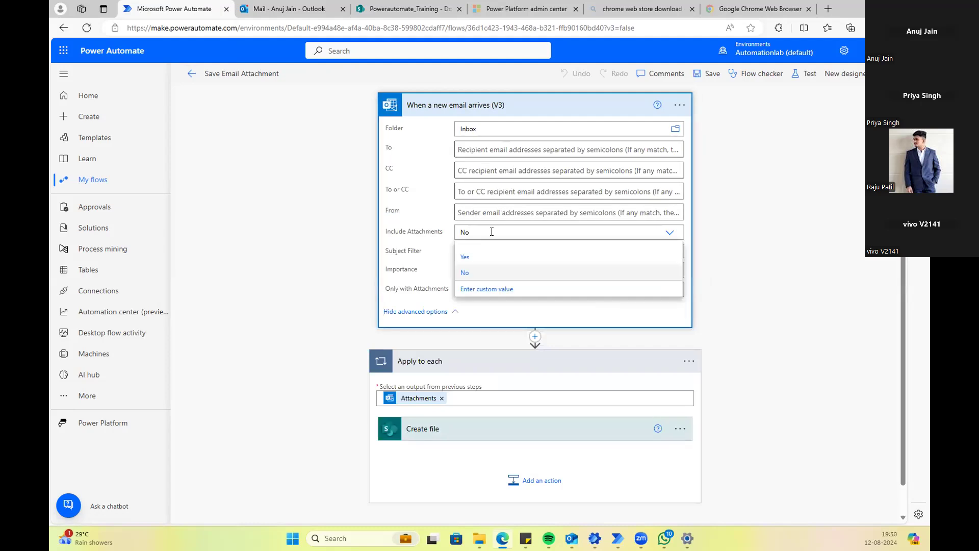
click(437, 213)
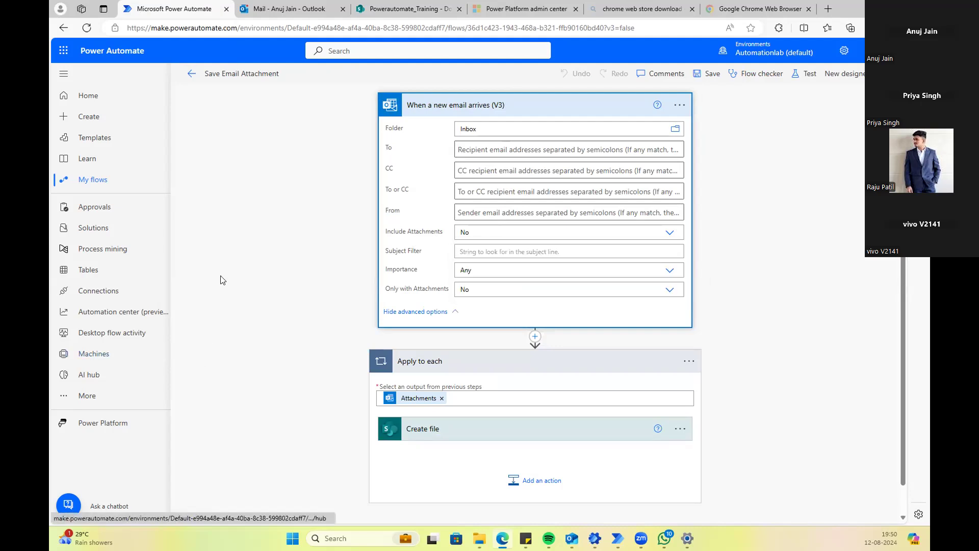
click(561, 151)
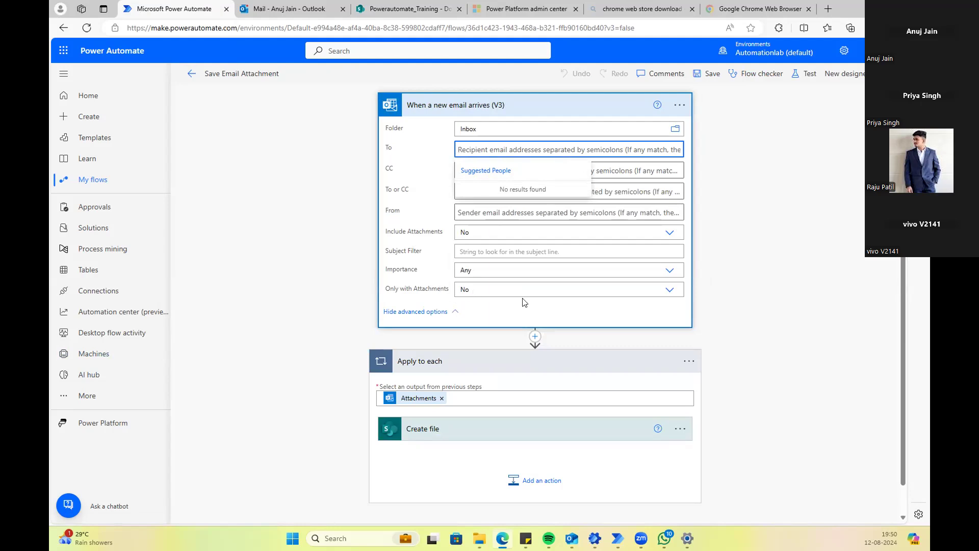
Step: Toggle Only with Attachments to Yes and back to No, and enter Test in Subject Filter
click(669, 290)
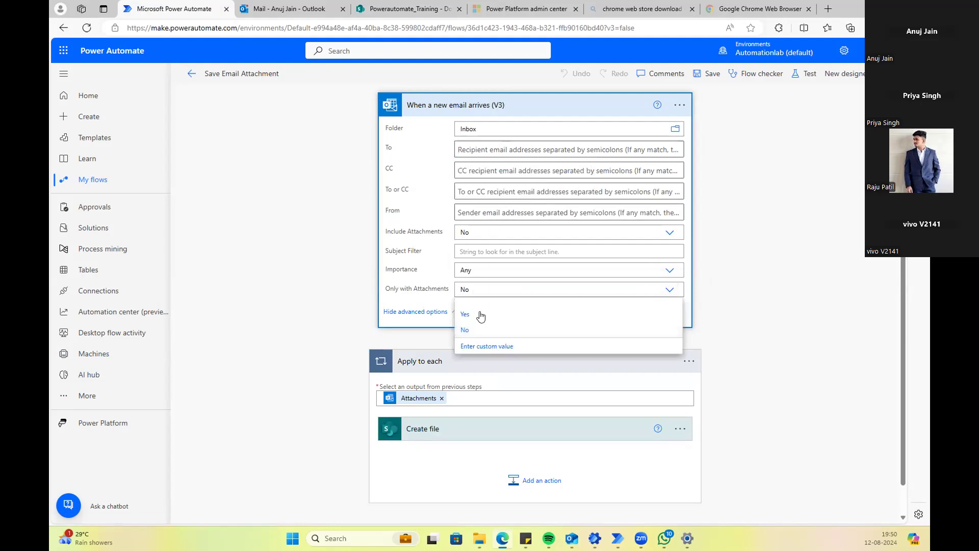
click(480, 315)
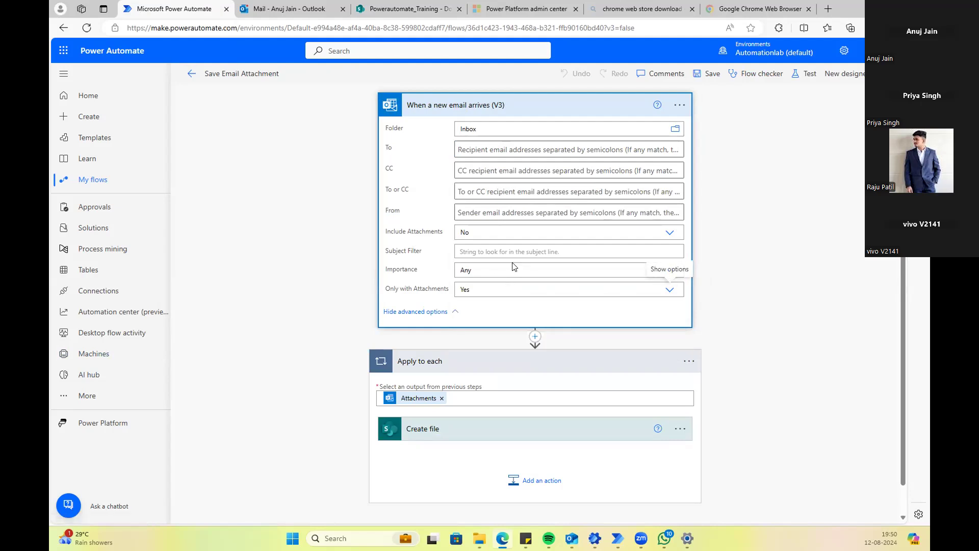
click(493, 252)
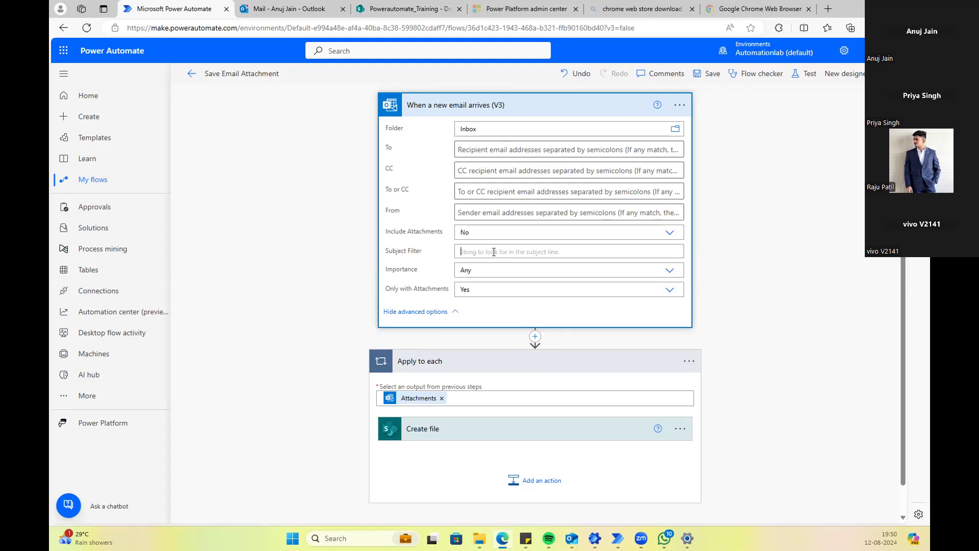
click(666, 296)
click(494, 324)
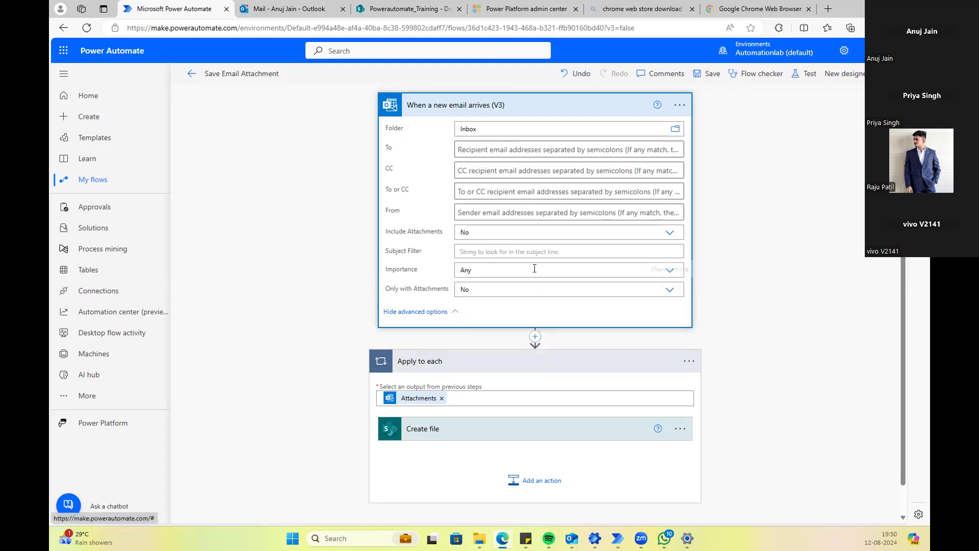
click(501, 253)
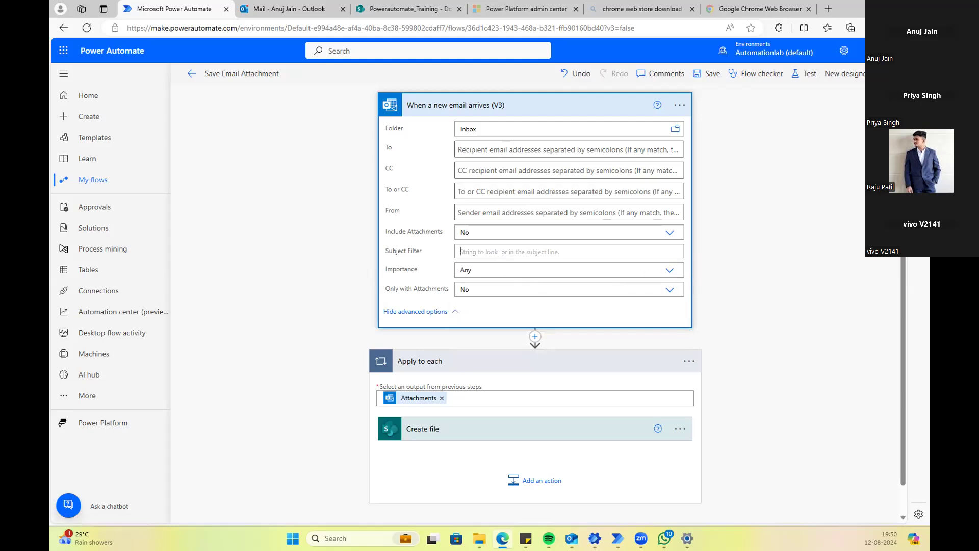
text(Test)
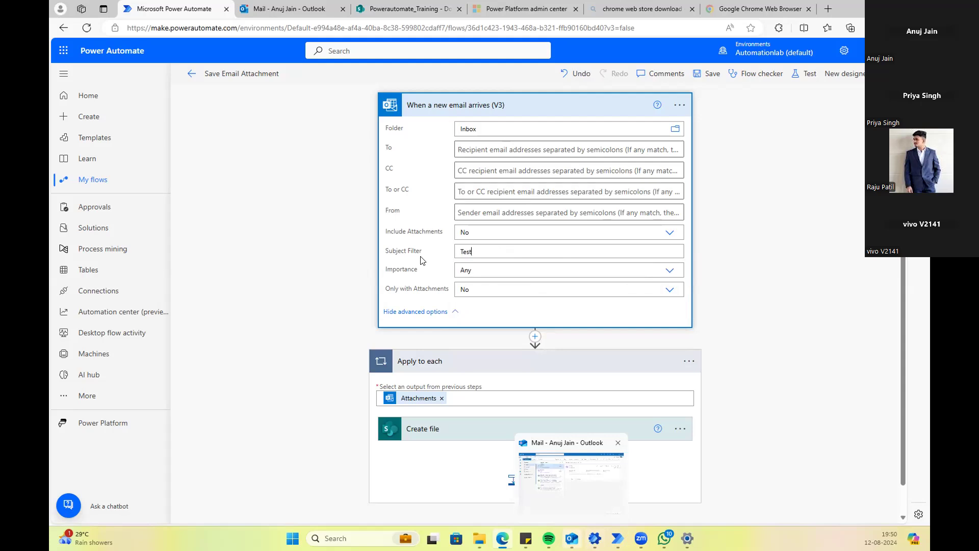
Step: Start a new Outlook email with the subject 'new Eamil with Test'
mouse_move(572, 538)
click(549, 475)
click(107, 54)
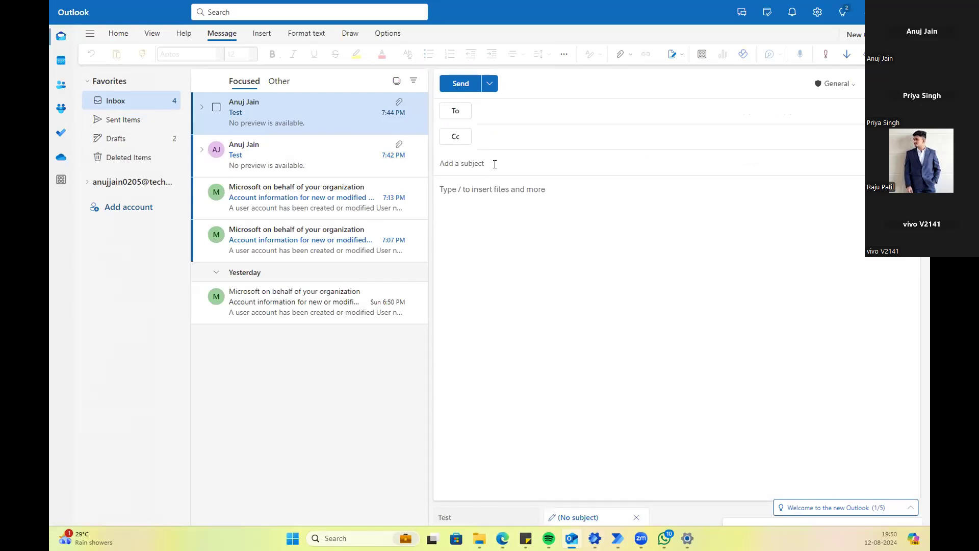
click(495, 164)
text(Test)
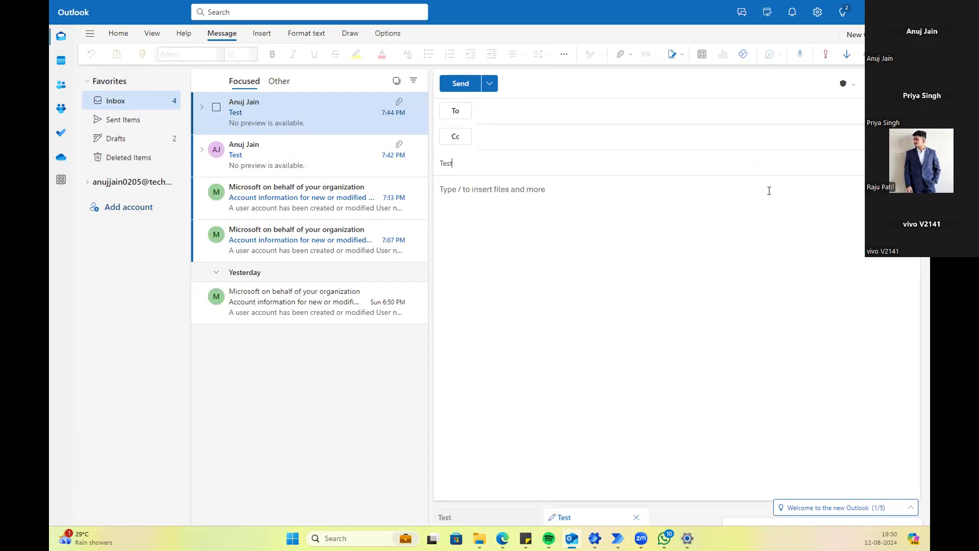
key(BackSpace)
key(BackSpace)
key(BackSpace)
key(BackSpace)
text(new Eamil with Test)
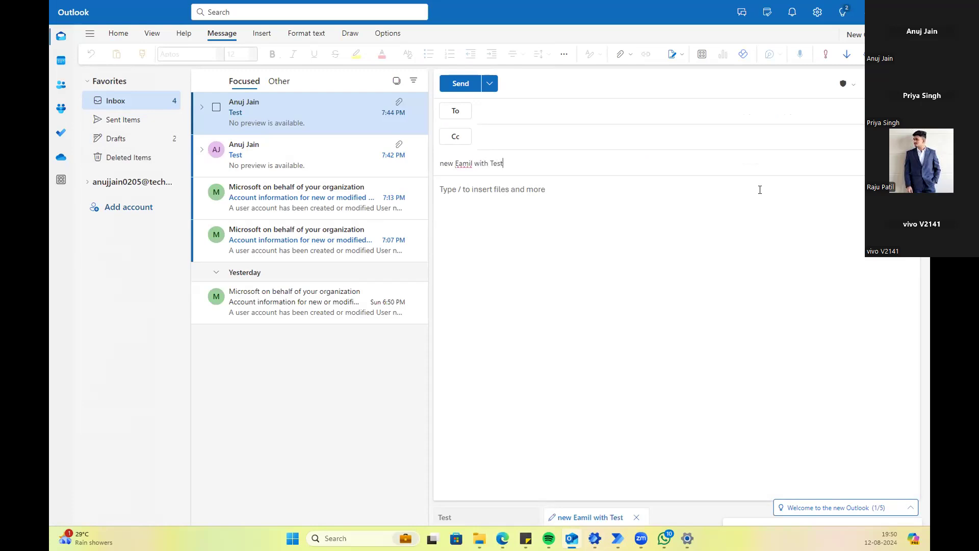
Step: Correct 'Eamil' to 'Email' in the subject and return to the flow editor
right_click(462, 161)
click(494, 197)
click(465, 164)
double_click(465, 165)
text(Email)
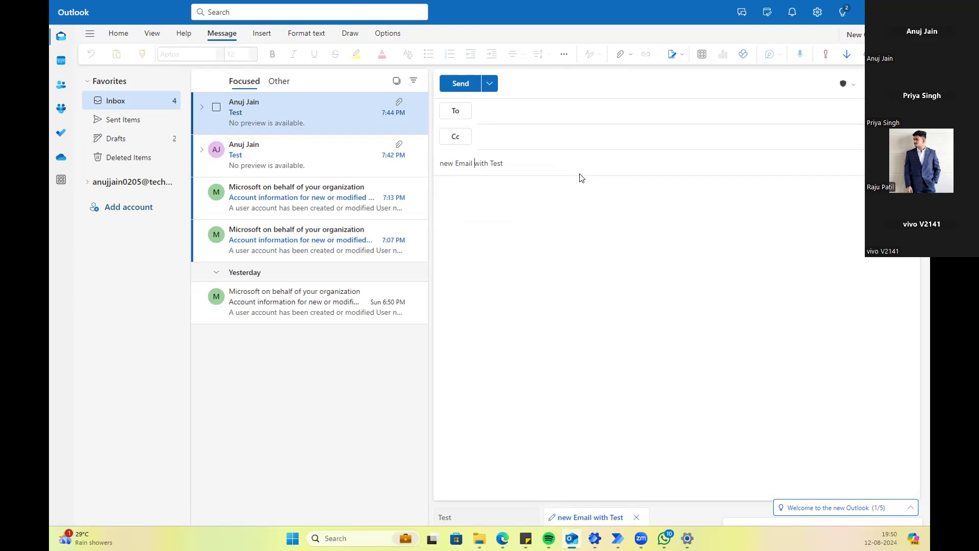
click(528, 168)
key(alt+Tab)
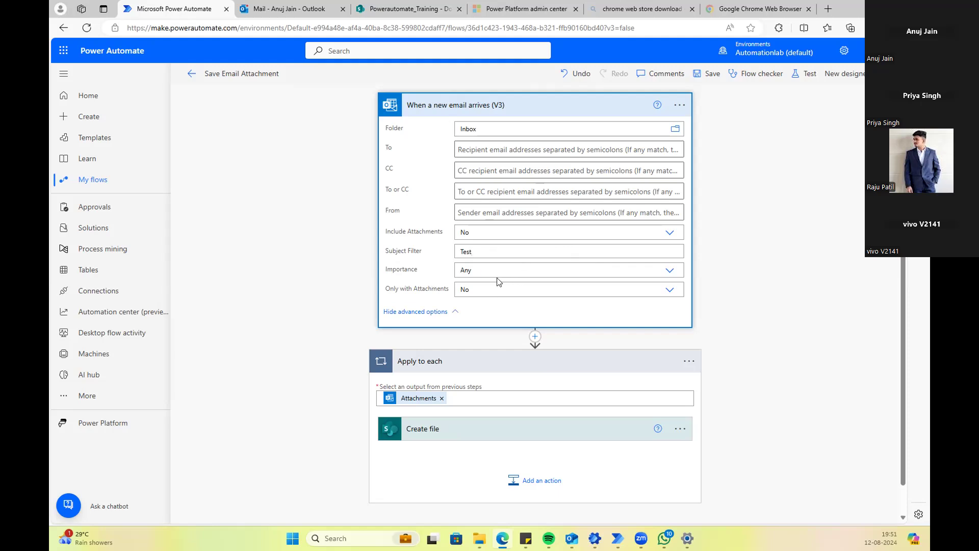
Step: Set the trigger's Include Attachments to Yes and Only with Attachments to No, then save the flow
click(668, 289)
click(465, 313)
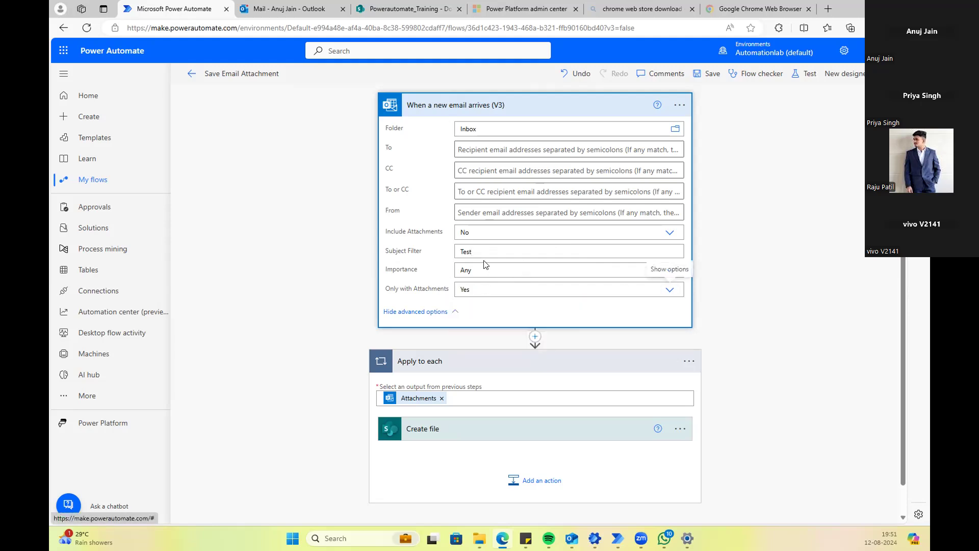
click(518, 249)
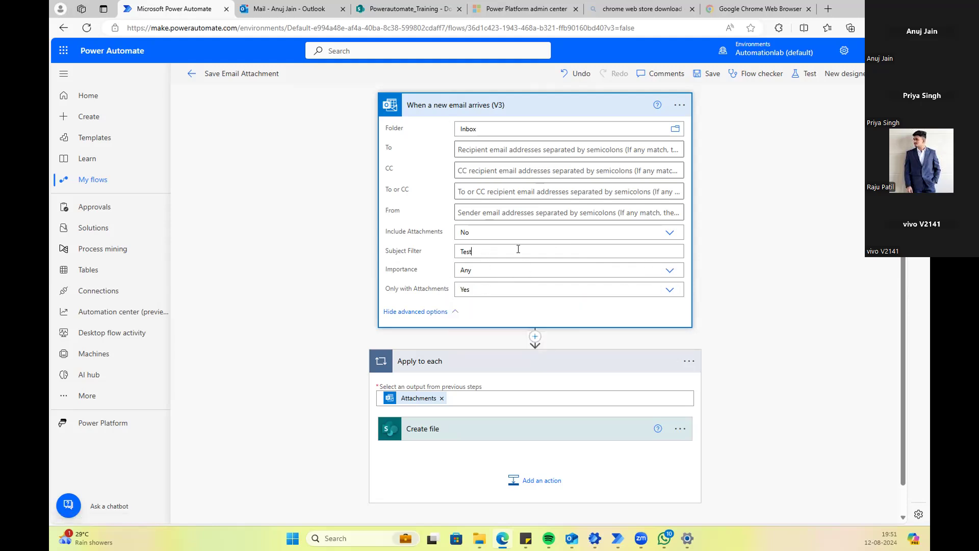
click(485, 291)
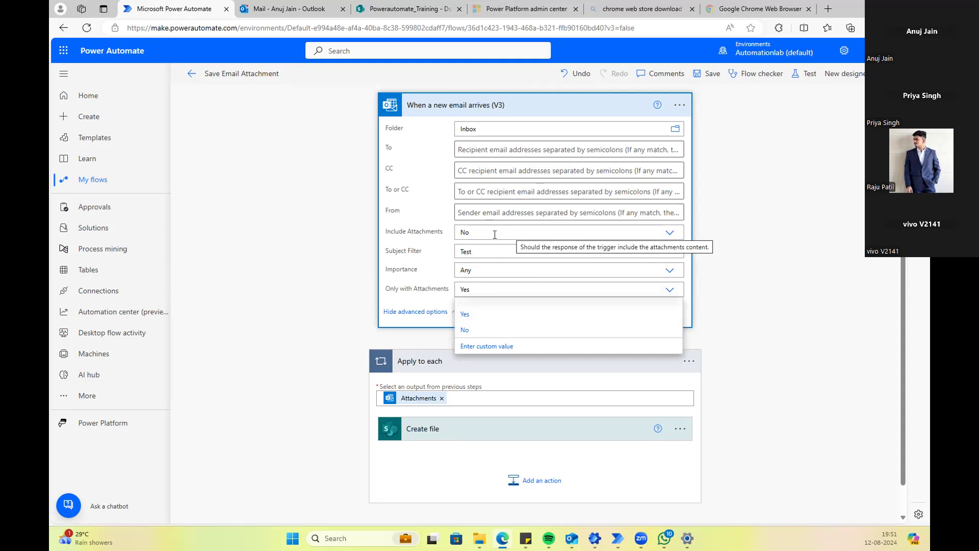
click(669, 233)
click(480, 262)
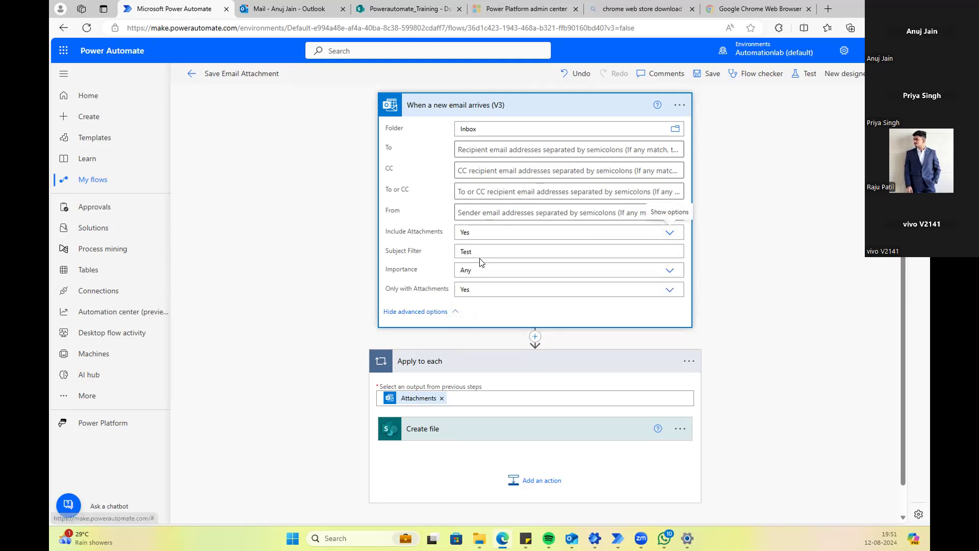
scroll(582, 275, down, 1)
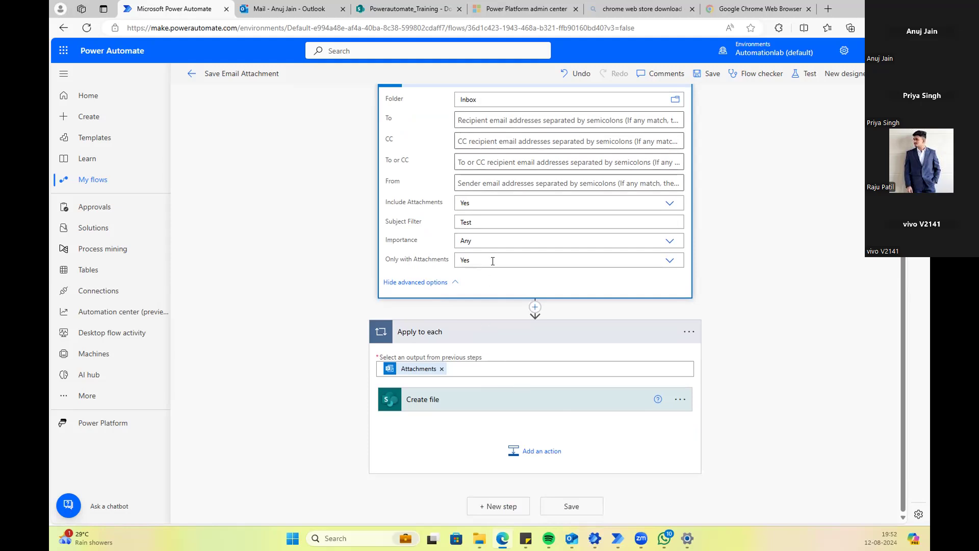
click(669, 260)
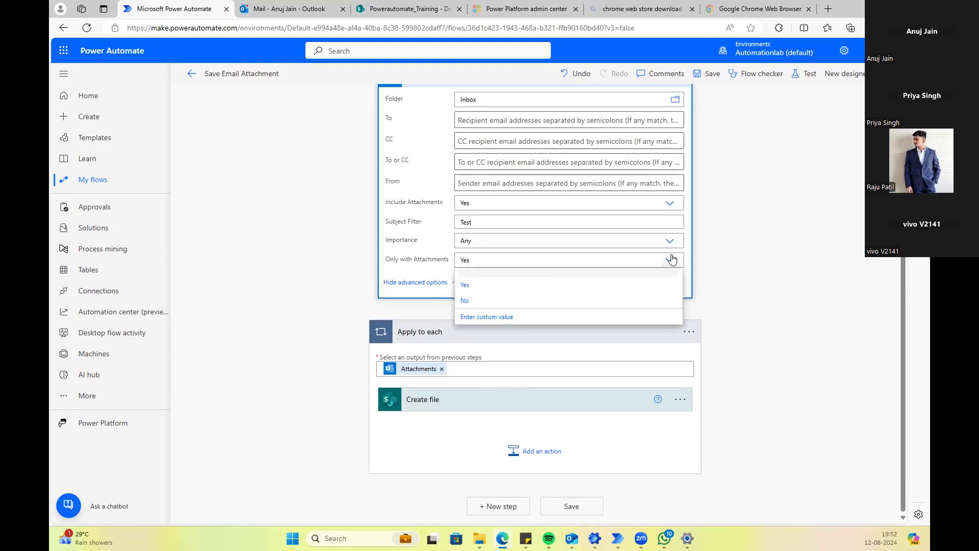
click(480, 301)
click(723, 499)
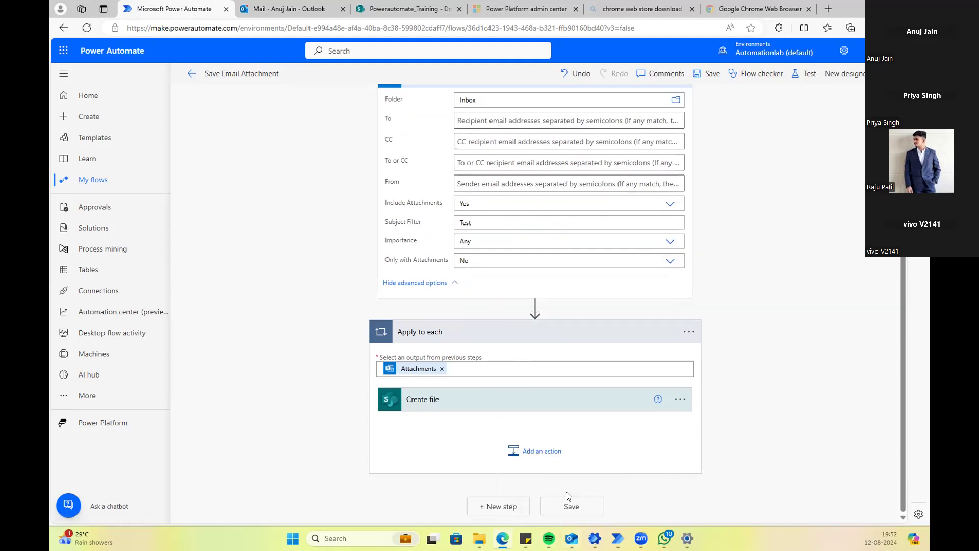
click(567, 506)
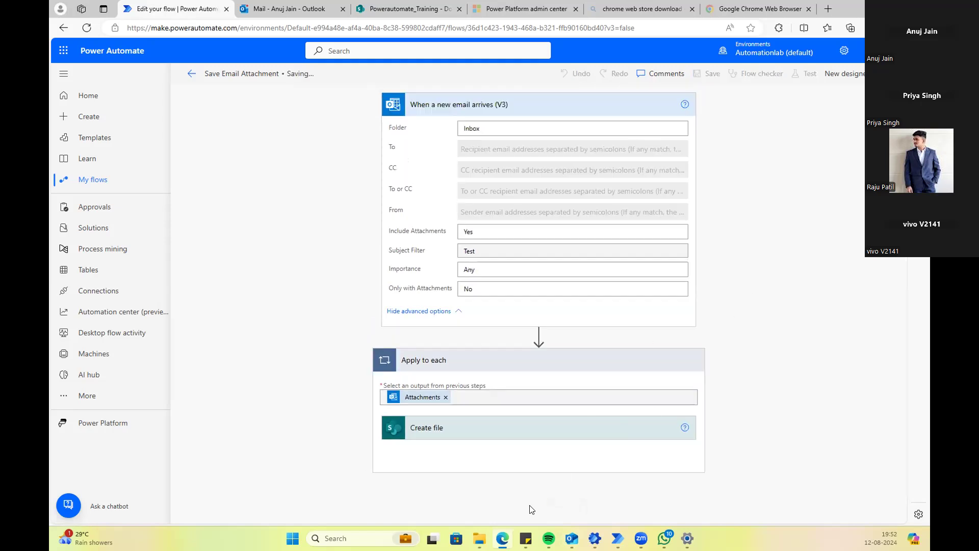
Step: Address the 'new Email with Test' draft to a suggested contact found by searching part of their name
mouse_move(572, 538)
click(571, 479)
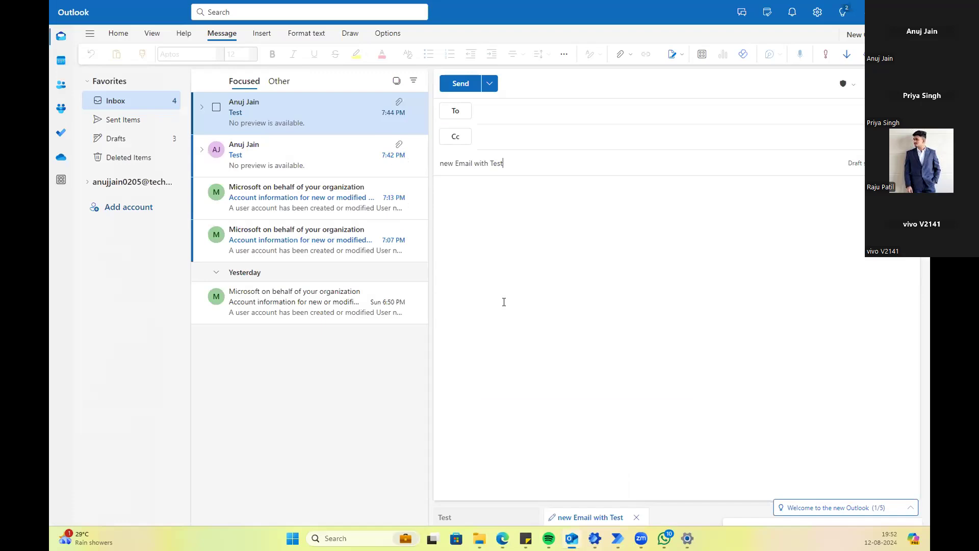
click(505, 113)
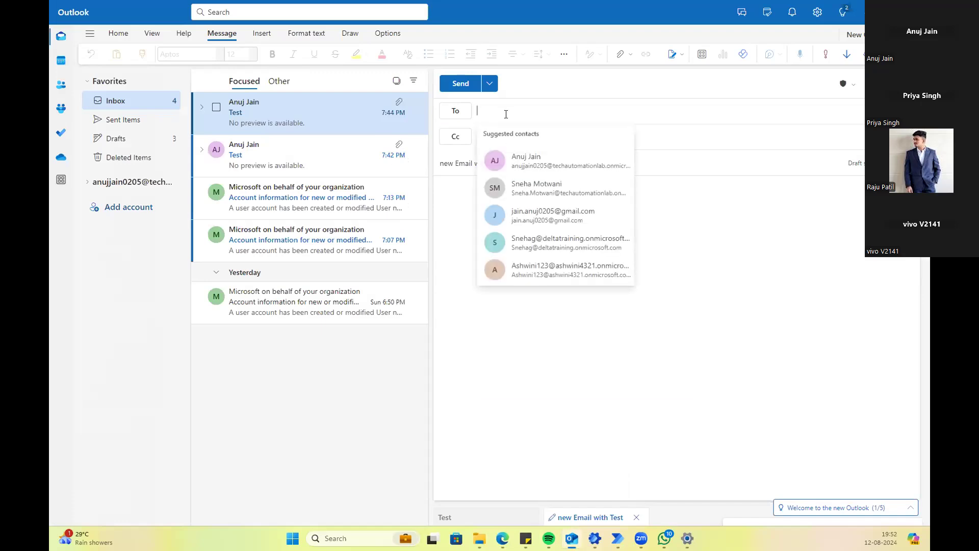
text(aut)
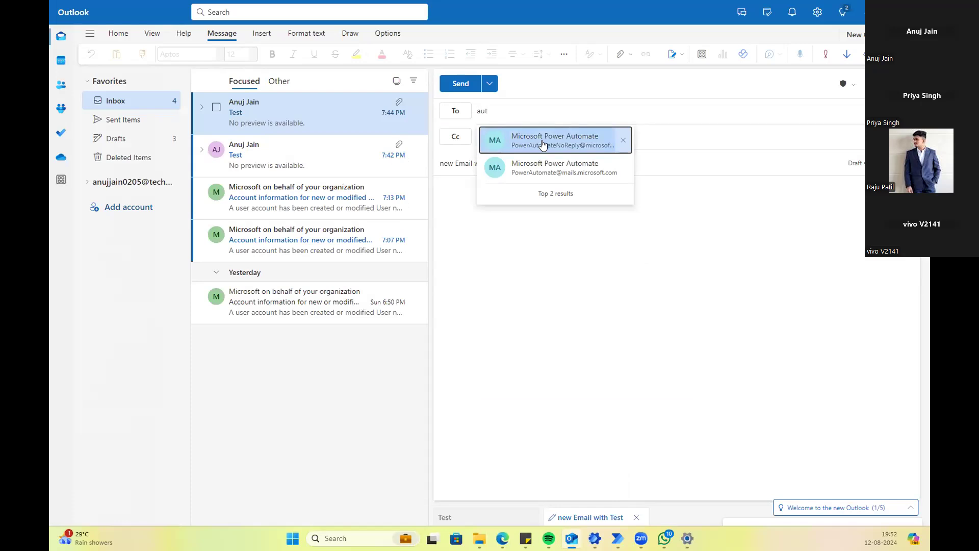
key(BackSpace)
key(BackSpace)
text(m)
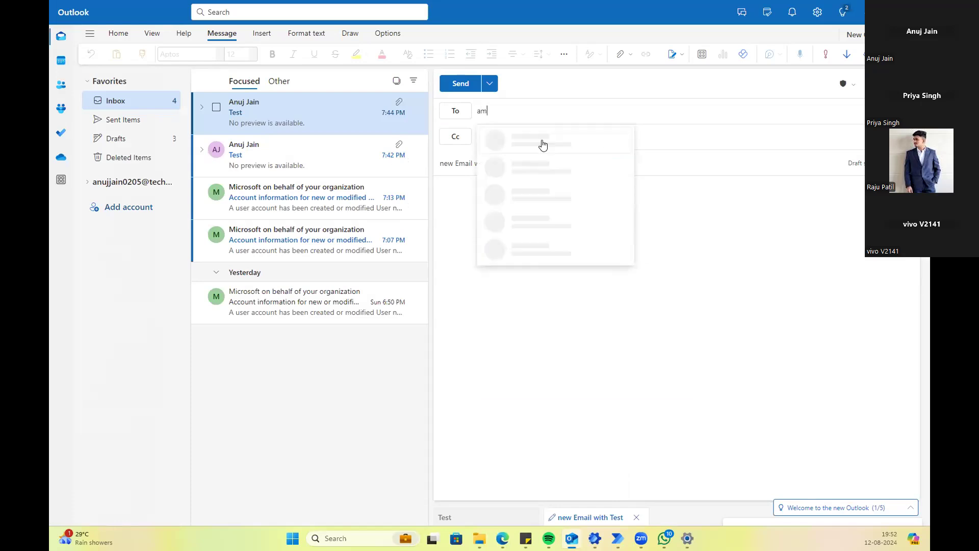
key(BackSpace)
text(nuj)
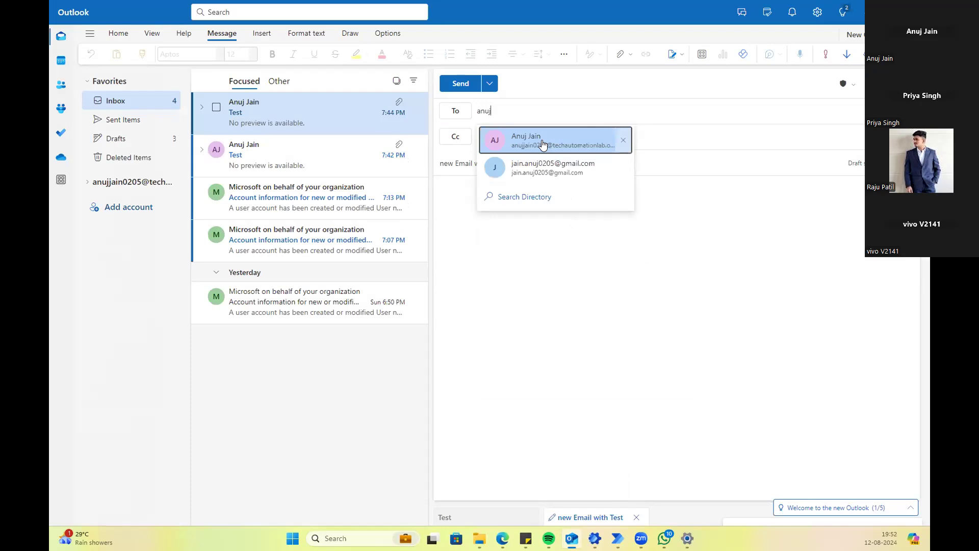
click(543, 141)
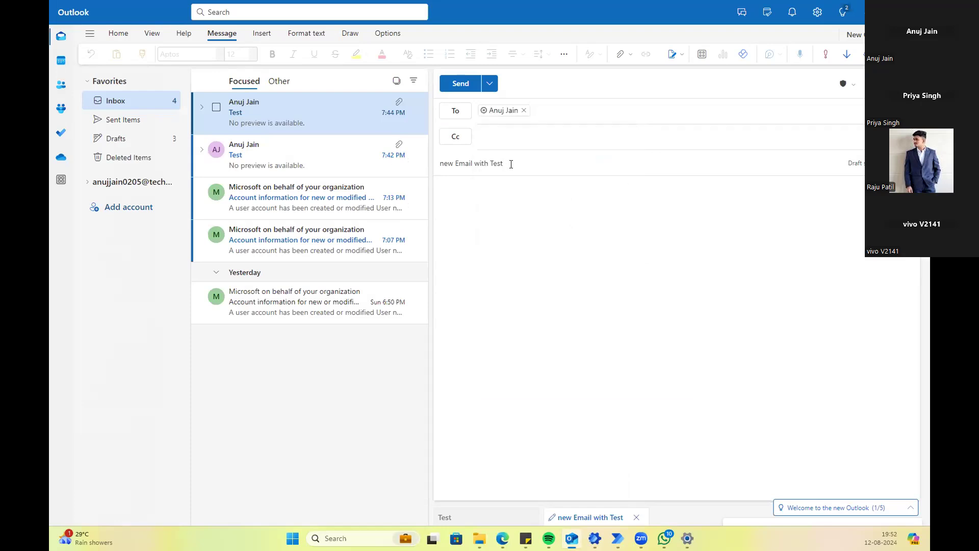
click(489, 200)
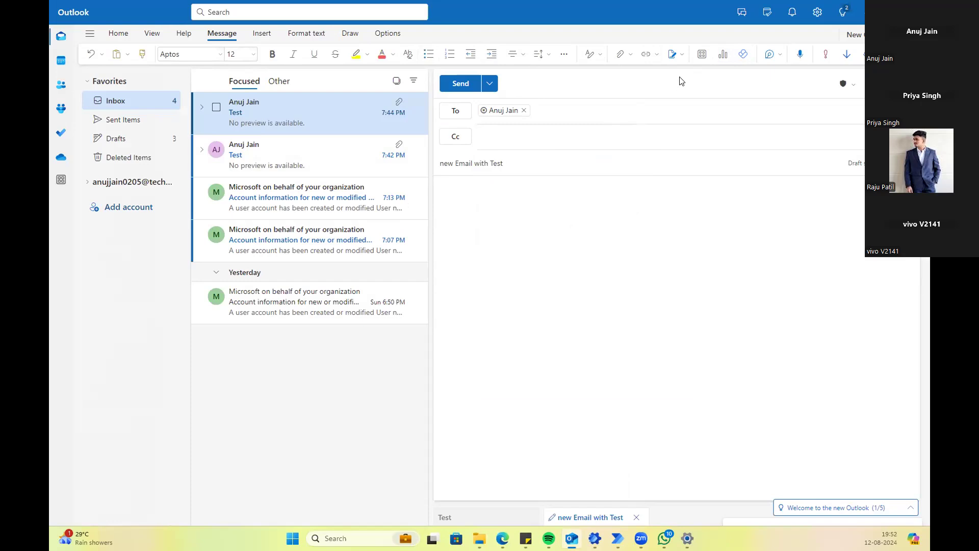
Step: Pick Book1 from the computer to attach, declining the OneDrive upload prompt
click(617, 55)
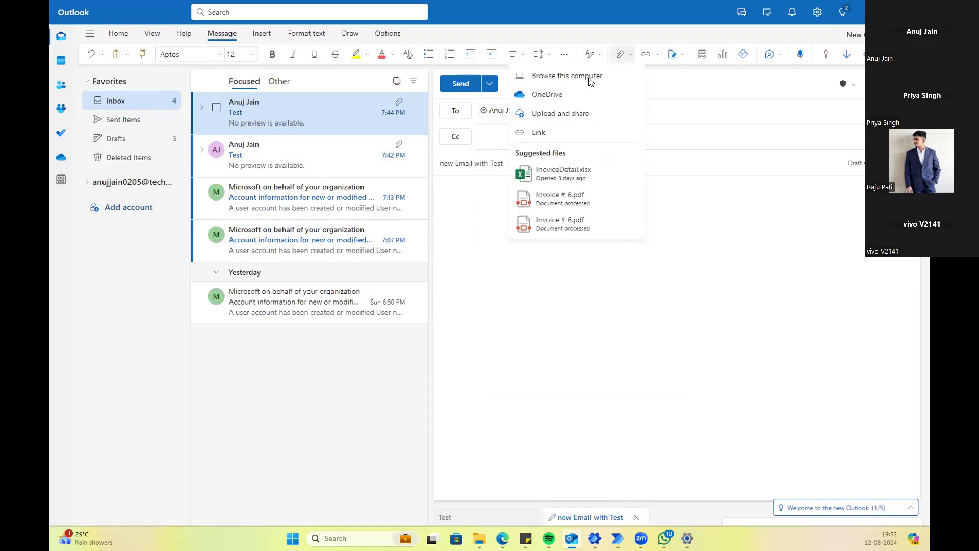
click(557, 114)
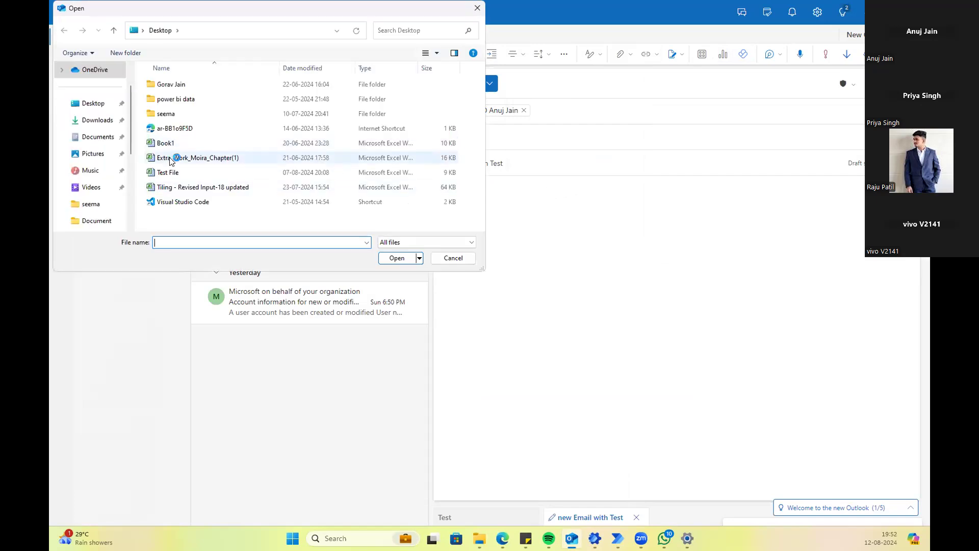
click(172, 144)
key(shift+Down)
key(shift+Down)
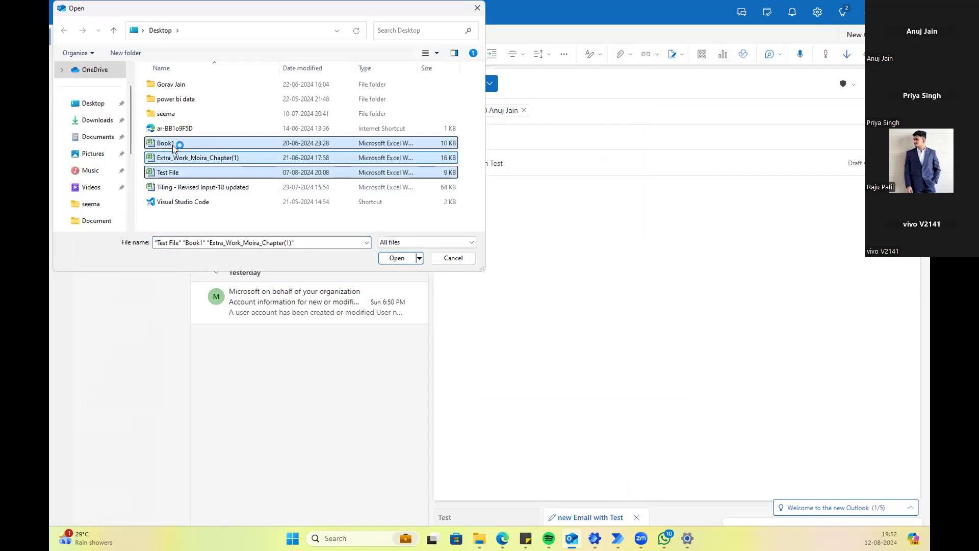
key(shift+Down)
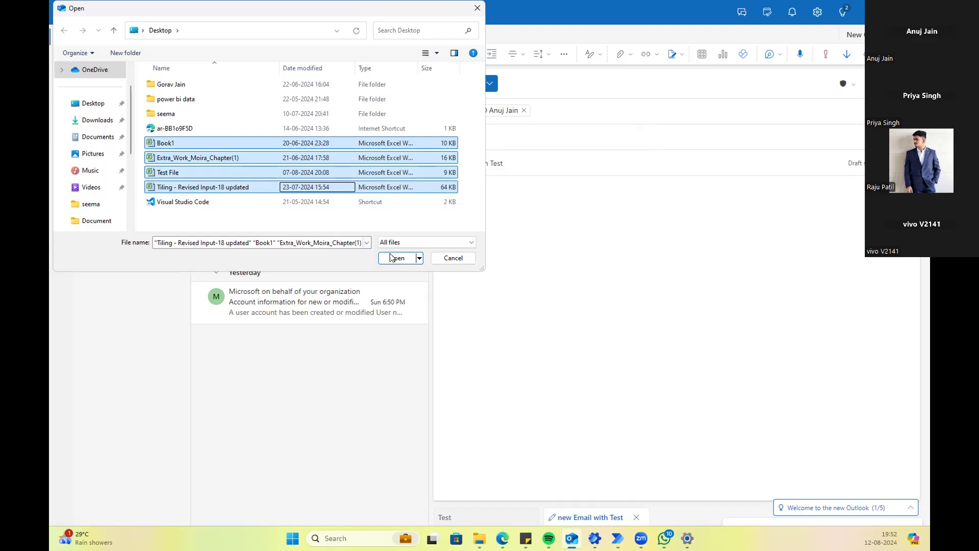
key(shift+Up)
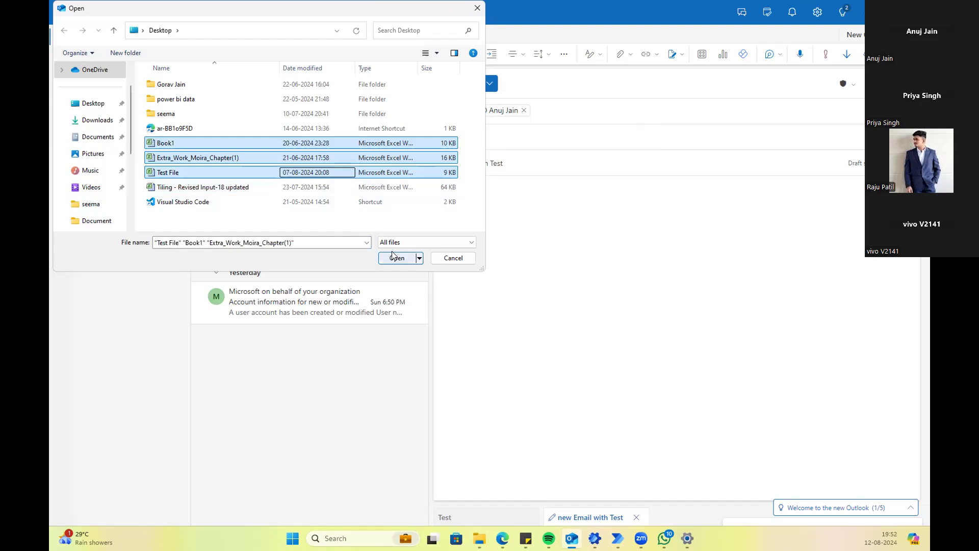
key(shift+Up)
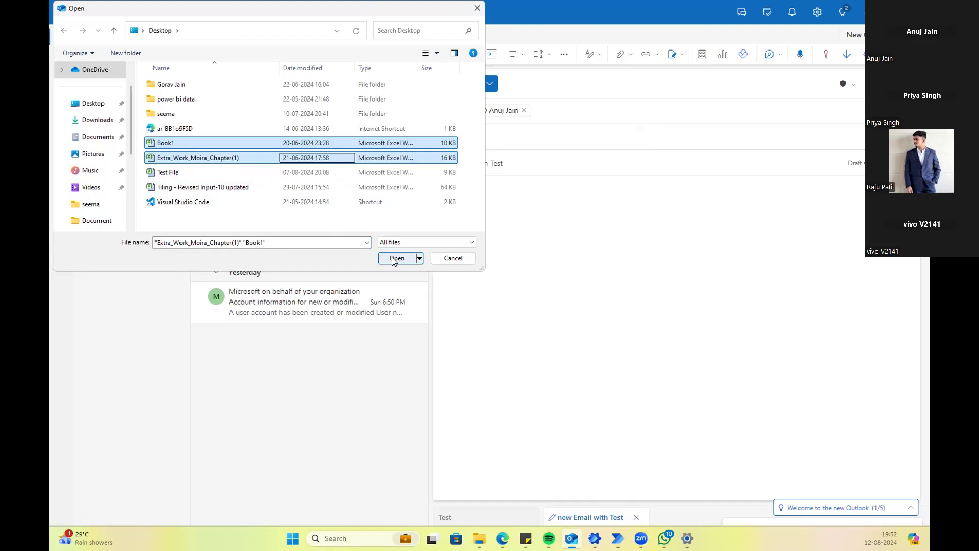
click(394, 259)
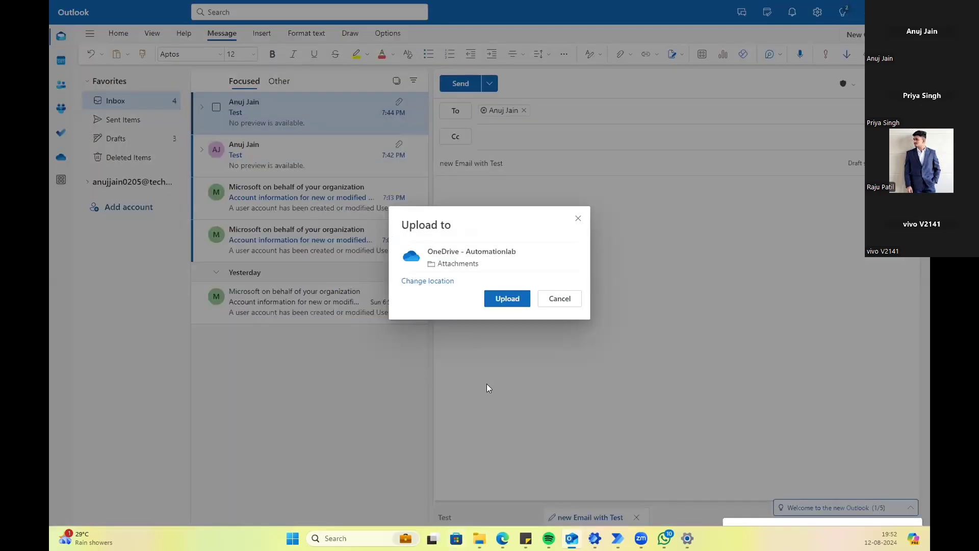
click(560, 299)
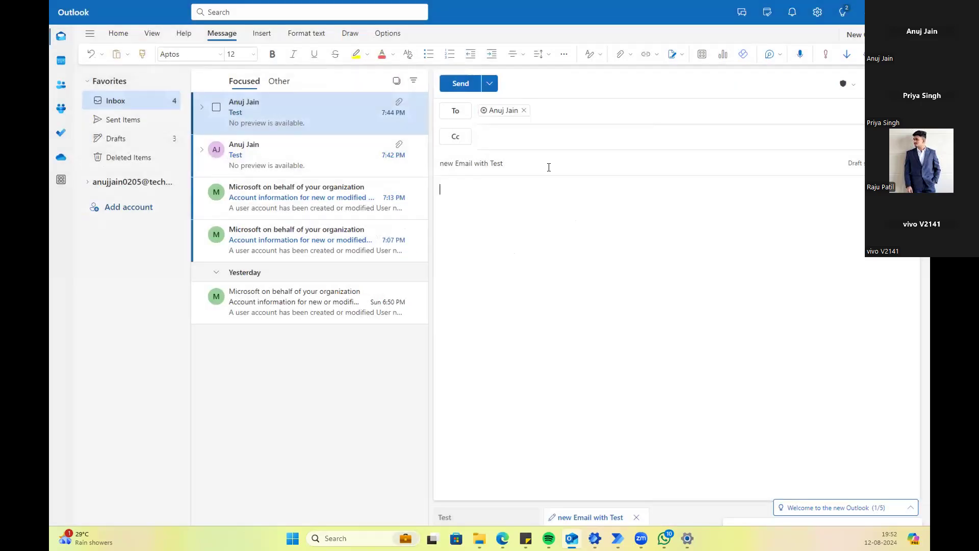
Step: Attach Book1 and Extra_Work_Moira_Chapter(1) from this computer, then return to the browser
click(622, 55)
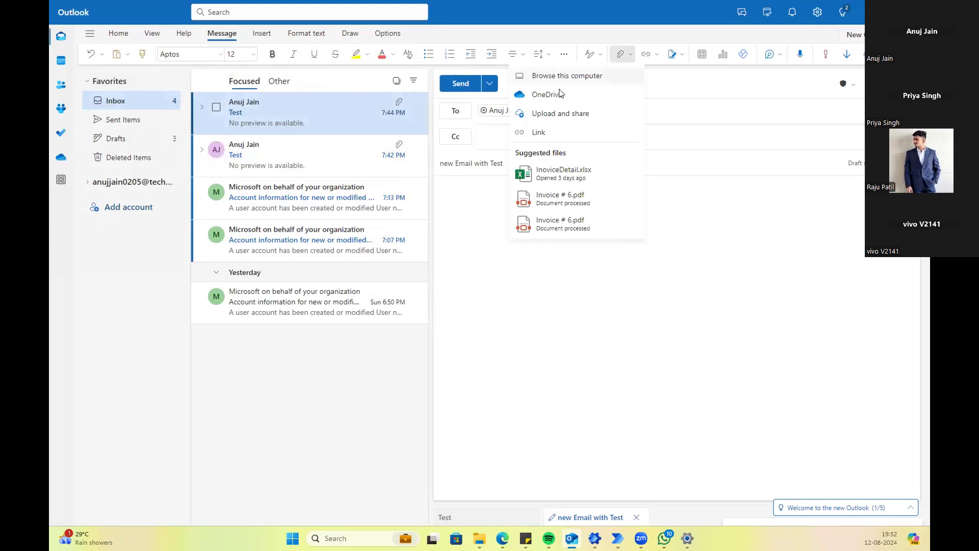
click(556, 83)
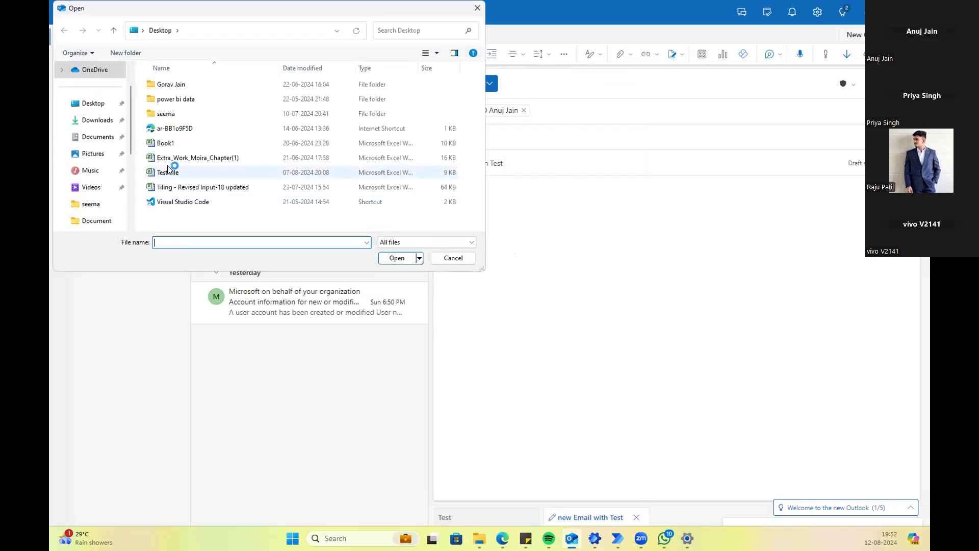
click(162, 145)
key(shift+Down)
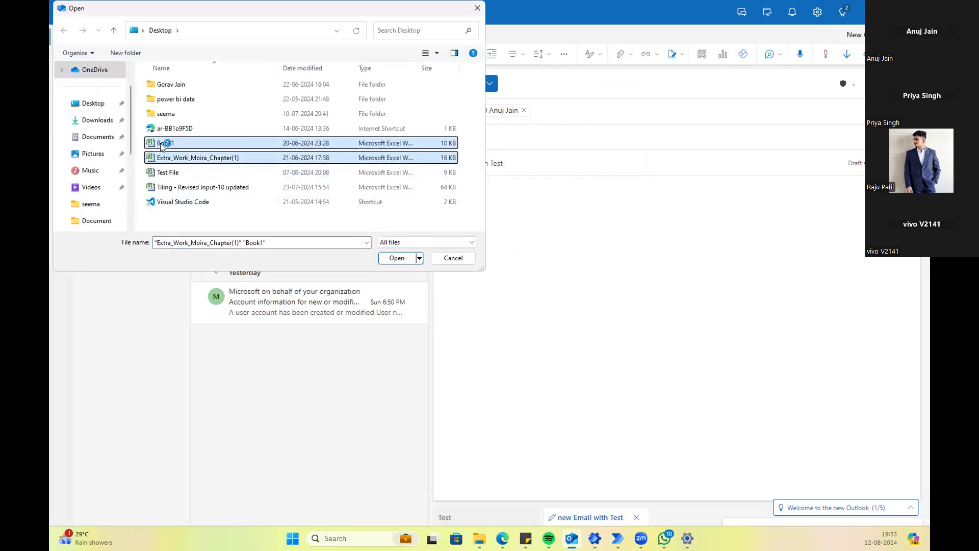
click(396, 258)
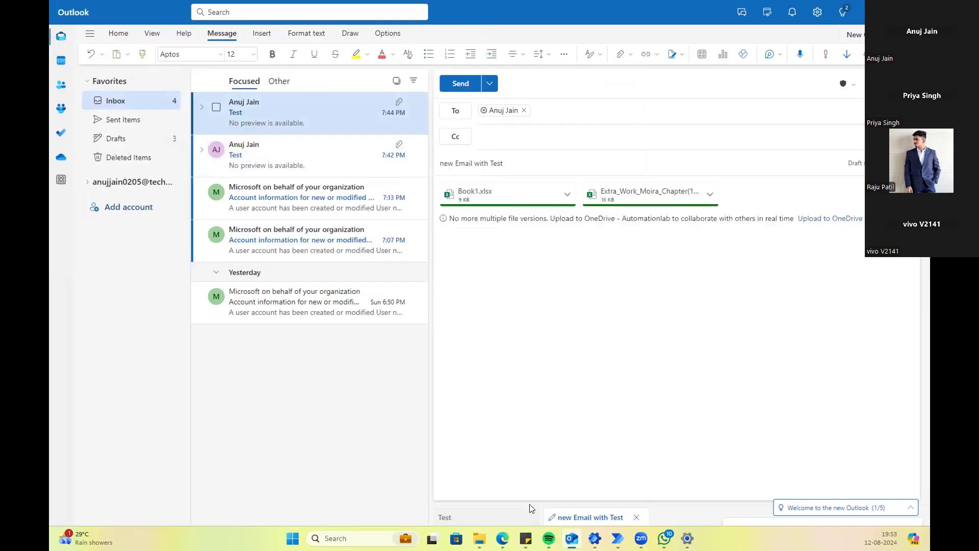
click(502, 538)
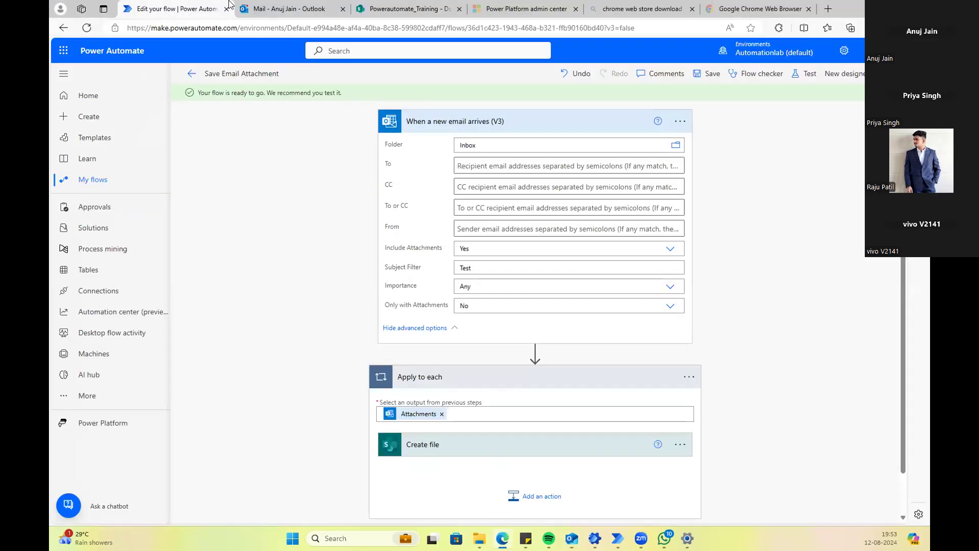
Step: Delete Book1, Extra_Work_Moira_Chapter(1), Test File and Tiling from SharePoint Documents, then return to Outlook
click(378, 8)
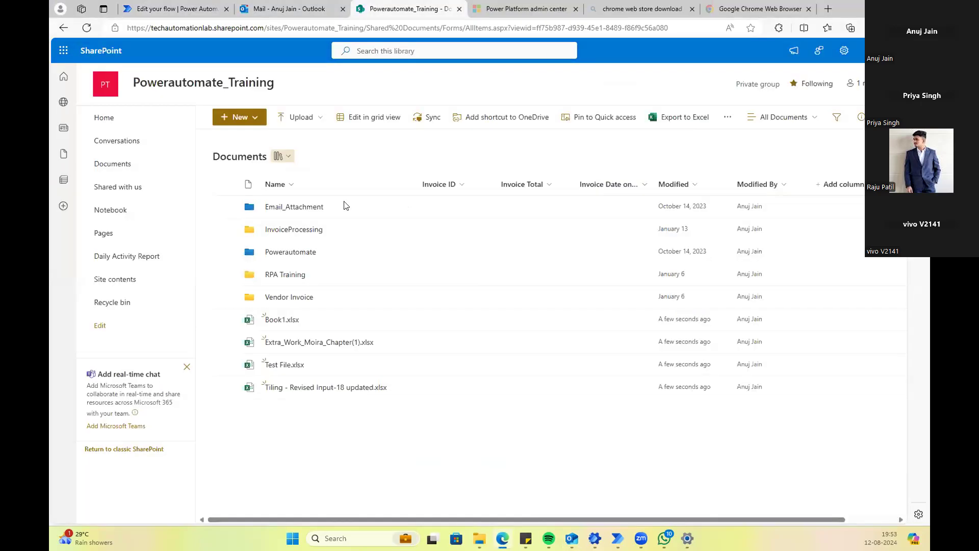
click(225, 319)
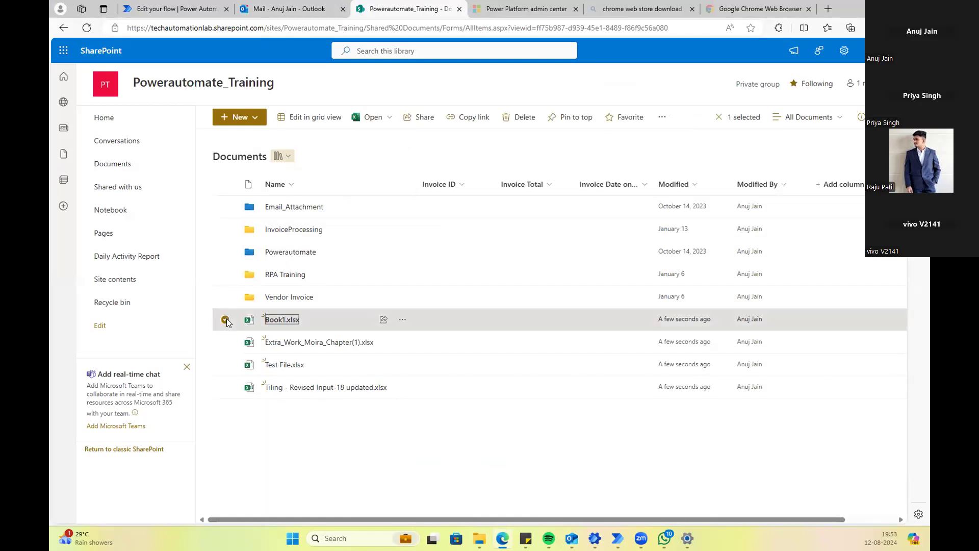
click(225, 342)
click(225, 364)
click(225, 388)
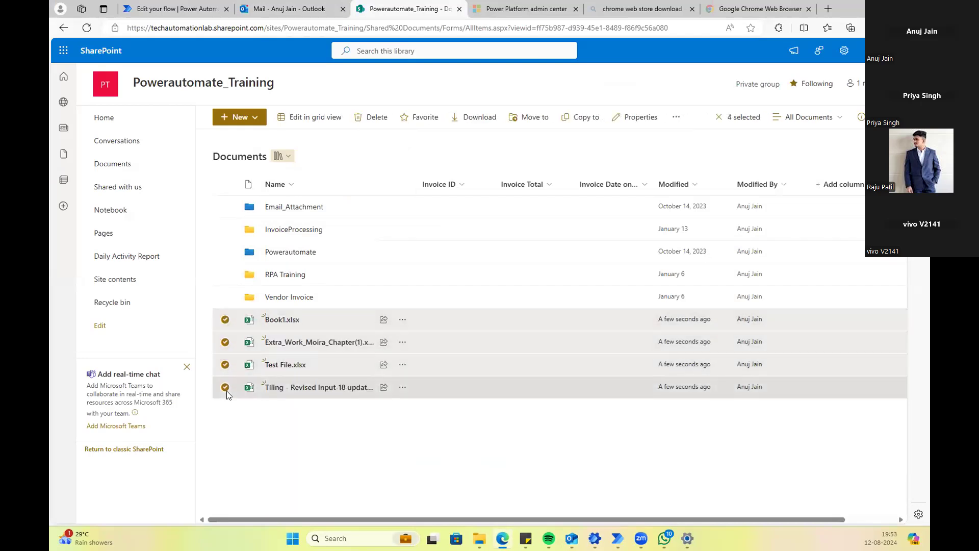
click(383, 127)
click(510, 321)
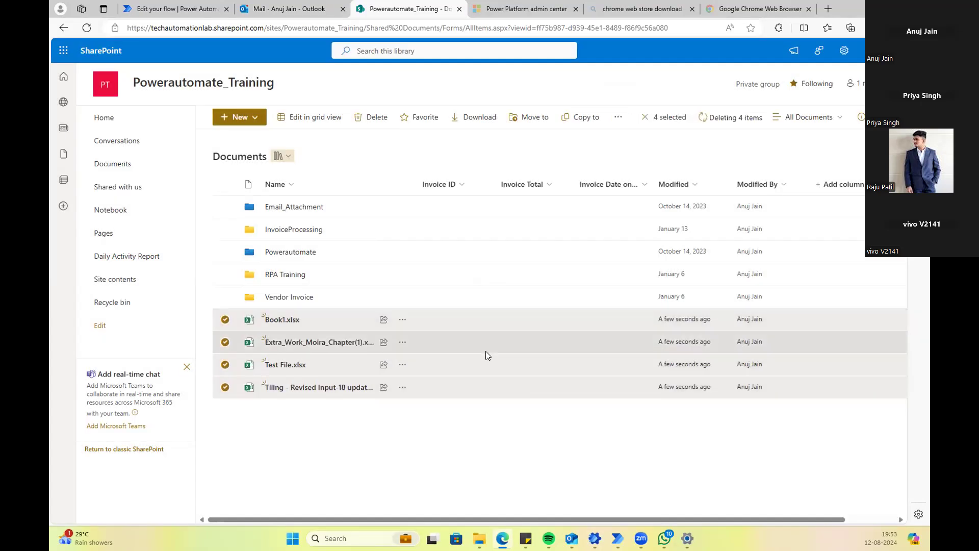
key(alt+Tab)
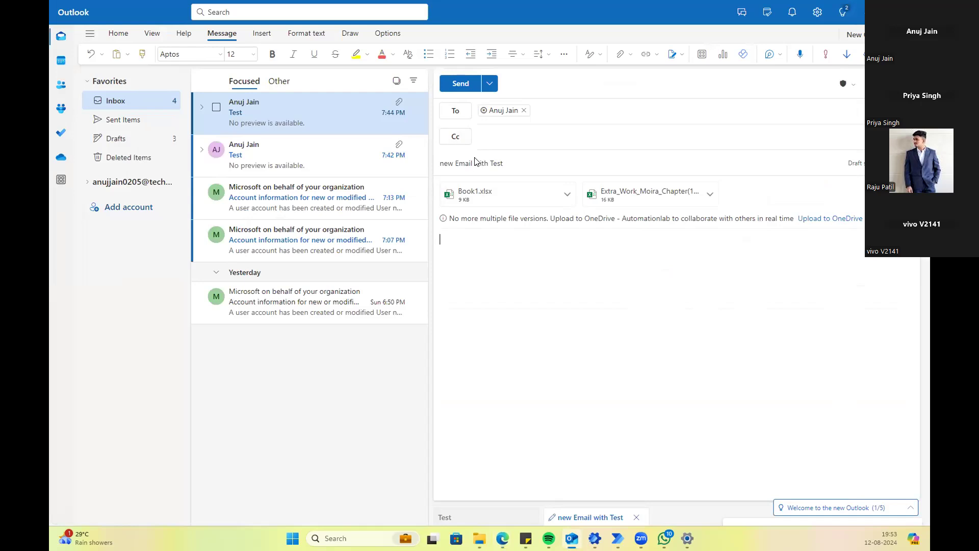
Step: Send 'new Email with Test' with its two spreadsheet attachments and minimize Outlook
click(506, 164)
drag(444, 154, 513, 310)
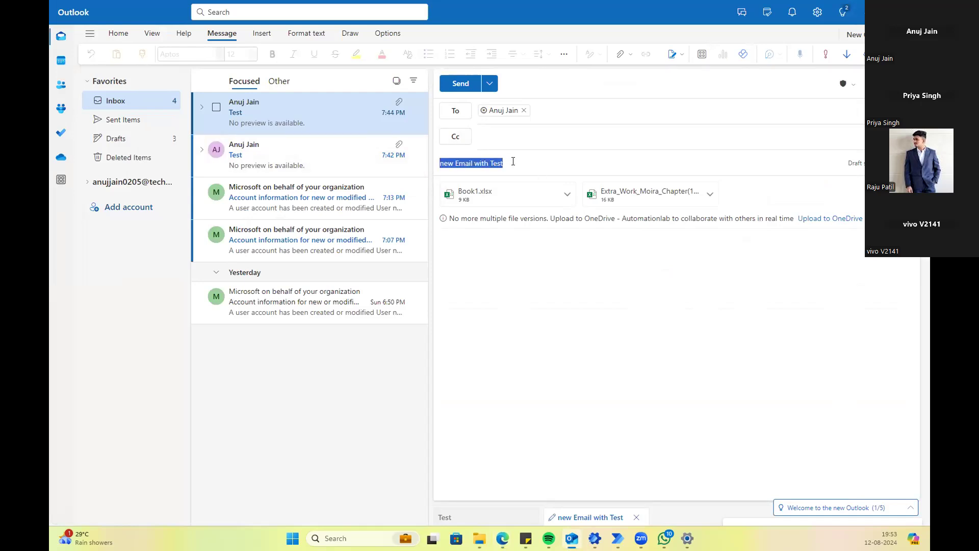
click(454, 91)
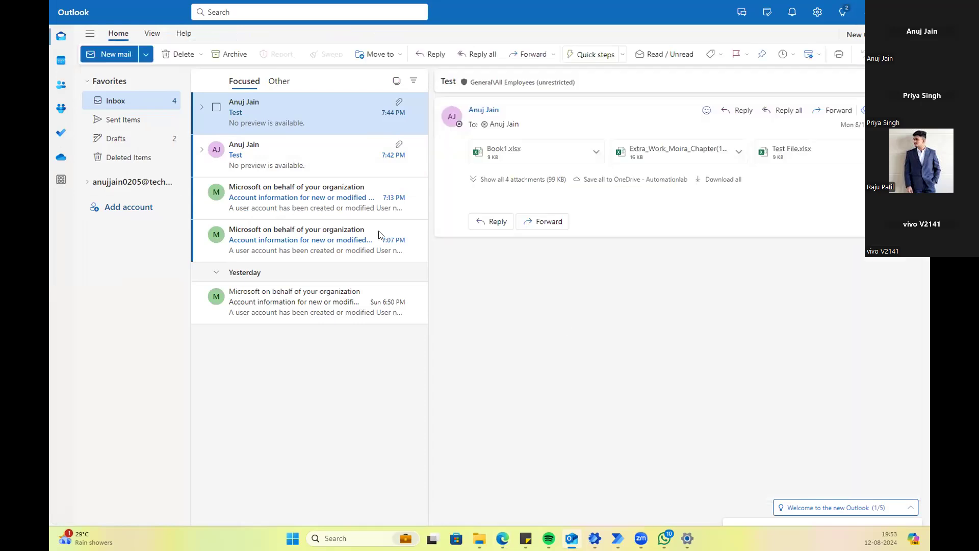
click(867, 12)
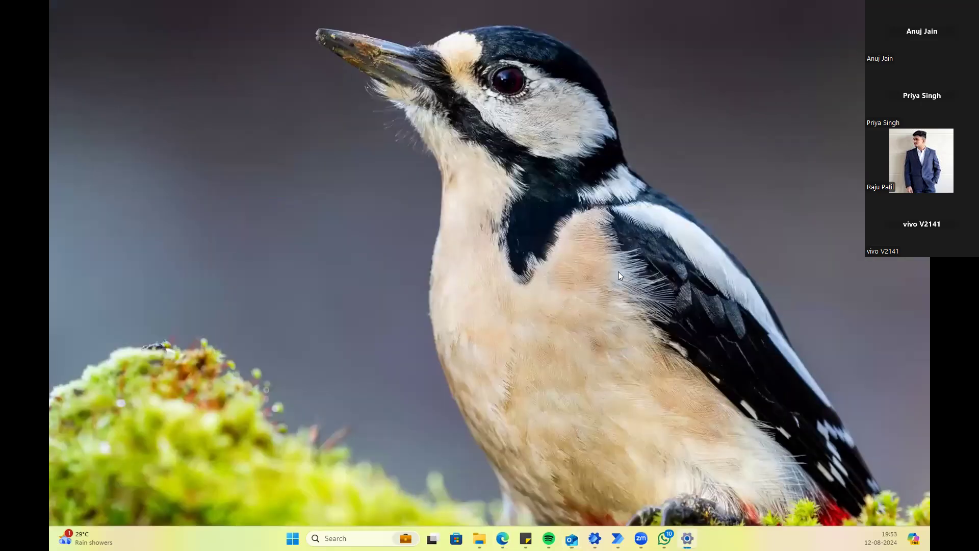
Step: Refresh the SharePoint library repeatedly until Book1.xlsx and Extra_Work_Moira_Chapter(1).xlsx appear
mouse_move(502, 538)
click(485, 483)
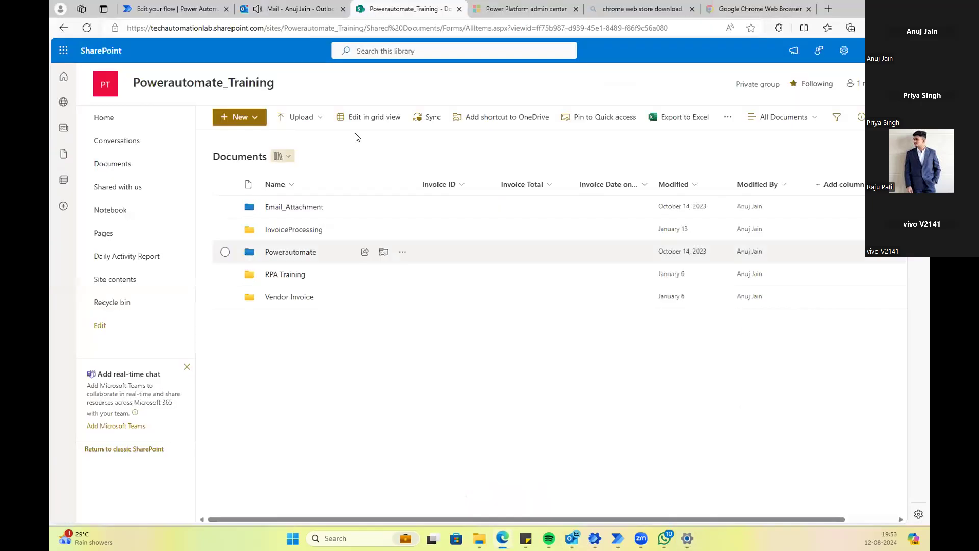
click(153, 9)
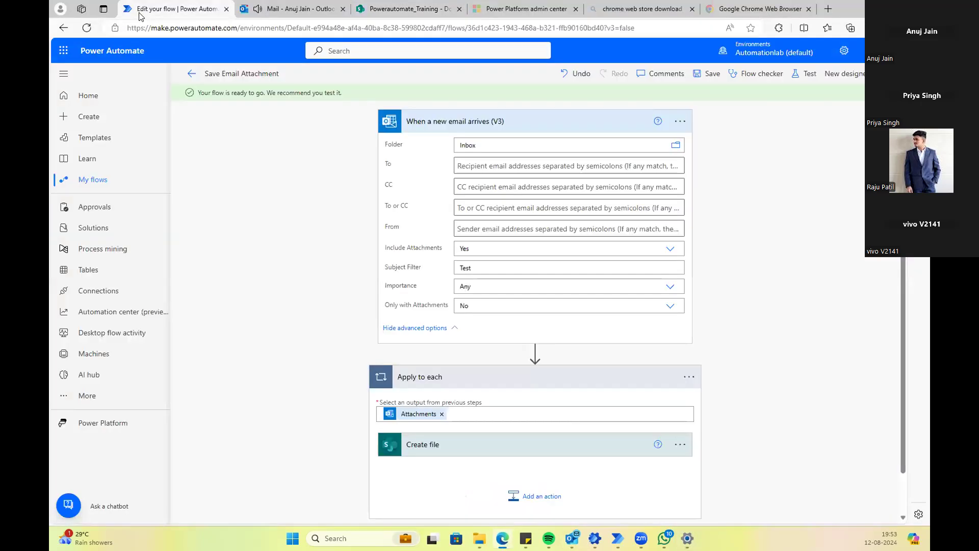
click(239, 11)
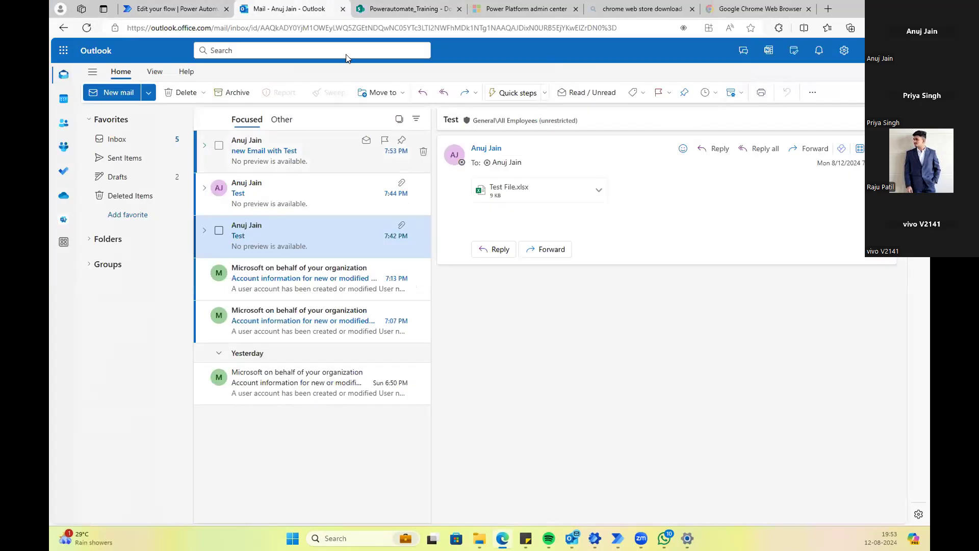
click(375, 9)
click(86, 28)
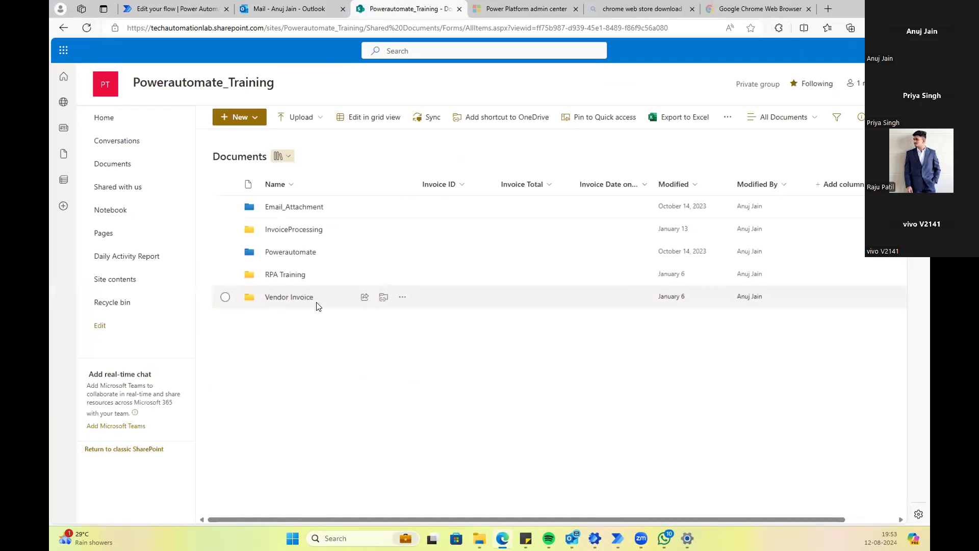
click(91, 30)
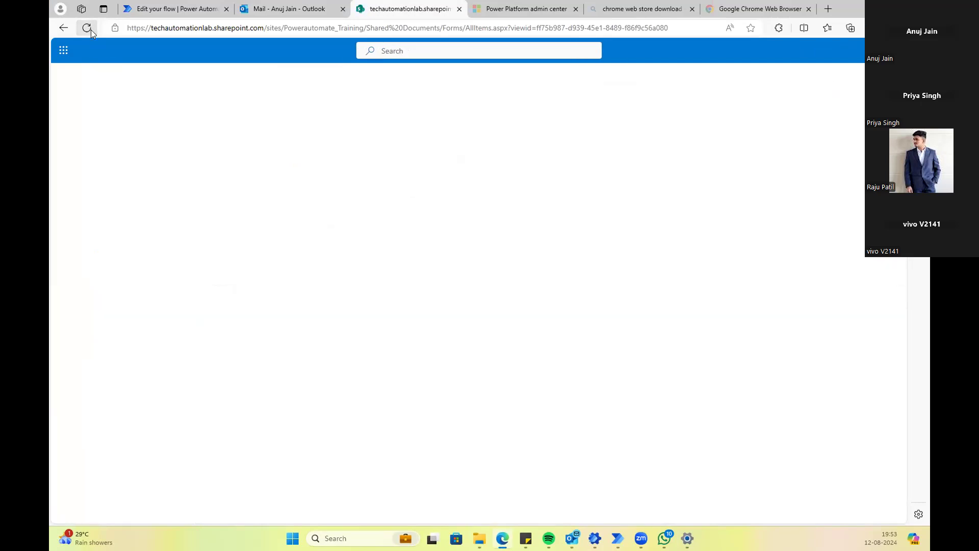
click(91, 29)
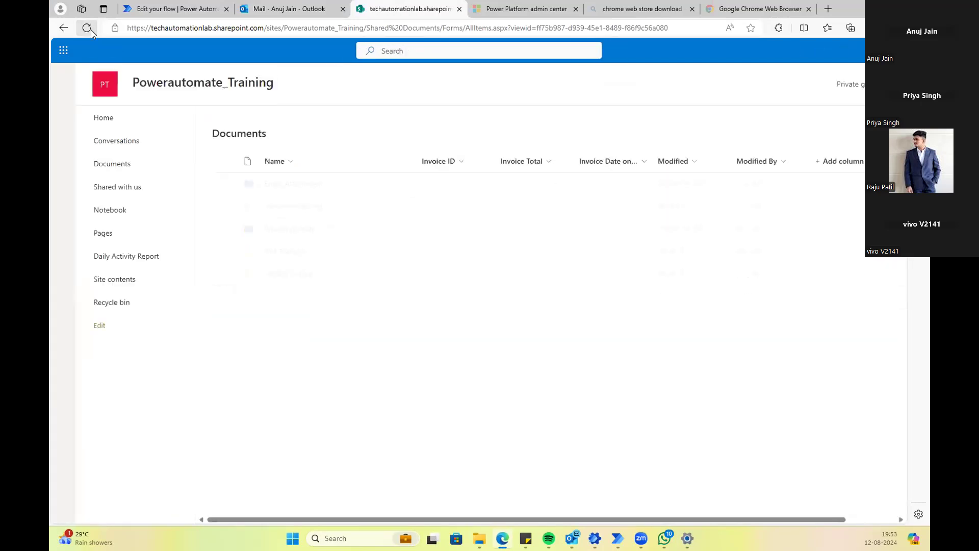
click(90, 30)
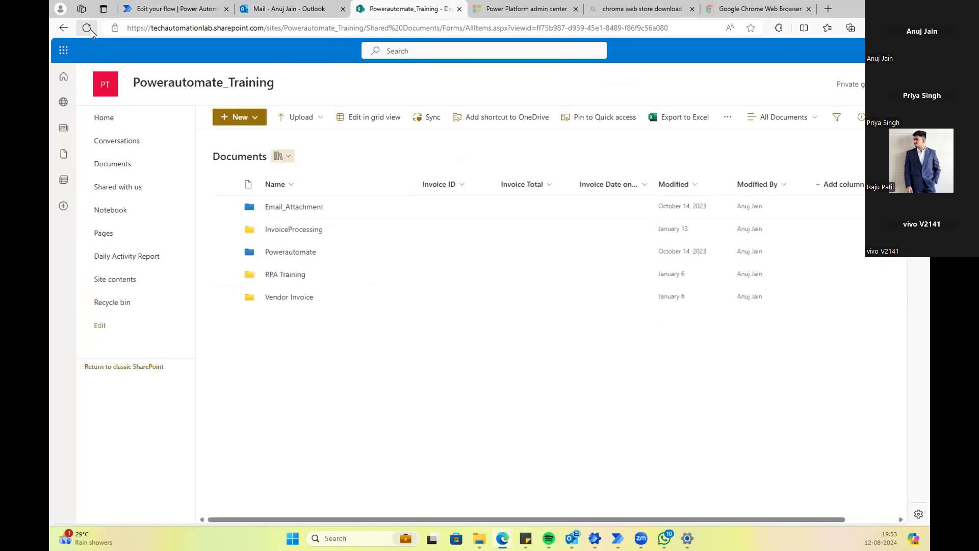
click(90, 29)
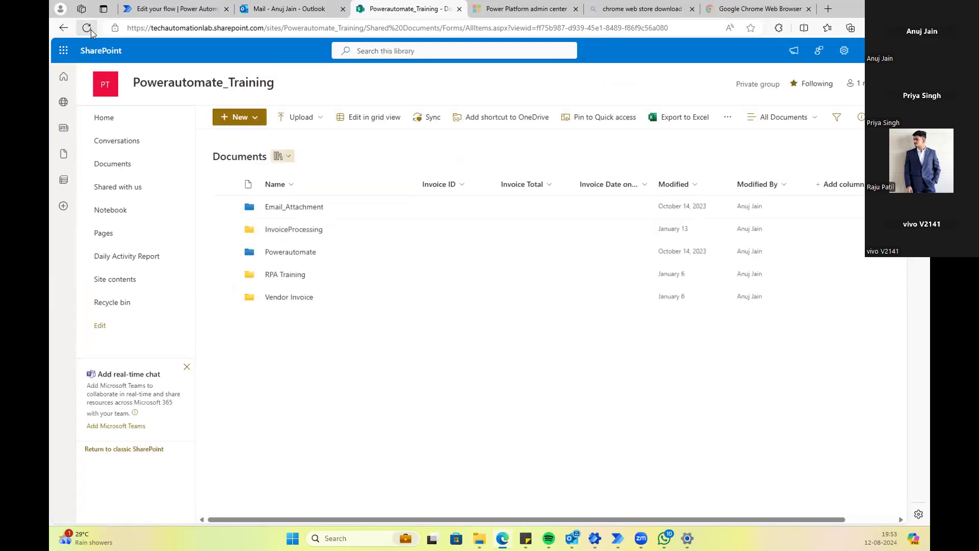
click(91, 29)
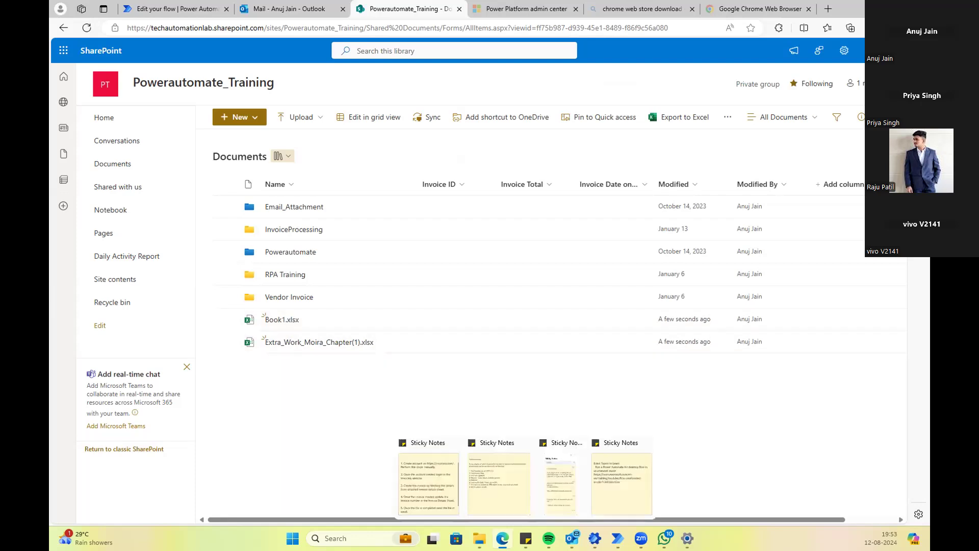
Step: Delete Book1.xlsx and Extra_Work_Moira_Chapter(1).xlsx from the library, then bring up Outlook's blank draft
mouse_move(572, 538)
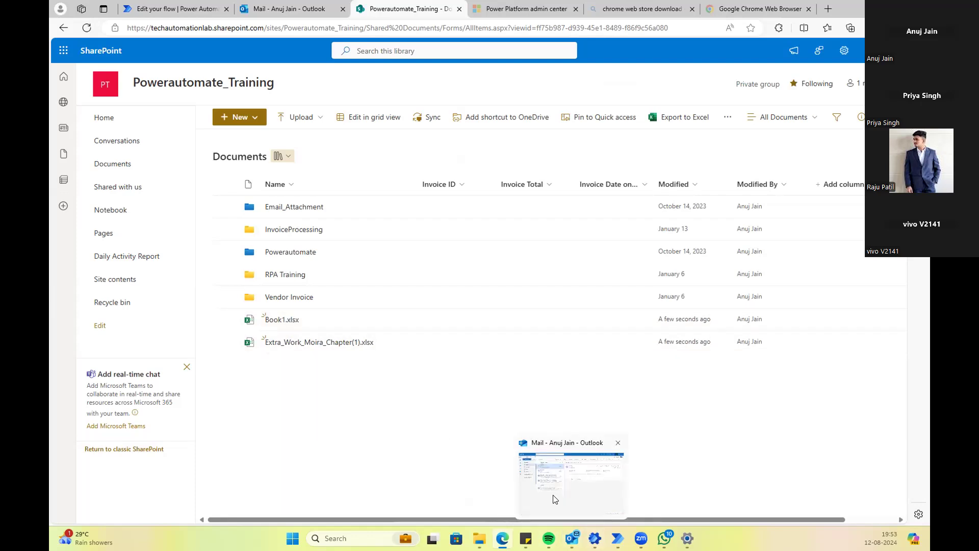
click(224, 319)
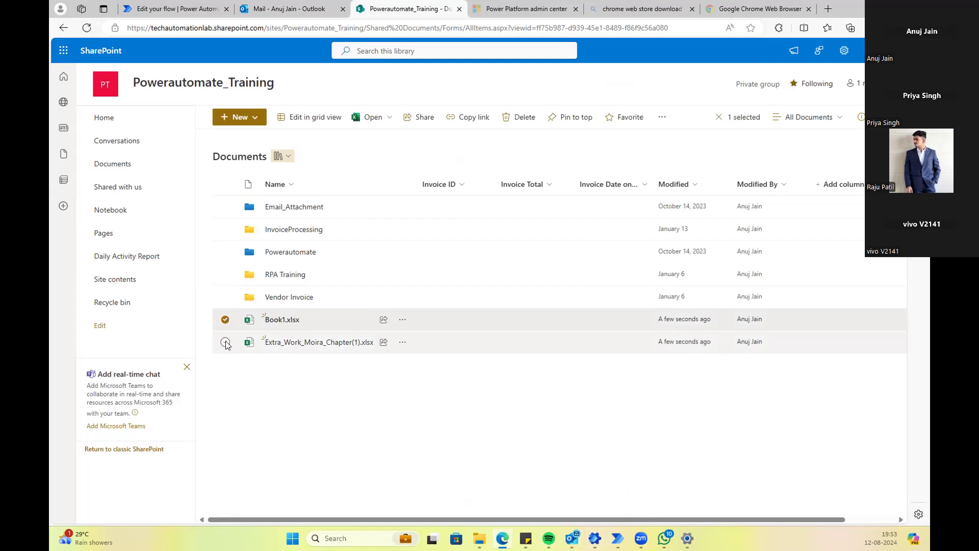
click(226, 342)
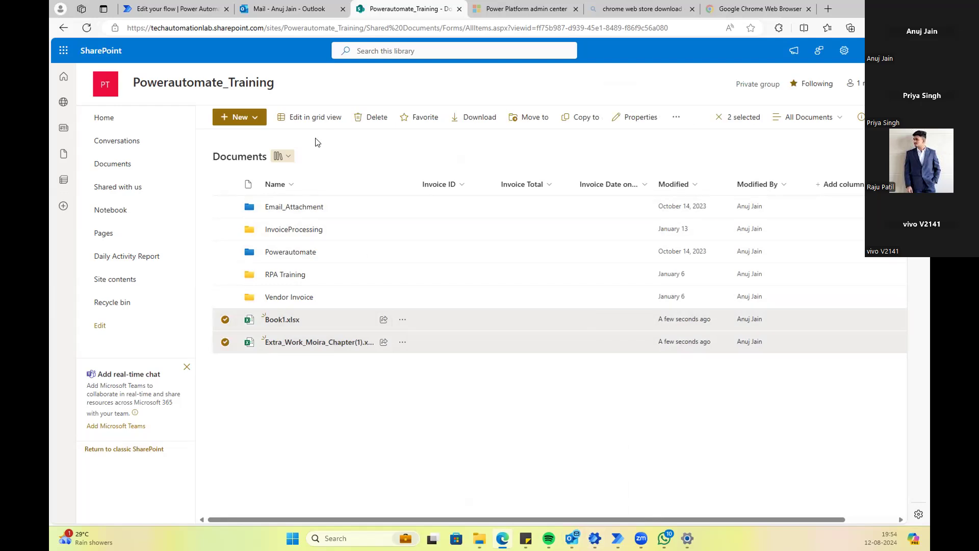
click(379, 120)
click(507, 322)
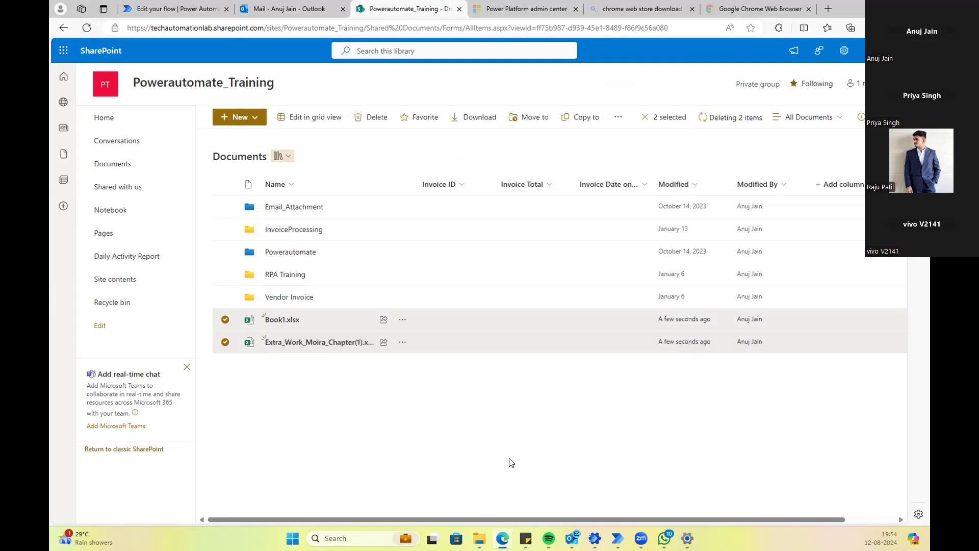
mouse_move(562, 524)
click(568, 481)
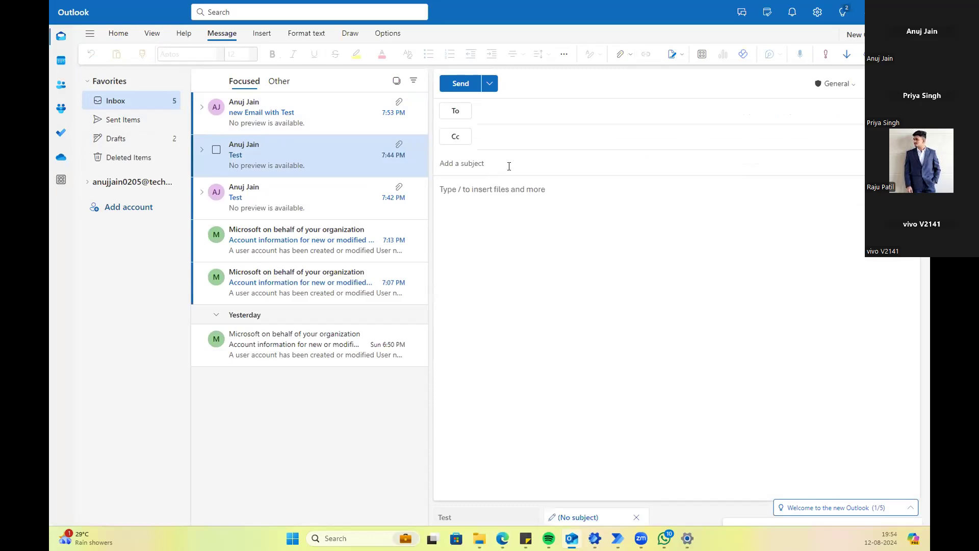
Step: Give the draft the subject 'Training' and address it to the user's own account
text(Training)
click(528, 114)
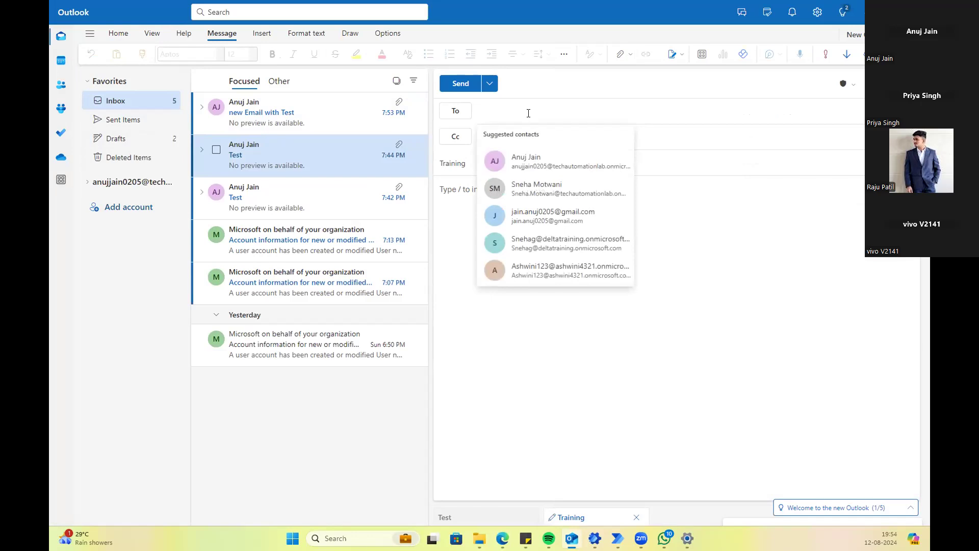
text(hi)
key(BackSpace)
key(BackSpace)
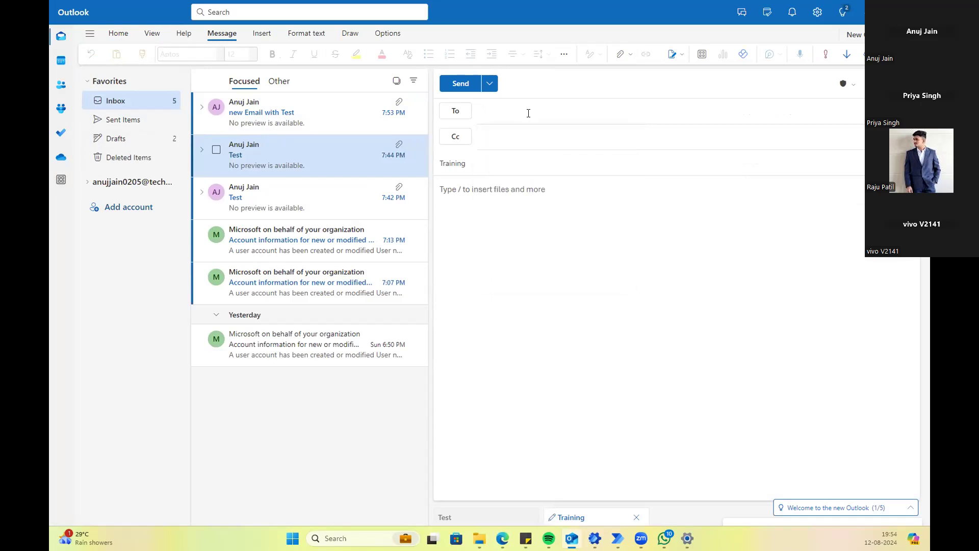
text(Anuj)
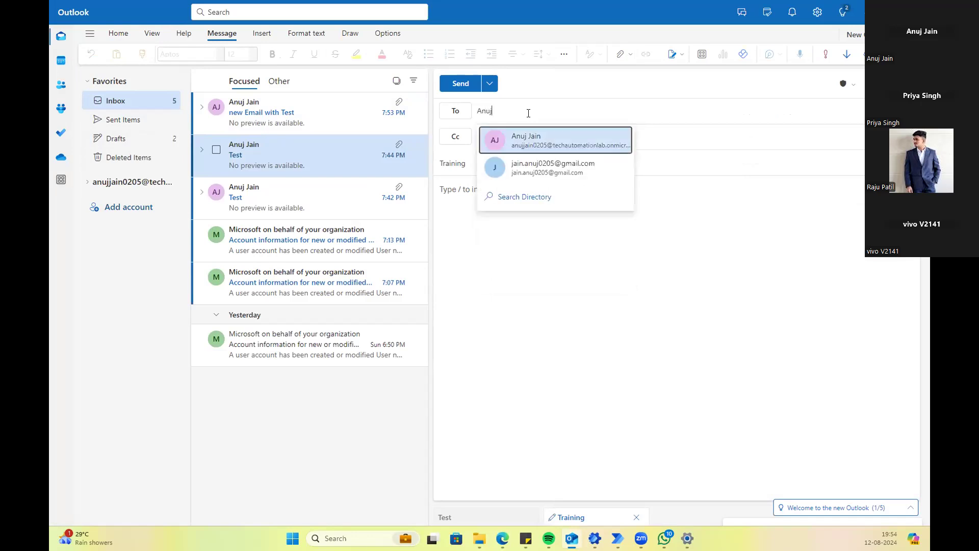
click(521, 147)
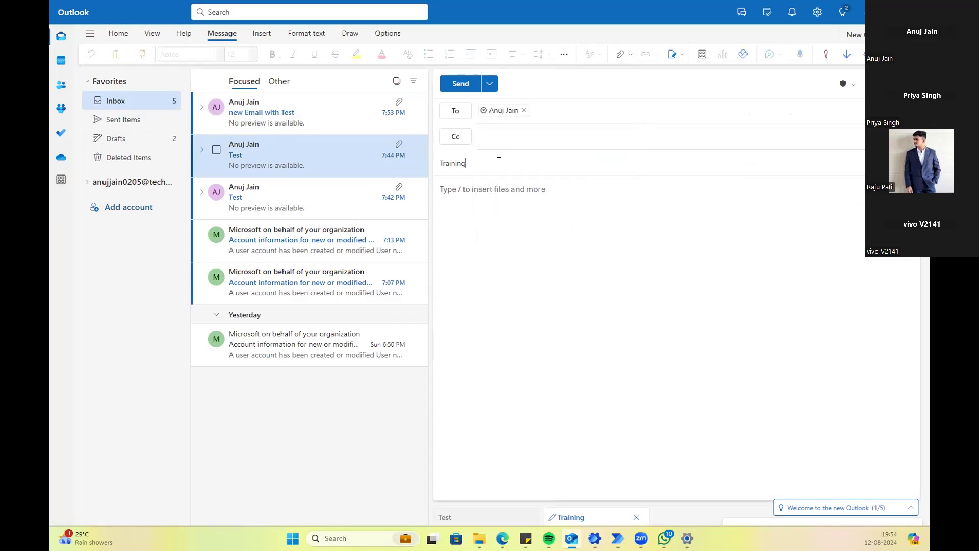
Step: Attach Book1 and Extra_Work_Moira_Chapter(1) from the computer, then minimize Outlook
click(626, 55)
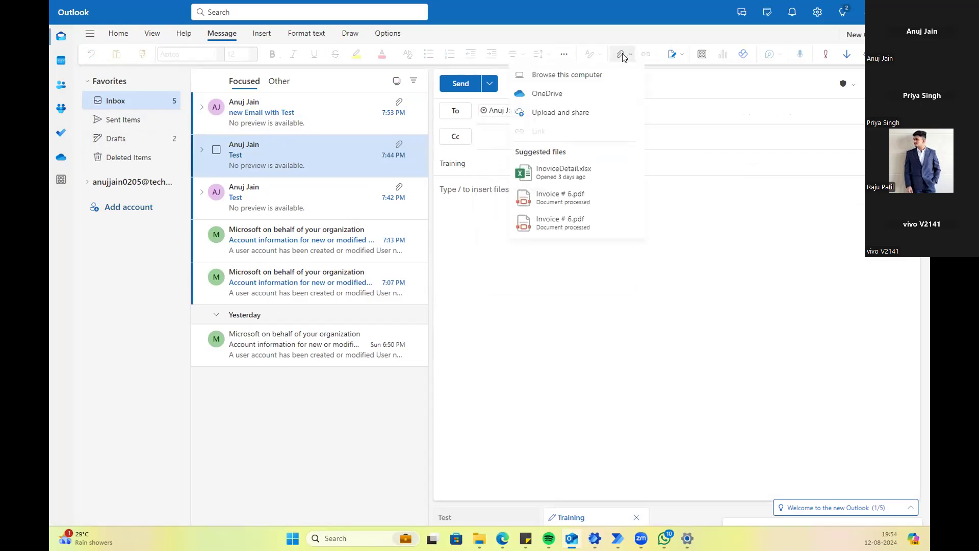
click(555, 77)
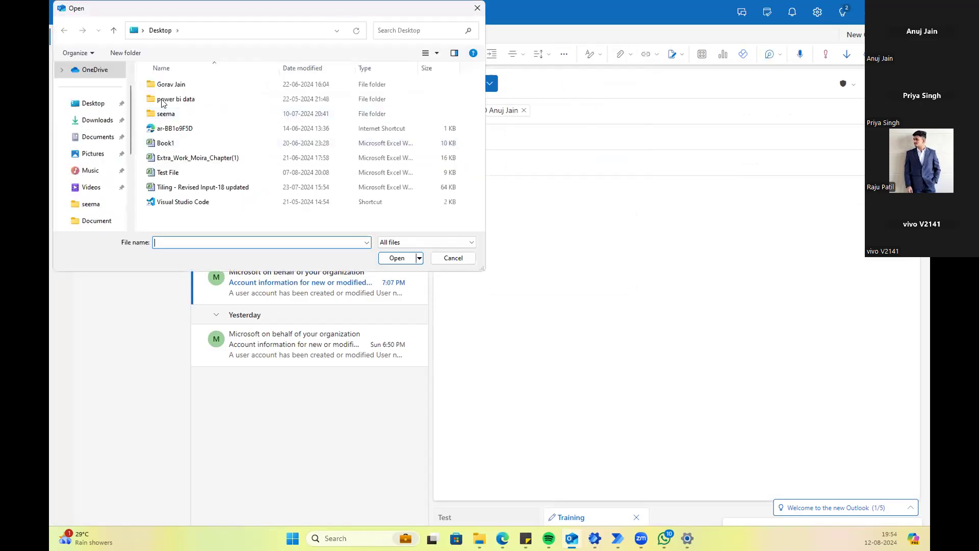
click(172, 142)
ctrl+click(183, 156)
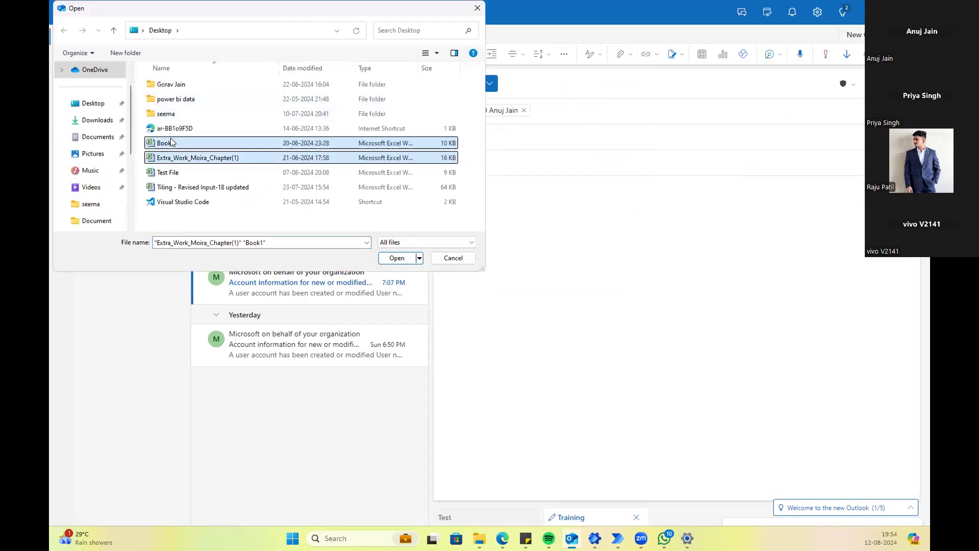
click(397, 257)
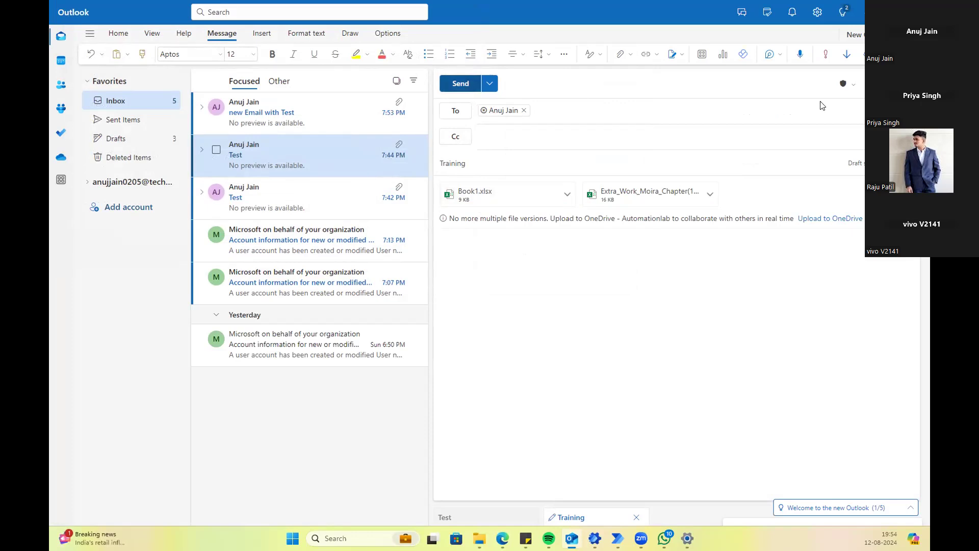
click(868, 10)
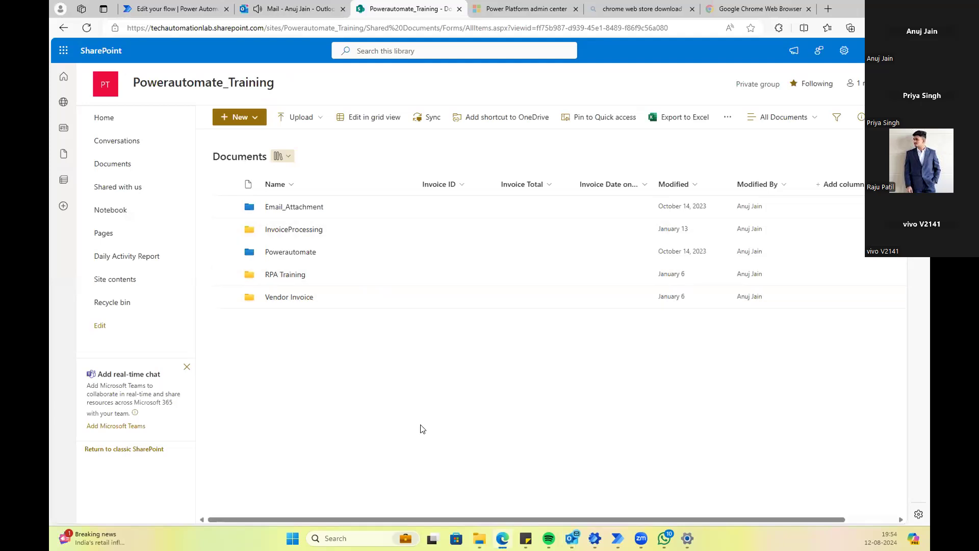
Step: Reload the SharePoint library several times, still only five folders, then open My flows
click(86, 31)
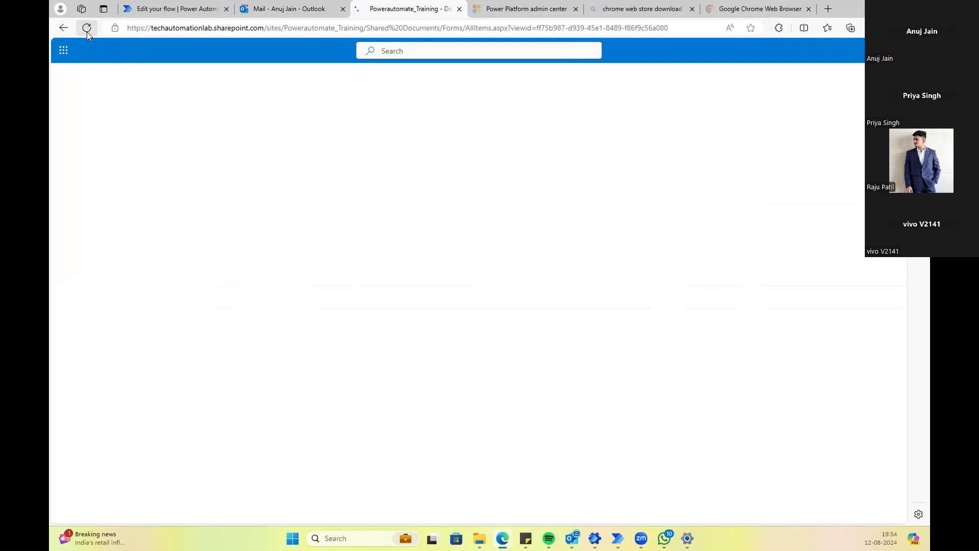
click(86, 32)
click(86, 31)
click(87, 31)
click(87, 32)
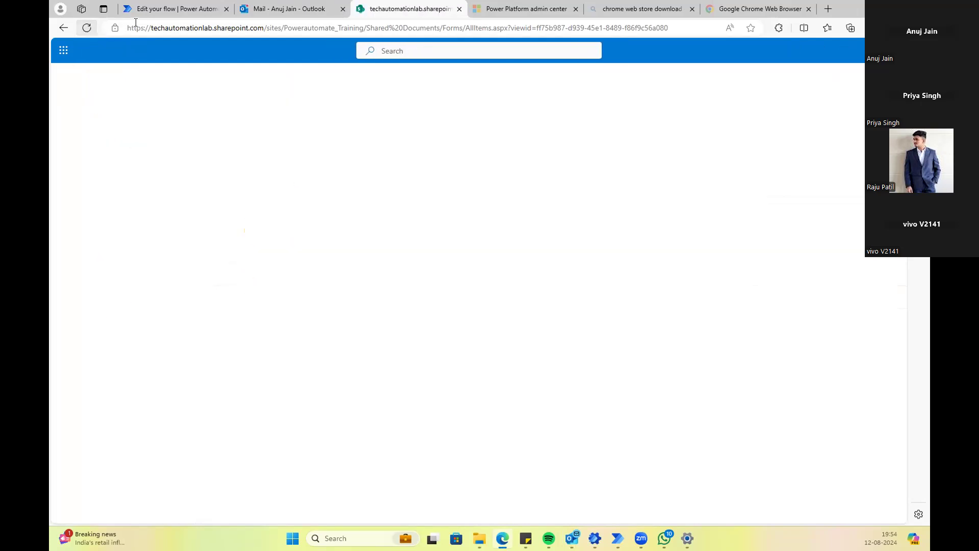
click(162, 10)
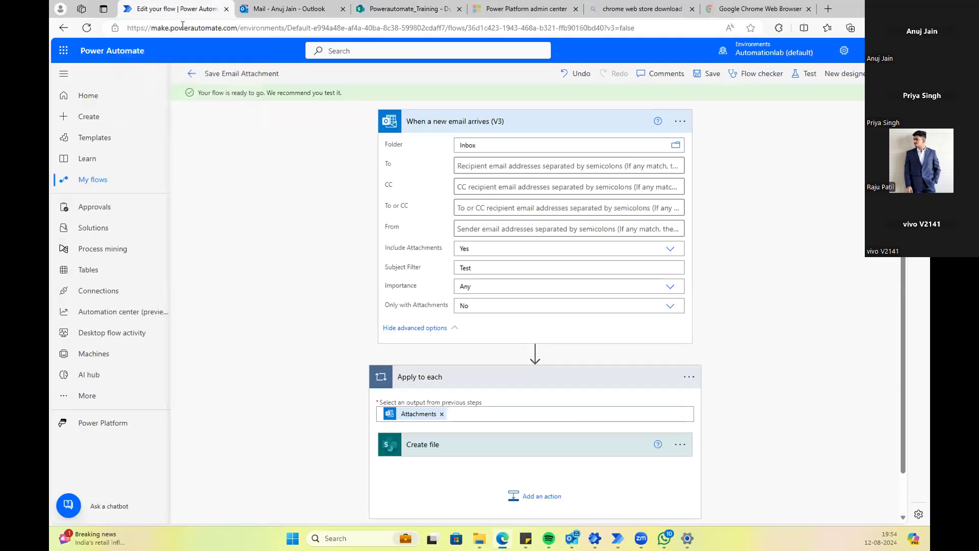
click(97, 183)
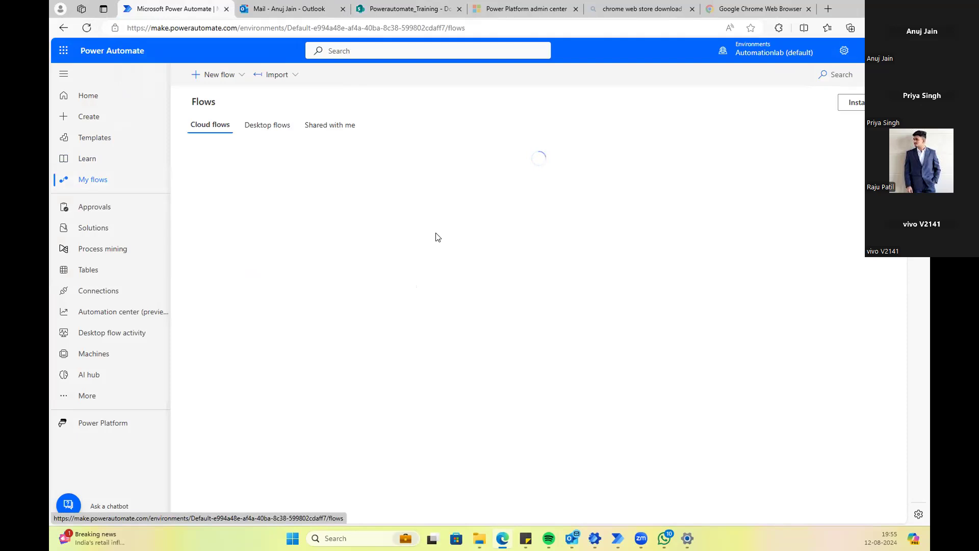
Step: Check the mailbox and reload the SharePoint library for newly saved files
click(290, 11)
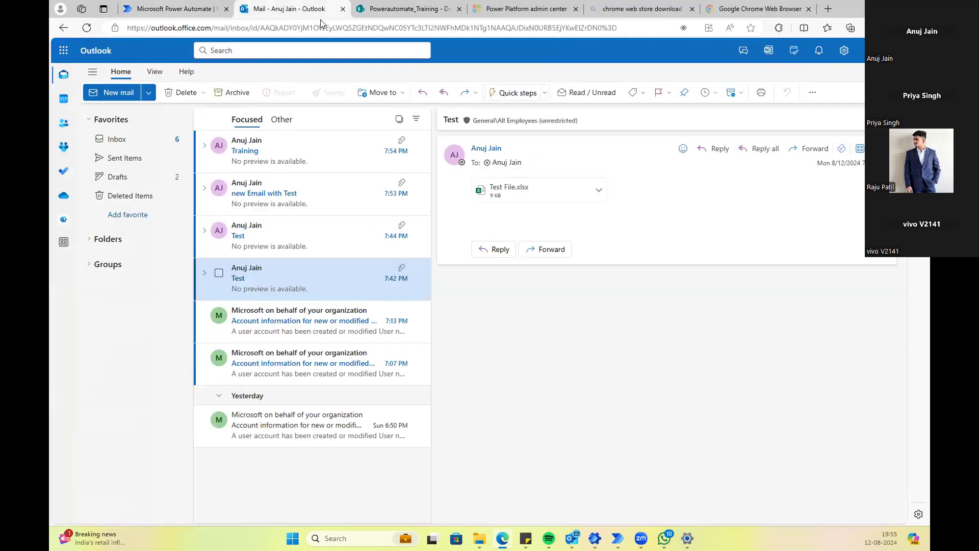
click(391, 9)
click(86, 28)
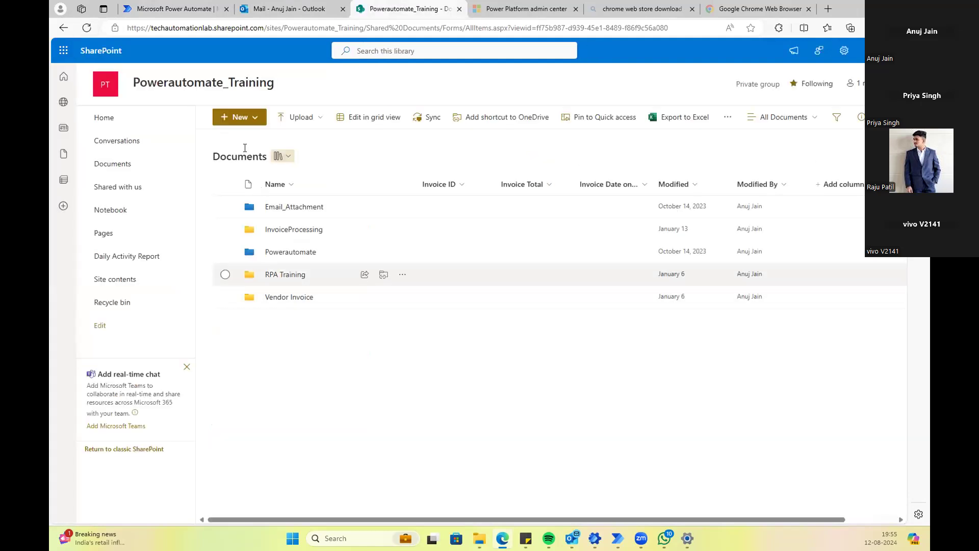
Step: Open Save Email Attachment for editing to review the trigger's Subject Filter 'Test', then return
click(176, 13)
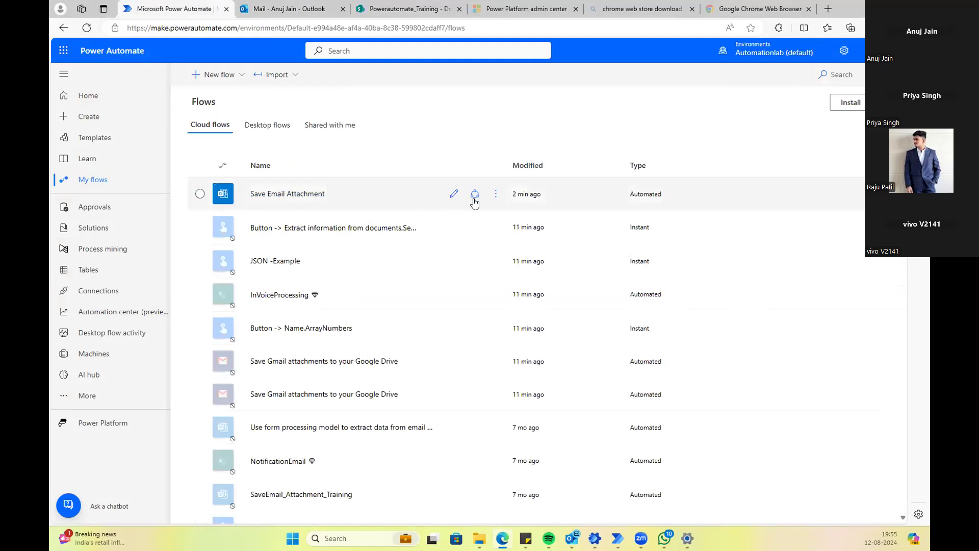
click(495, 194)
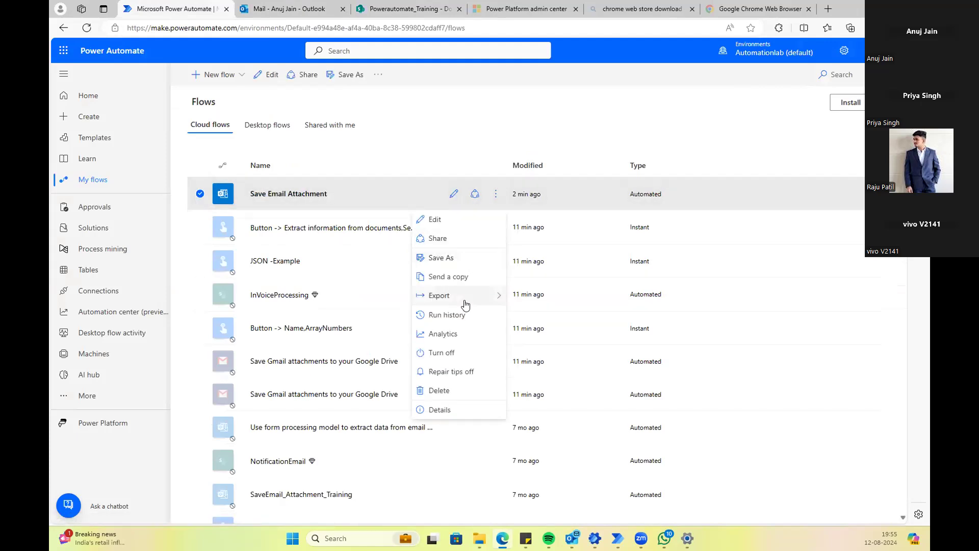
click(434, 221)
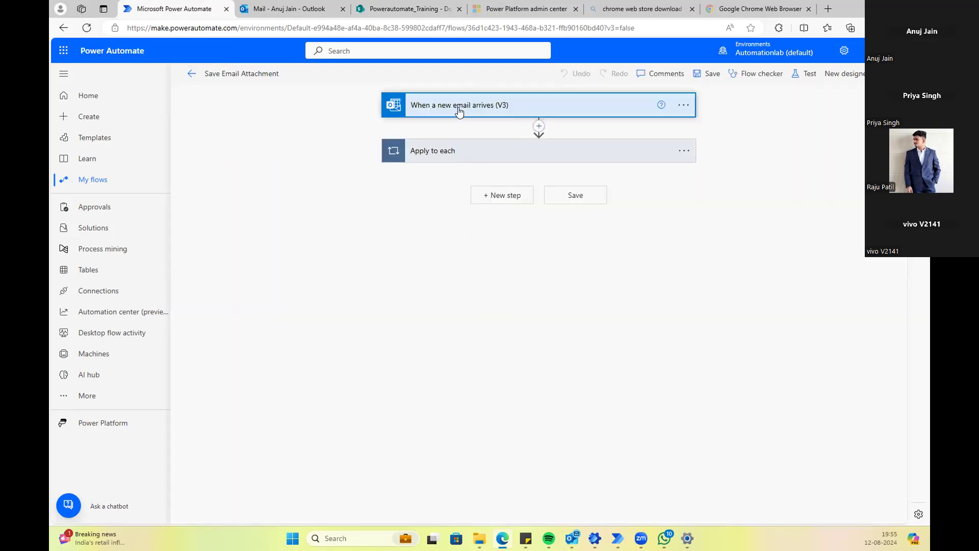
click(459, 111)
click(430, 151)
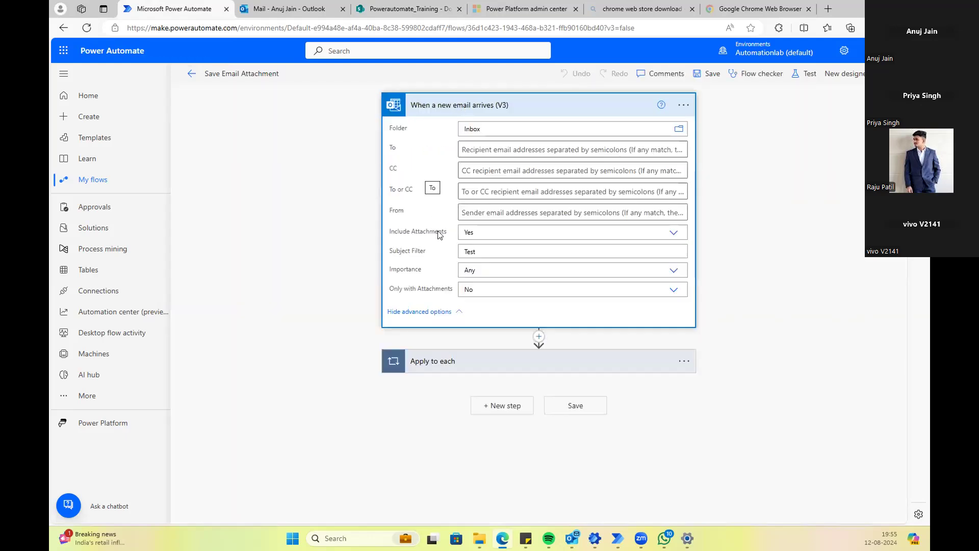
click(101, 182)
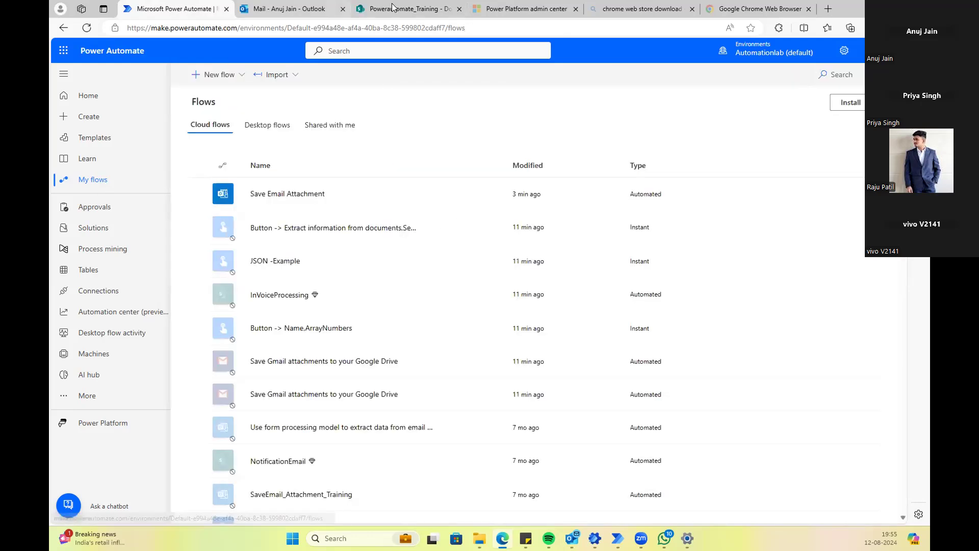
Step: Reload the SharePoint library again and open the Save Email Attachment options menu
click(894, 6)
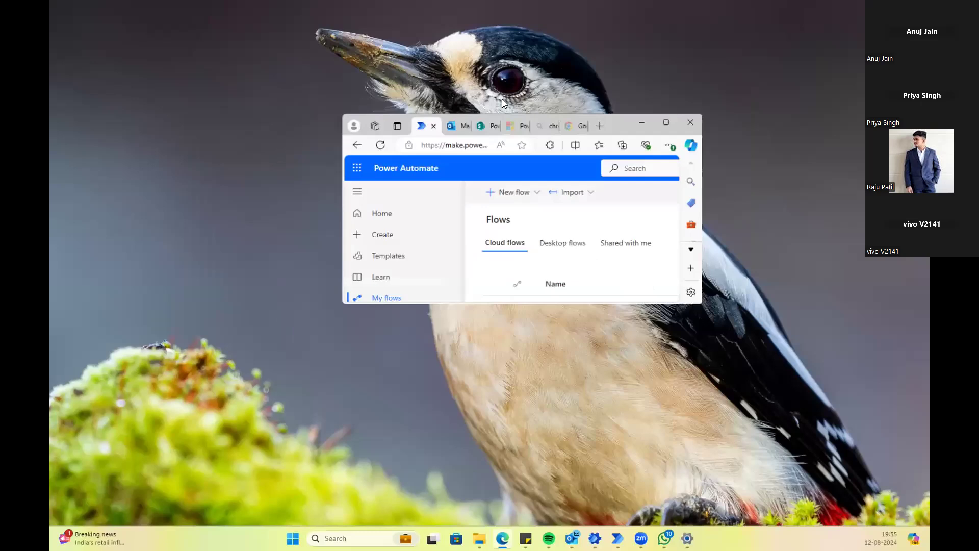
click(665, 124)
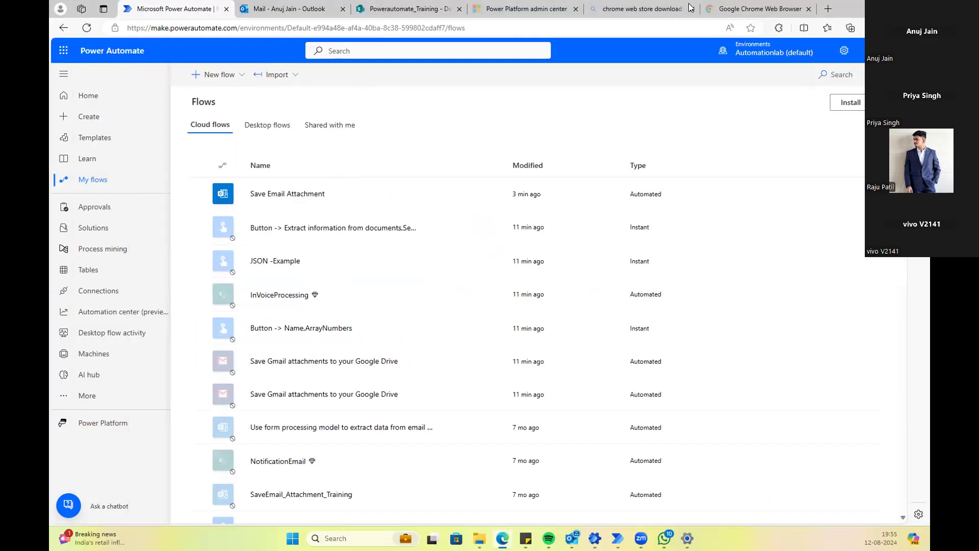
click(400, 10)
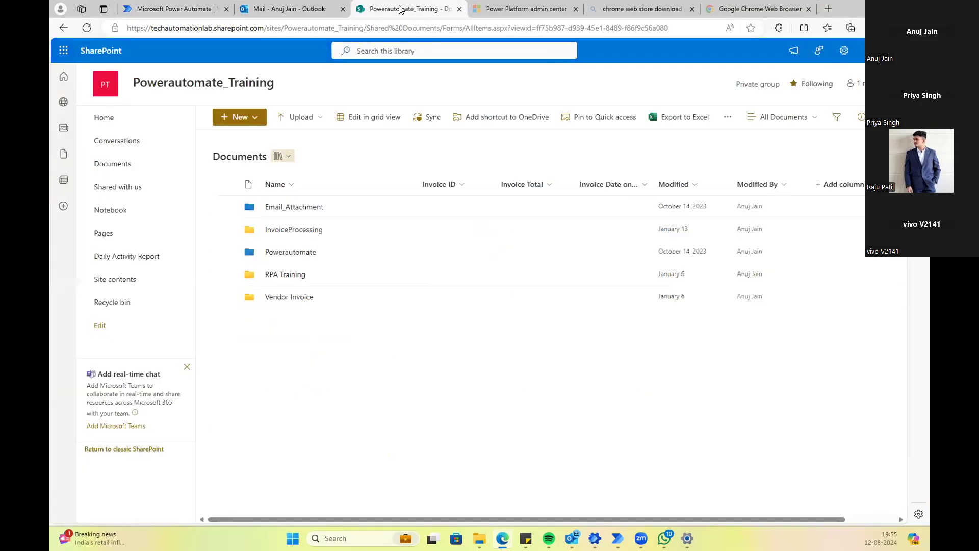
click(87, 28)
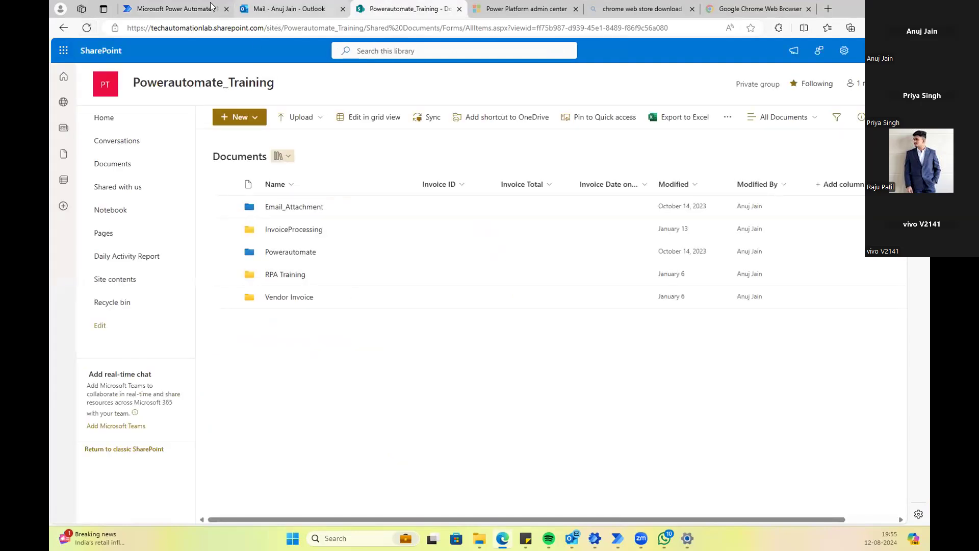
click(174, 9)
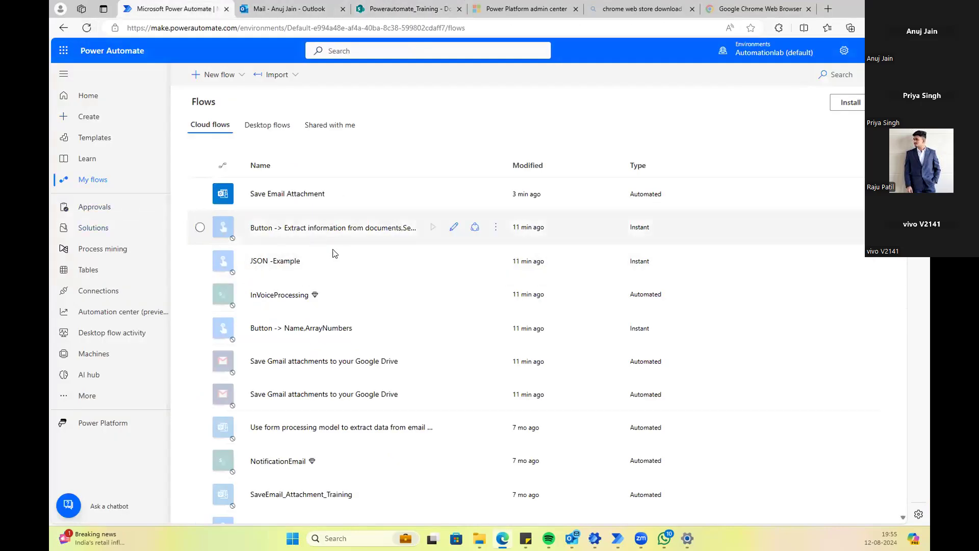
click(496, 194)
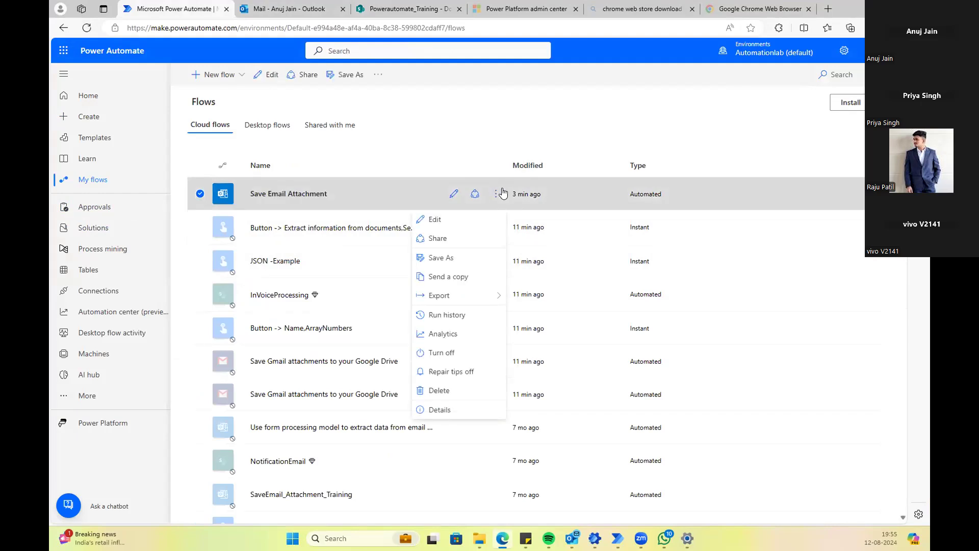
Step: Check the flow's run history and the received Training email, then go back to My flows
click(463, 317)
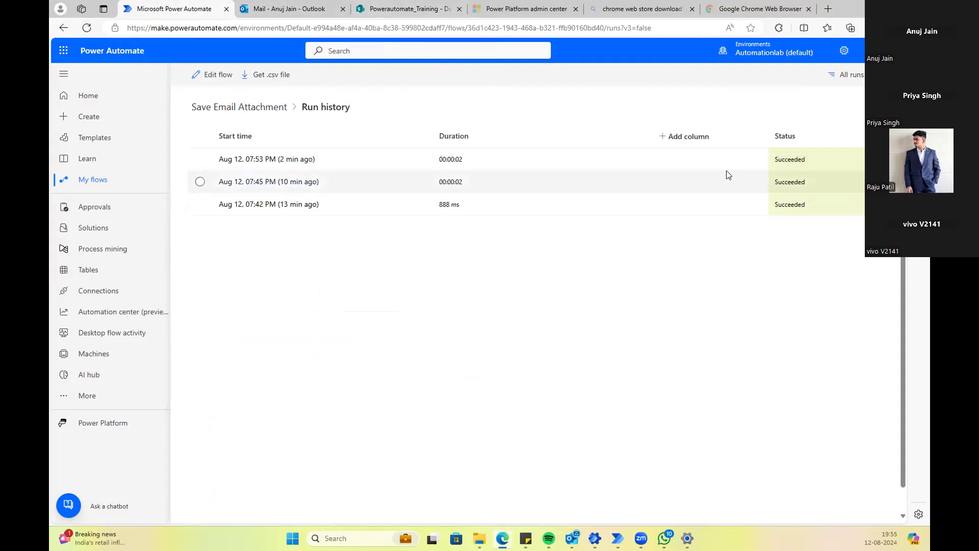
click(276, 8)
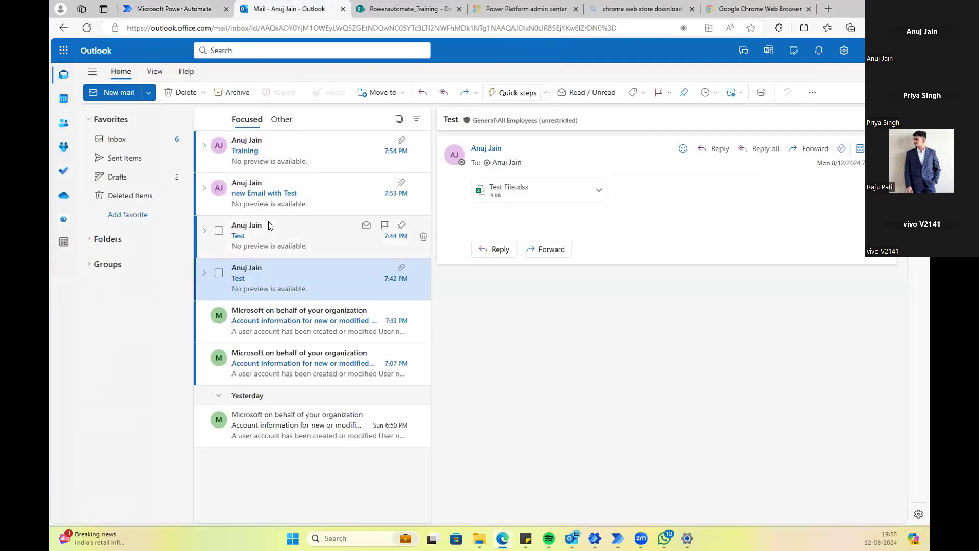
click(291, 154)
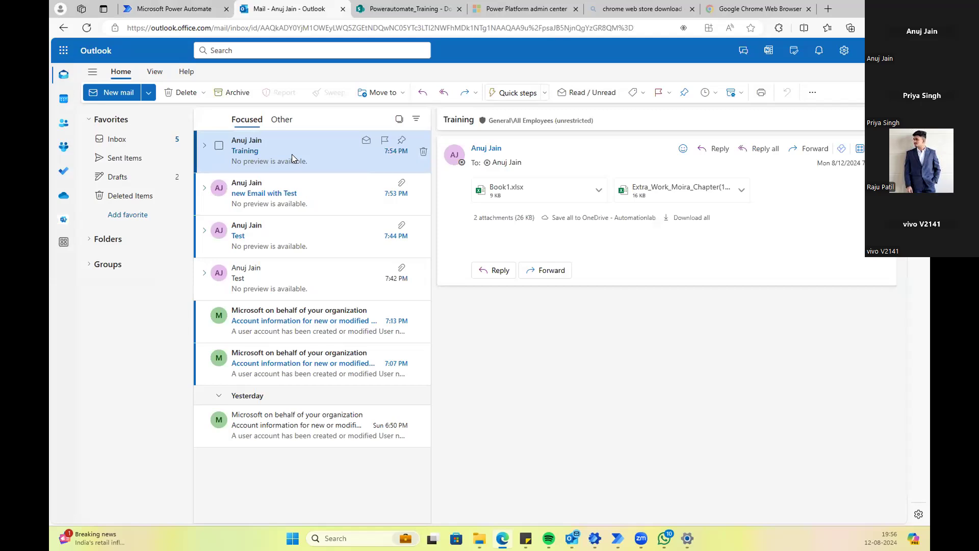
click(140, 13)
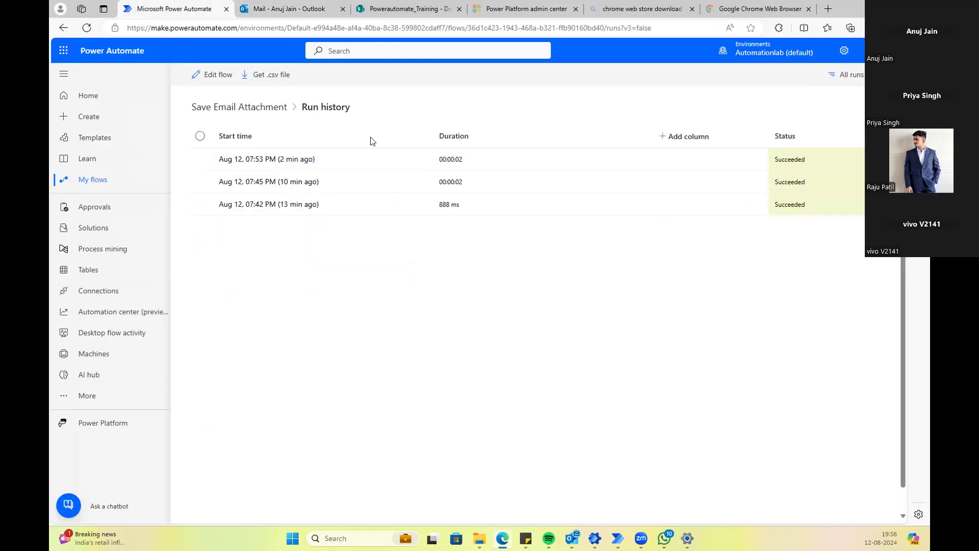
click(115, 179)
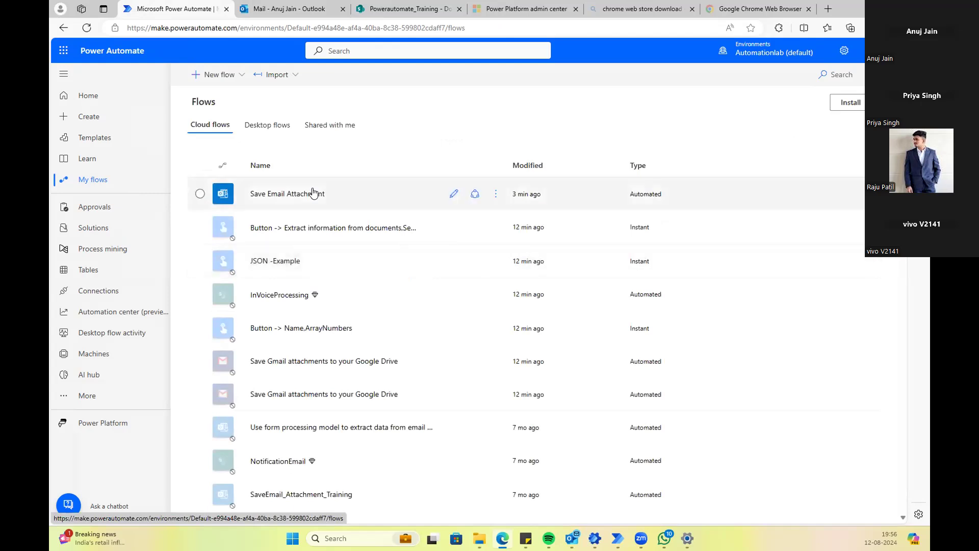
click(454, 195)
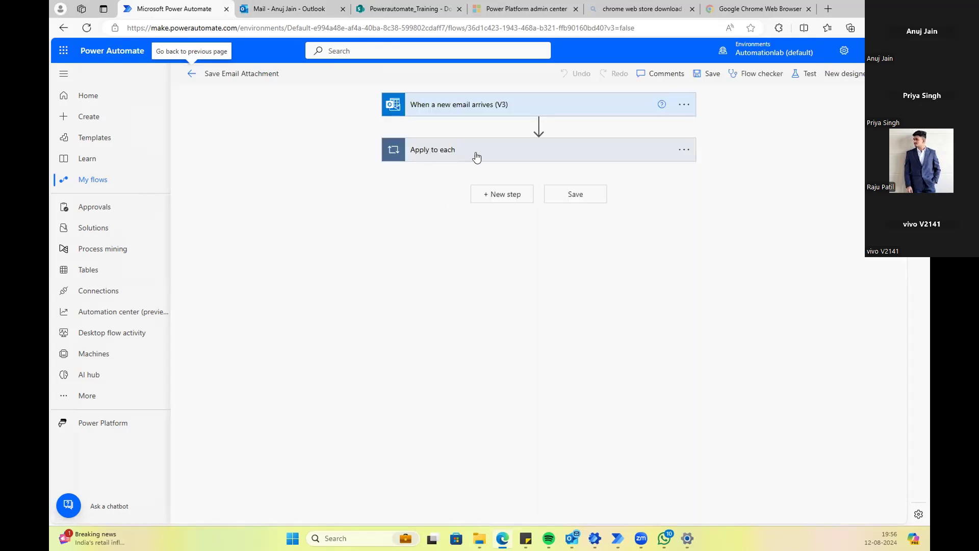
click(476, 156)
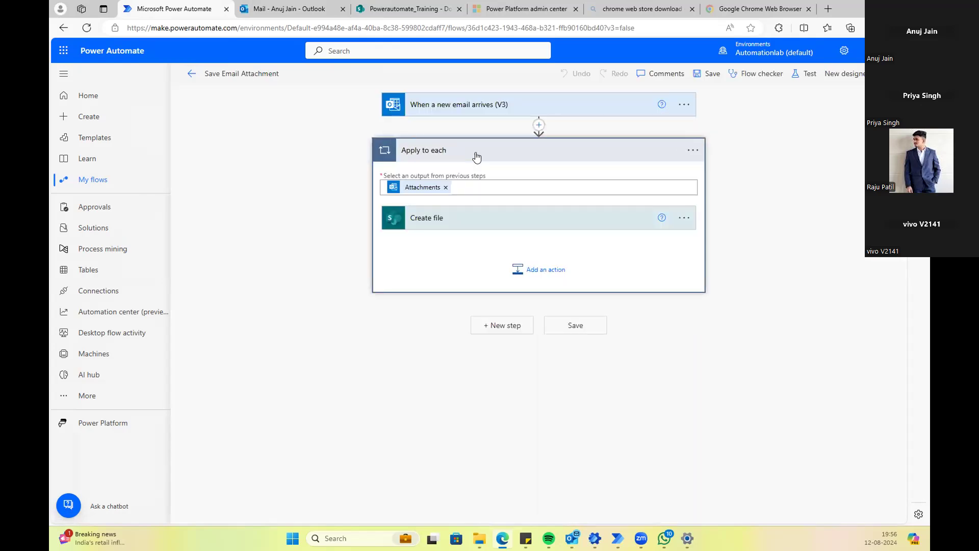
click(461, 224)
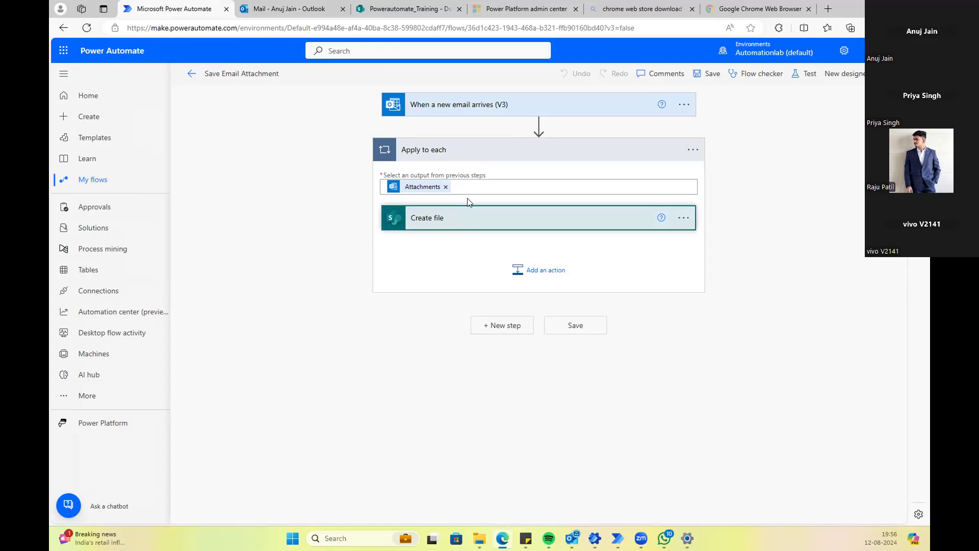
click(489, 113)
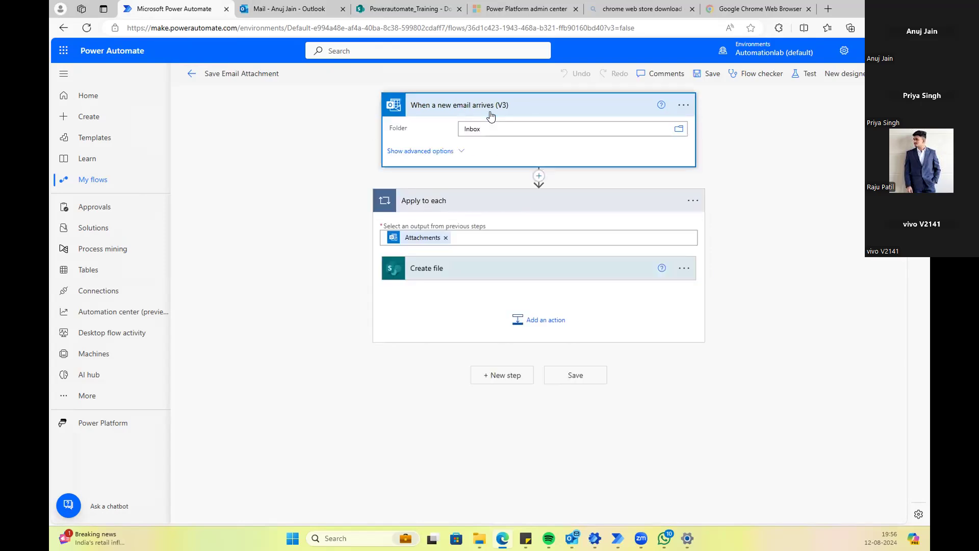
click(455, 269)
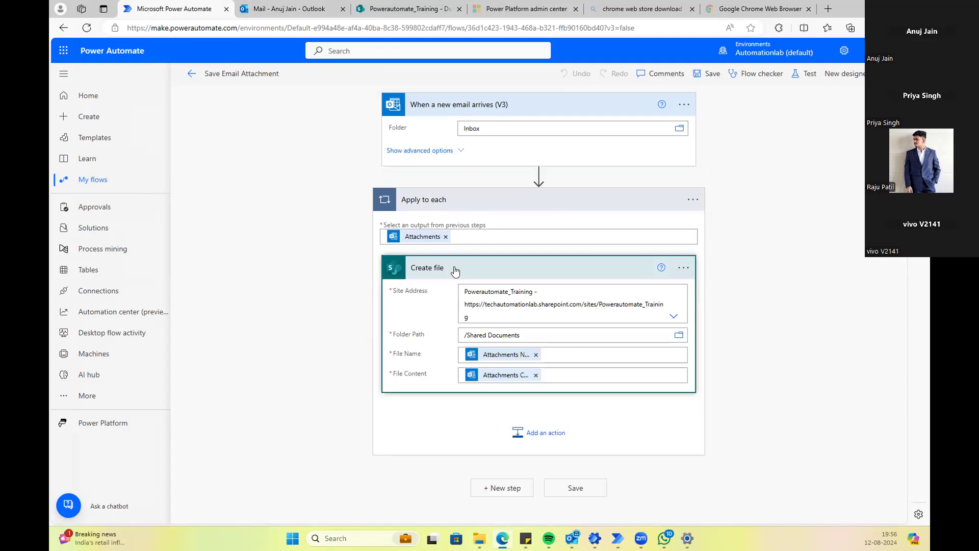
click(420, 150)
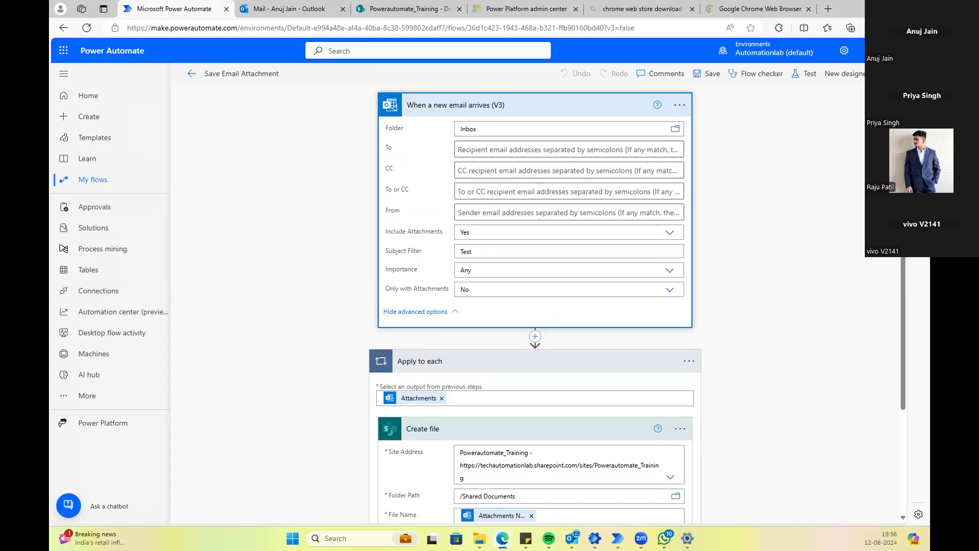
click(728, 287)
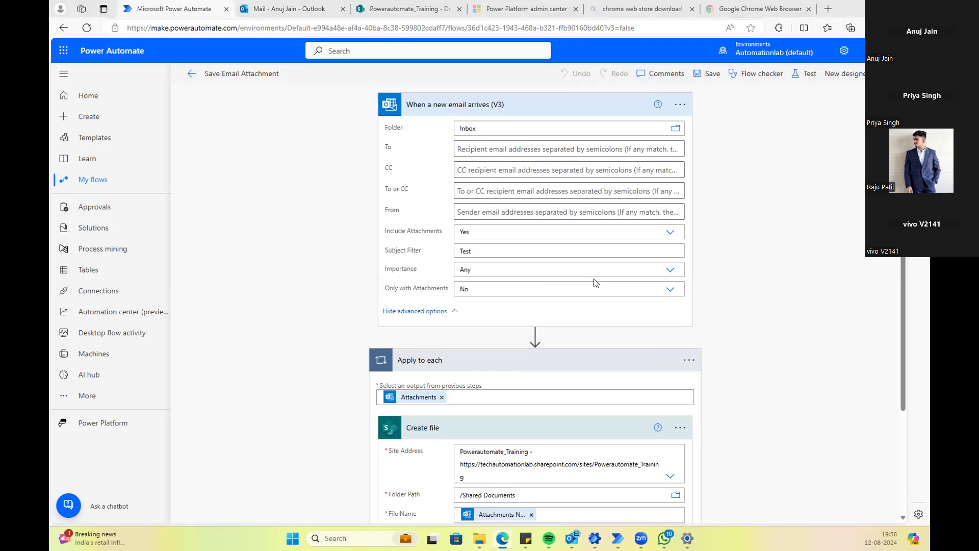
scroll(561, 265, down, 3)
scroll(539, 248, up, 3)
click(97, 185)
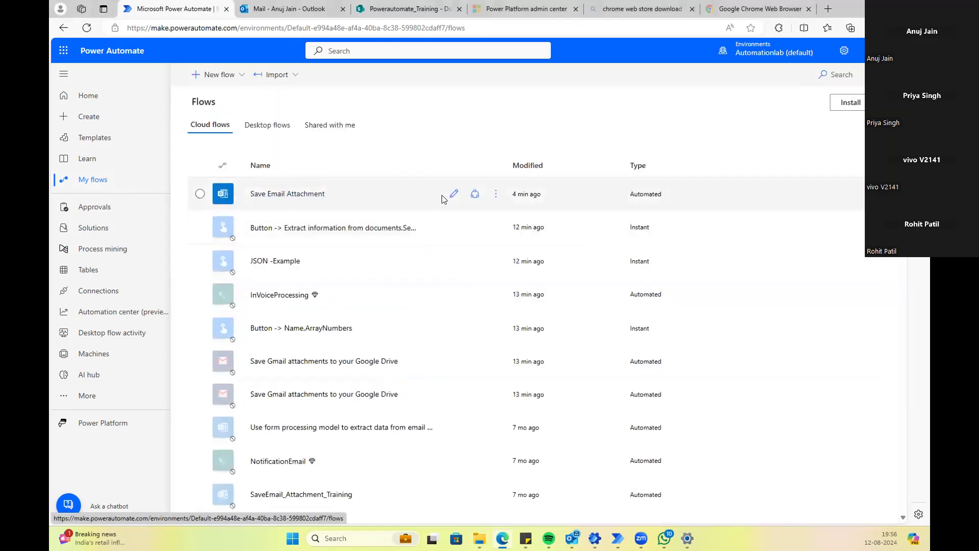
Step: Reopen Save Email Attachment for editing and check the SharePoint Documents library
click(453, 197)
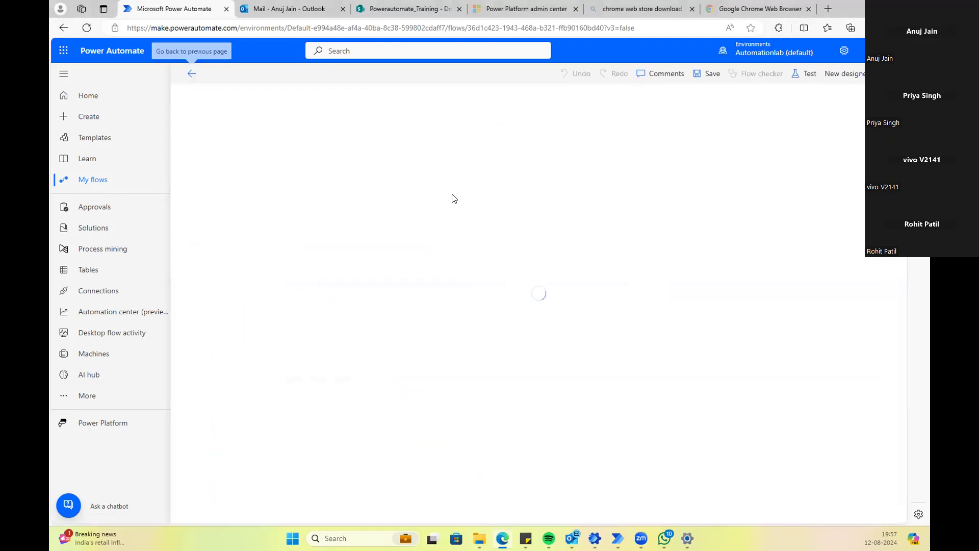
mouse_move(502, 541)
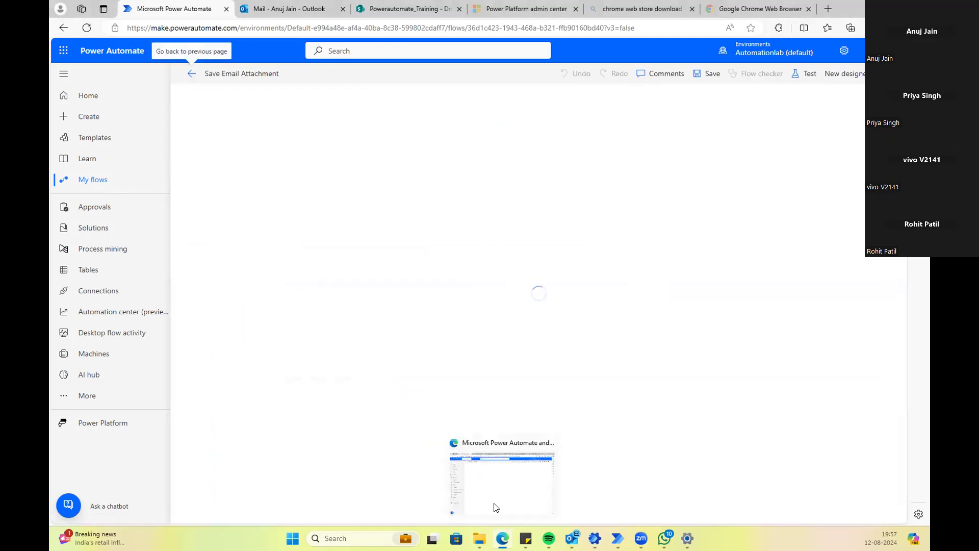
click(401, 6)
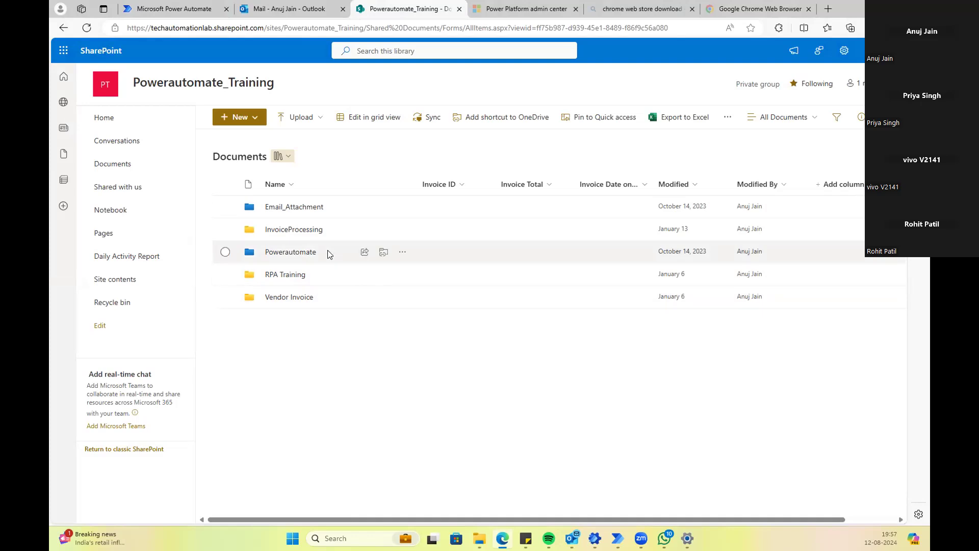
click(179, 15)
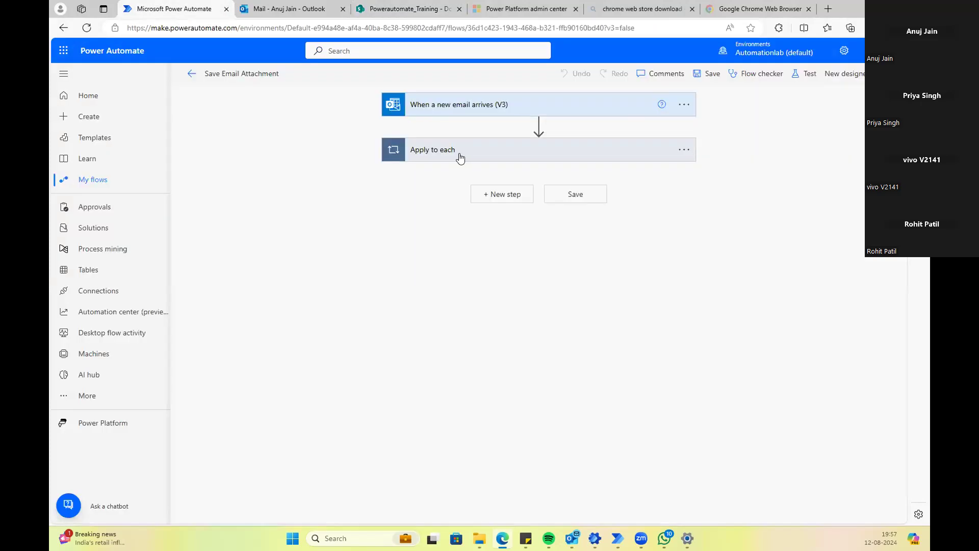
Step: Expand the trigger, Apply to each and Create file steps, then minimize the browser
click(471, 113)
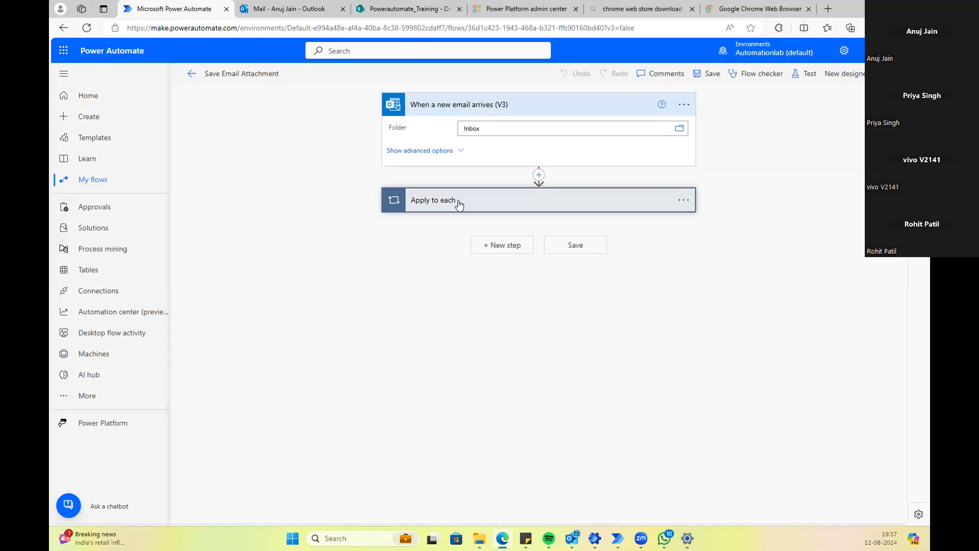
click(460, 204)
click(448, 271)
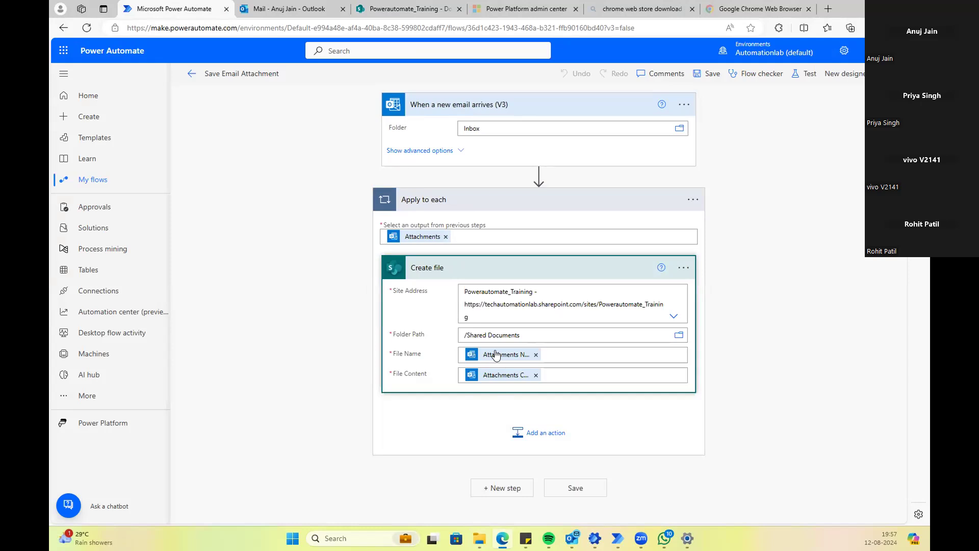
click(863, 13)
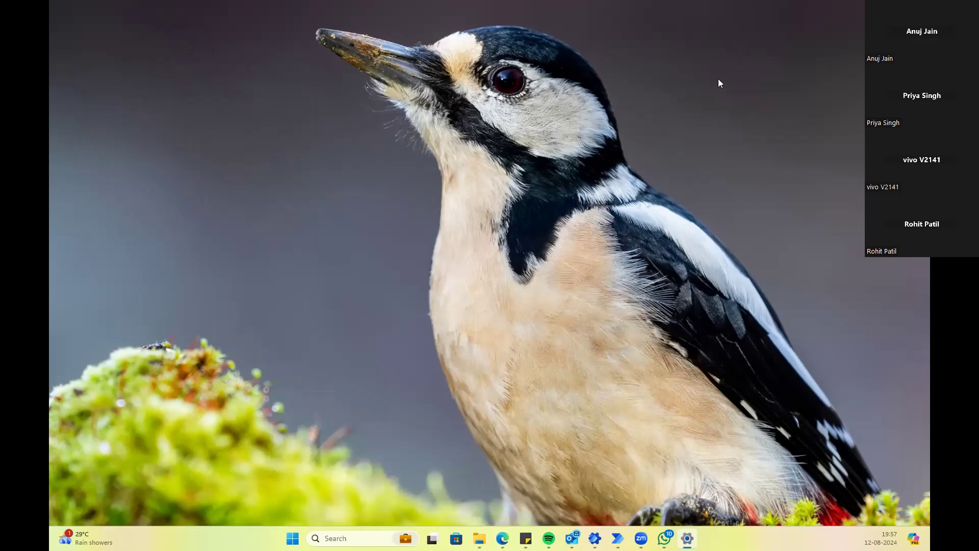
Step: Check the Desktop files, including Book1 and Test File, in File Explorer, then return to Outlook's Inbox
mouse_move(502, 537)
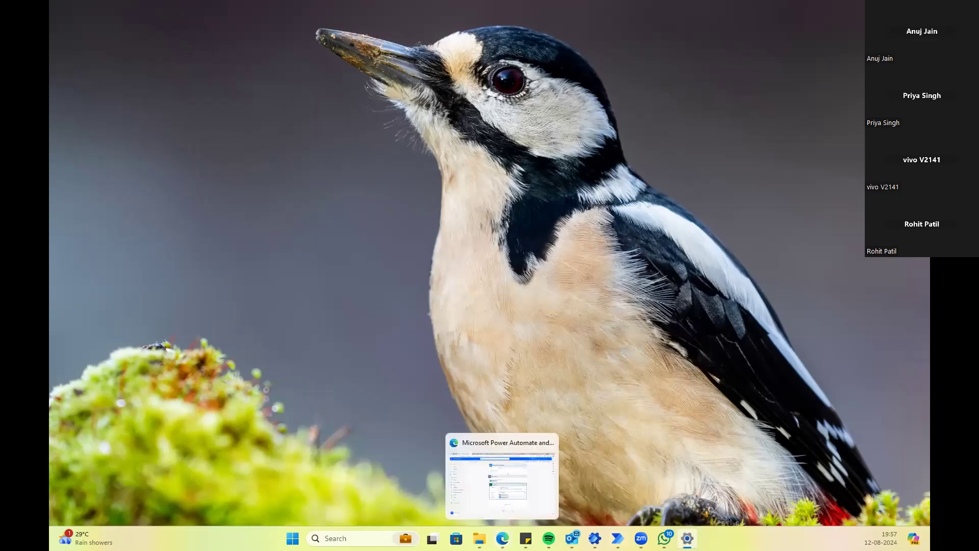
click(516, 492)
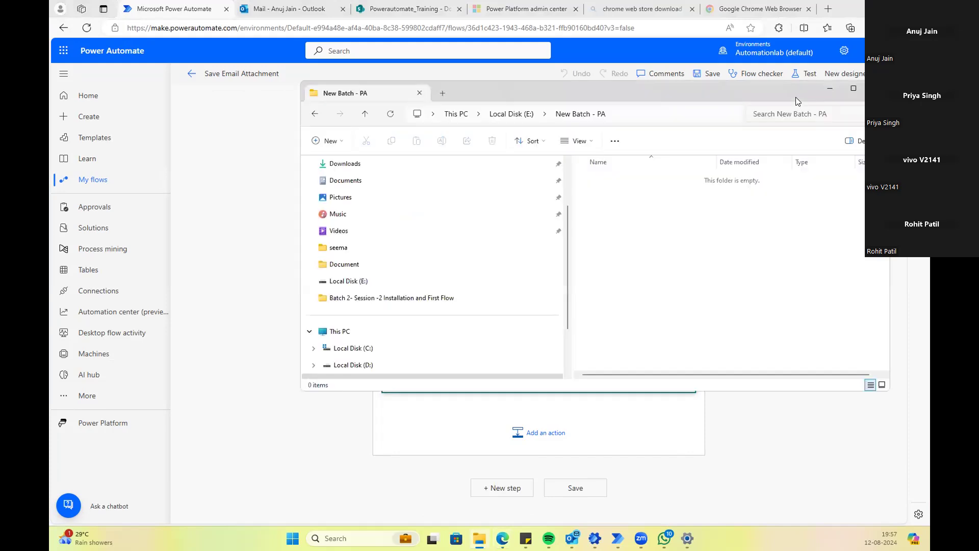
click(854, 90)
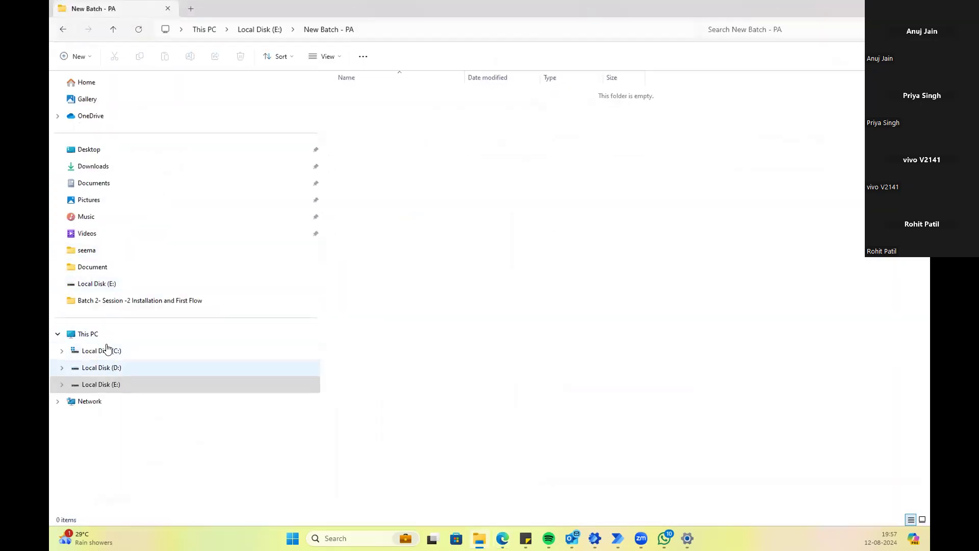
click(96, 152)
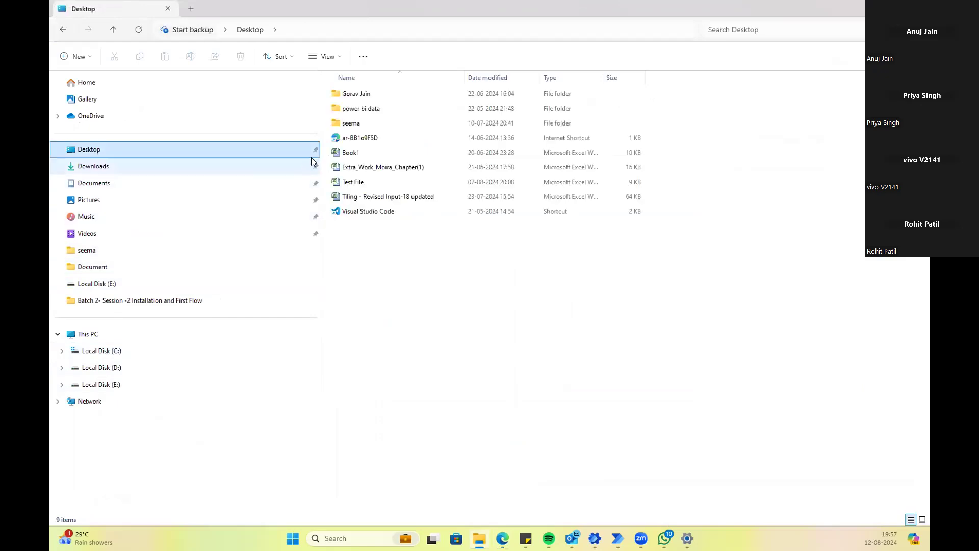
click(357, 166)
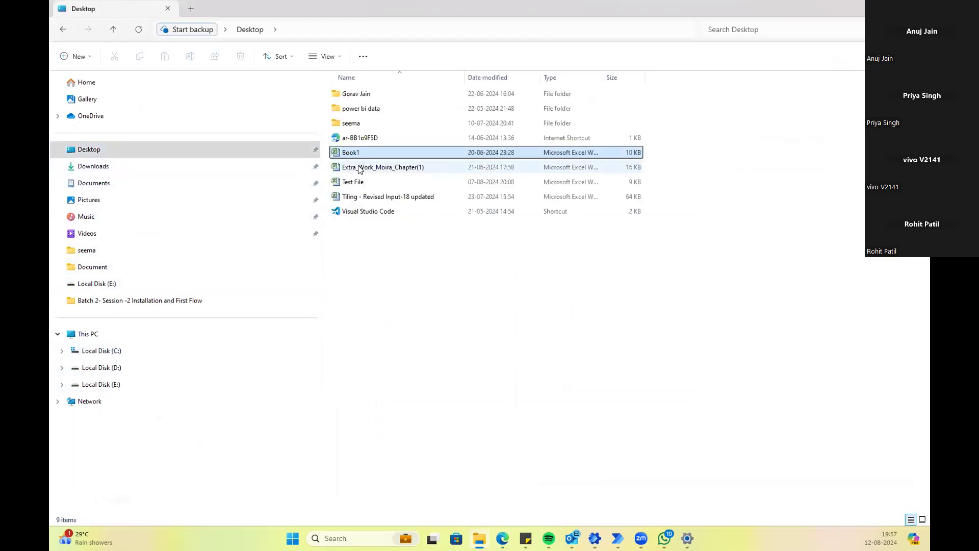
click(346, 196)
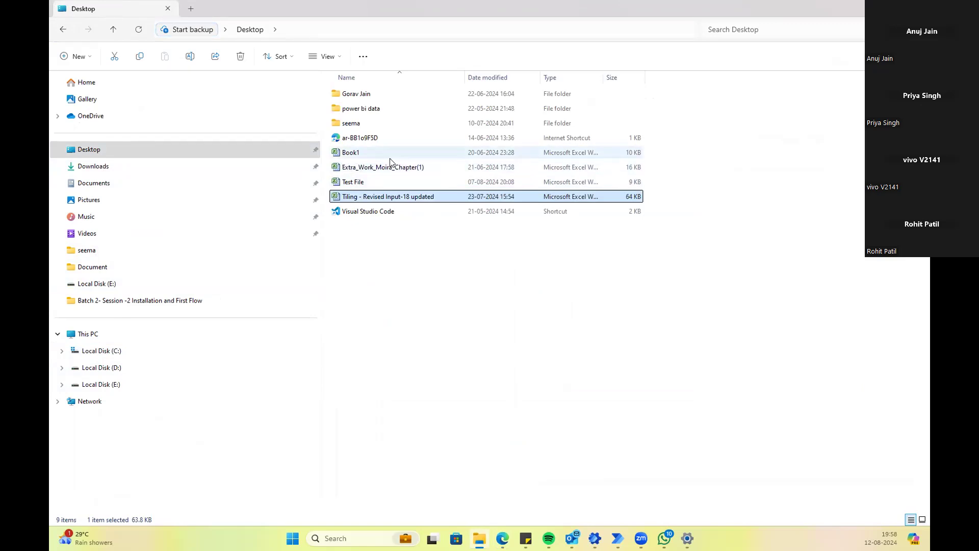
click(325, 158)
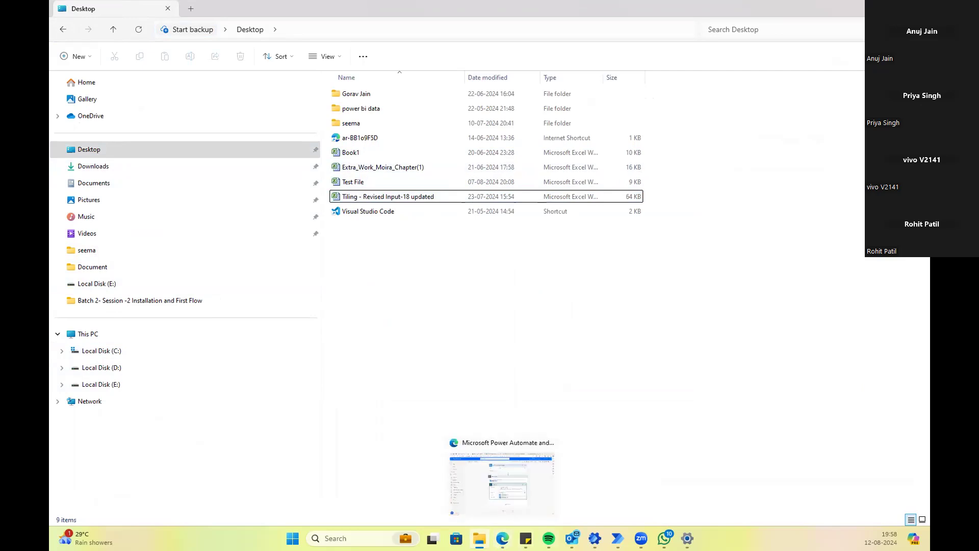
click(503, 459)
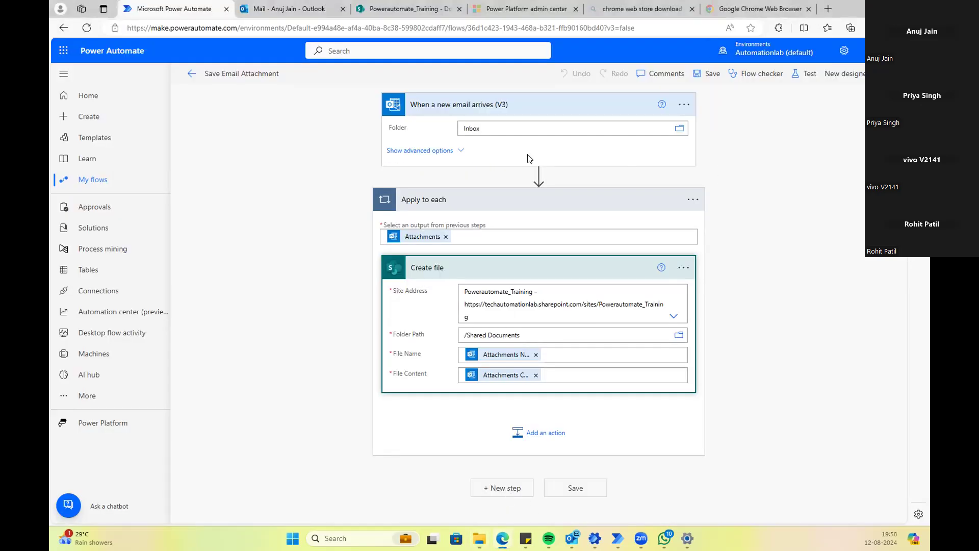
click(572, 538)
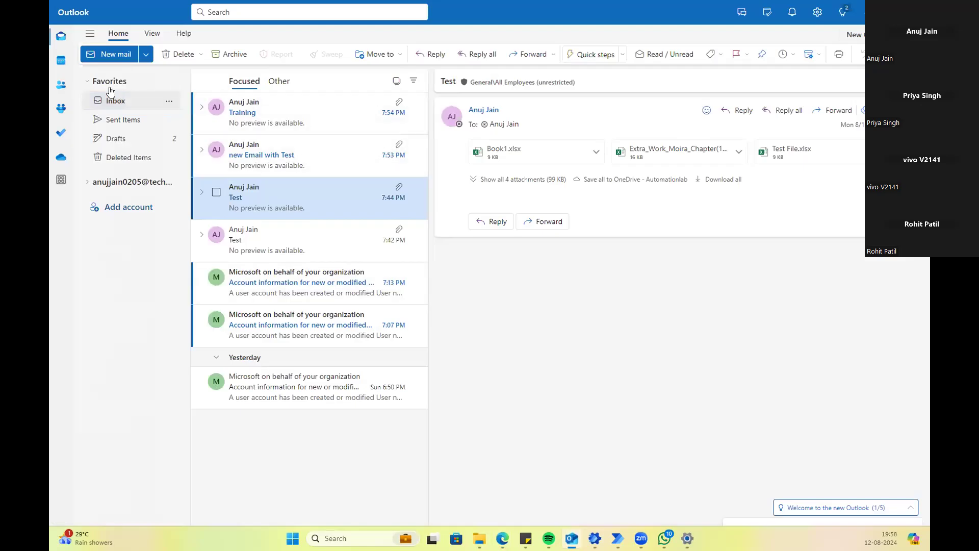
Step: Start a new email with subject 'Test' addressed to the suggested contact
click(113, 55)
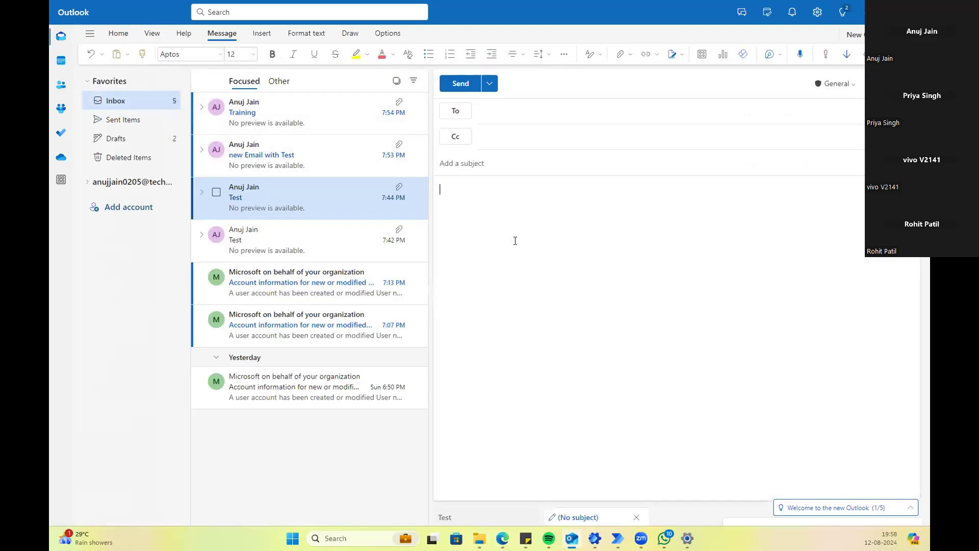
click(476, 164)
text(Test)
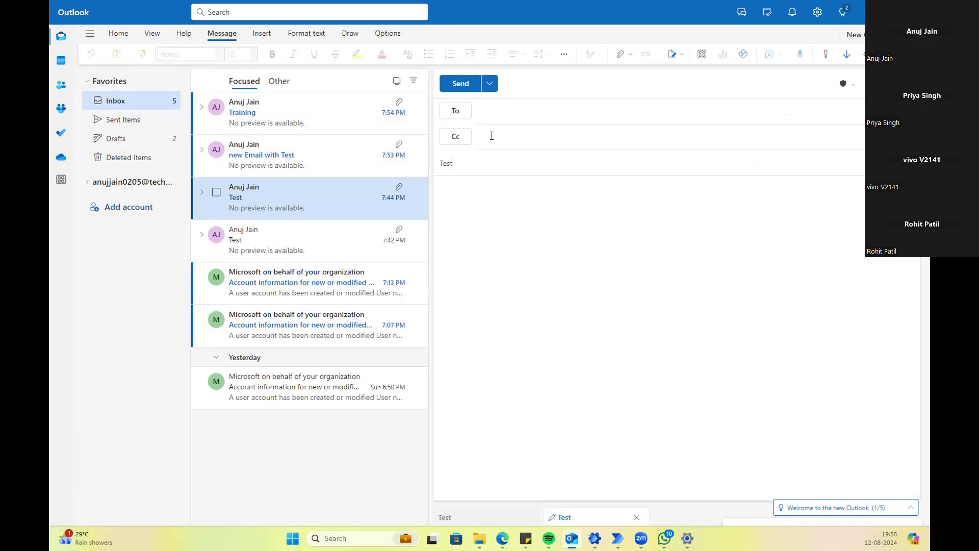
click(536, 112)
text(anuj)
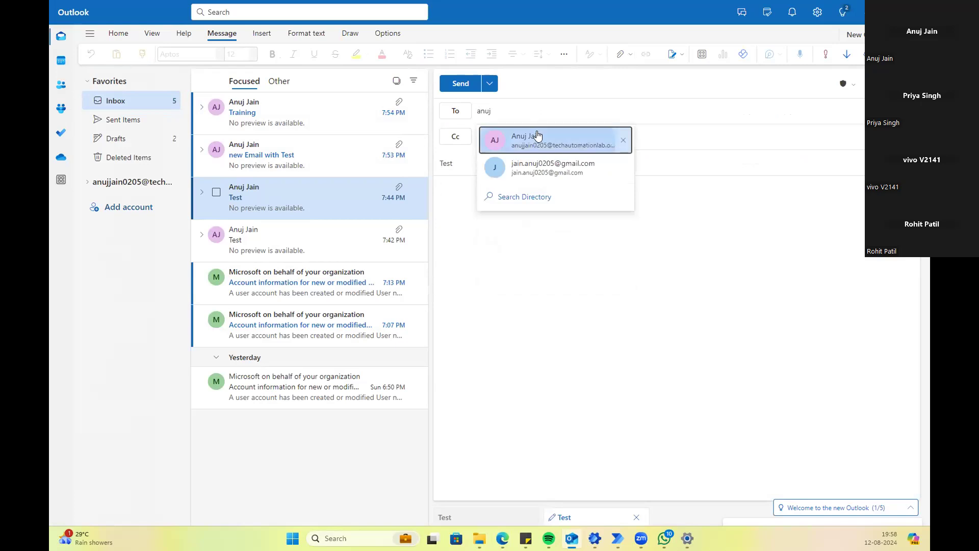
click(536, 137)
click(479, 206)
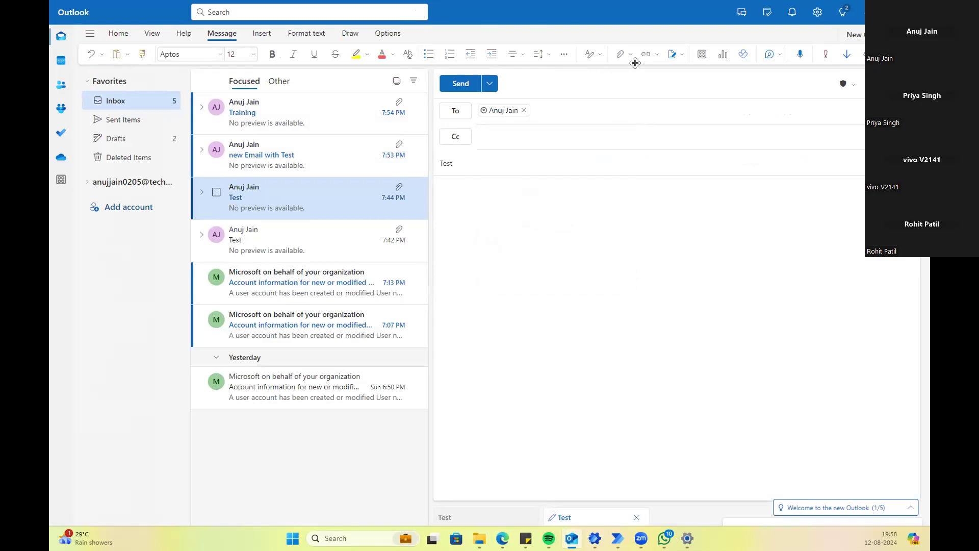
Step: Attach Book1 and a second workbook from the Desktop to the draft
click(620, 54)
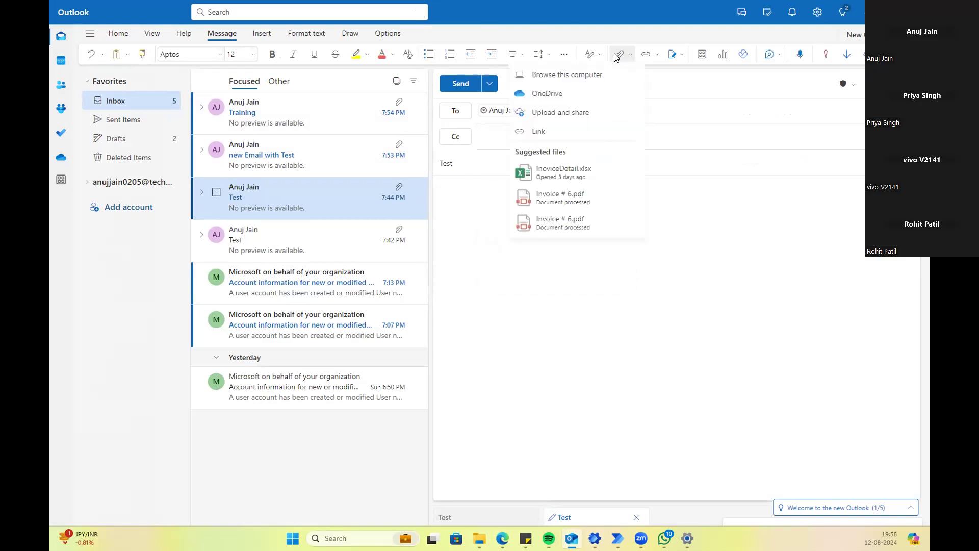
click(586, 77)
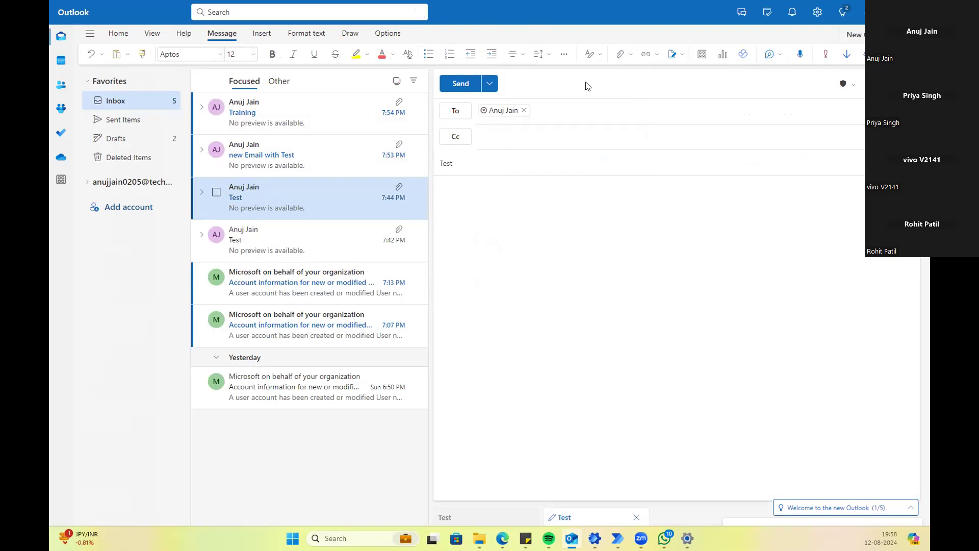
click(194, 143)
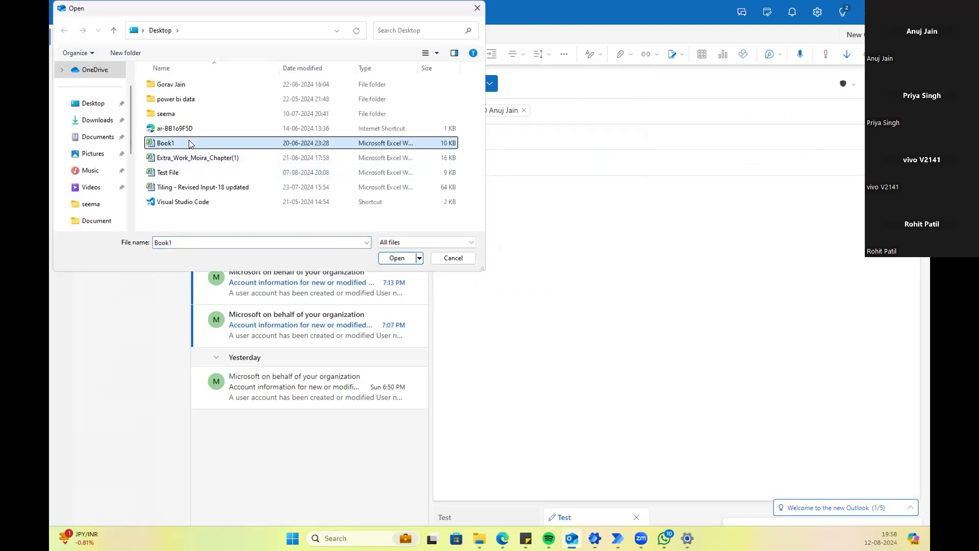
key(shift+Down)
click(392, 259)
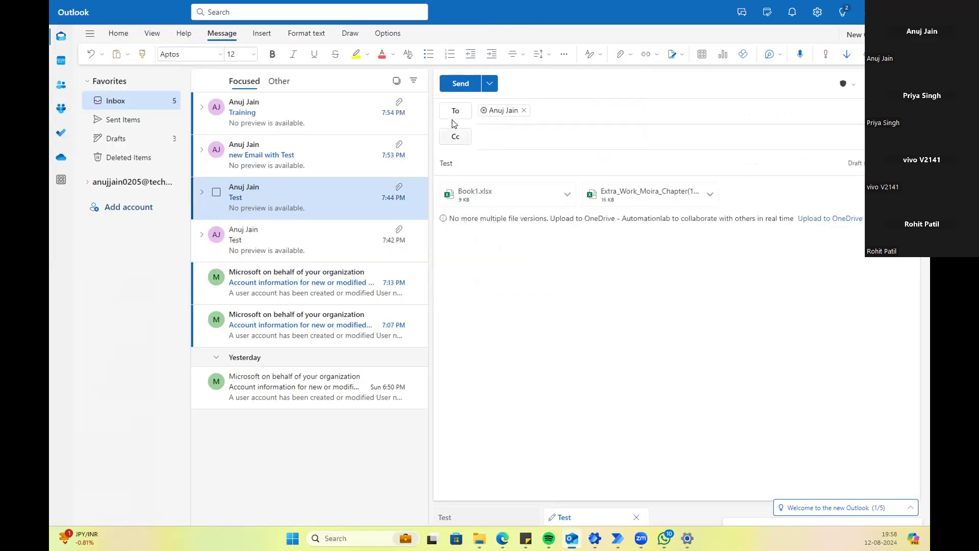
Step: Remove the second workbook so only Book1.xlsx remains, and send the Test email
click(649, 193)
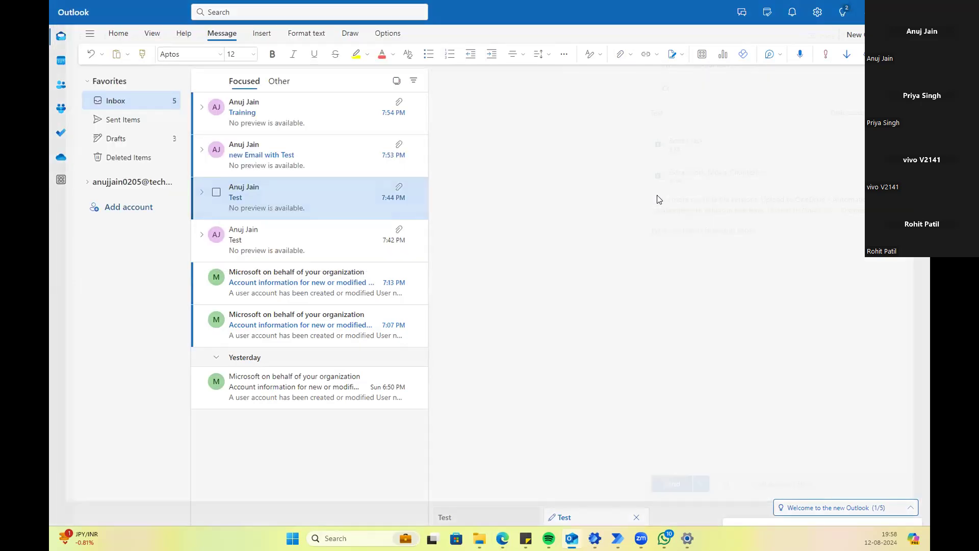
key(Escape)
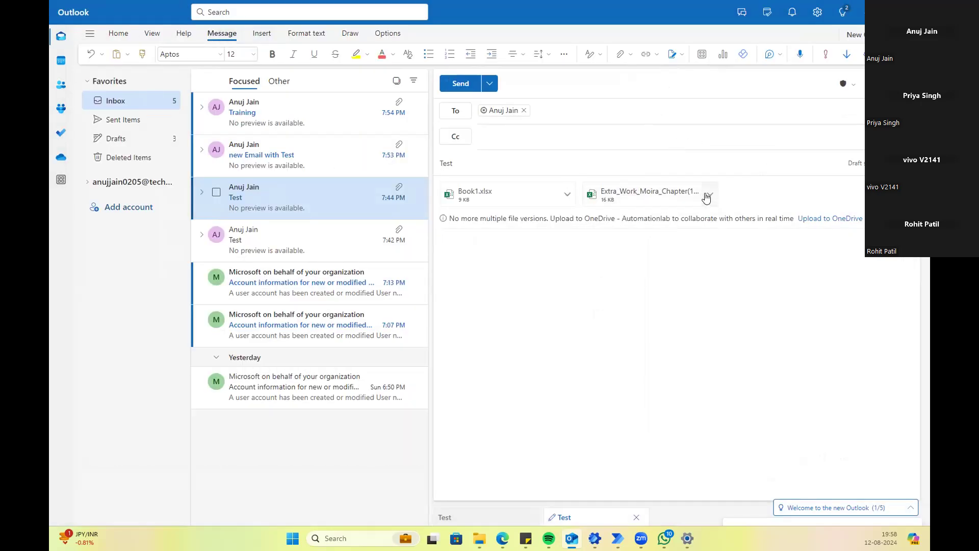
right_click(671, 196)
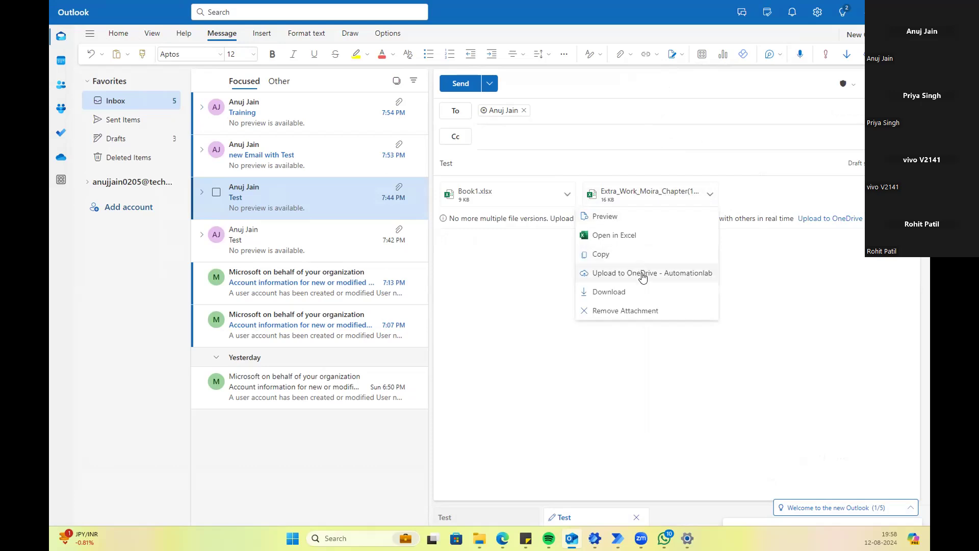
click(646, 310)
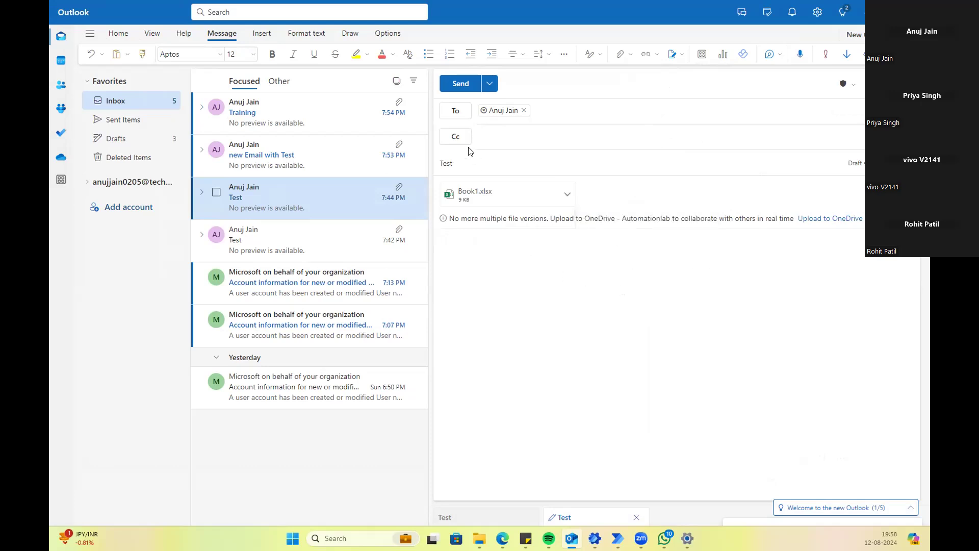
click(485, 158)
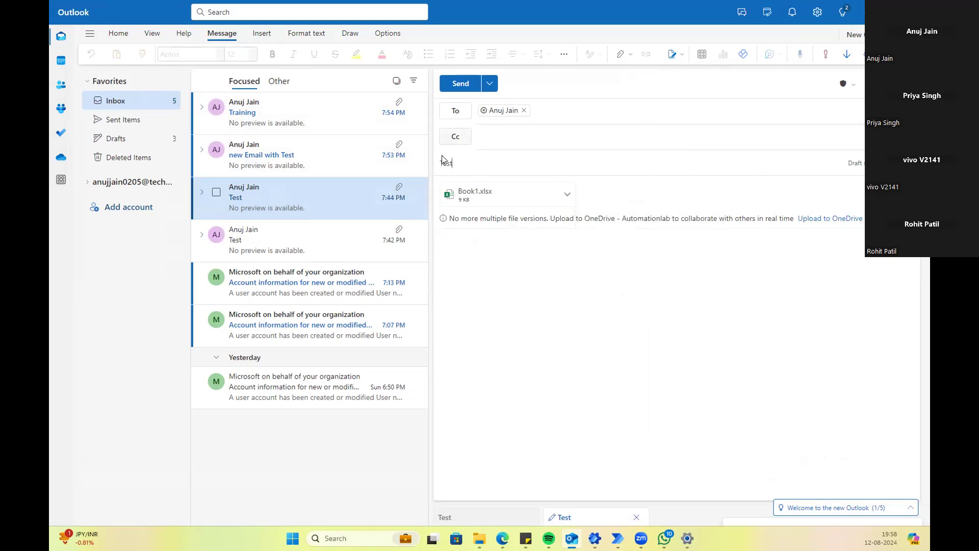
click(460, 84)
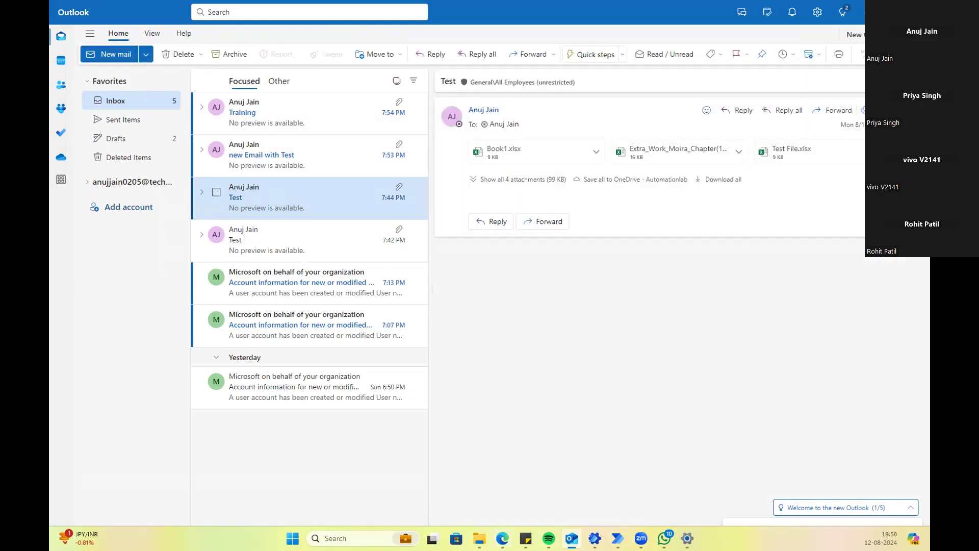
click(471, 476)
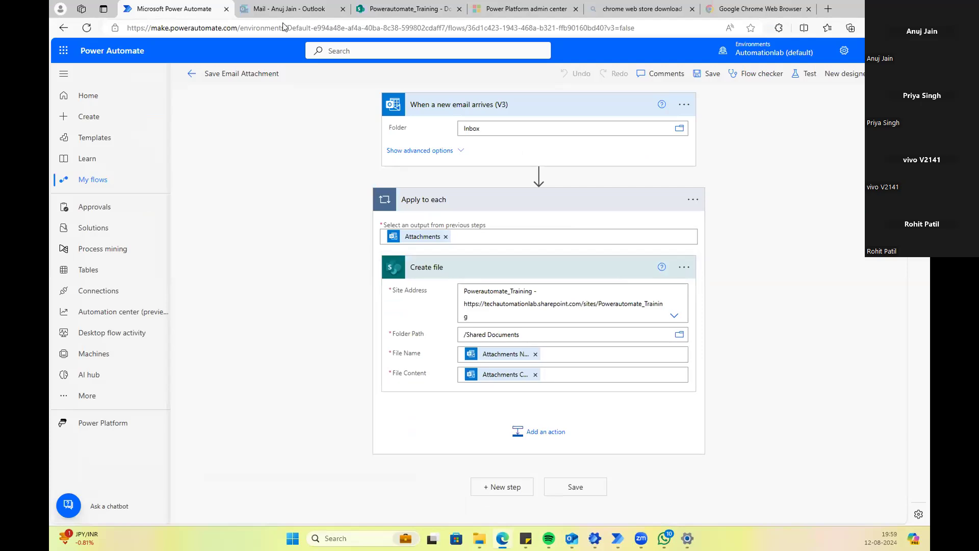
Step: Refresh the Powerautomate_Training Documents library until Book1.xlsx appears, then go back to Outlook
click(414, 9)
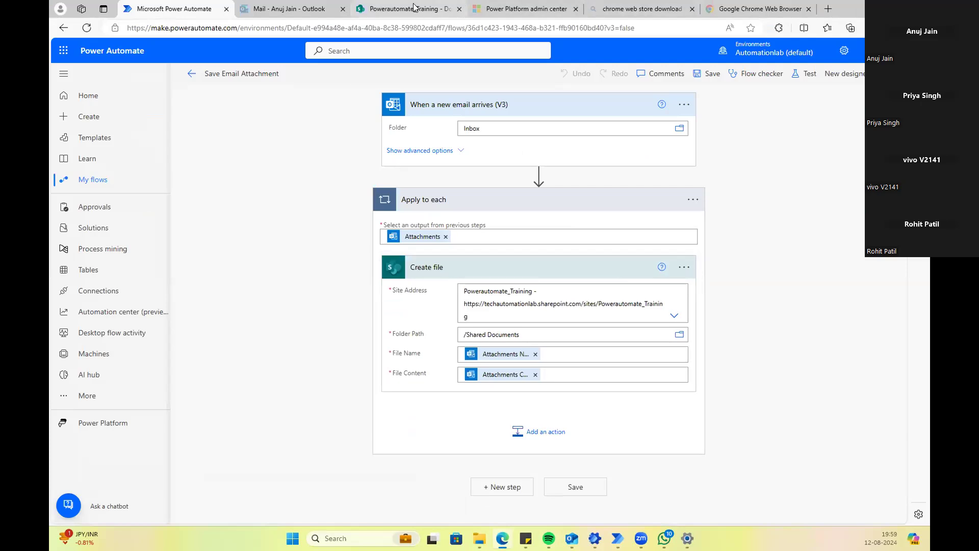
click(87, 27)
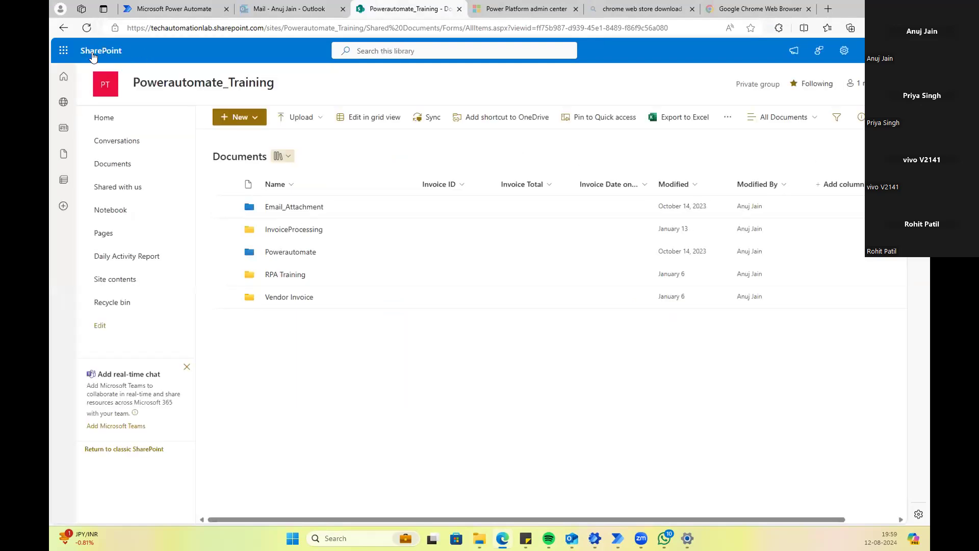
click(85, 28)
click(86, 28)
click(85, 32)
click(85, 32)
click(85, 33)
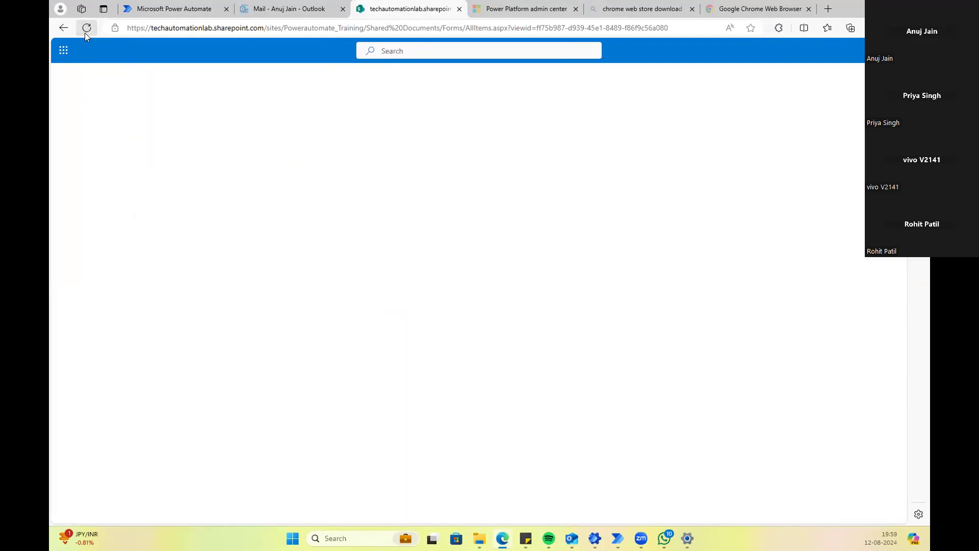
click(85, 32)
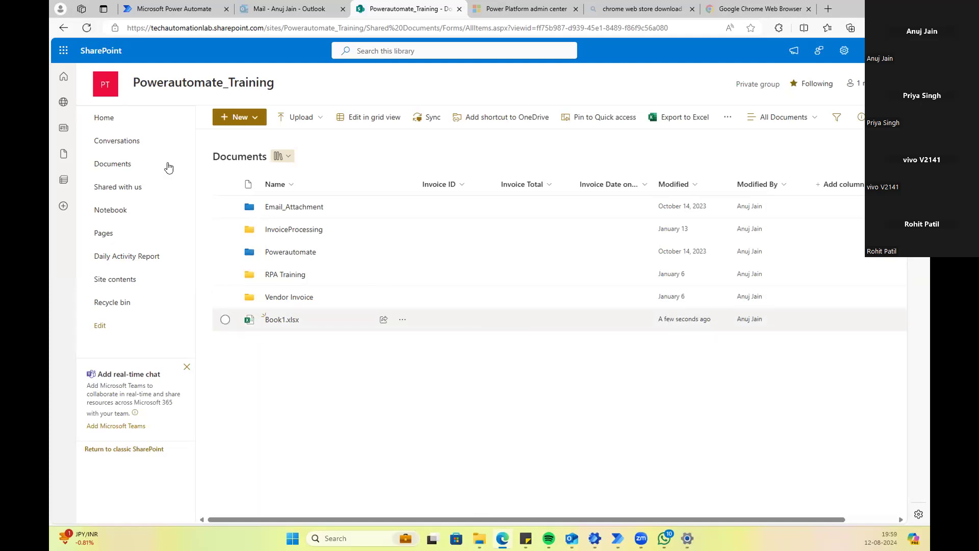
click(86, 27)
mouse_move(572, 538)
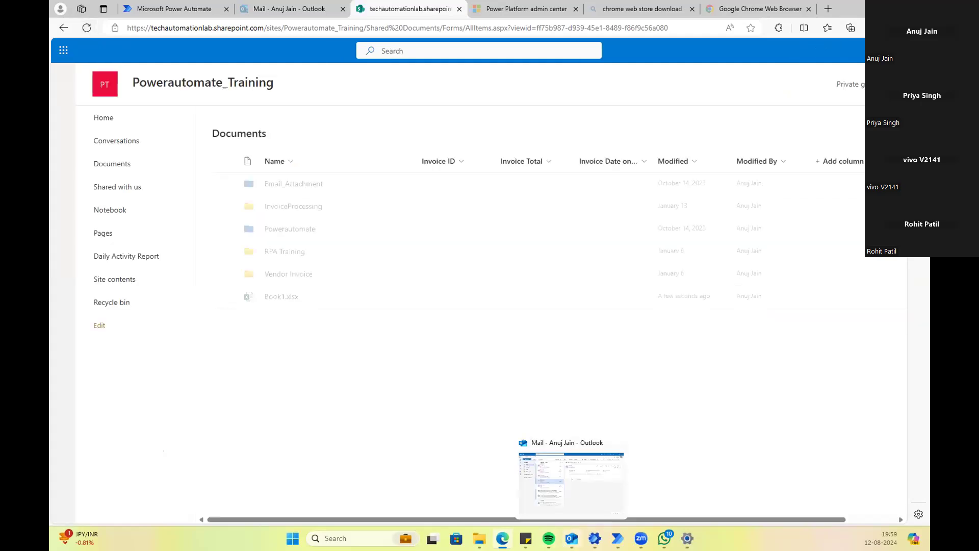
click(541, 471)
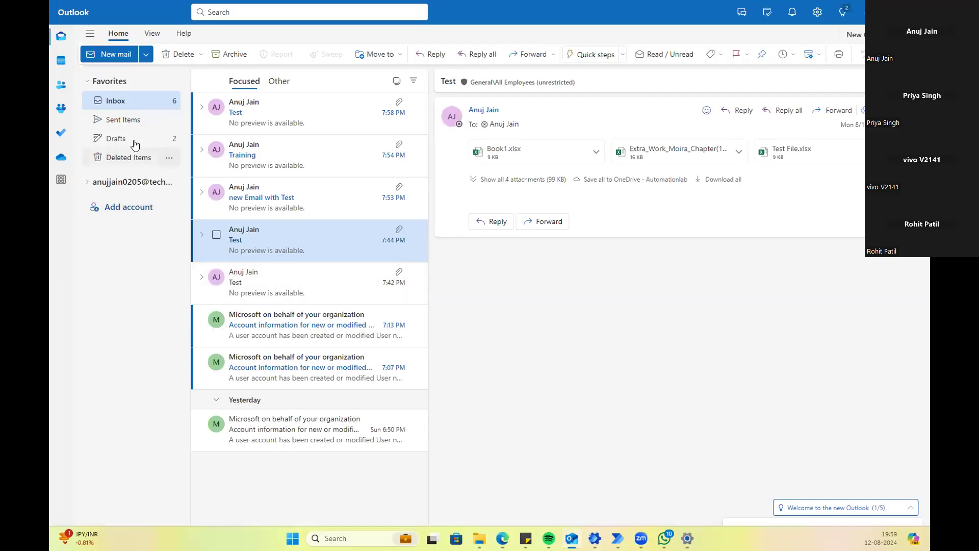
Step: Draft a forward of the newest Test email with Book1.xlsx to the suggested contact
click(263, 124)
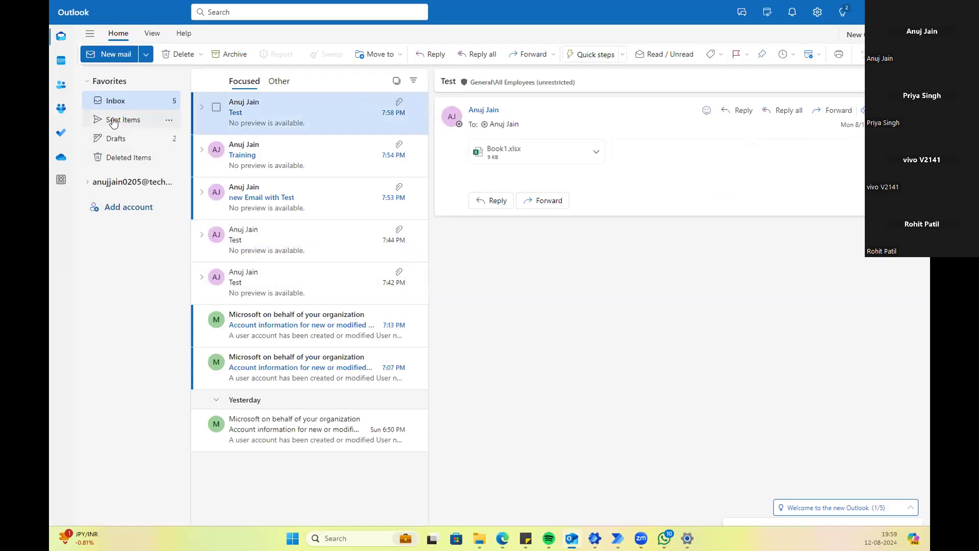
click(834, 110)
text(Te)
key(BackSpace)
key(BackSpace)
text(abnng)
key(BackSpace)
key(BackSpace)
key(BackSpace)
key(BackSpace)
text(nuj)
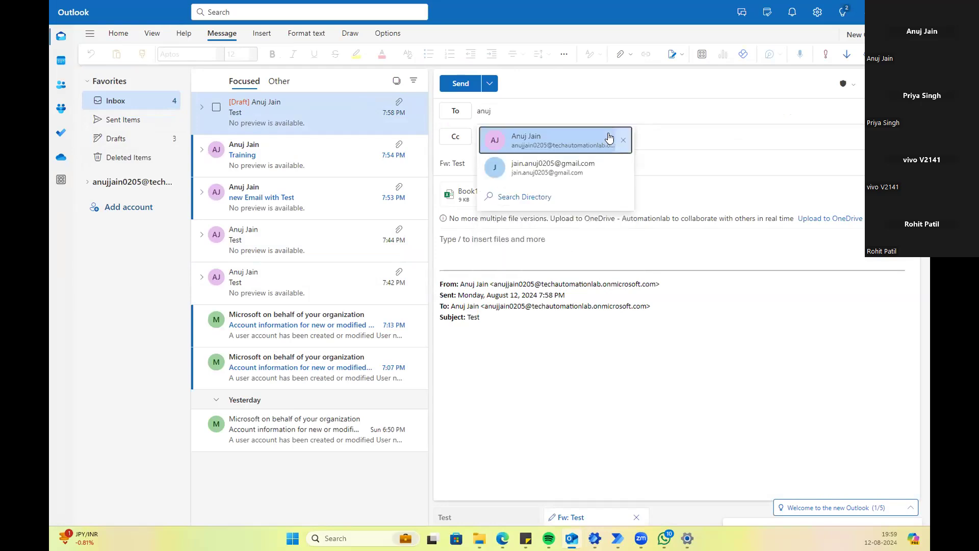
click(585, 140)
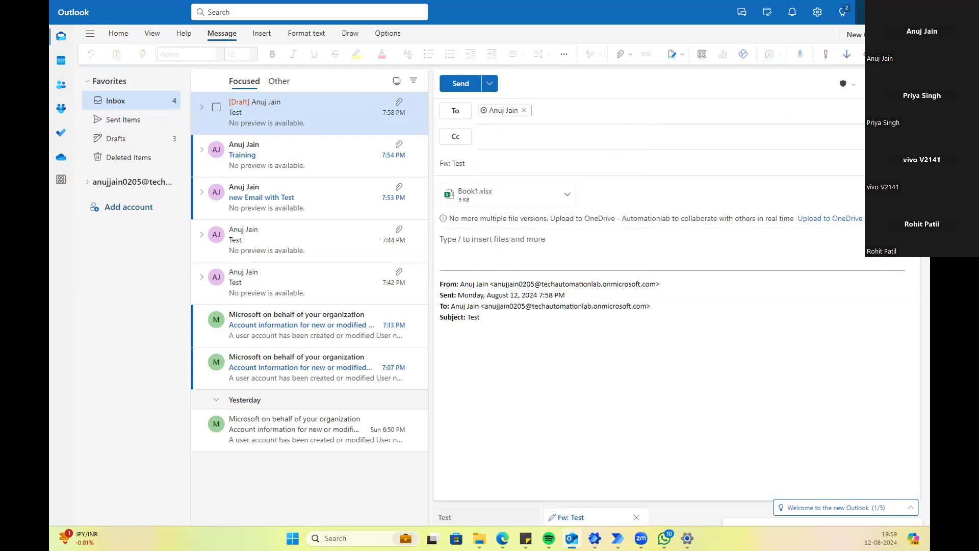
click(867, 11)
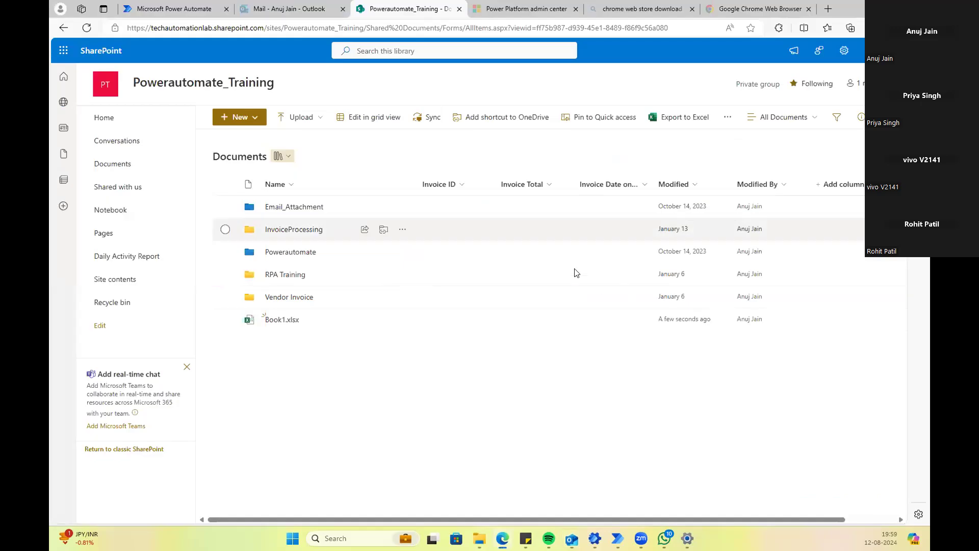
click(86, 28)
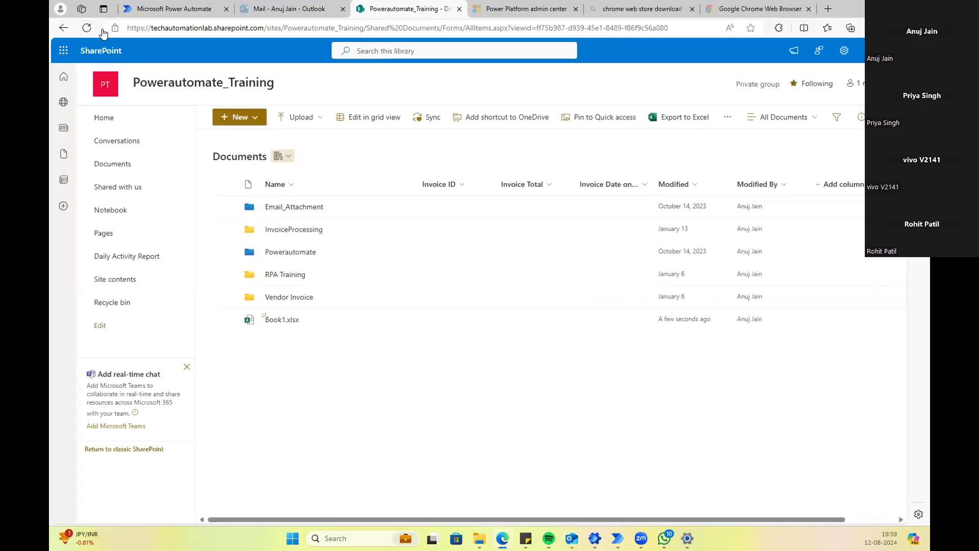
click(84, 30)
click(84, 31)
click(84, 30)
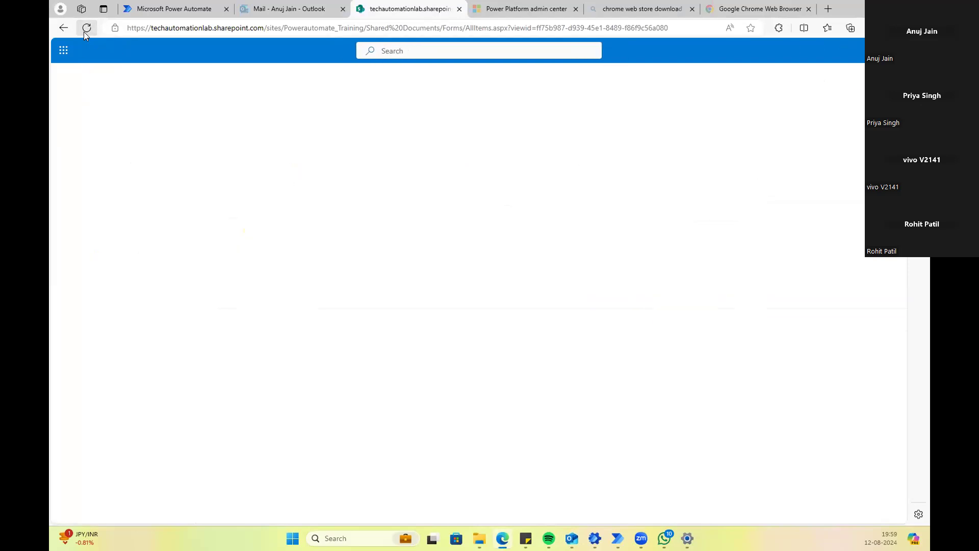
click(84, 31)
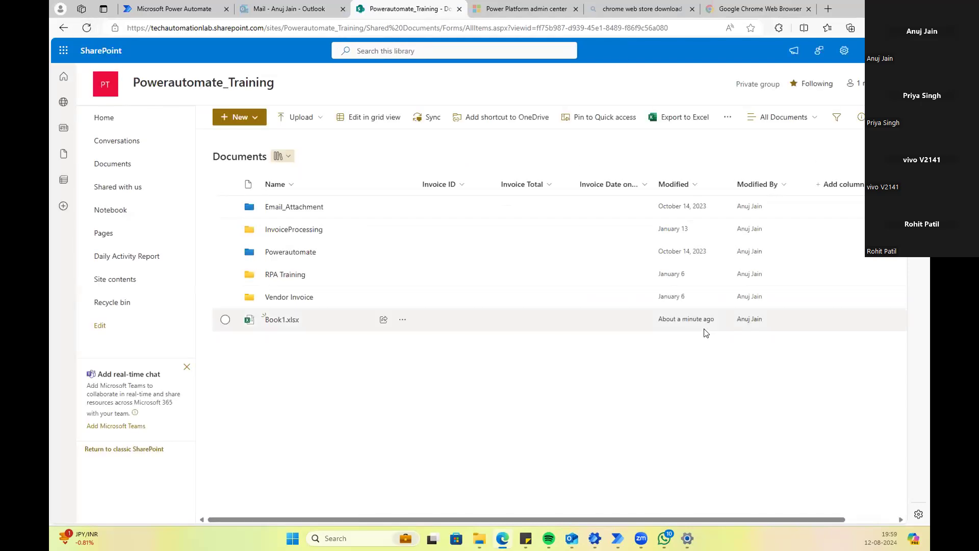
click(86, 29)
click(86, 28)
Step: Send the 'Fw: Test' forward draft from Outlook
mouse_move(579, 538)
click(597, 497)
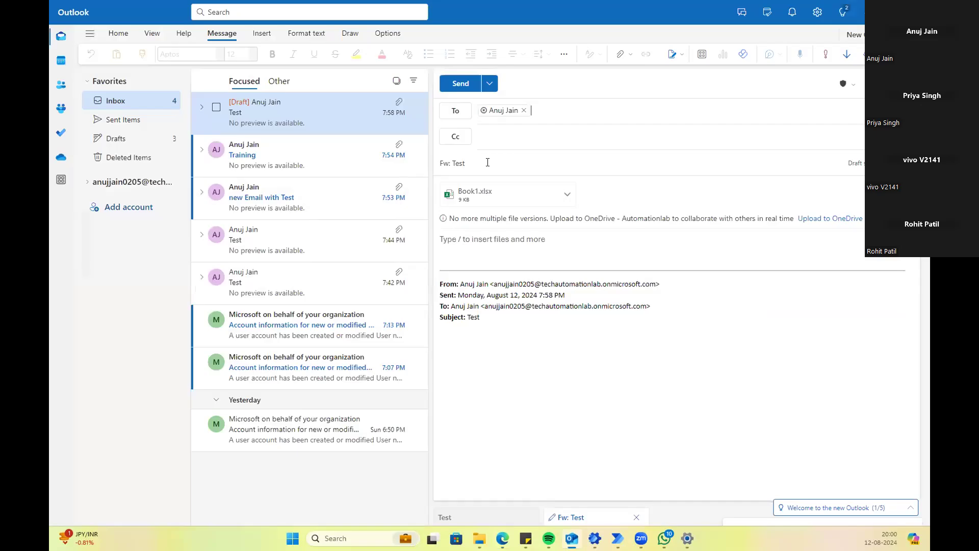
click(461, 90)
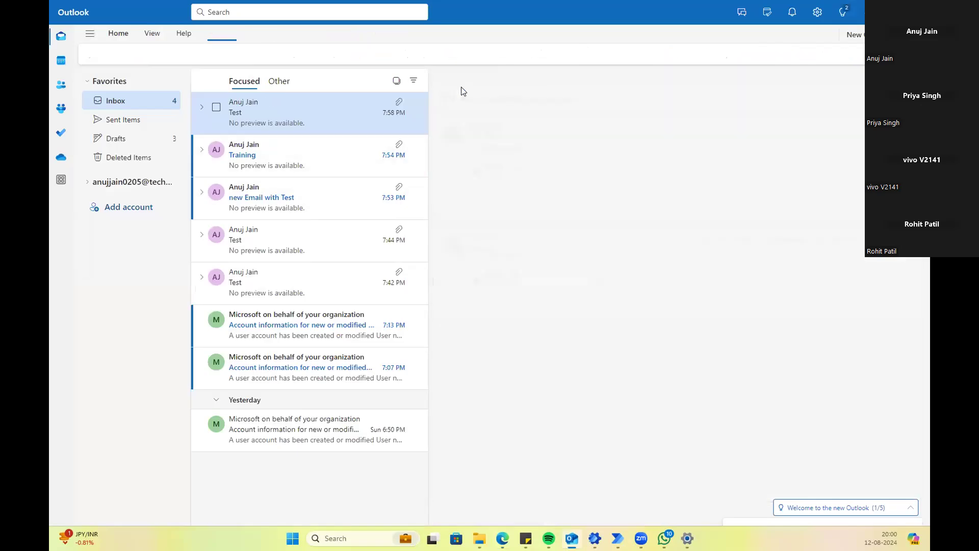
click(865, 16)
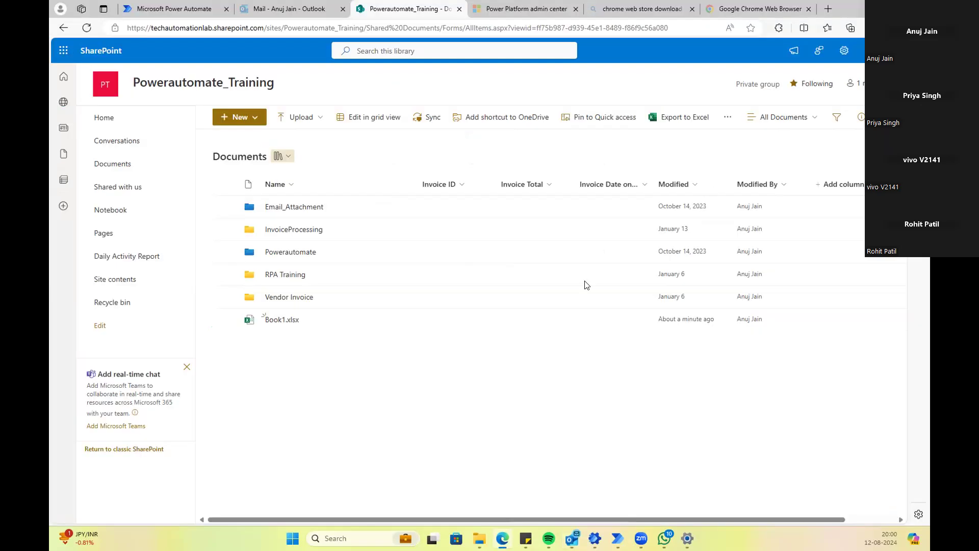
Step: Refresh the Documents library until Book1.xlsx shows as modified a few seconds ago
click(86, 31)
click(87, 29)
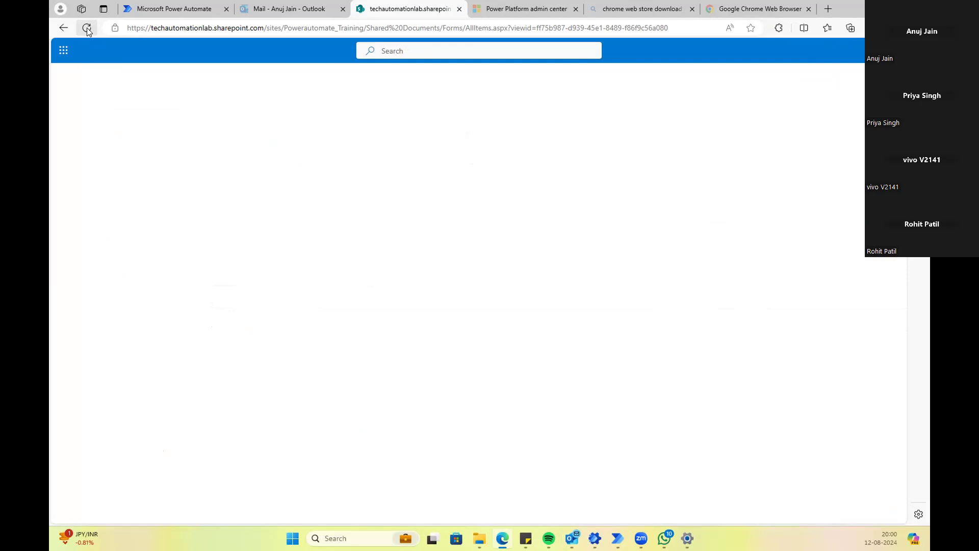
click(86, 30)
click(87, 30)
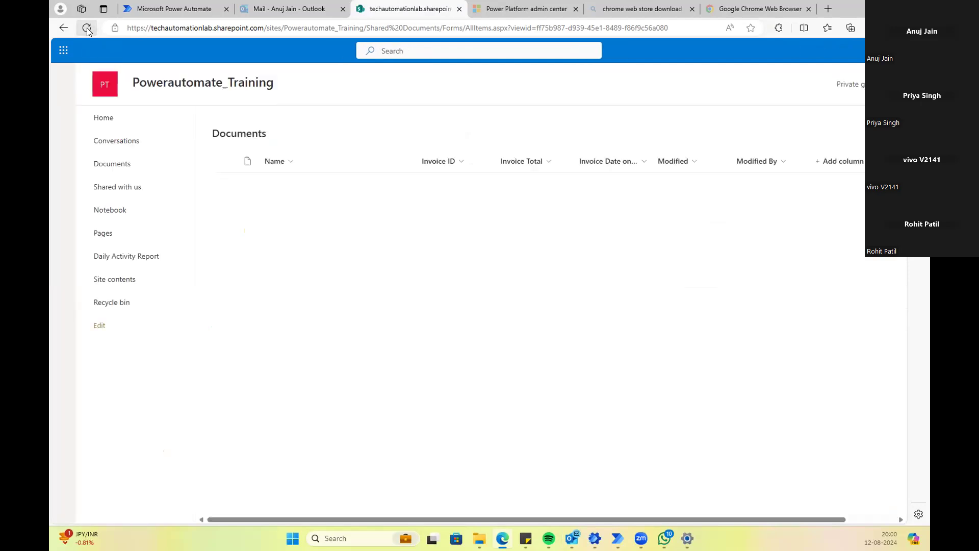
click(87, 30)
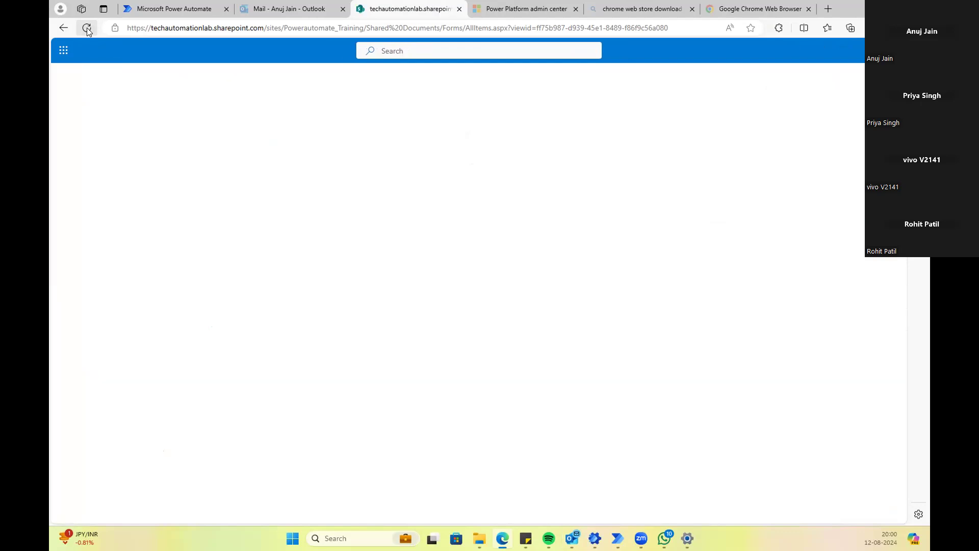
click(87, 30)
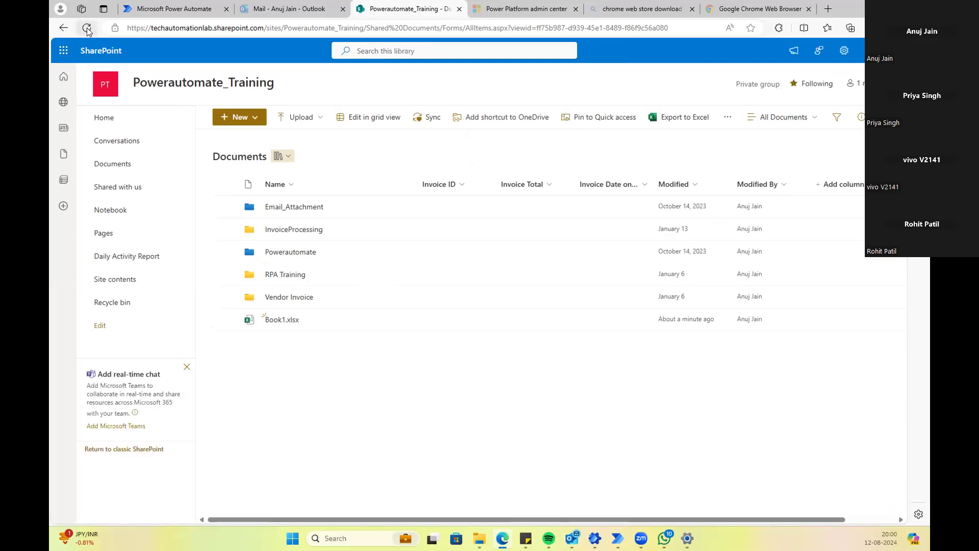
click(87, 30)
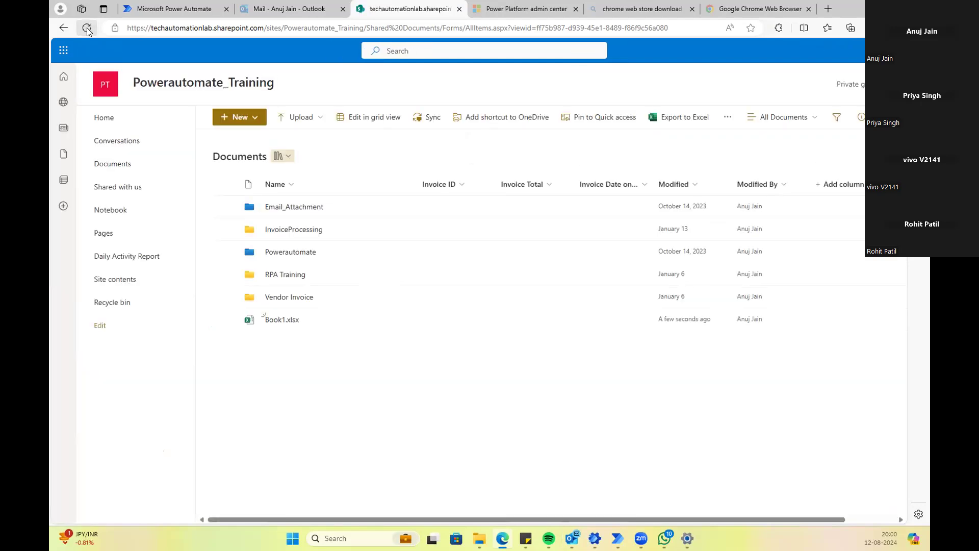
click(87, 31)
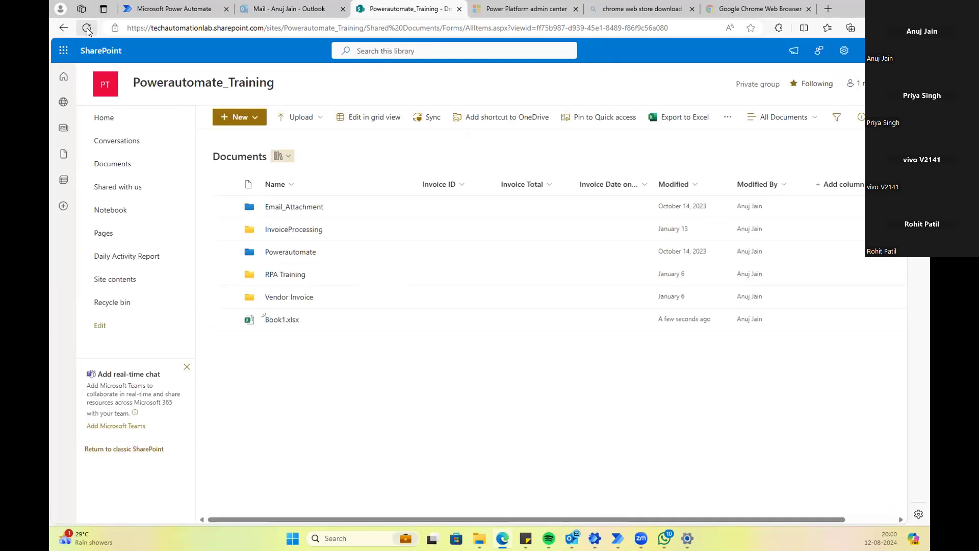
click(87, 30)
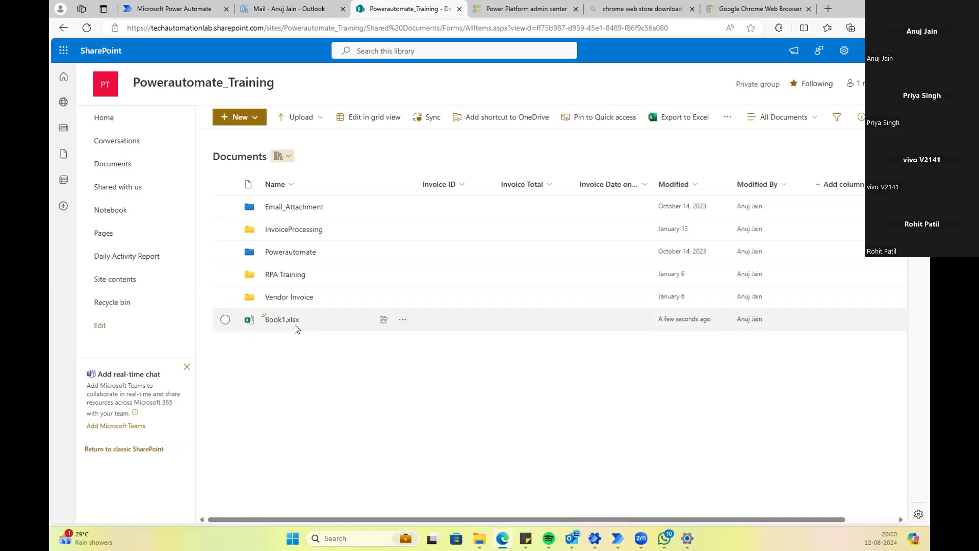
mouse_move(305, 320)
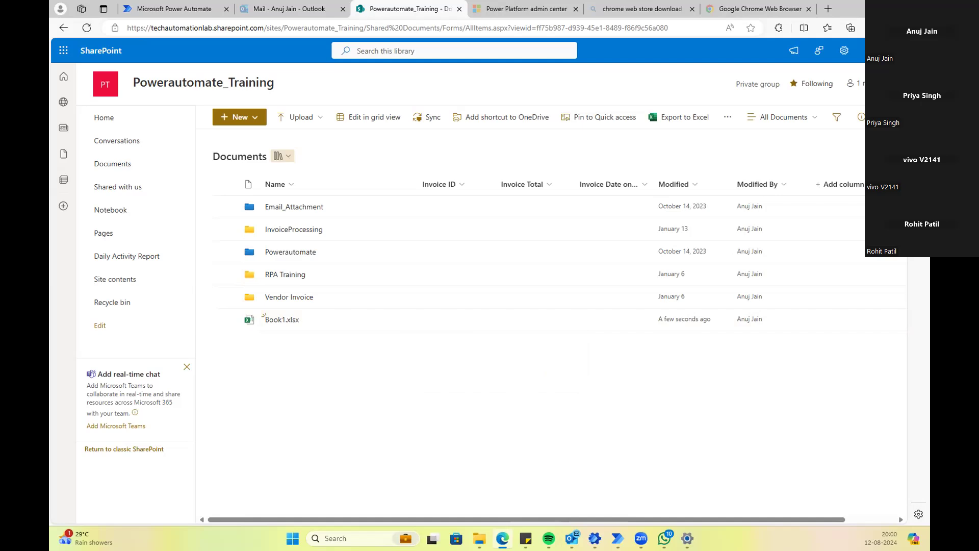
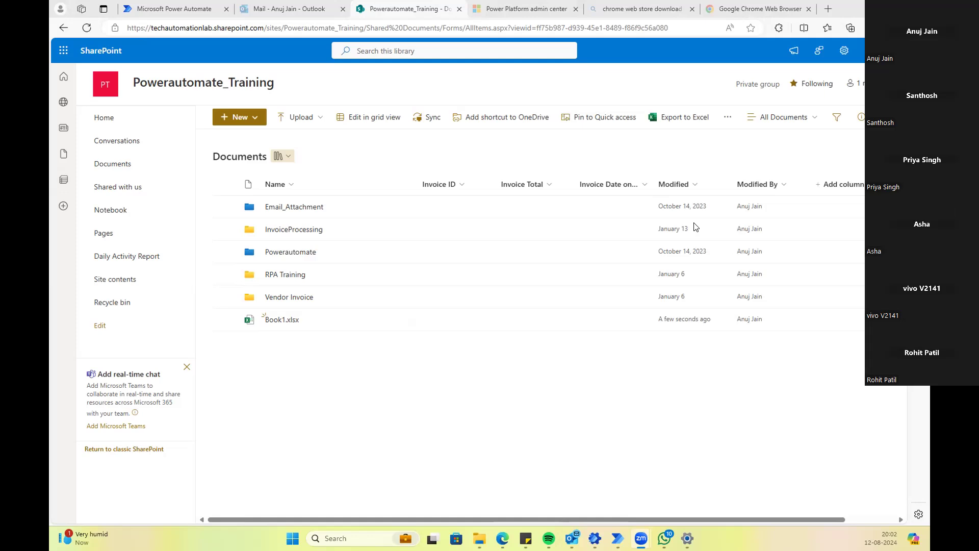
Step: Glance at the SharePoint library, then return to the flow editor and collapse its steps
mouse_move(502, 538)
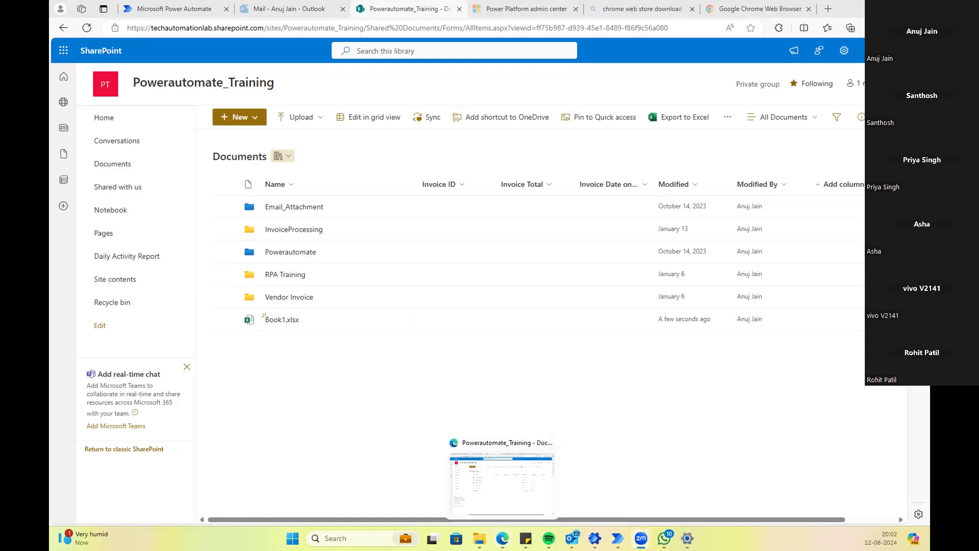
click(498, 484)
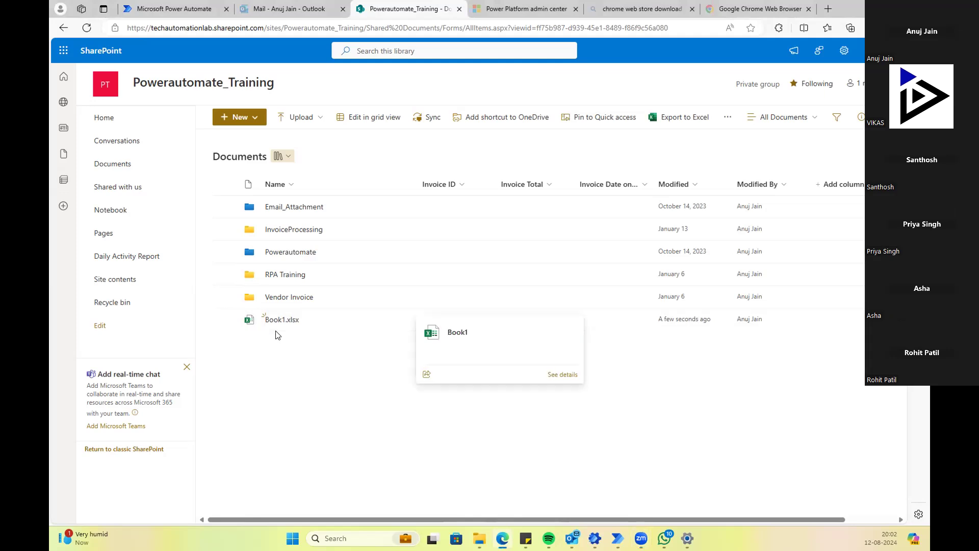
mouse_move(288, 324)
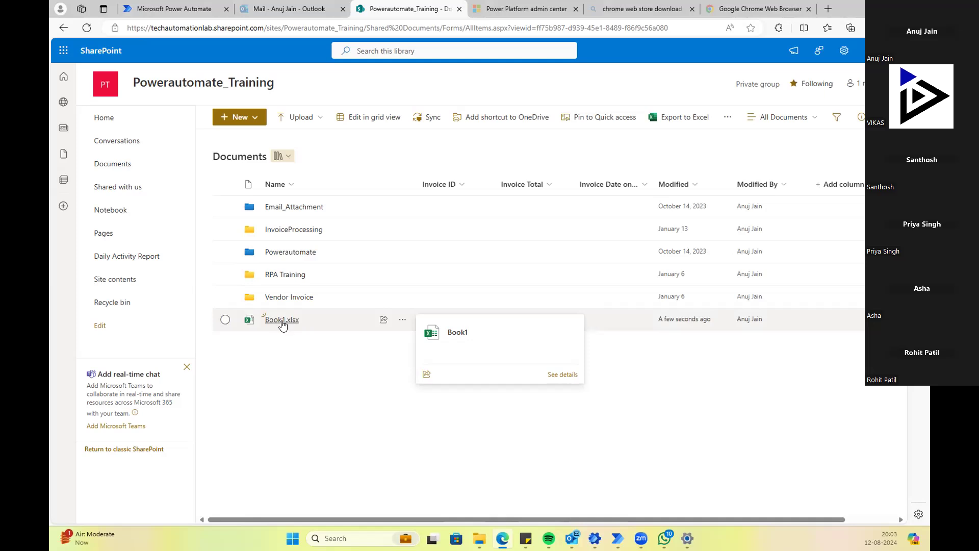
mouse_move(503, 538)
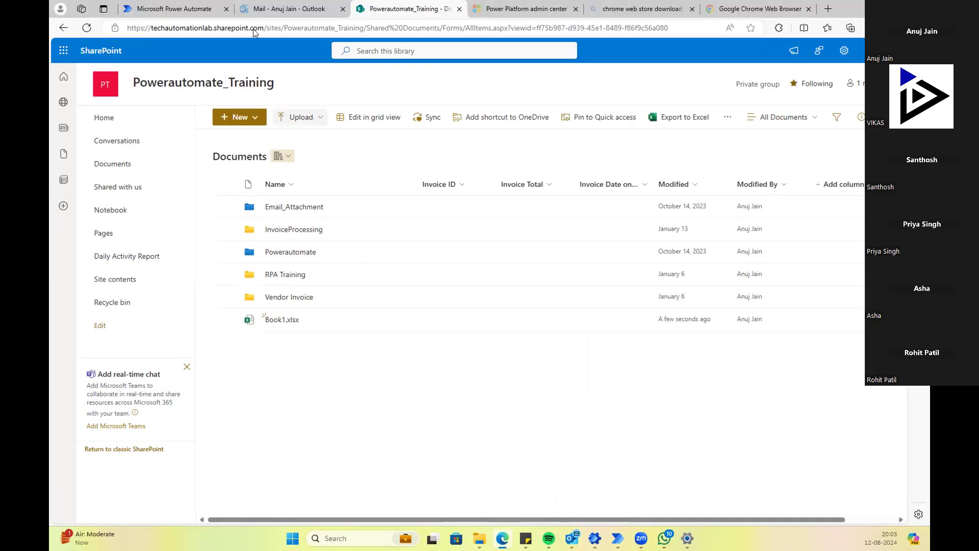
click(145, 15)
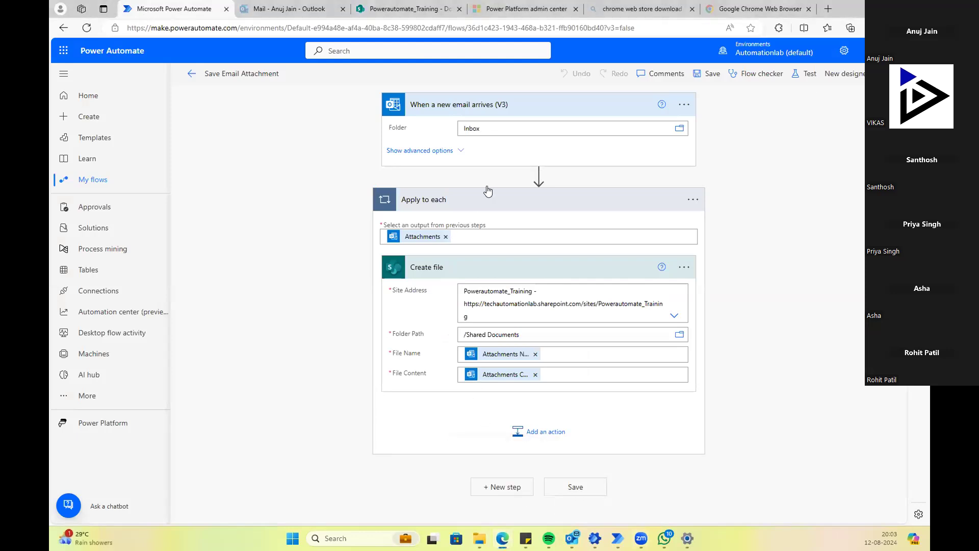
click(486, 204)
click(510, 113)
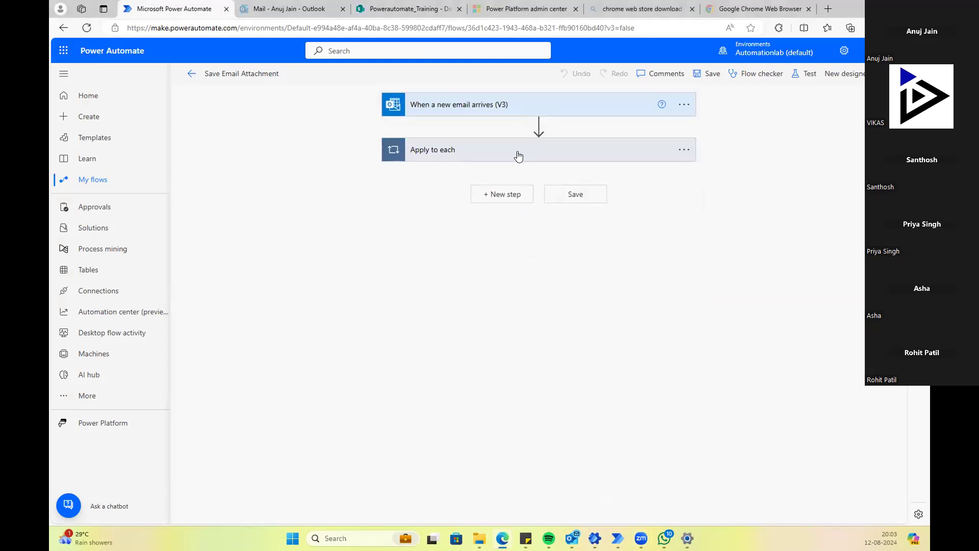
Step: Add a Current time action as a new step at the end of the flow
click(514, 200)
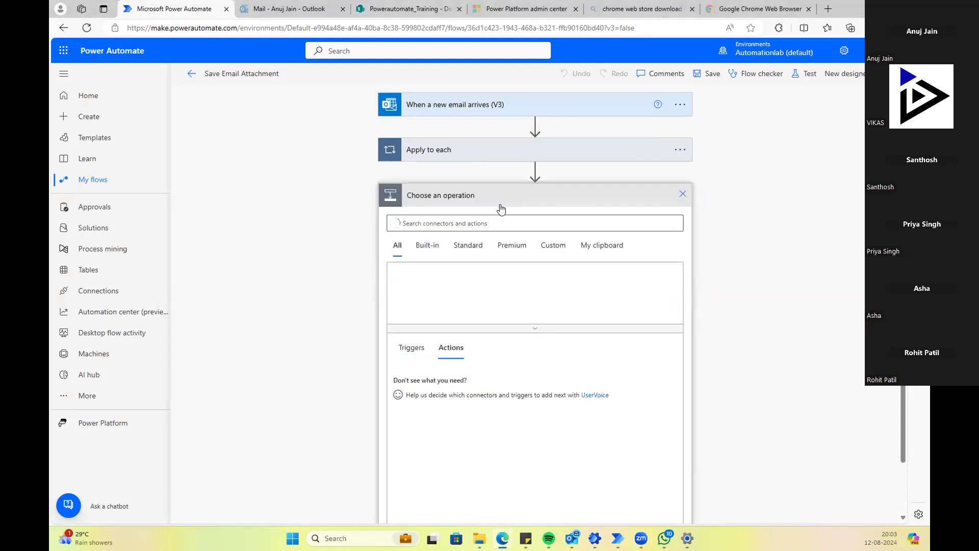
text(time)
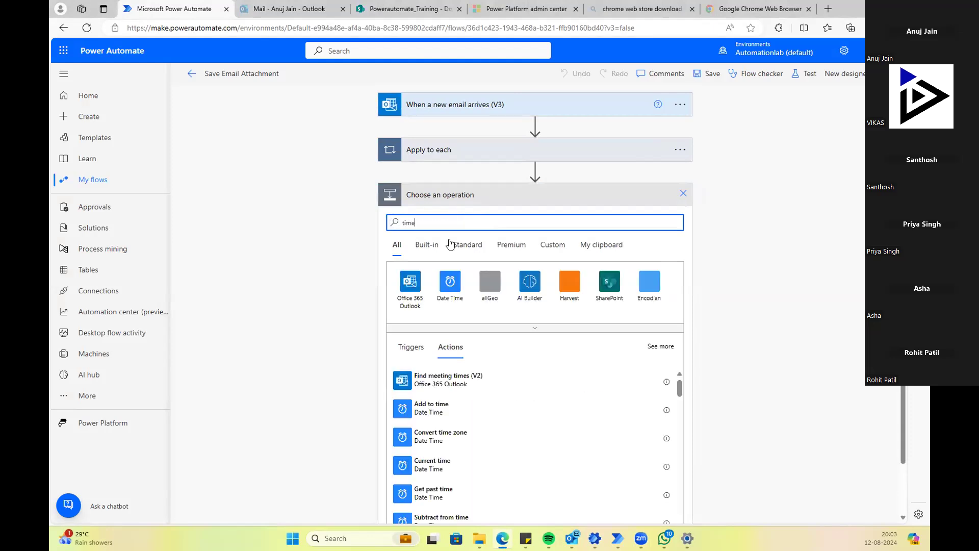
scroll(291, 315, down, 1)
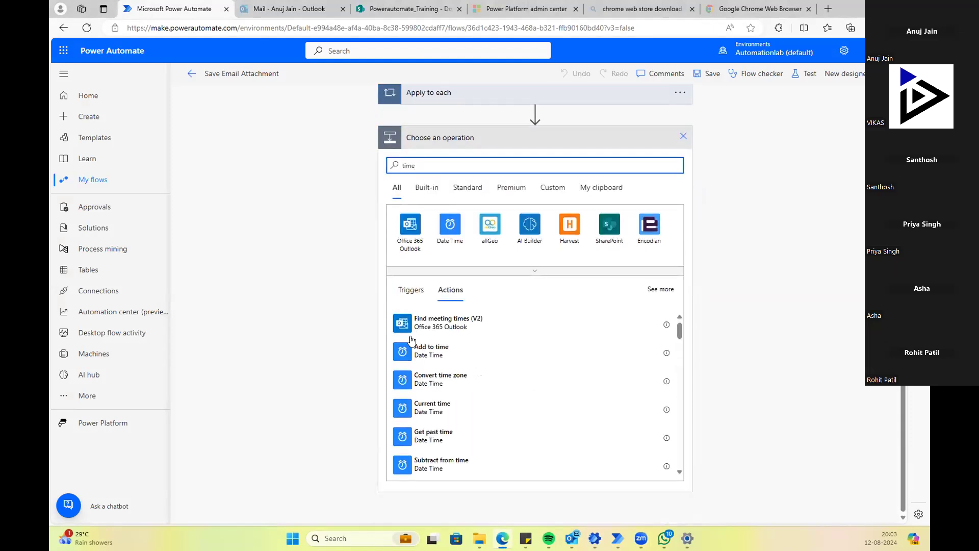
scroll(455, 351, down, 3)
scroll(457, 367, down, 5)
scroll(457, 368, up, 5)
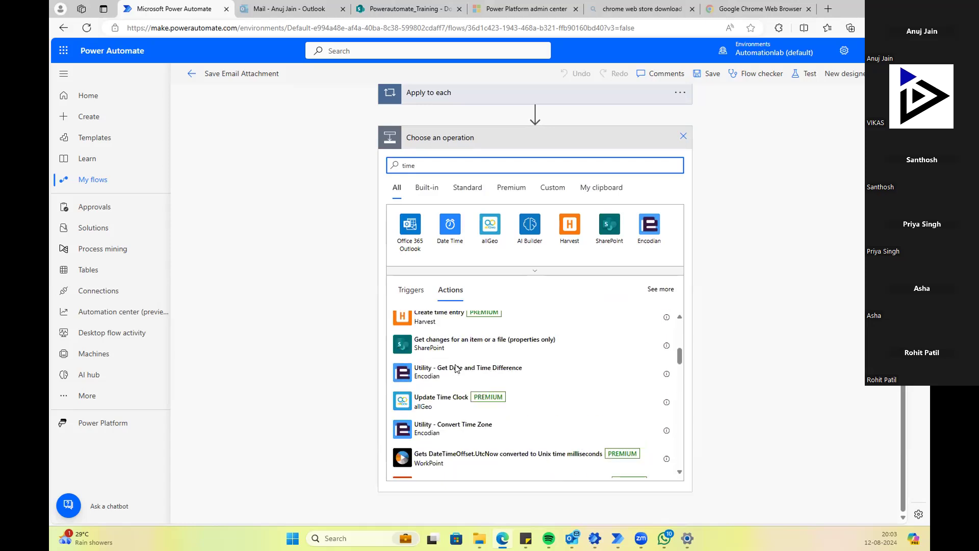
scroll(457, 368, up, 2)
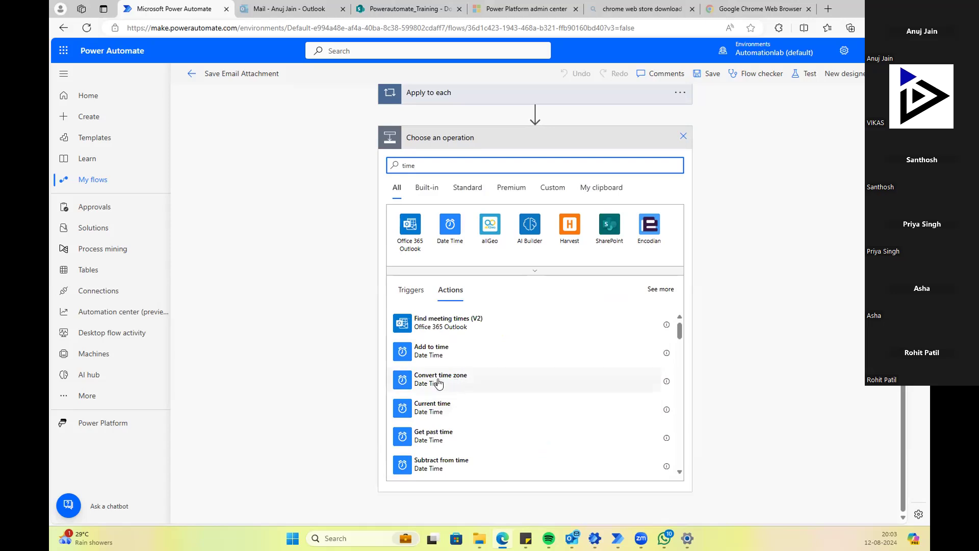
click(434, 410)
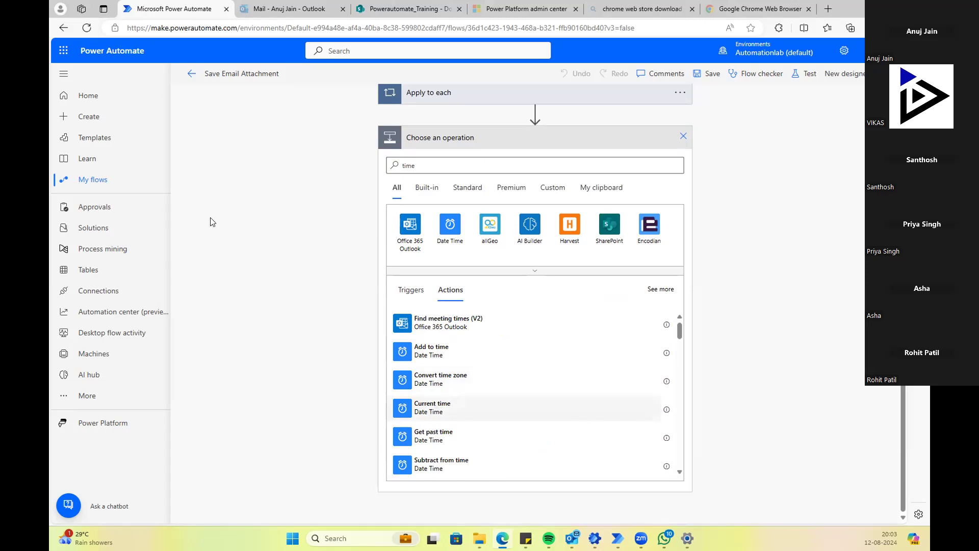
Step: Delete the Current time action, then expand the Apply to each loop
click(434, 202)
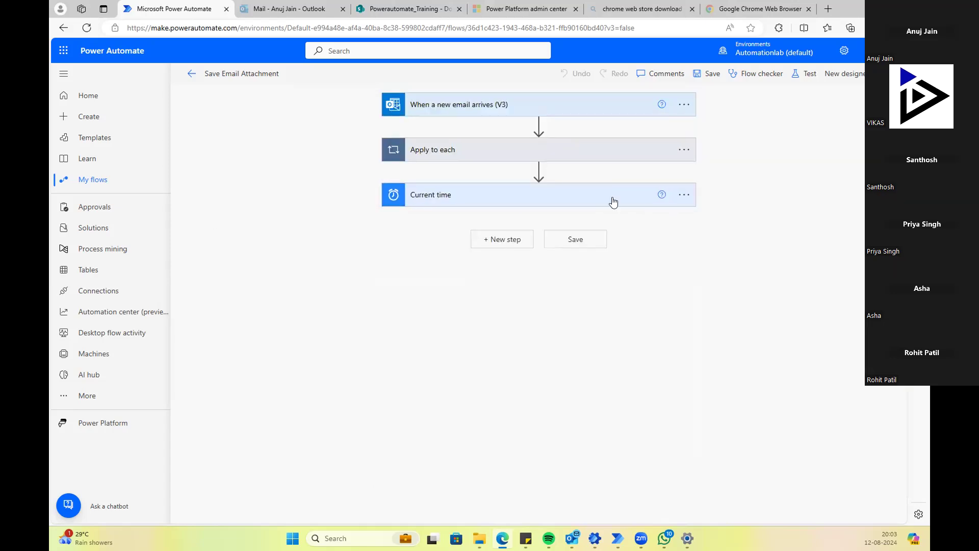
click(486, 198)
click(684, 195)
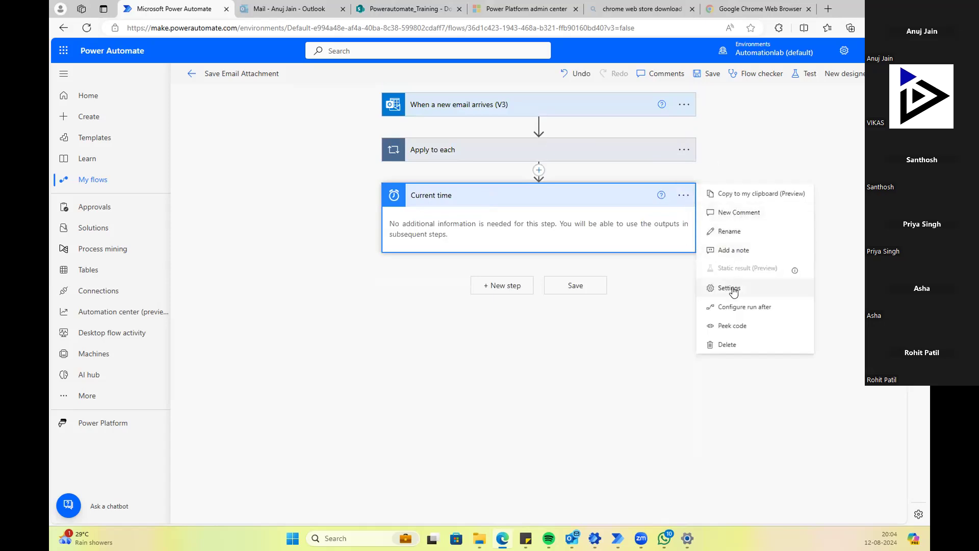
click(684, 286)
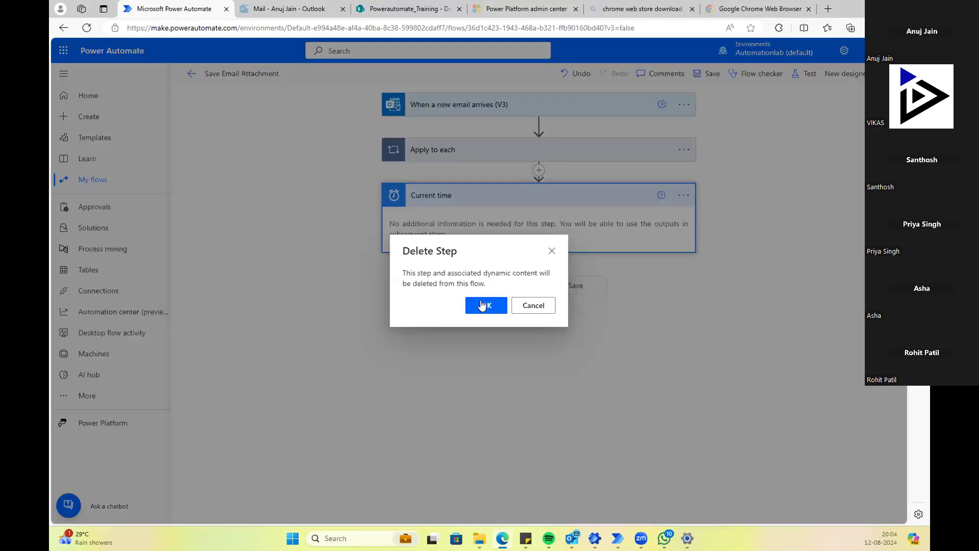
click(483, 305)
click(519, 151)
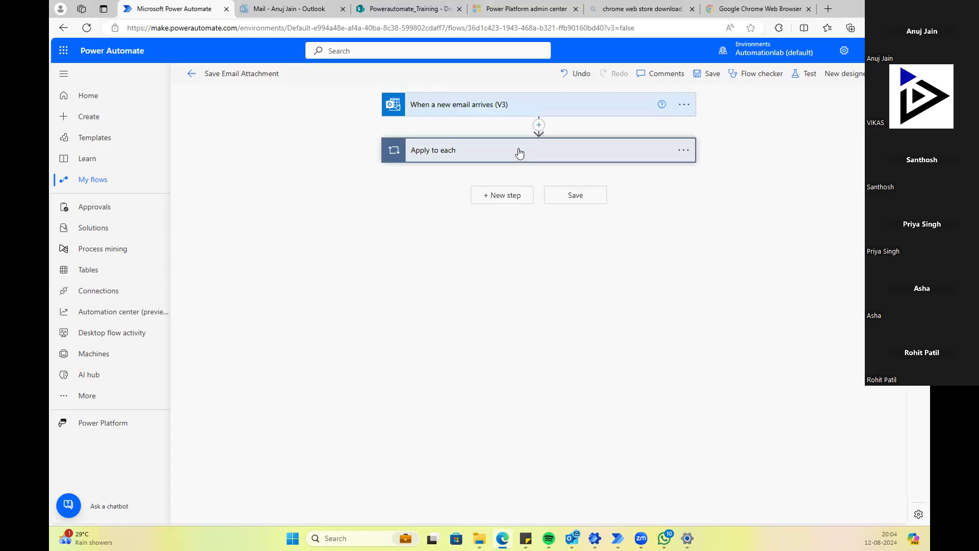
Step: Insert a Convert time zone (Date Time) action between the email trigger and Apply to each loop
click(538, 126)
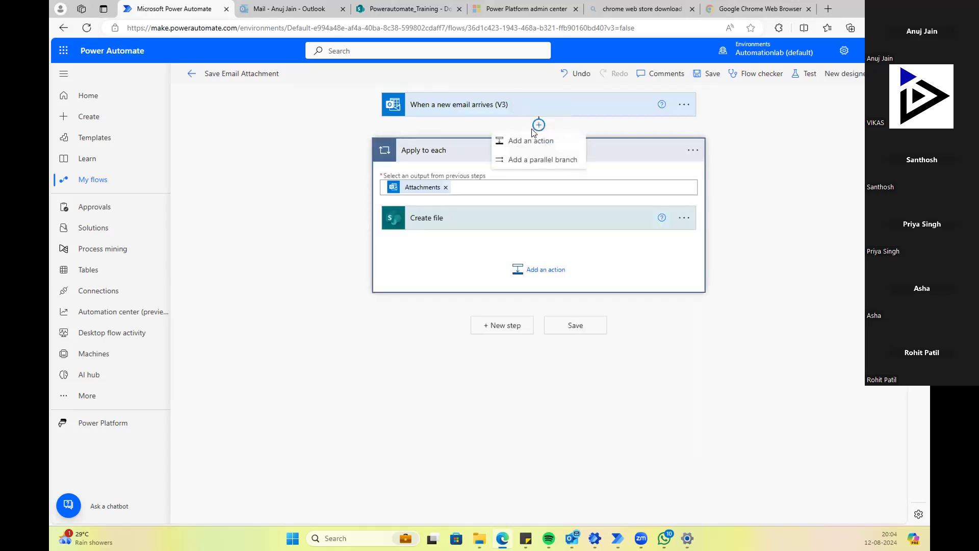
click(530, 135)
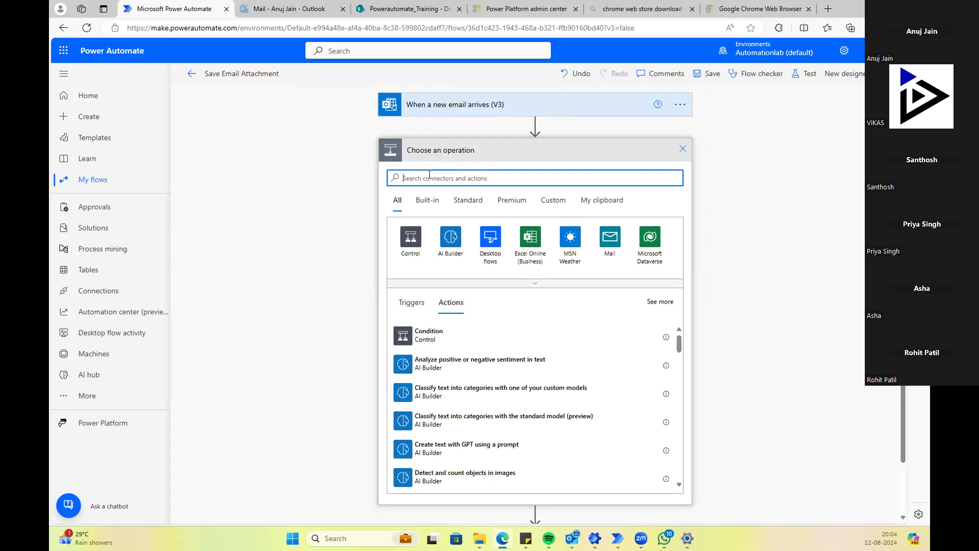
text(Conver)
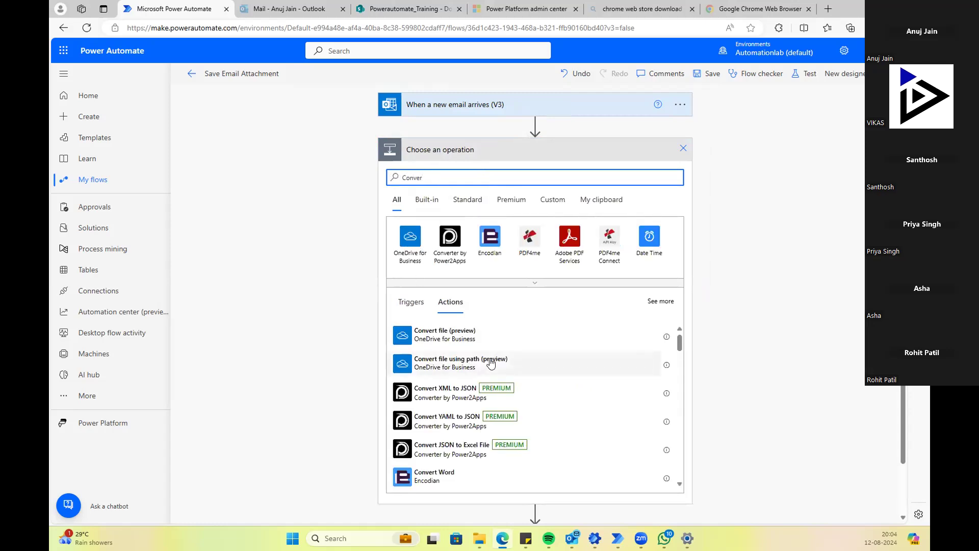
scroll(490, 364, down, 5)
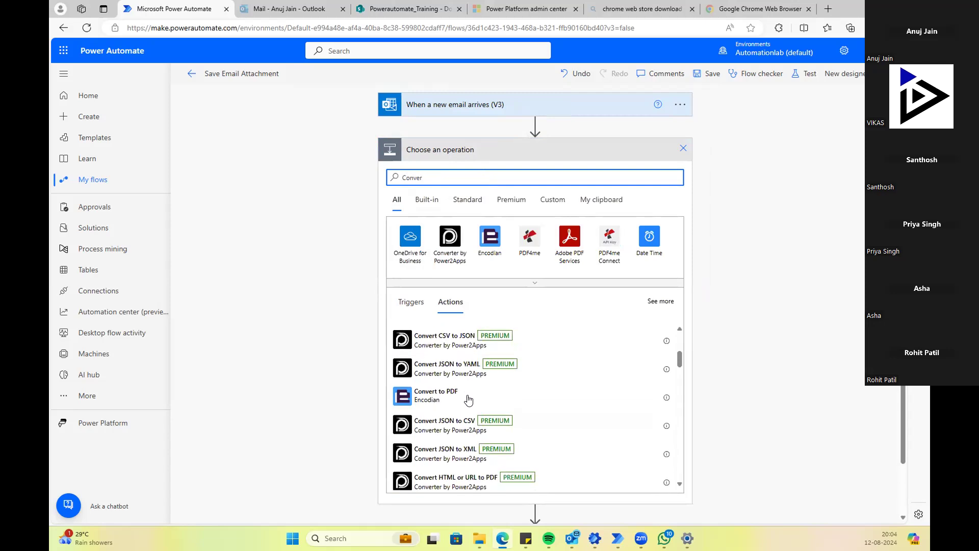
scroll(468, 399, down, 6)
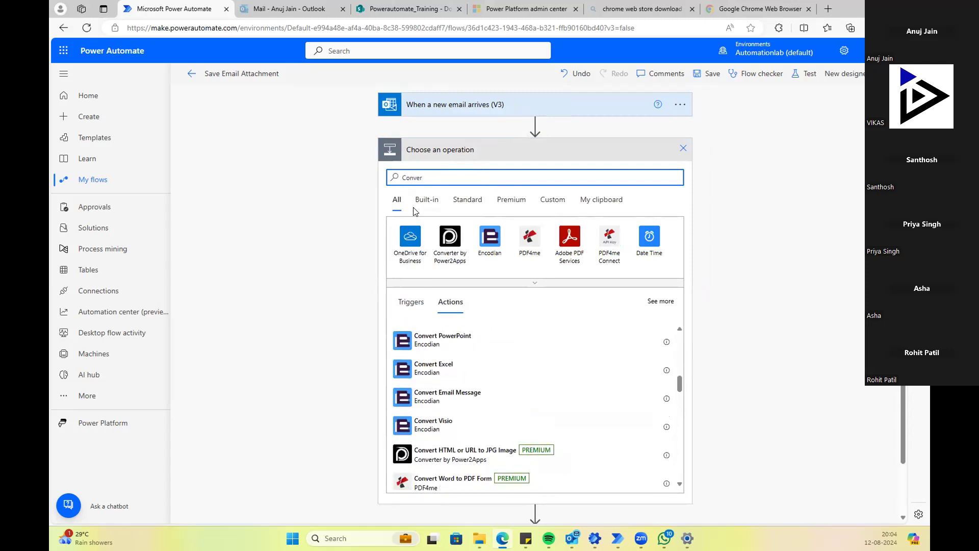
text(time)
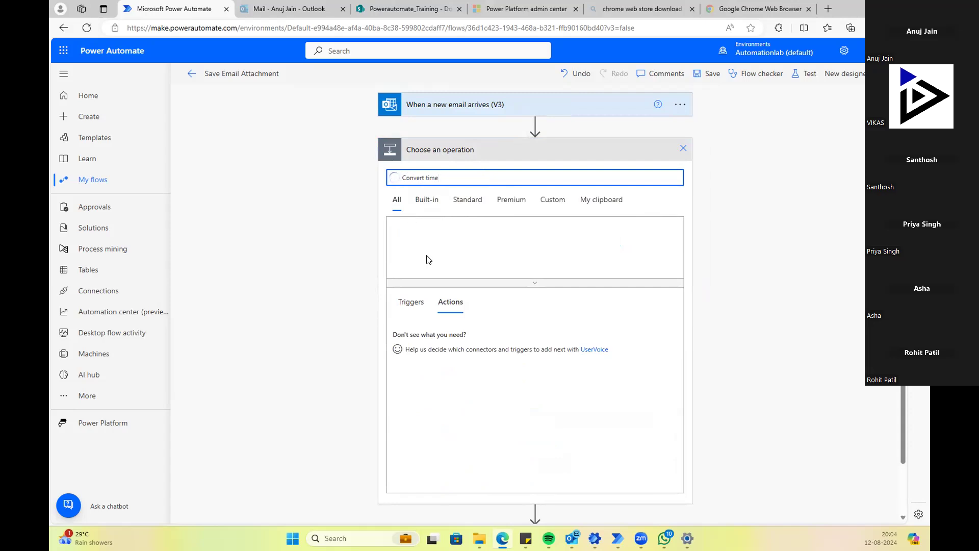
click(434, 363)
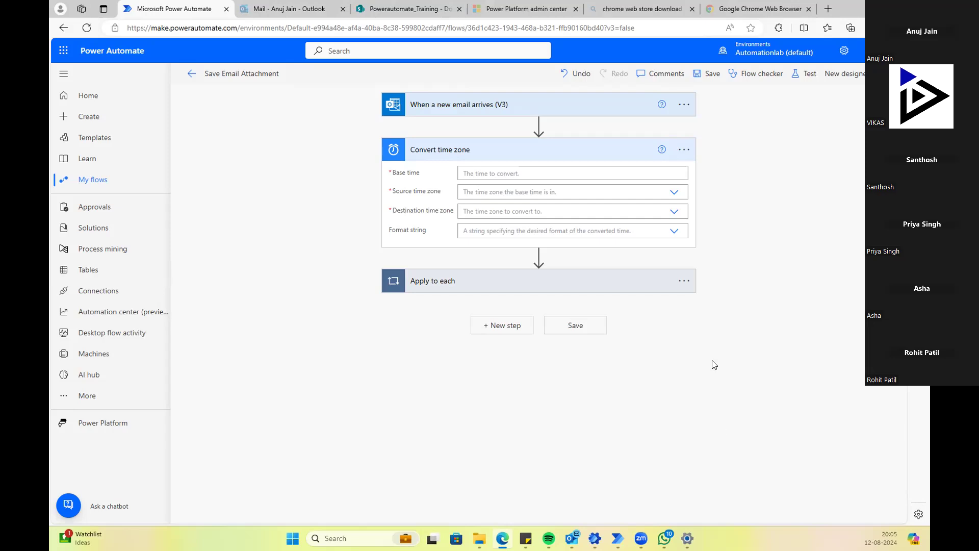
Step: Fill the Convert time zone Base time with the email's Received Time dynamic value
click(525, 168)
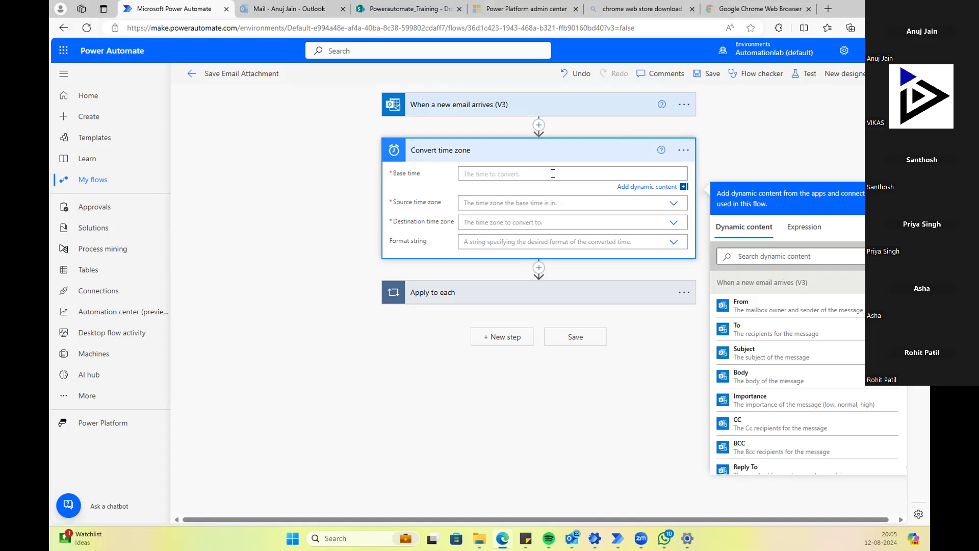
scroll(756, 373, down, 6)
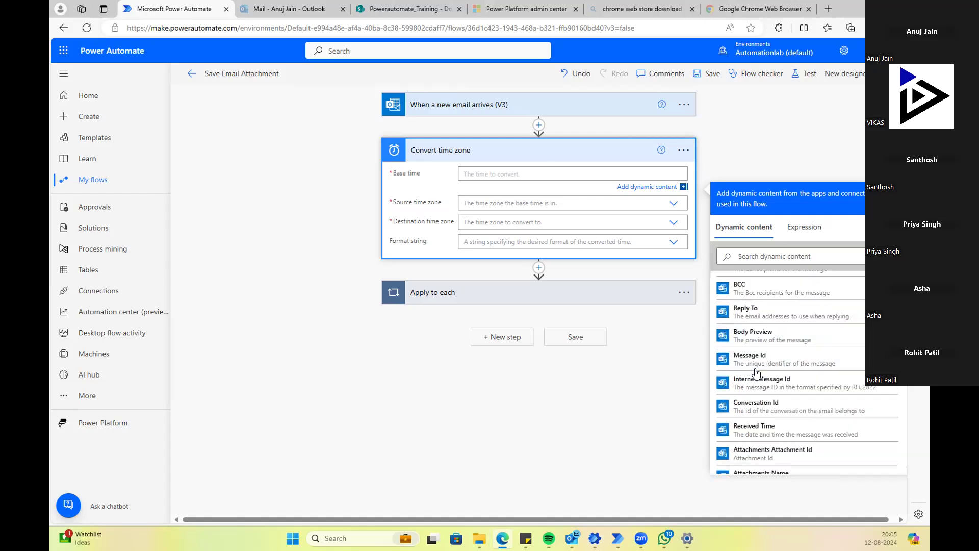
scroll(756, 374, down, 4)
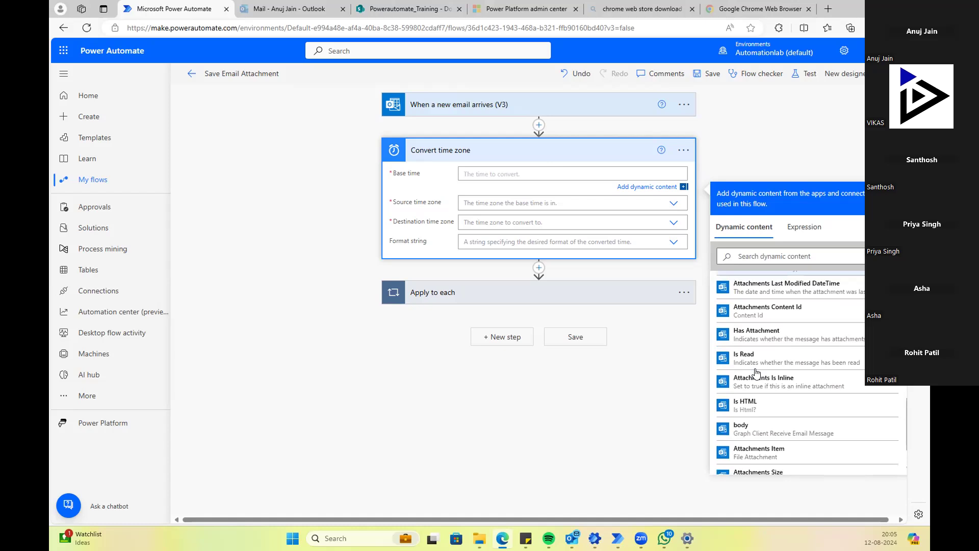
scroll(756, 374, up, 9)
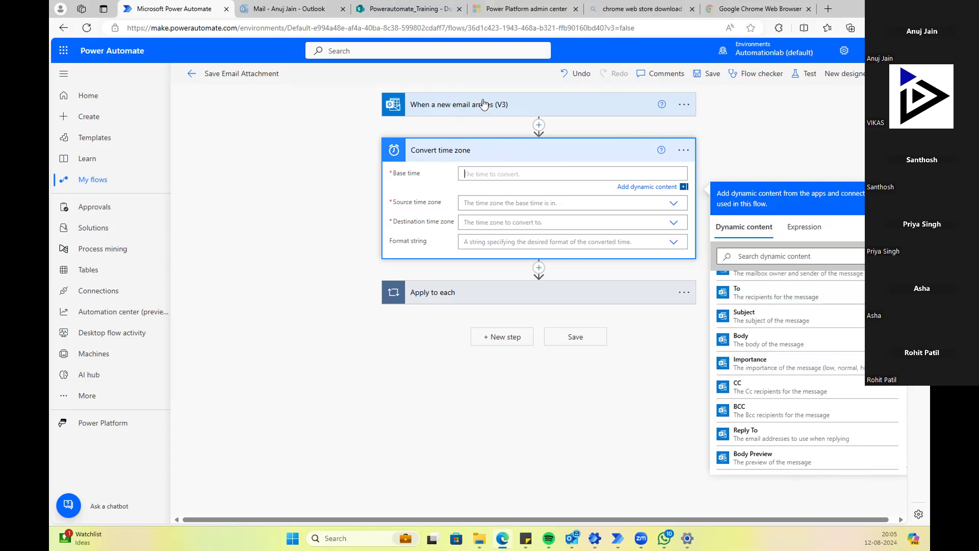
scroll(730, 352, down, 2)
scroll(730, 352, down, 3)
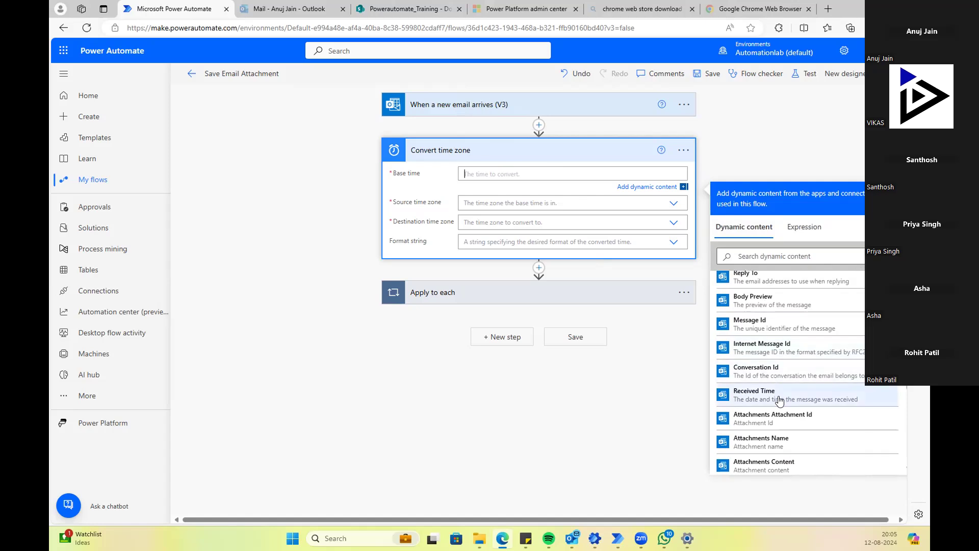
scroll(768, 374, down, 3)
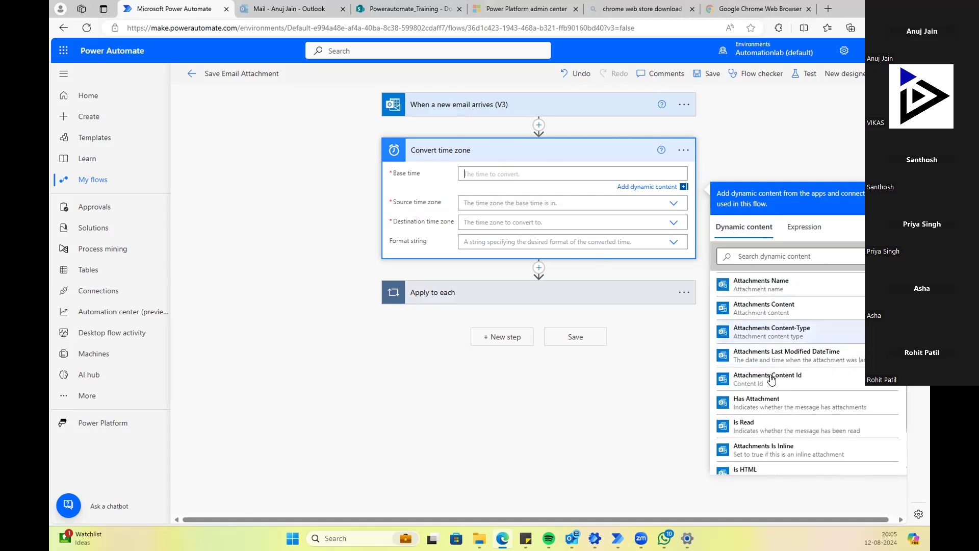
scroll(755, 405, down, 3)
scroll(754, 406, up, 5)
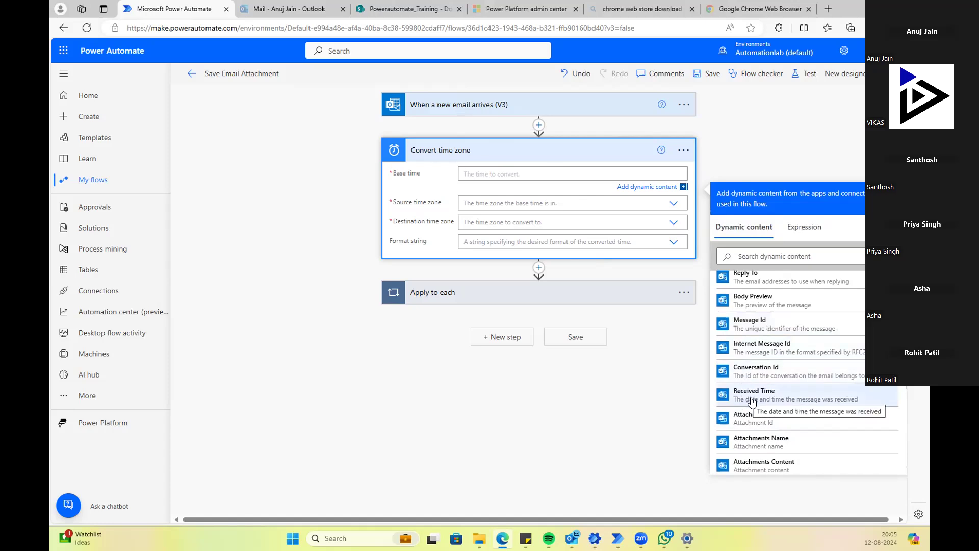
click(754, 398)
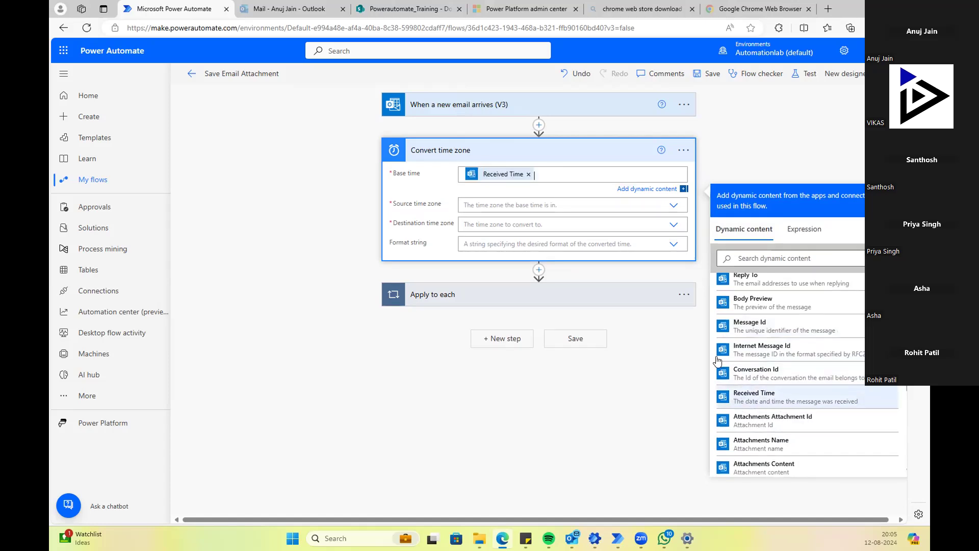
Step: Set the Source time zone to (UTC) Coordinated Universal Time
click(504, 204)
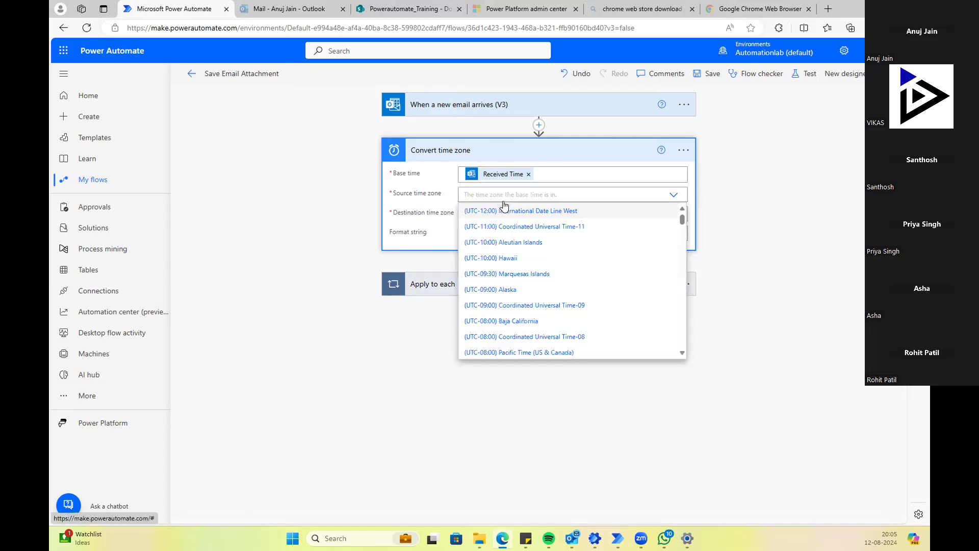
scroll(524, 281, down, 4)
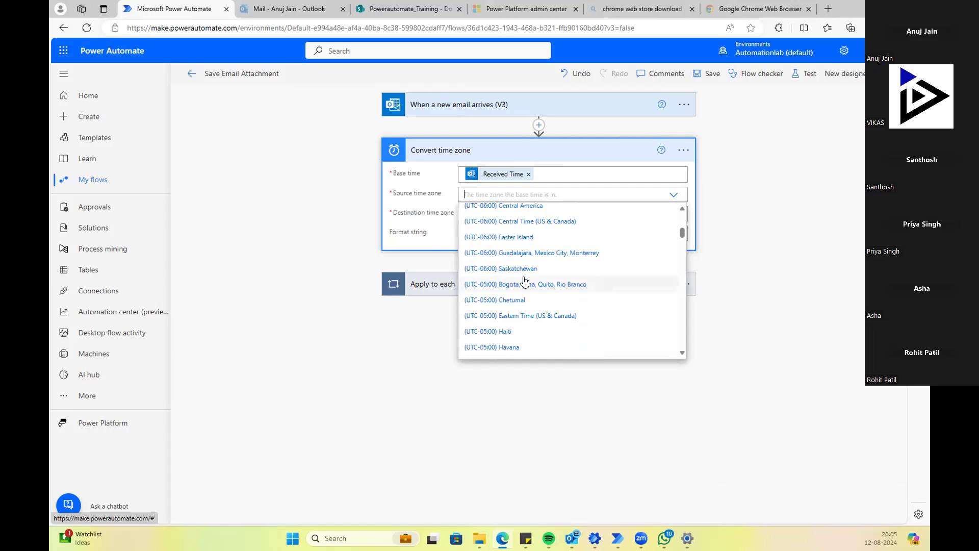
scroll(525, 281, up, 2)
scroll(525, 281, down, 3)
scroll(525, 281, down, 6)
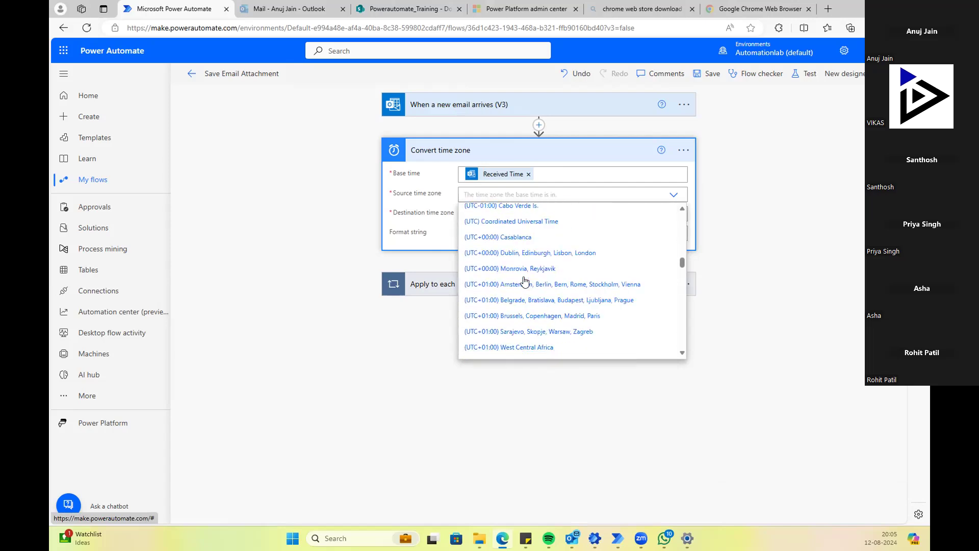
scroll(525, 281, up, 3)
scroll(526, 281, up, 3)
scroll(527, 281, down, 6)
click(519, 221)
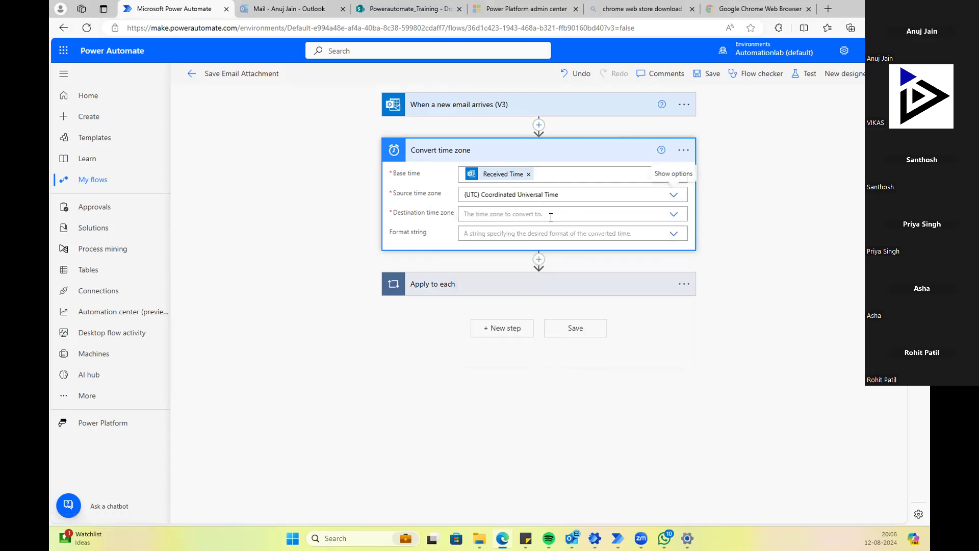
Step: Set the Destination time zone to (UTC+05:30) Chennai, Kolkata, Mumbai, New Delhi
click(673, 214)
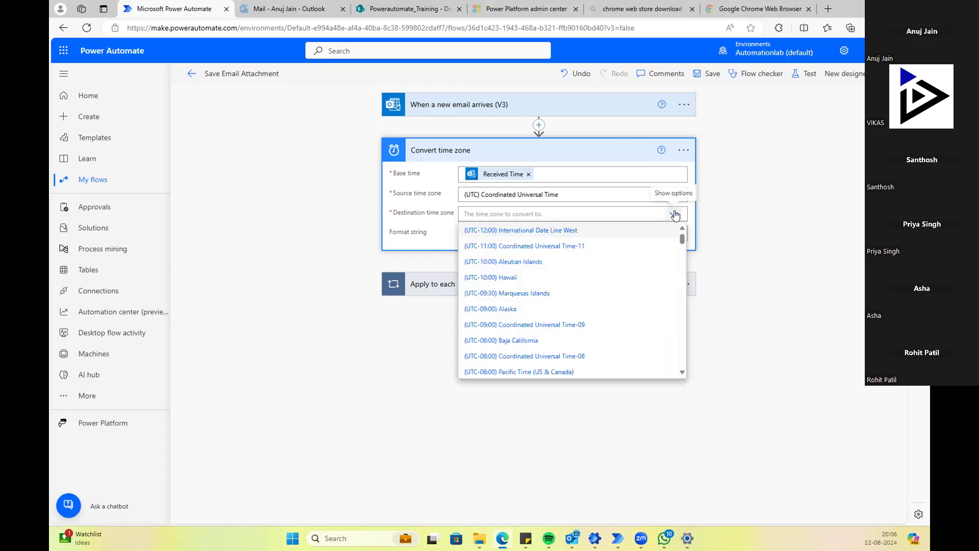
scroll(568, 269, down, 1)
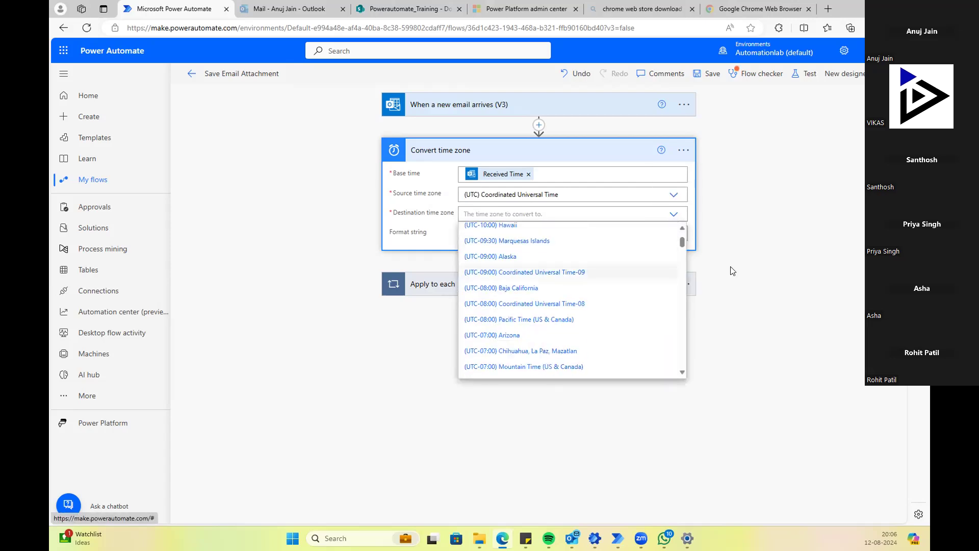
click(523, 215)
click(673, 214)
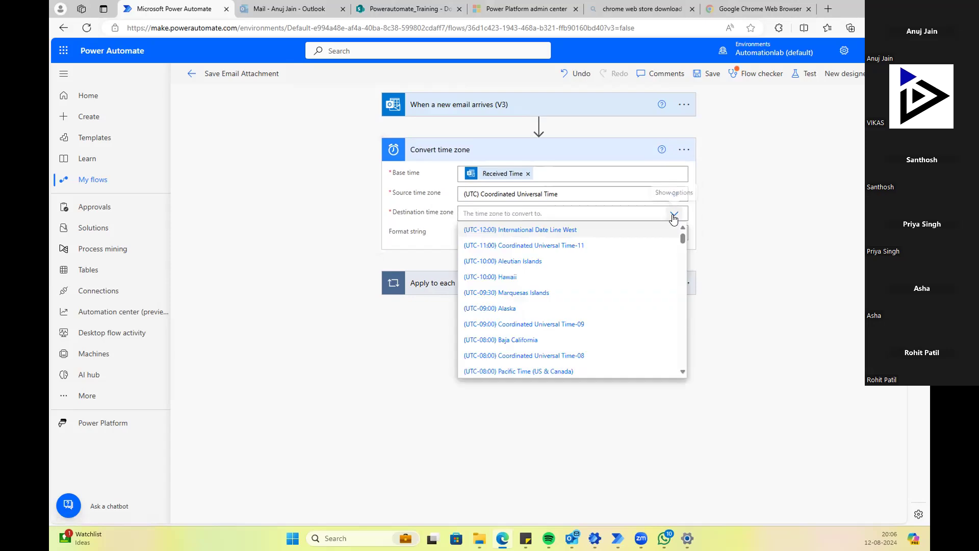
scroll(514, 294, down, 6)
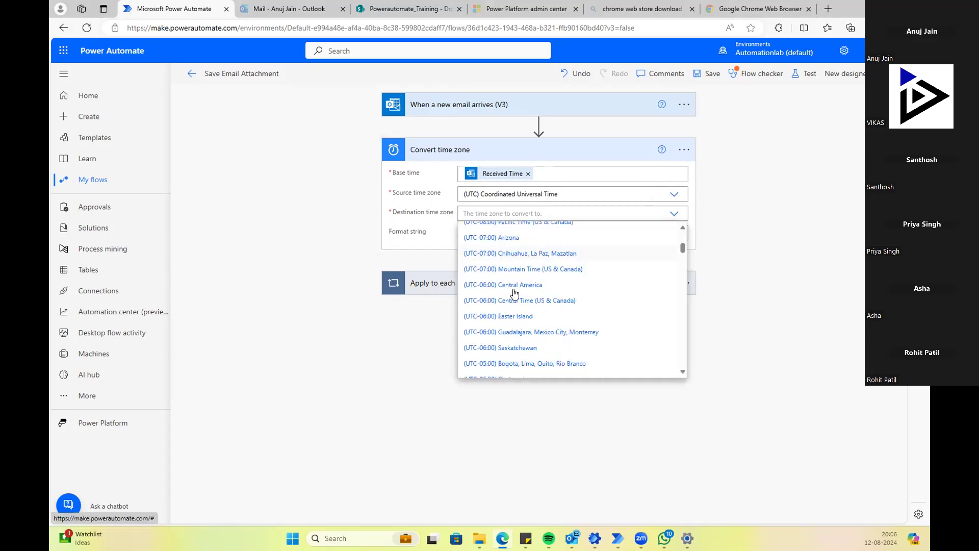
scroll(514, 294, down, 8)
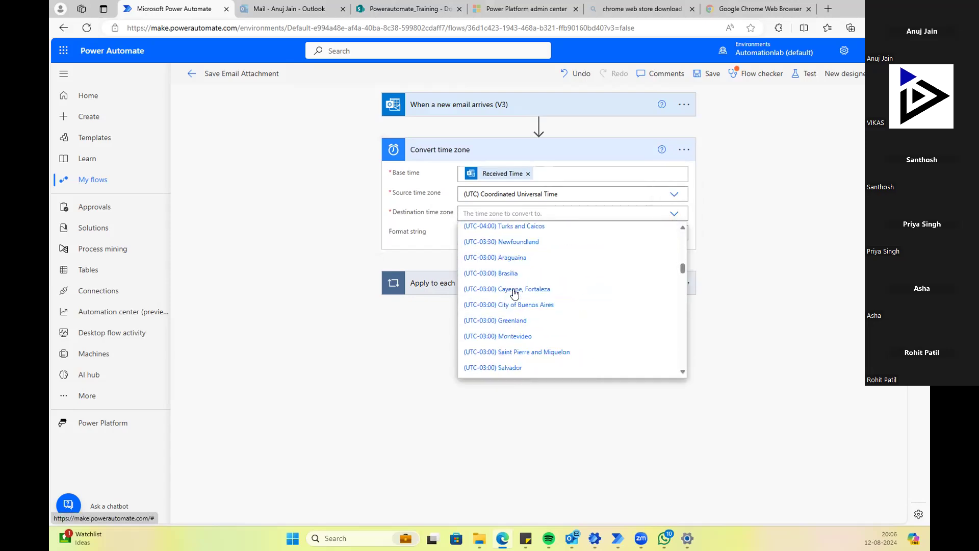
scroll(514, 293, down, 3)
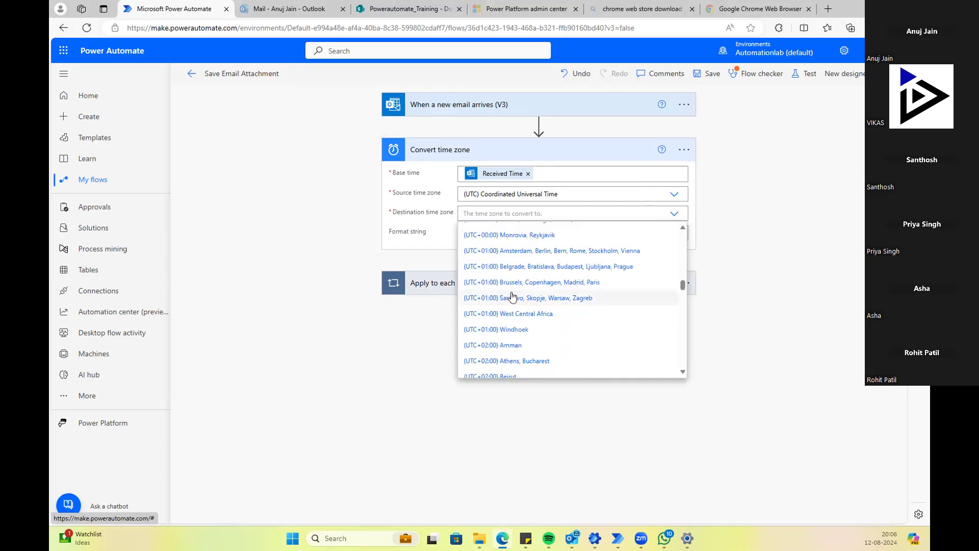
scroll(513, 299, down, 3)
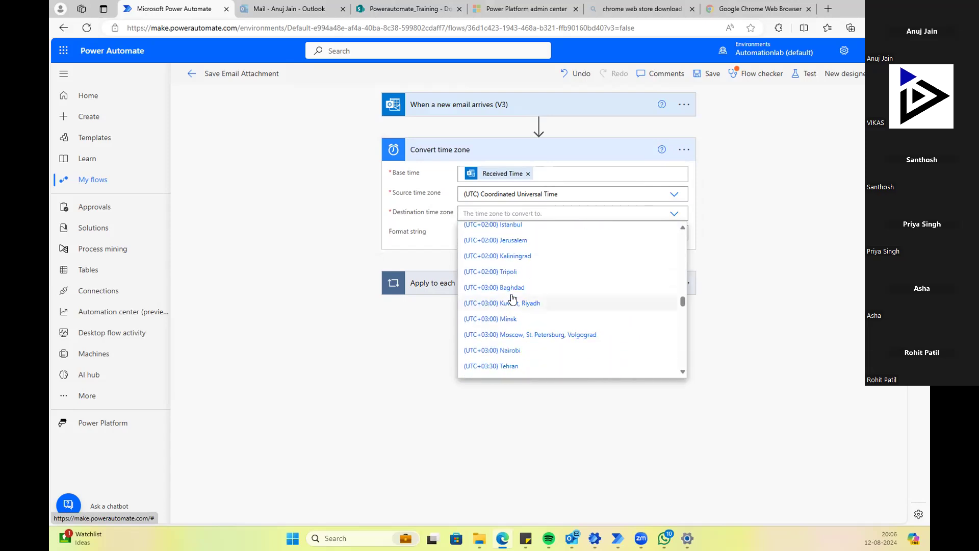
scroll(513, 299, down, 4)
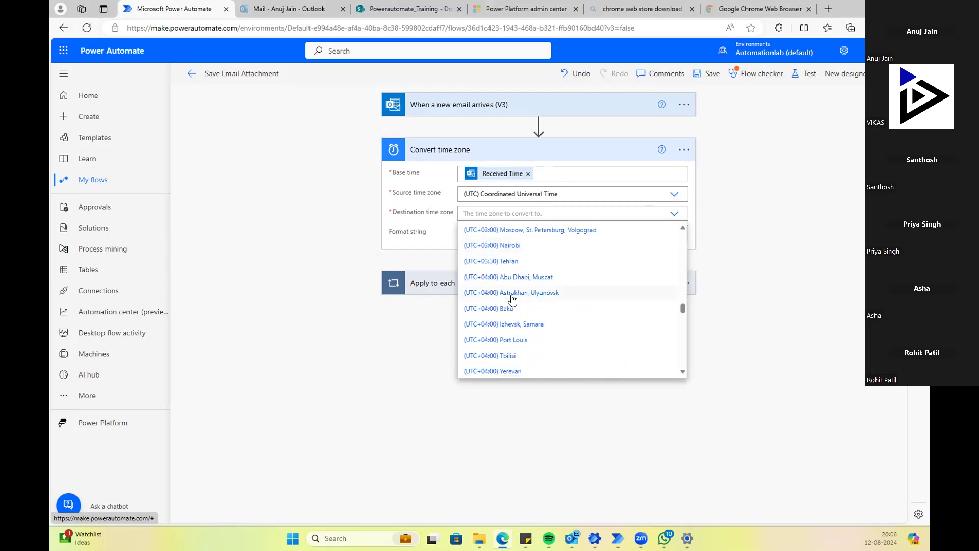
scroll(510, 306, down, 2)
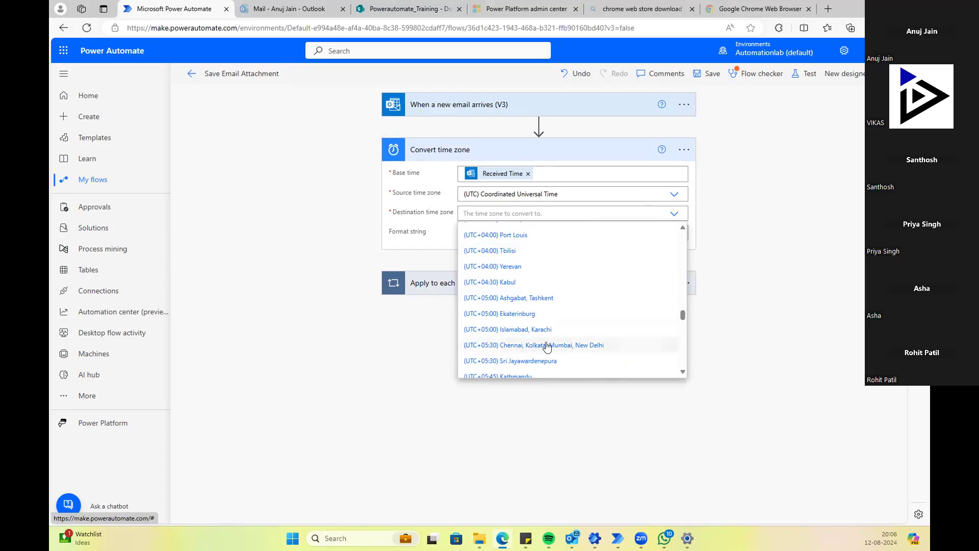
click(497, 346)
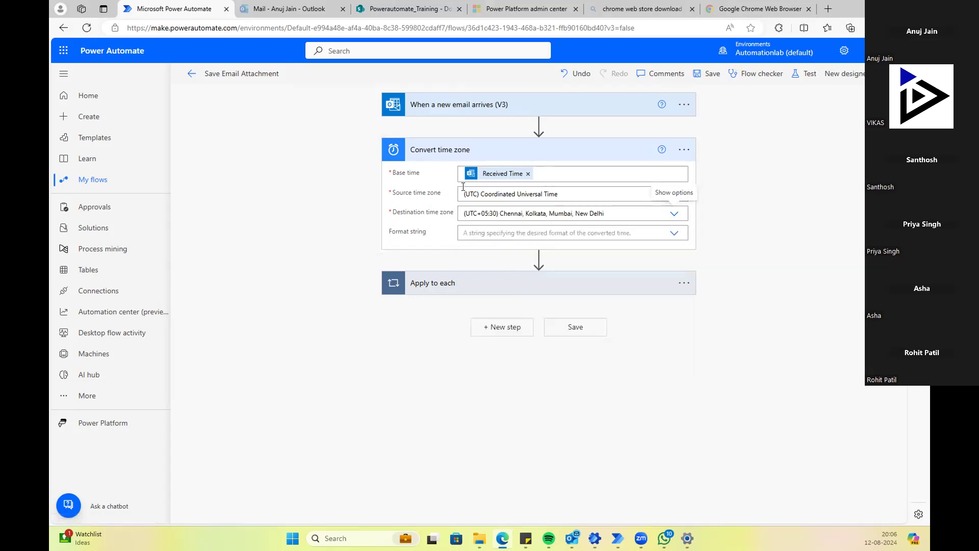
Step: Try typing the MMDDYYYYhhmms pattern directly into the Format string dropdown
click(476, 234)
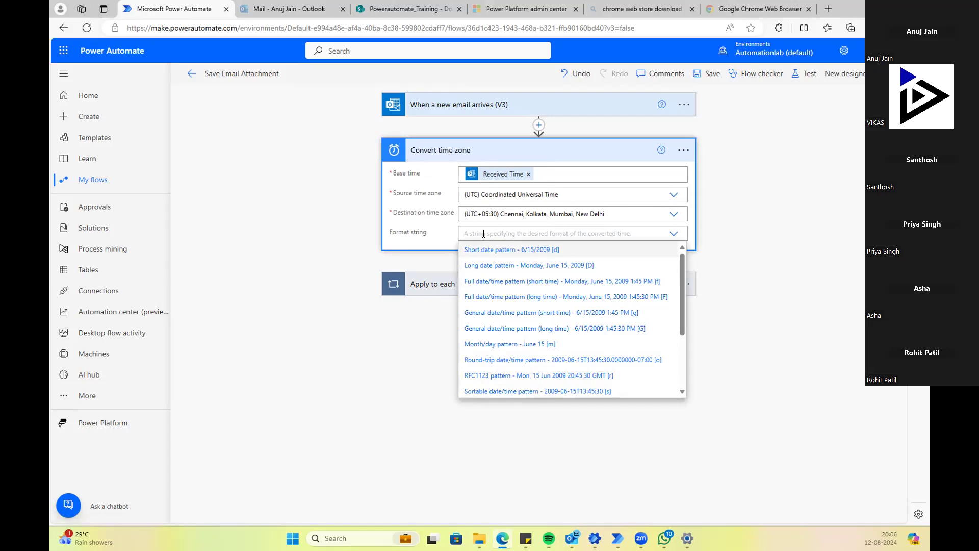
text(MM)
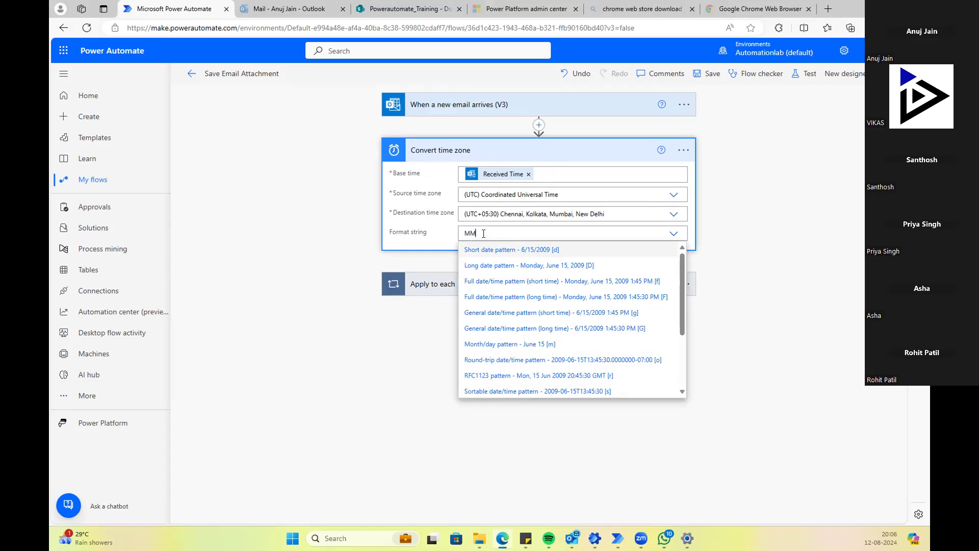
text(DDY)
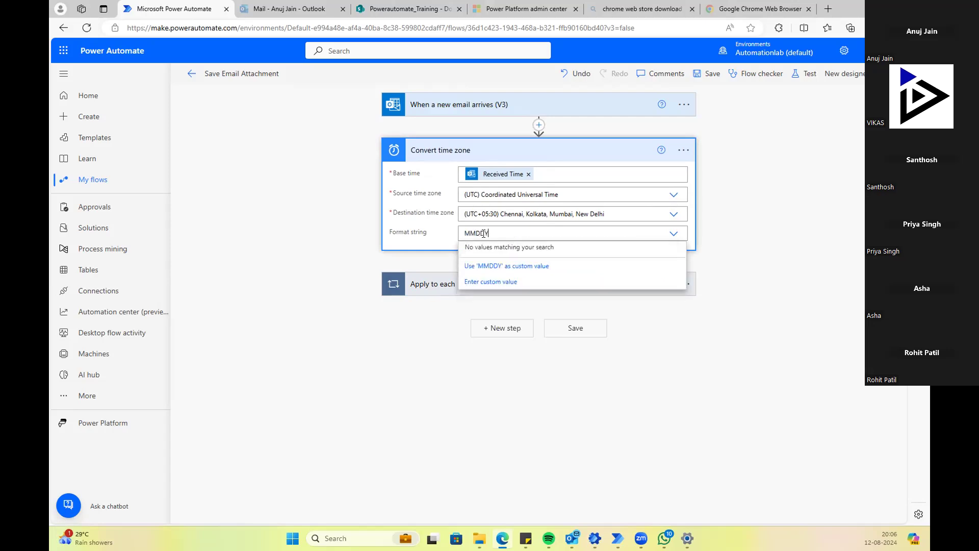
text(YYYHH)
key(BackSpace)
key(BackSpace)
text(hh)
text(mms)
click(744, 240)
Step: Enter MMDDYYYYhhmms as a custom Format string value and finish editing the step
click(542, 235)
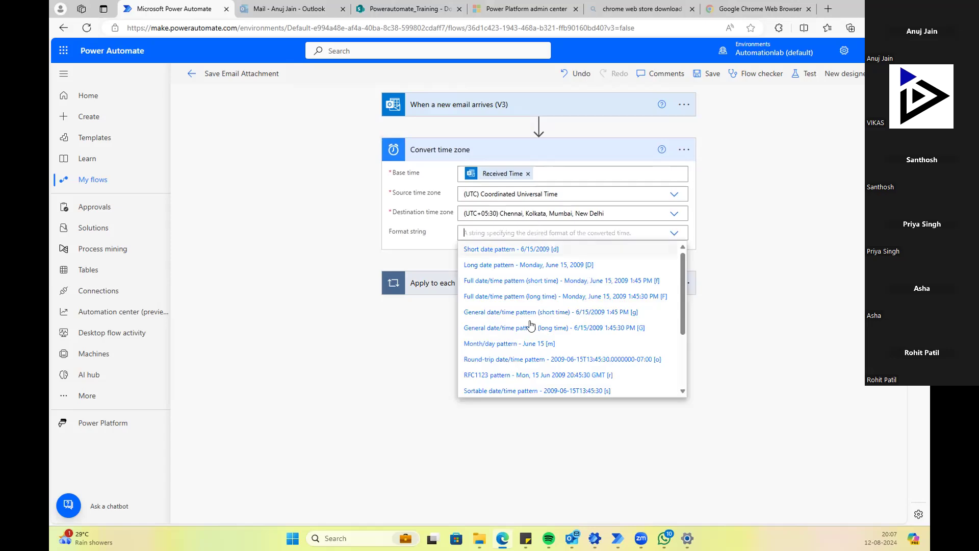
scroll(542, 349, down, 1)
scroll(542, 350, down, 2)
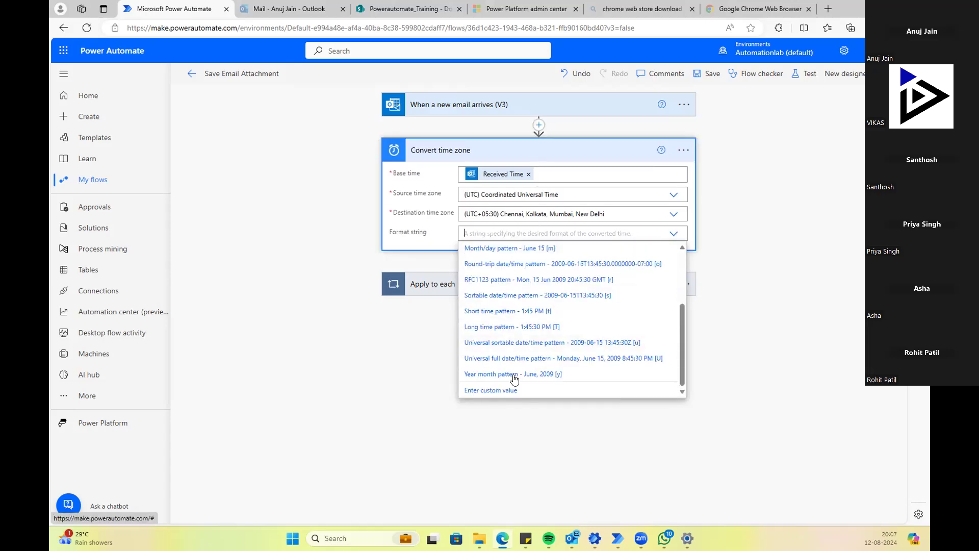
click(482, 391)
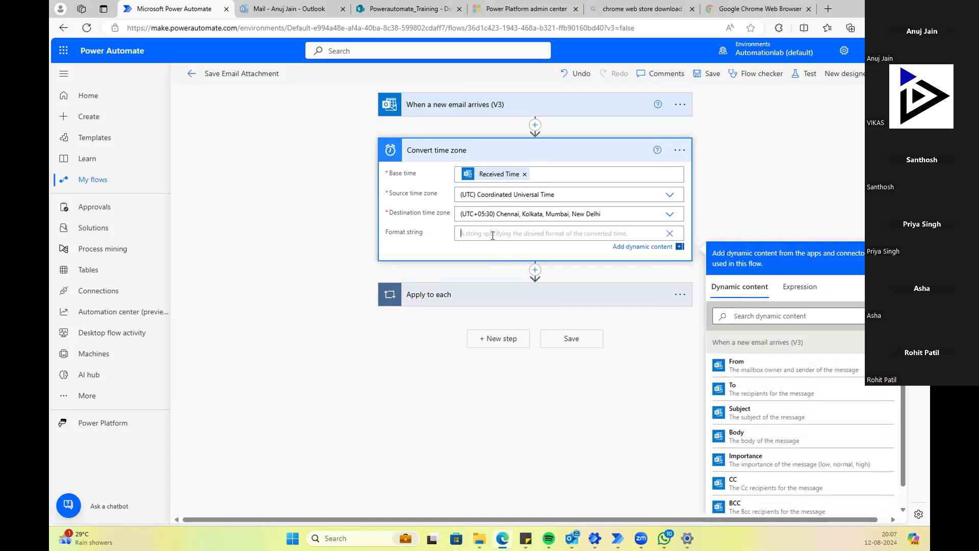
text(MMDDYYYYhhmms)
double_click(495, 228)
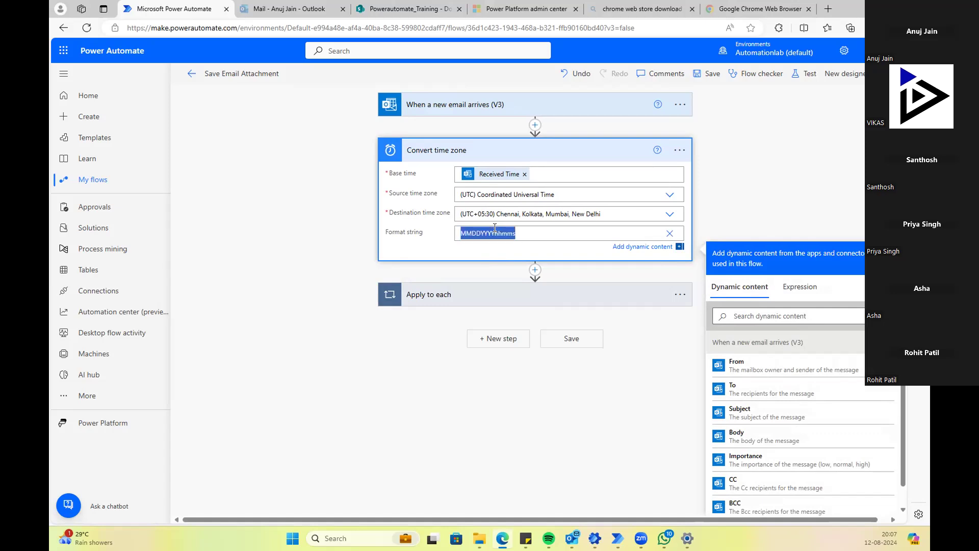
click(330, 271)
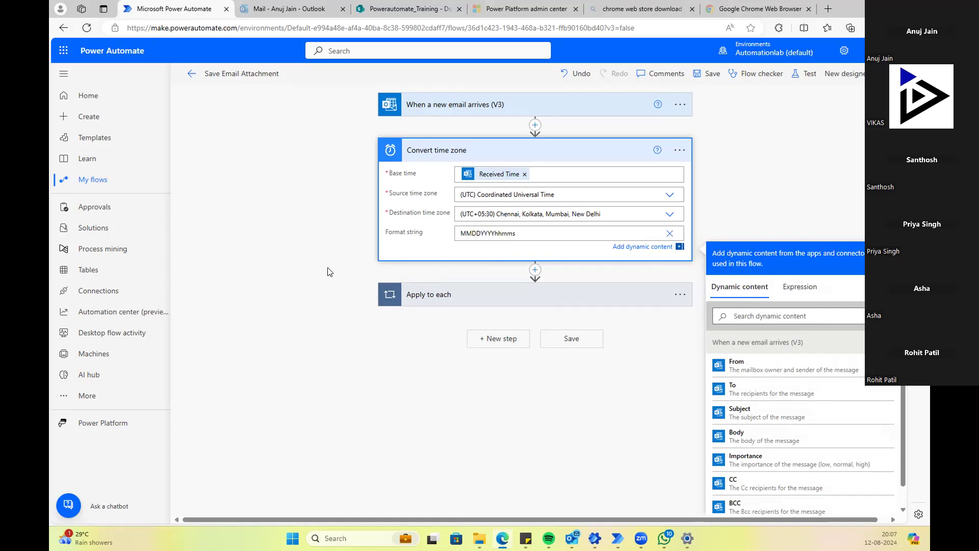
Step: Append the Converted time dynamic value after Attachments Name in Create file's File Name
click(479, 289)
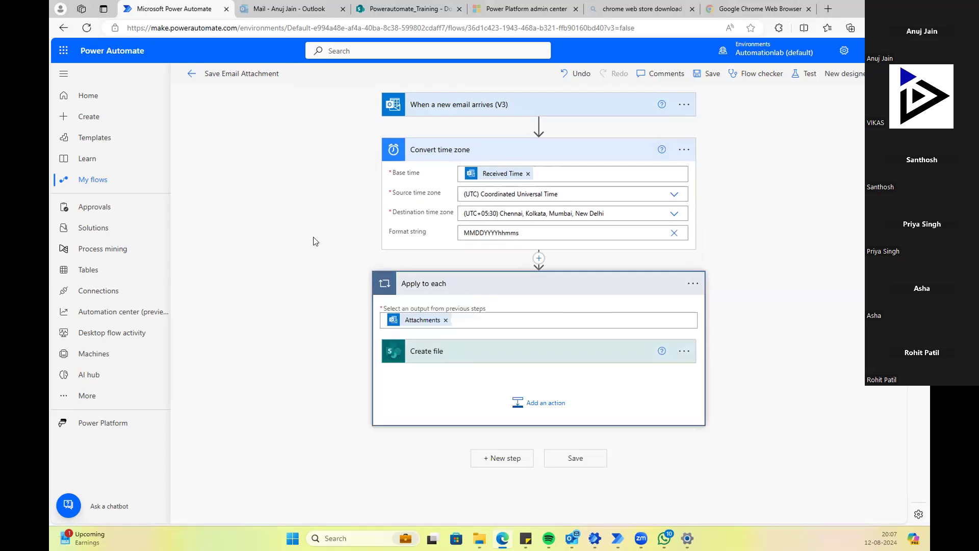
click(449, 349)
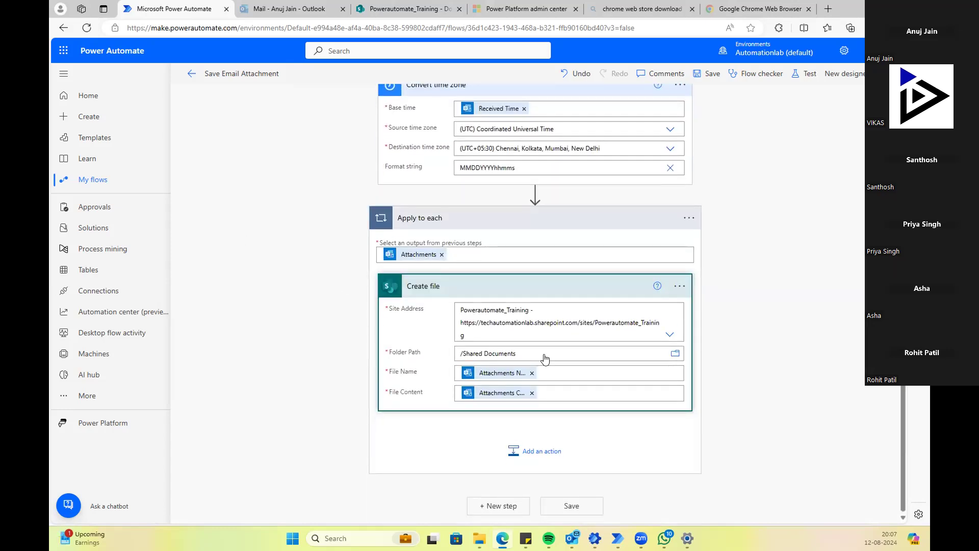
click(556, 375)
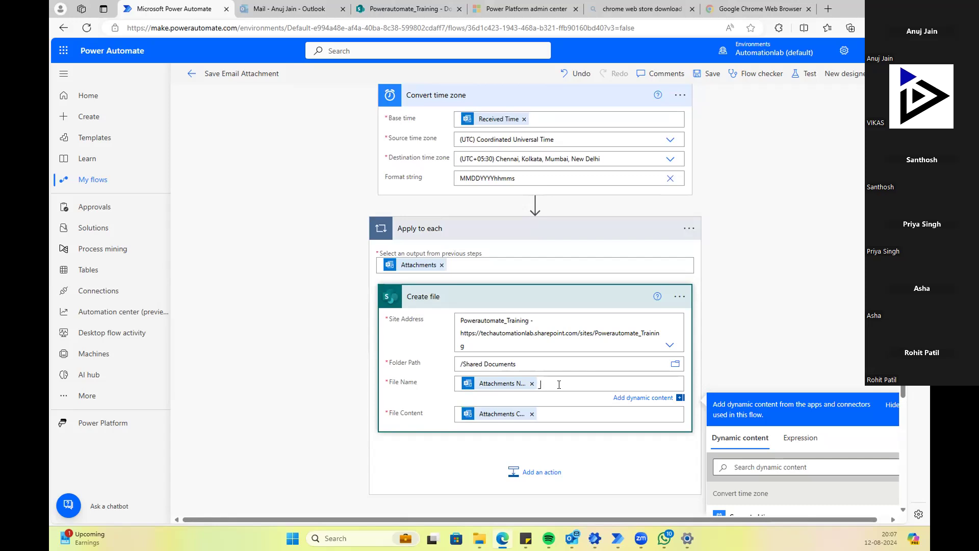
scroll(829, 341, down, 1)
scroll(829, 341, down, 3)
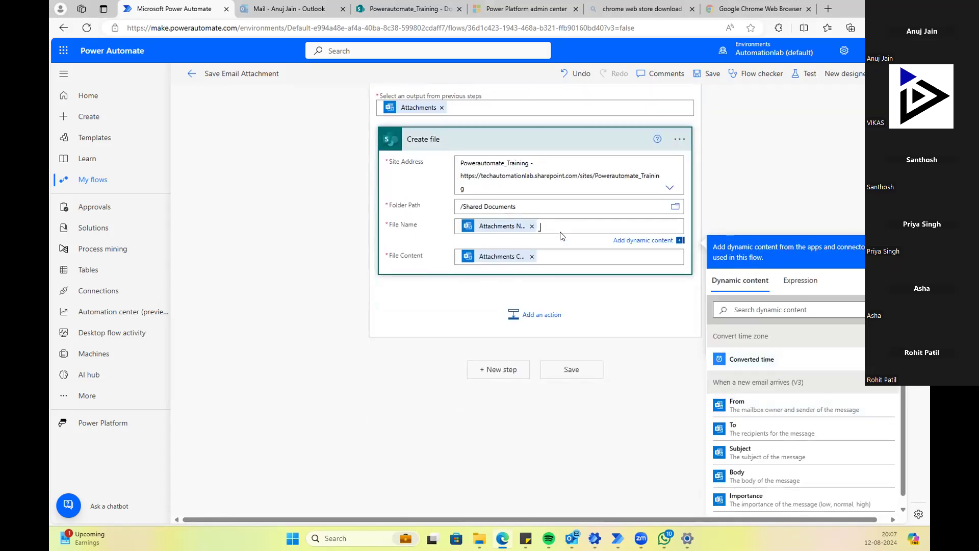
scroll(470, 235, up, 5)
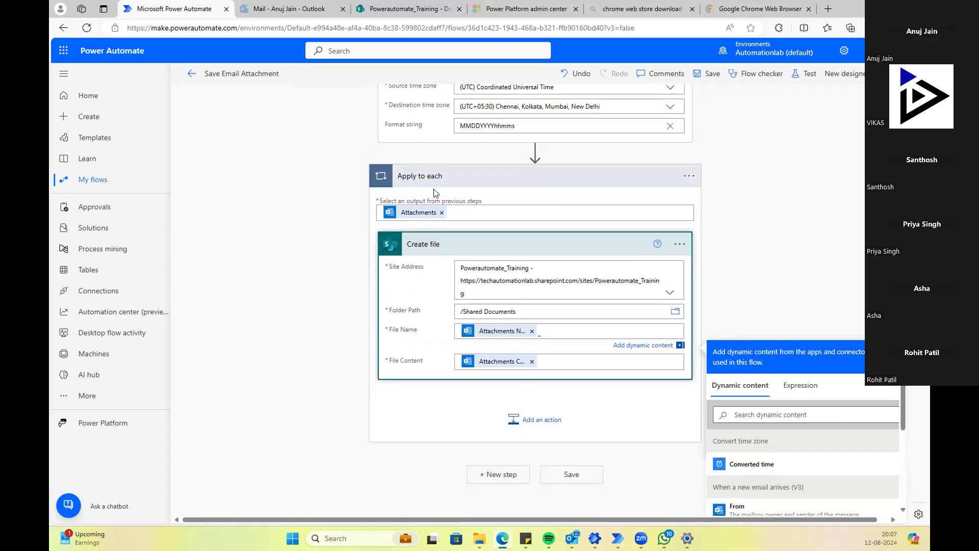
scroll(555, 423, down, 2)
scroll(556, 422, down, 1)
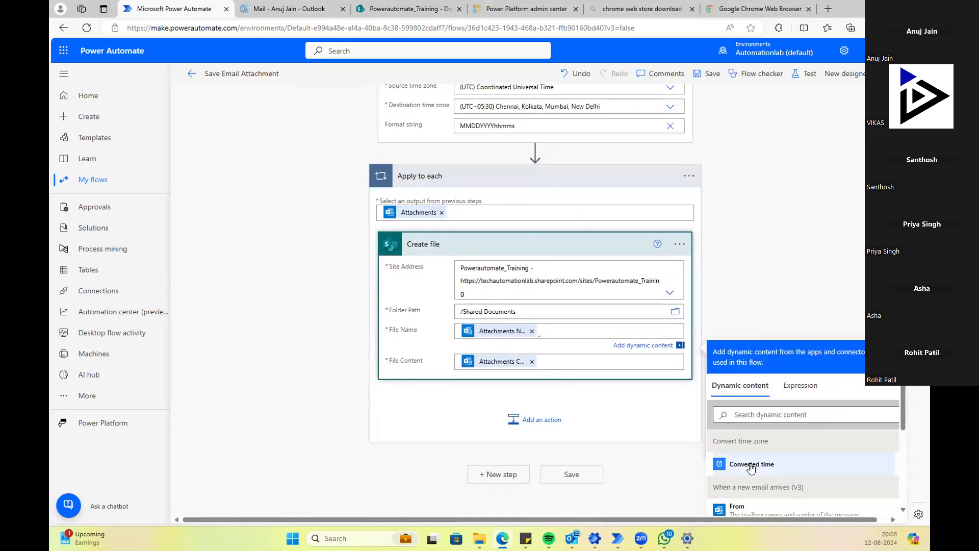
scroll(750, 320, down, 3)
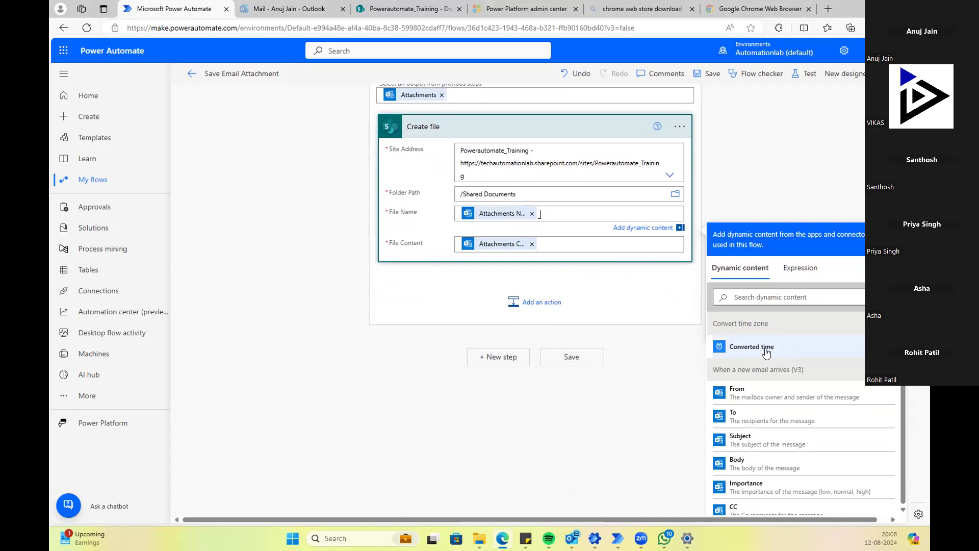
click(766, 351)
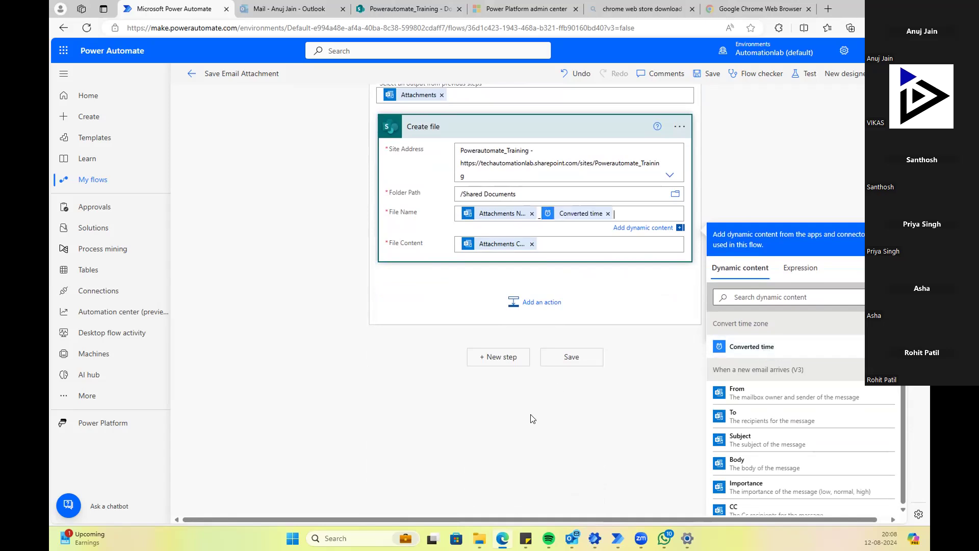
scroll(585, 458, up, 3)
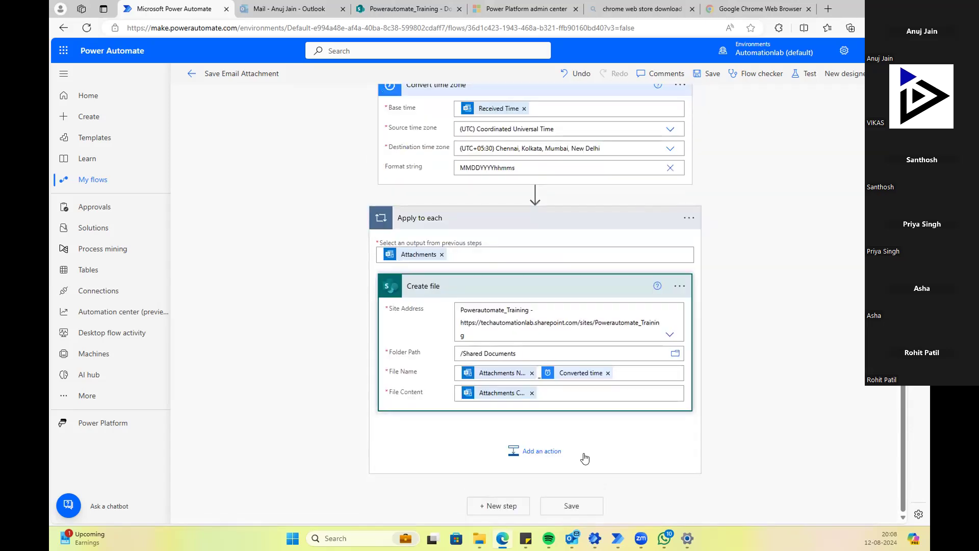
Step: Save the flow and start a manual test waiting for a new email
click(573, 507)
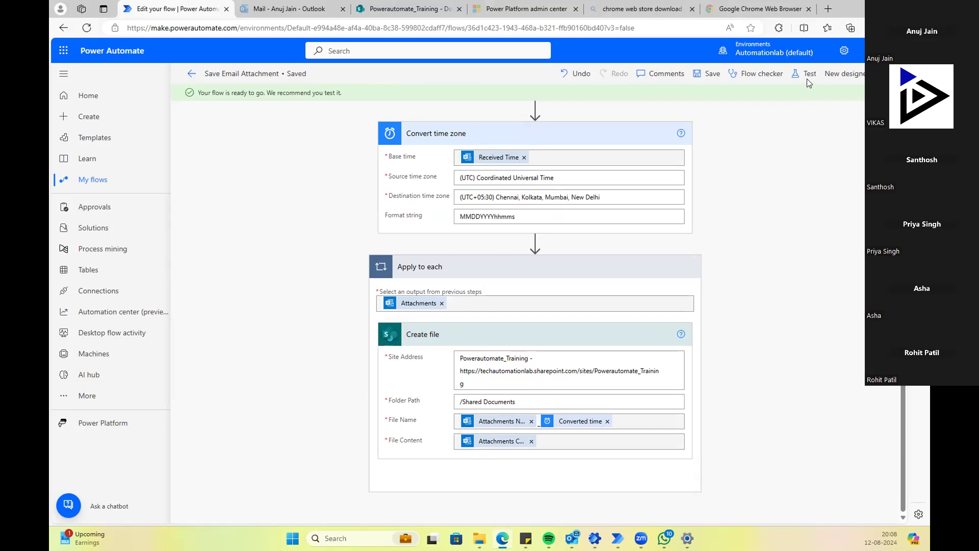
click(805, 74)
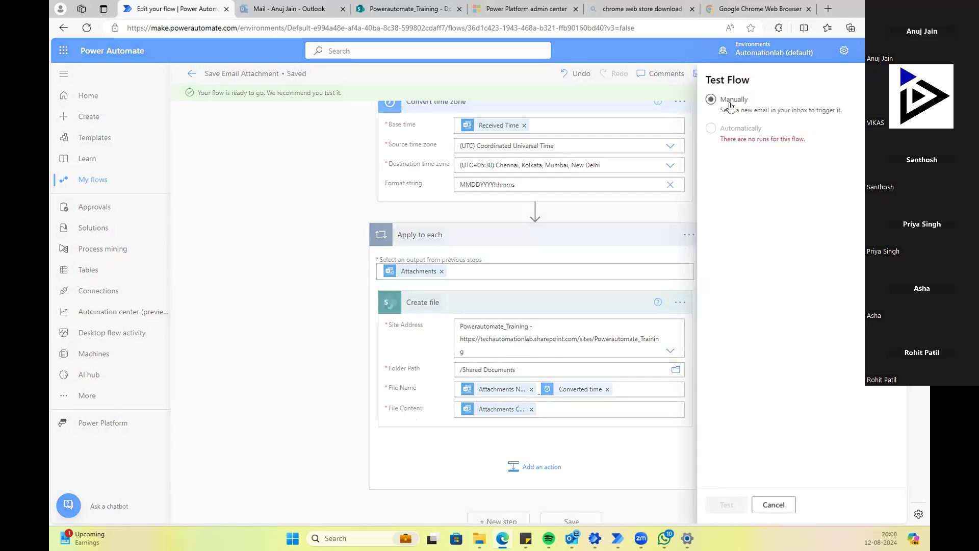
click(726, 505)
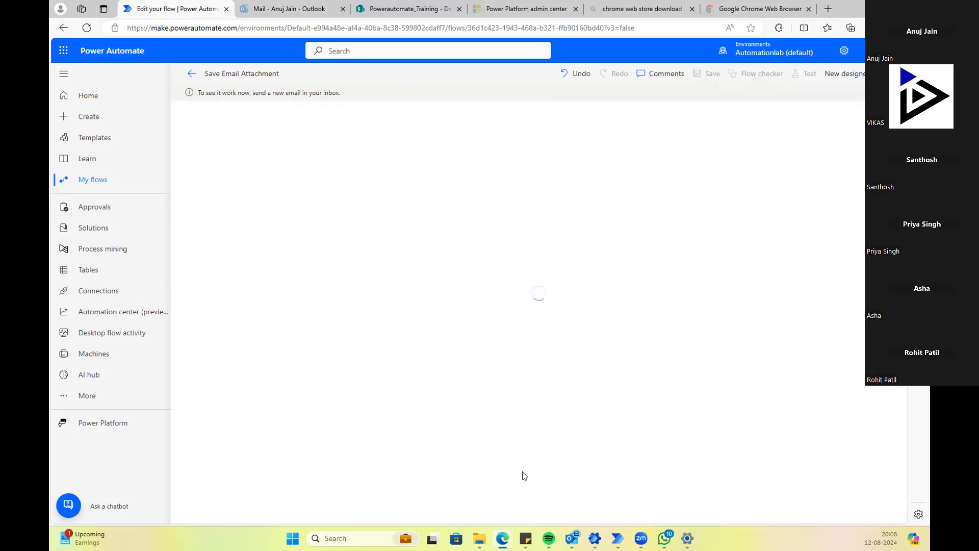
mouse_move(480, 539)
mouse_move(594, 538)
Step: Forward the Test email with Book1.xlsx to your own mailbox to trigger the flow
click(572, 538)
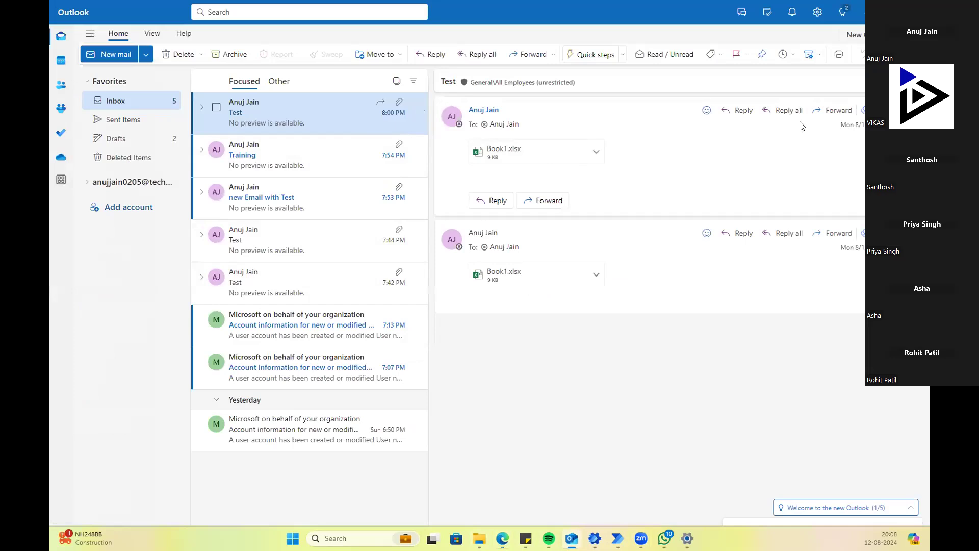
click(820, 110)
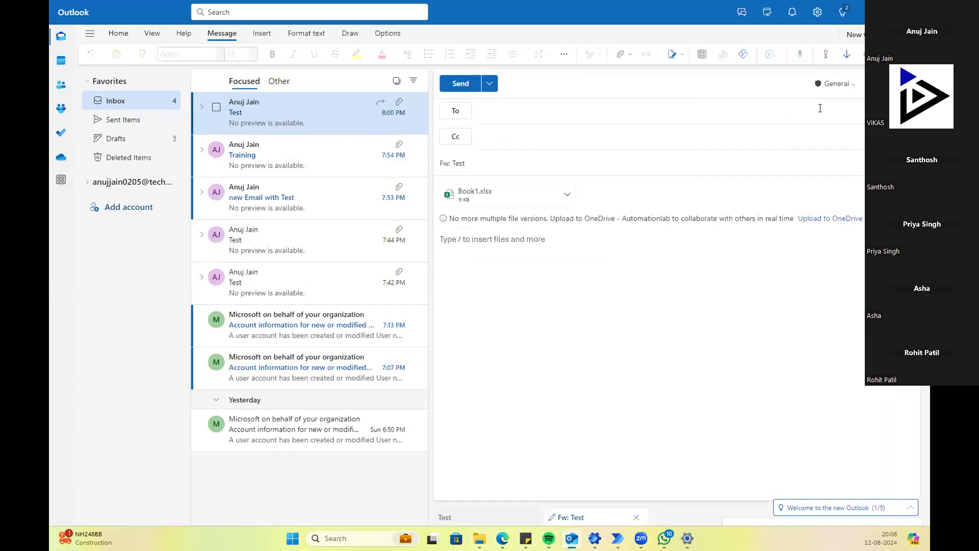
text(anuj)
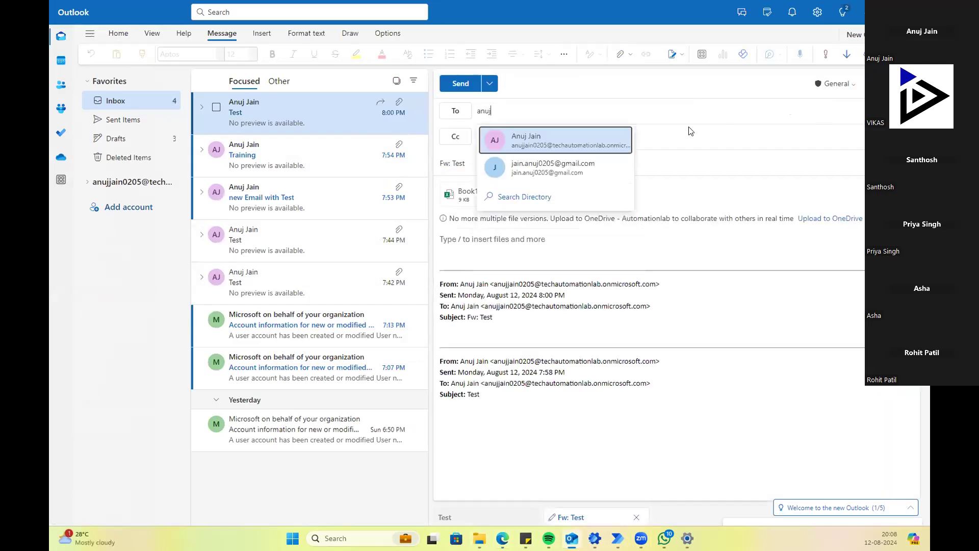
click(584, 143)
click(462, 84)
key(alt+Tab)
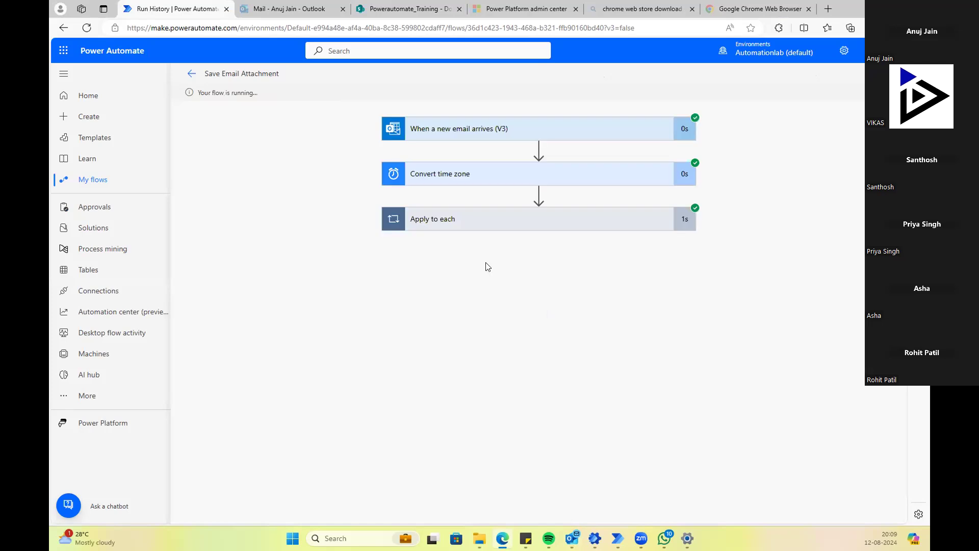
Step: Inspect the run's trigger, Convert time zone and Create file results showing Book1.xlsx_08DDYYYY080855
click(477, 229)
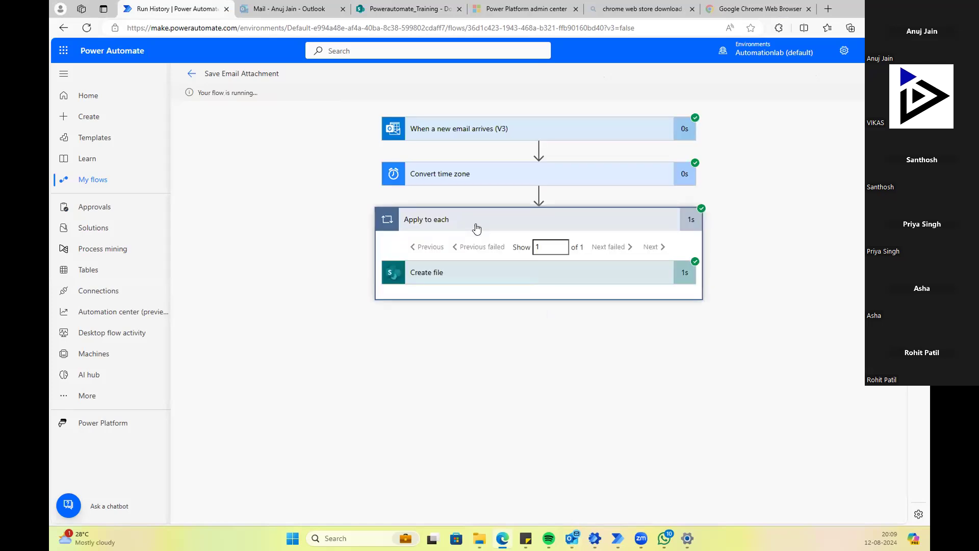
click(487, 135)
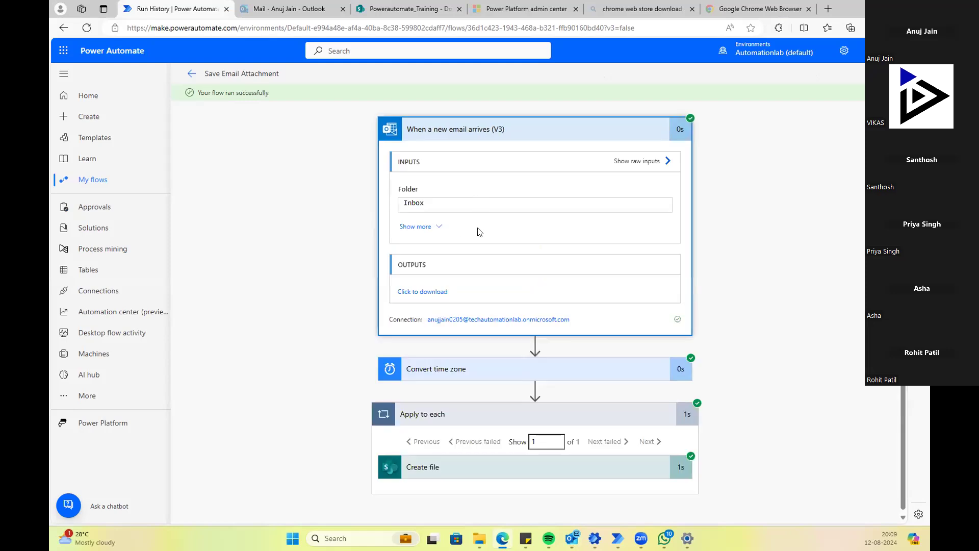
click(433, 369)
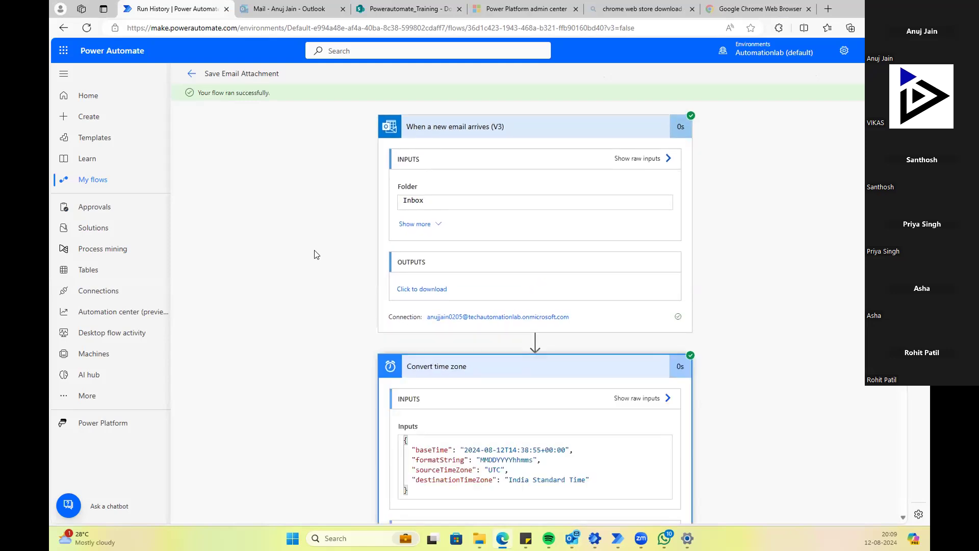
scroll(315, 255, down, 1)
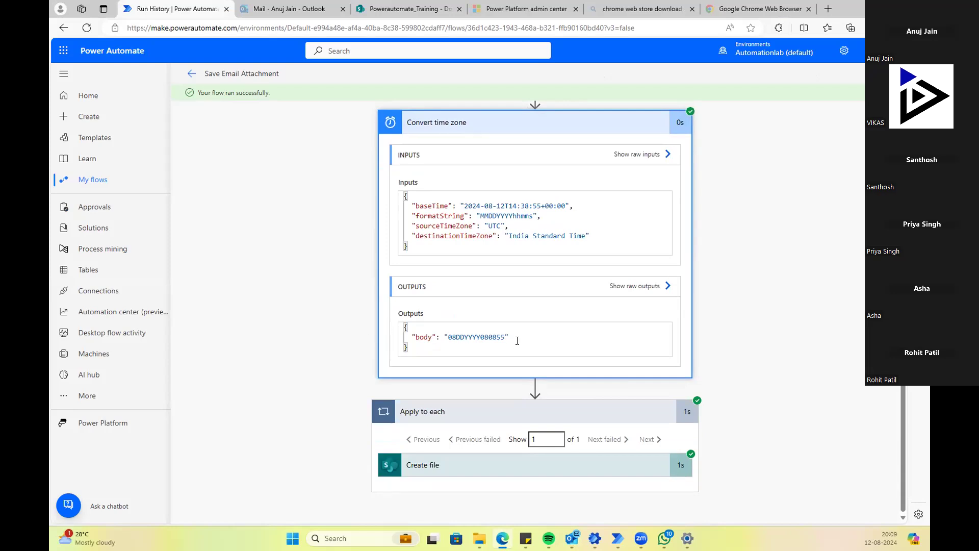
click(432, 464)
scroll(332, 317, down, 5)
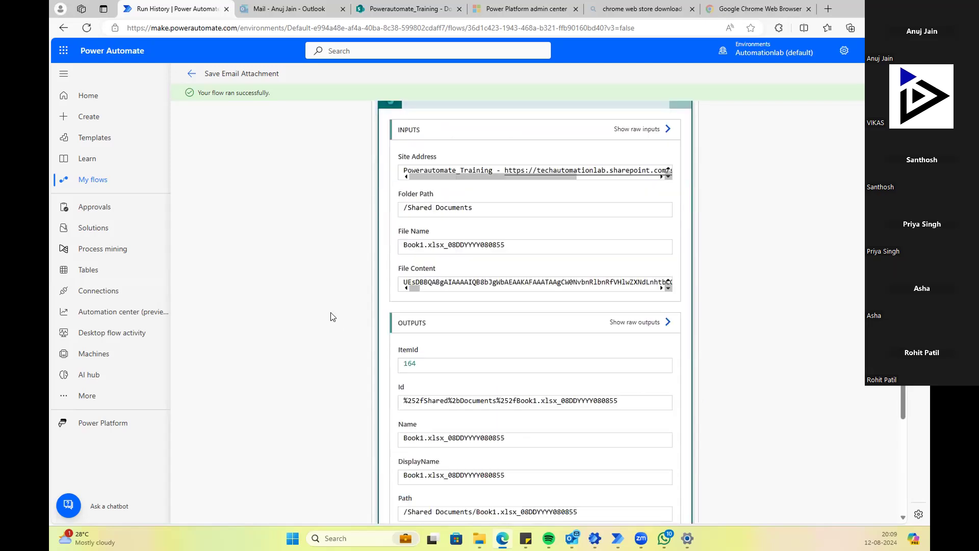
scroll(331, 316, down, 6)
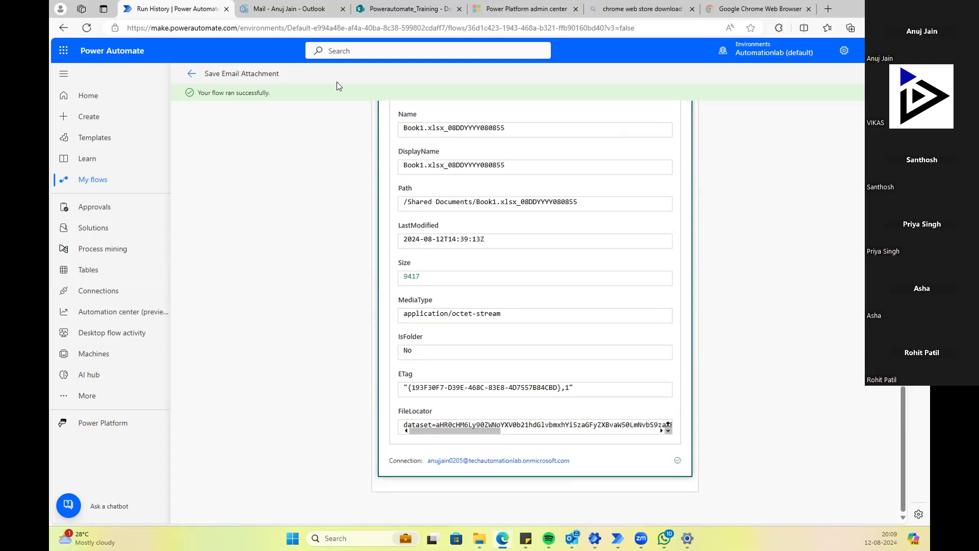
click(396, 9)
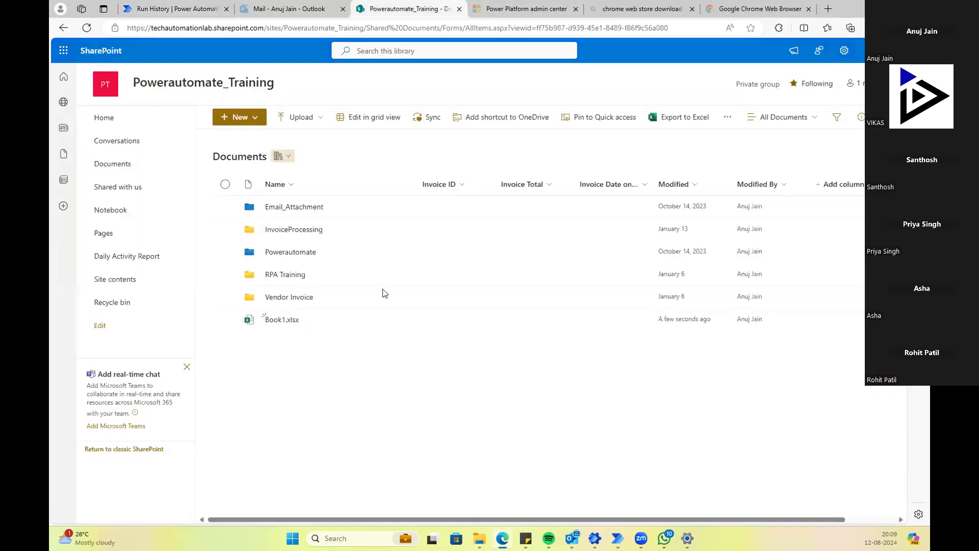
Step: Refresh the Documents library to find Book1.xlsx_08DDYYYY080855, then return to the run history
click(86, 28)
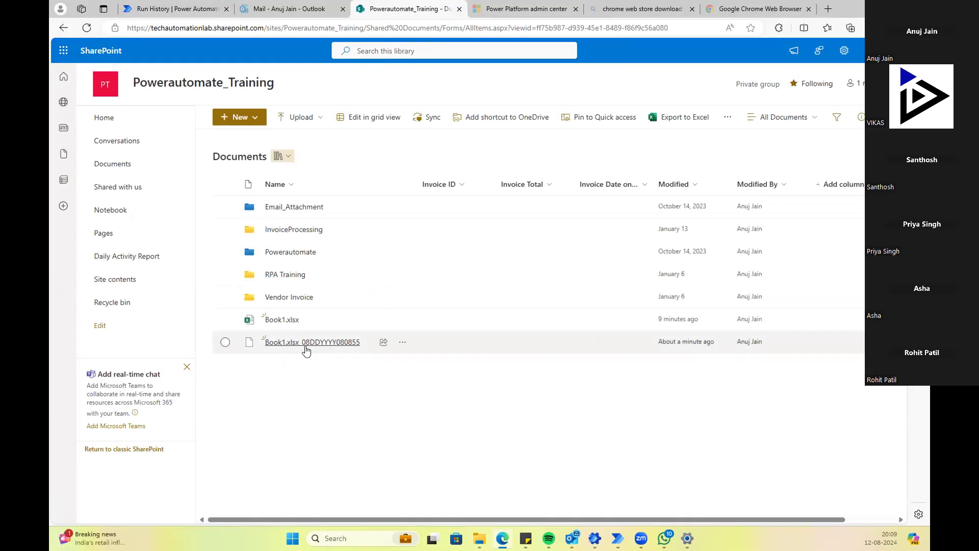
mouse_move(306, 351)
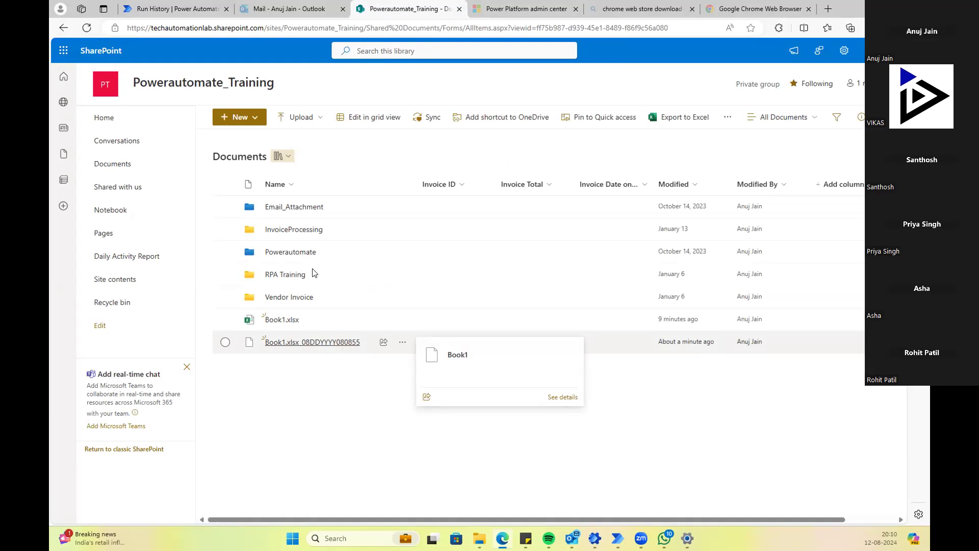
click(175, 9)
scroll(683, 305, up, 15)
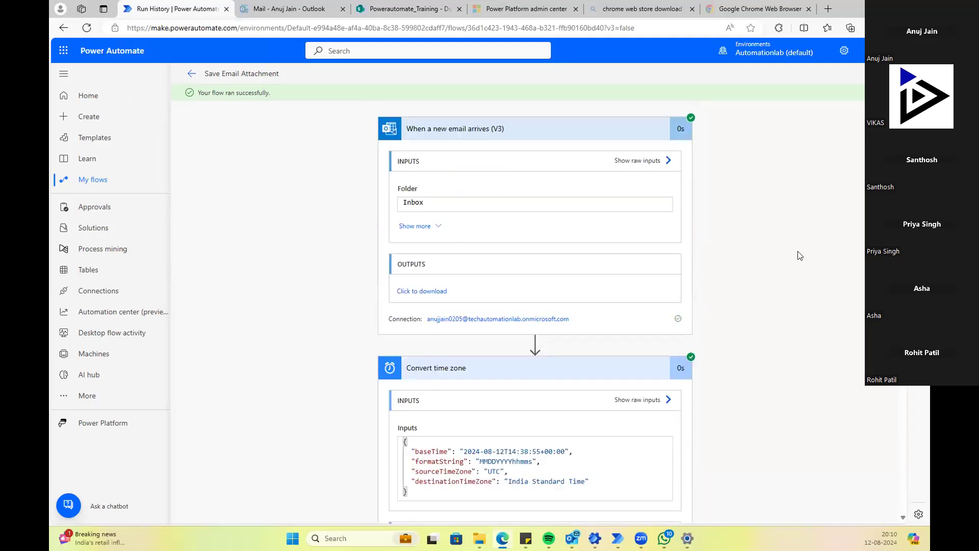
Step: Correct the Convert time zone format string to MMddyyyyhhmms and save the flow
click(886, 74)
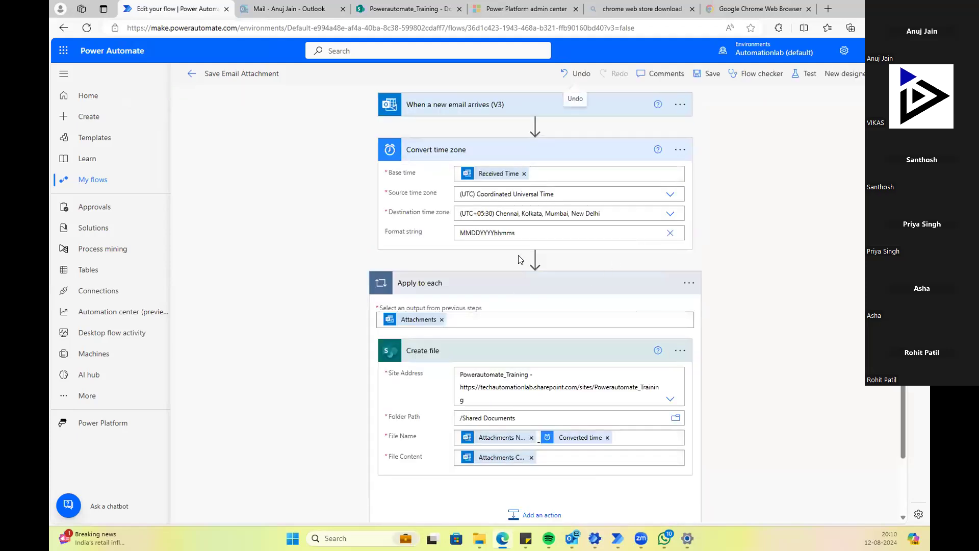
click(518, 230)
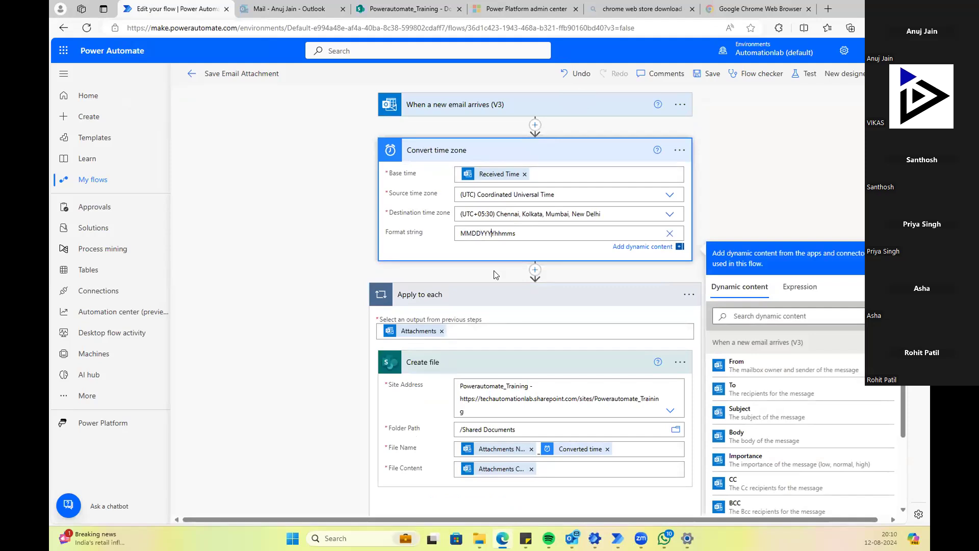
key(BackSpace)
key(BackSpace)
key(BackSpace)
key(BackSpace)
key(BackSpace)
text(ddyy)
click(782, 133)
click(707, 74)
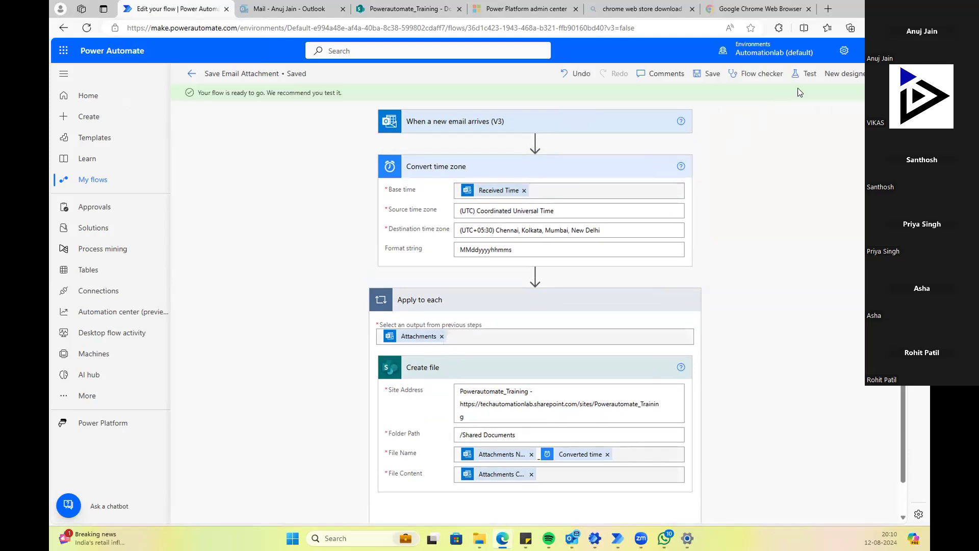
click(806, 76)
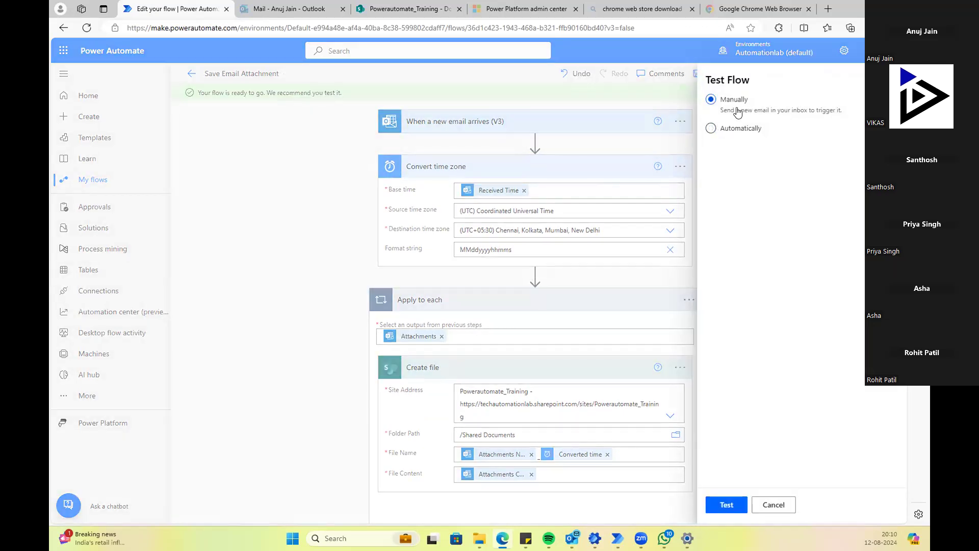
Step: Re-run the flow test automatically using the most recent trigger run
click(711, 129)
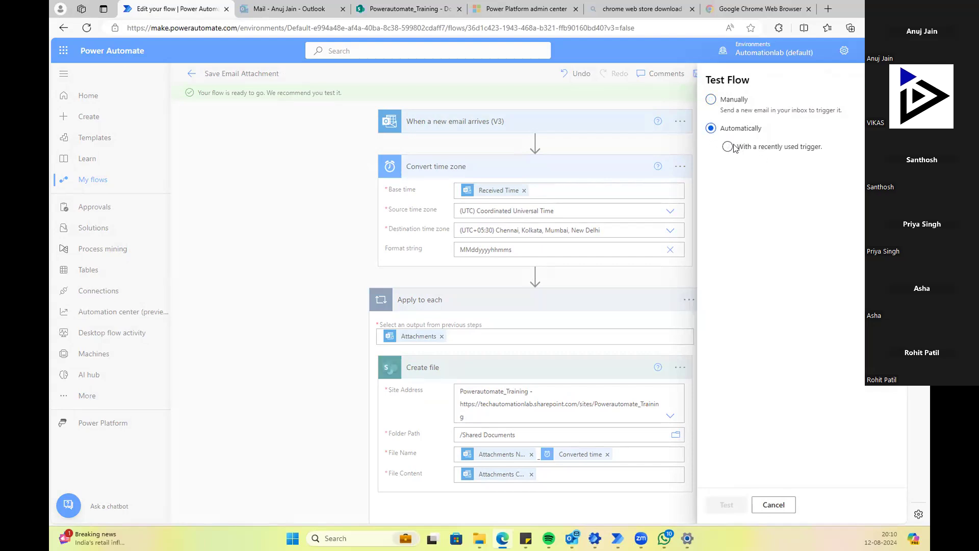
click(728, 148)
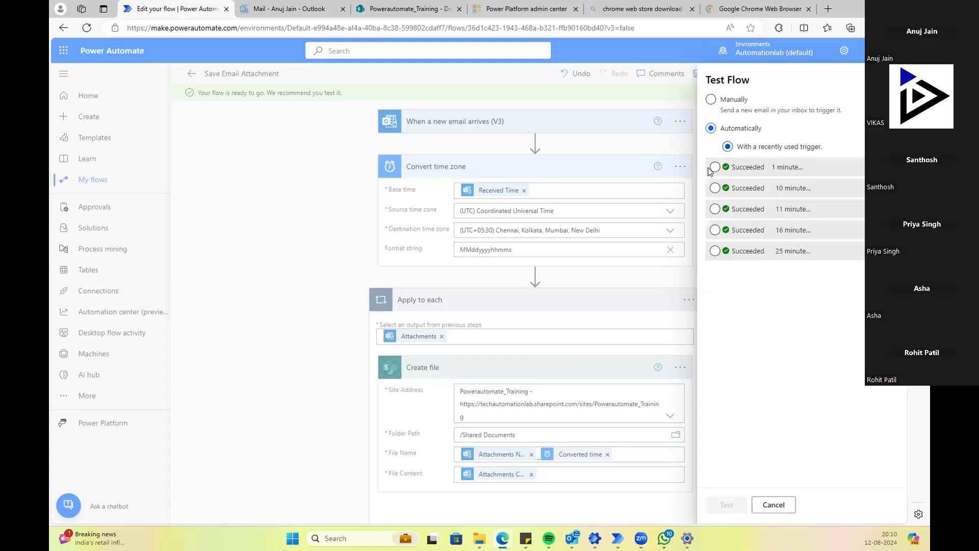
click(715, 167)
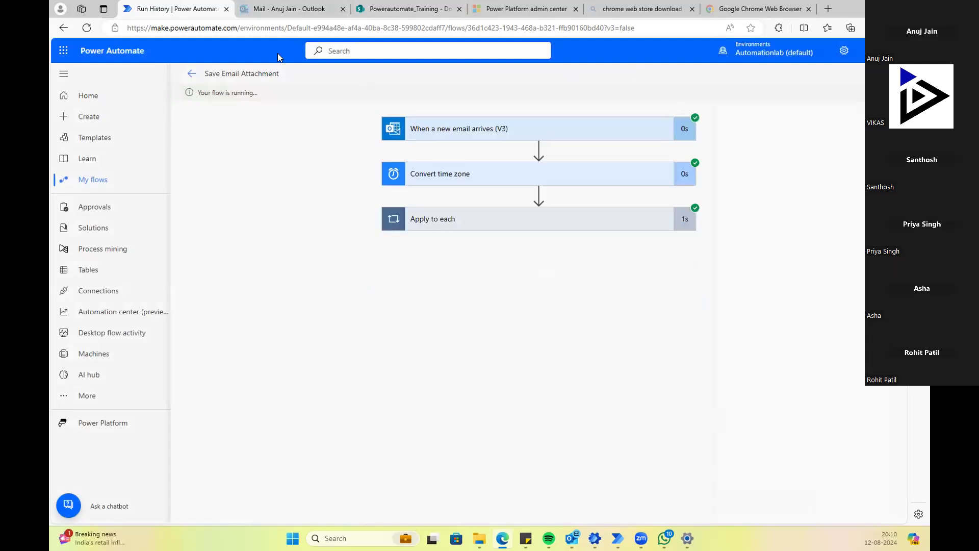
Step: Refresh the SharePoint Documents library to inspect the saved Book1 copies, then return to the flow run
click(403, 9)
click(87, 27)
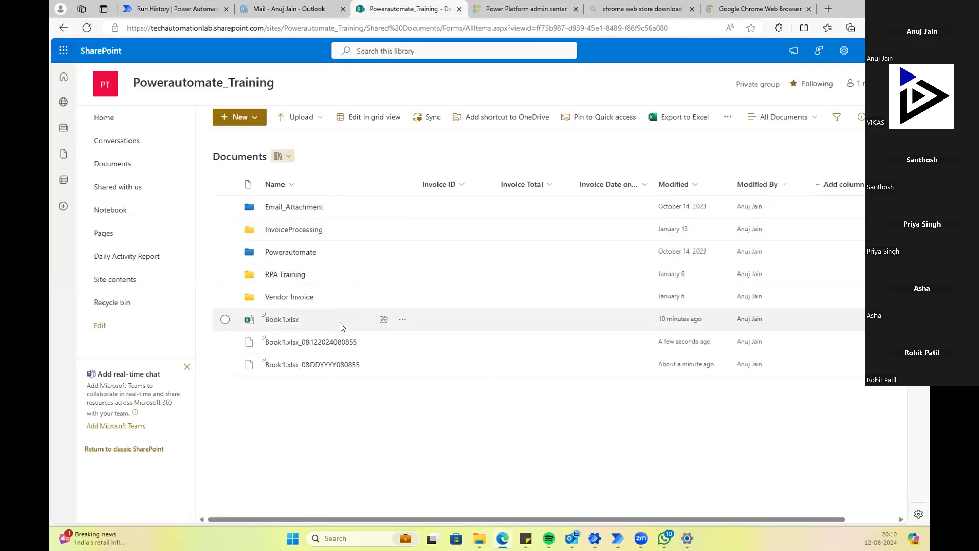
mouse_move(310, 349)
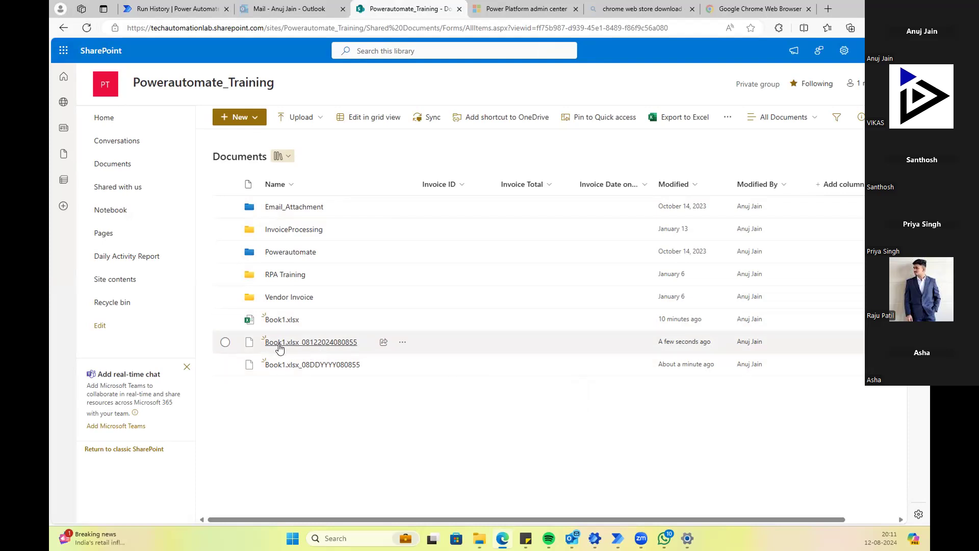
mouse_move(279, 348)
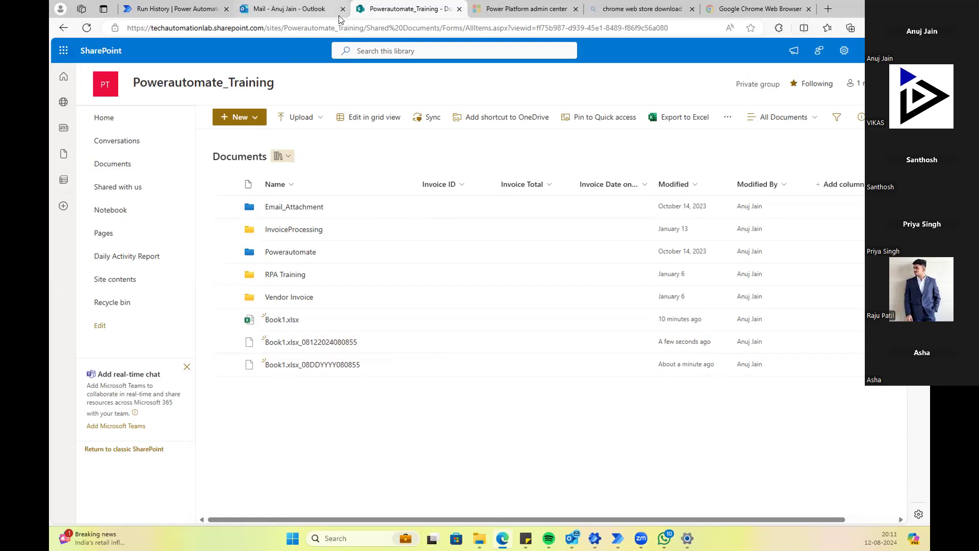
click(186, 8)
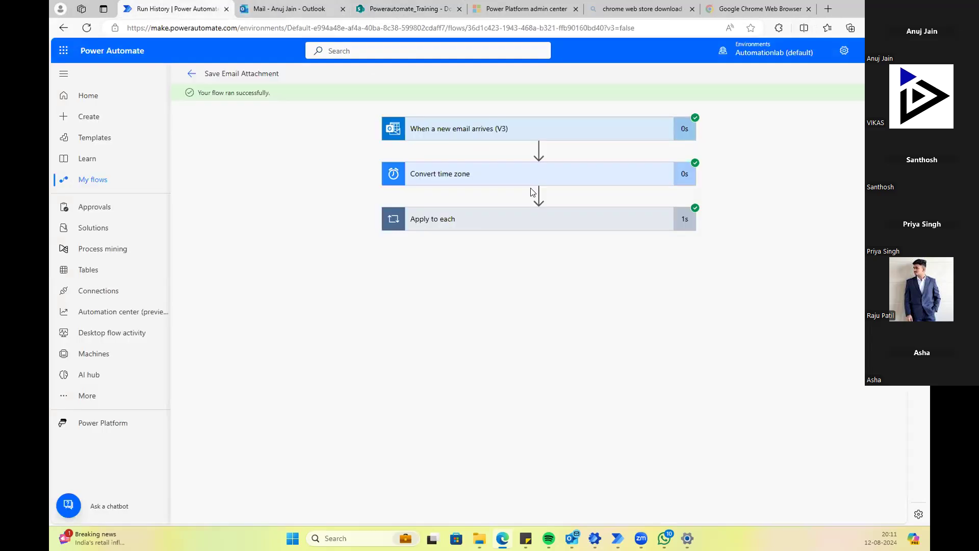
Step: Put Converted time first in the Create file name, add an '_' separator, and save
click(890, 73)
scroll(530, 416, down, 2)
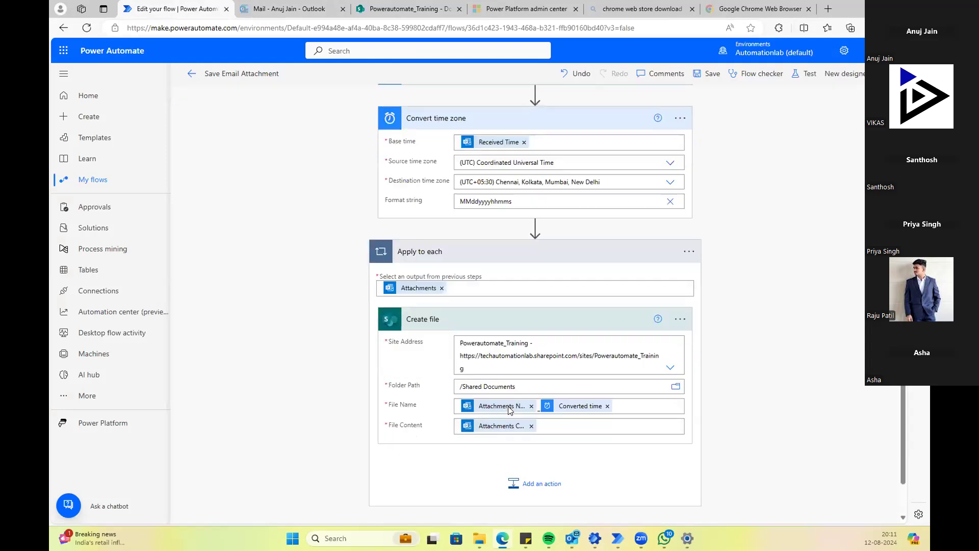
click(645, 370)
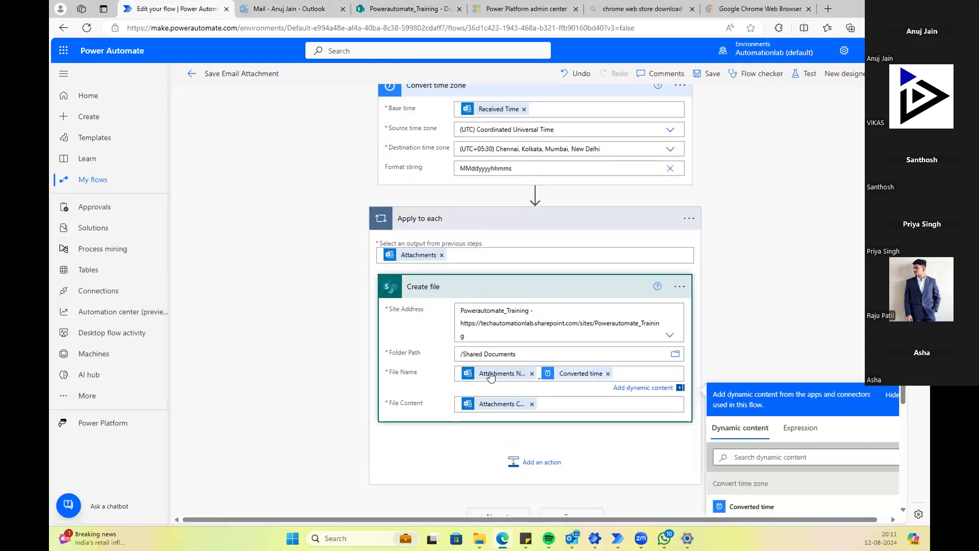
scroll(771, 297, down, 3)
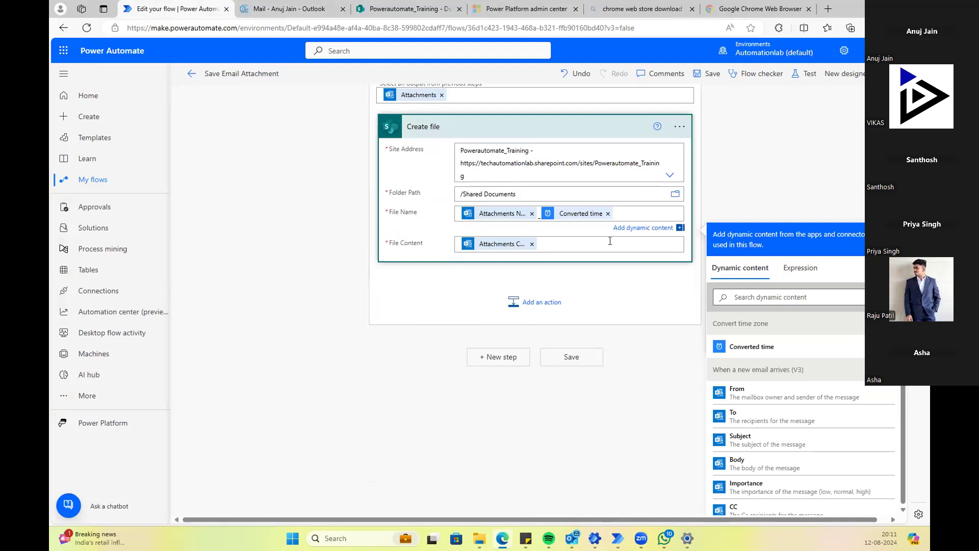
click(574, 216)
key(BackSpace)
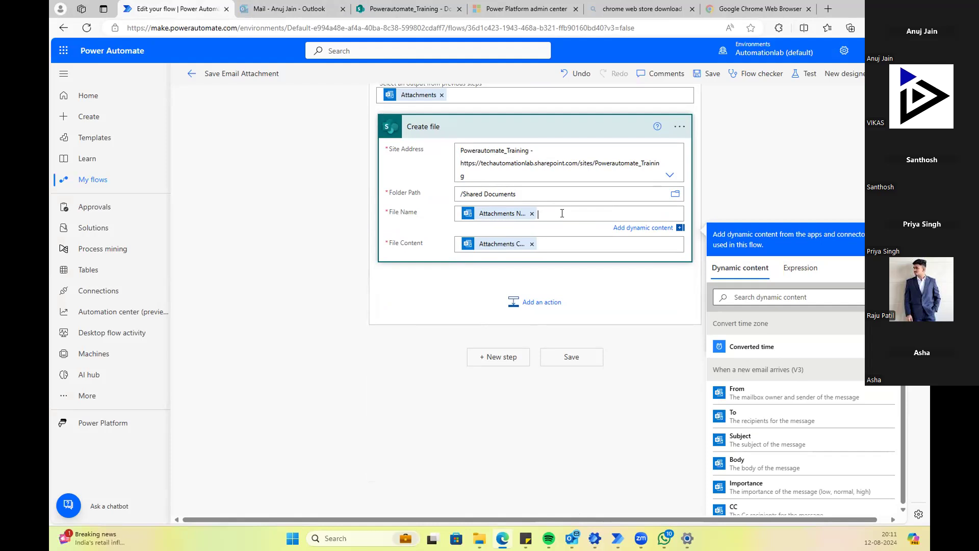
key(ctrl+z)
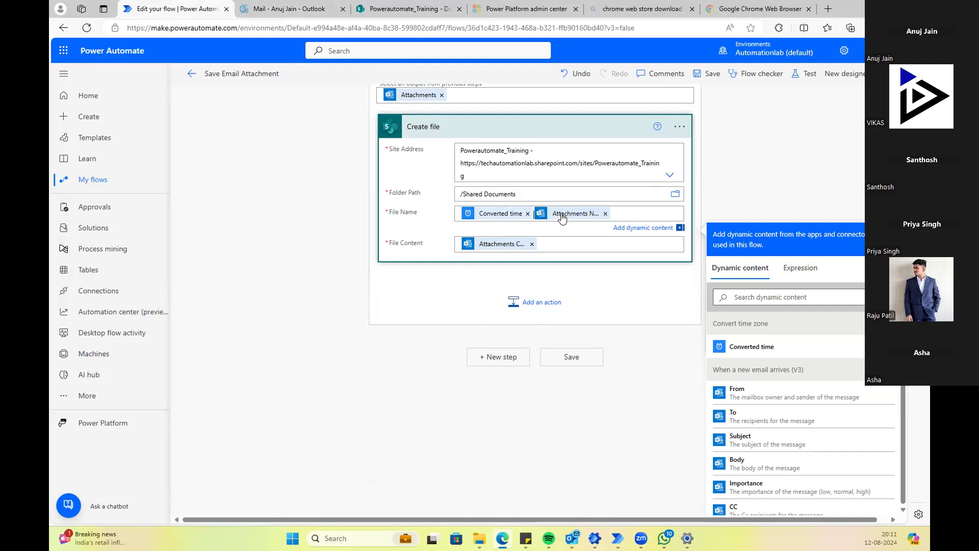
text(_)
click(792, 111)
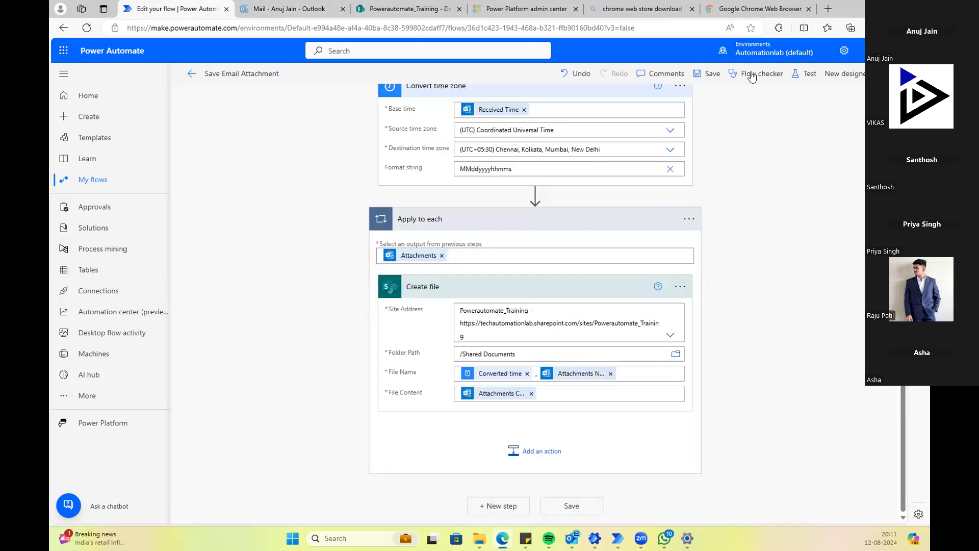
click(707, 73)
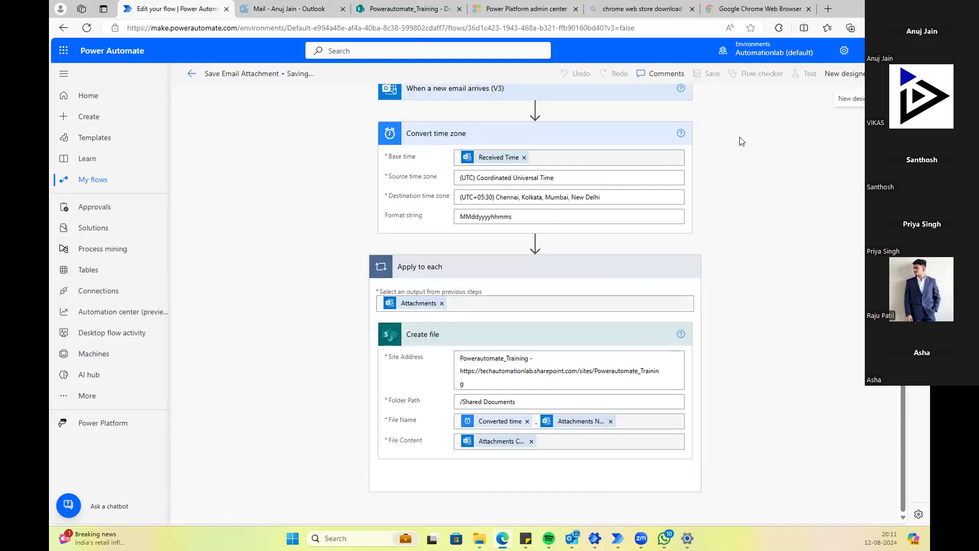
Step: Start a new test run that reuses the most recent trigger
click(797, 74)
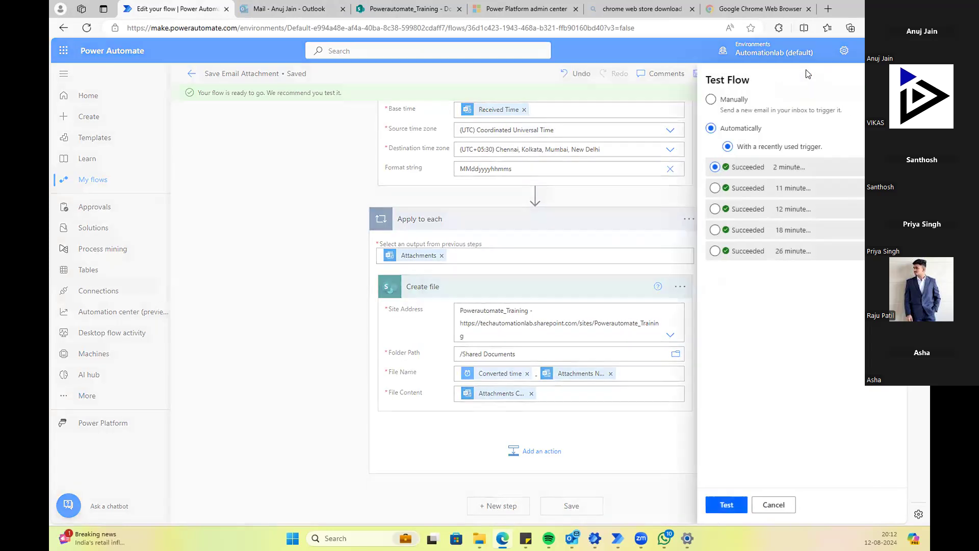
click(714, 167)
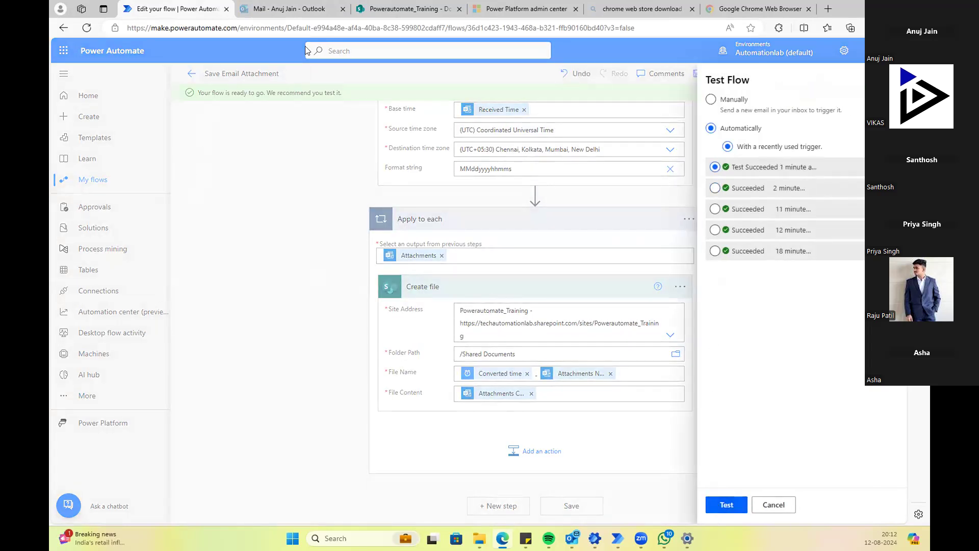
click(408, 12)
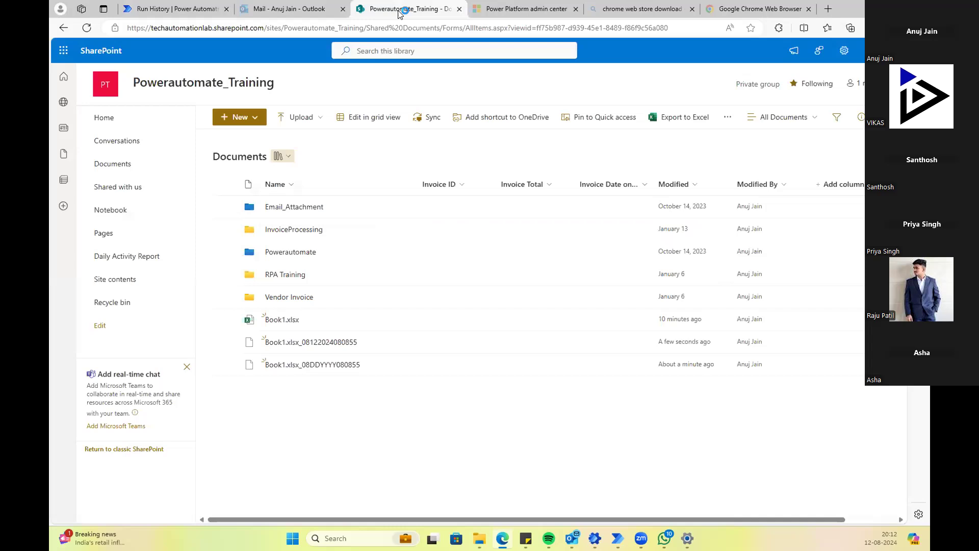
click(87, 27)
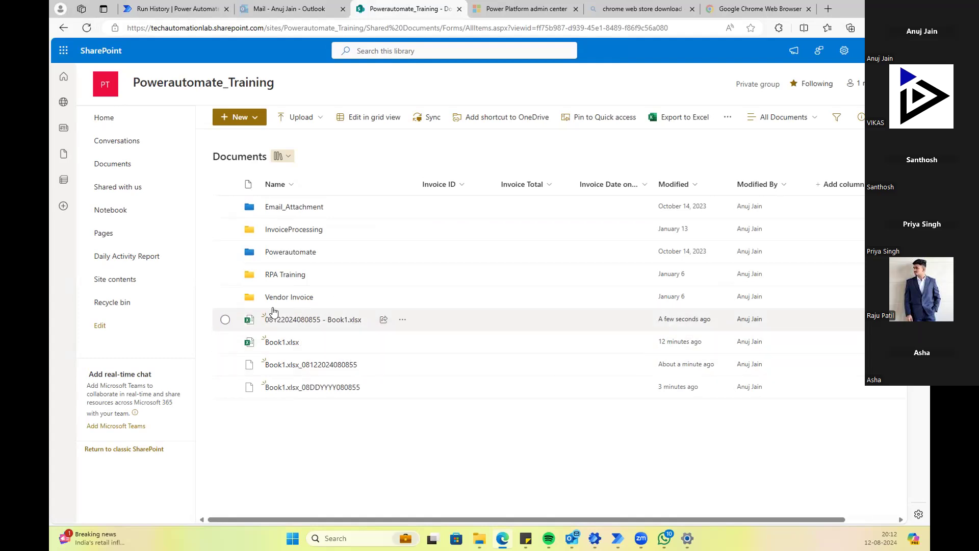
mouse_move(308, 343)
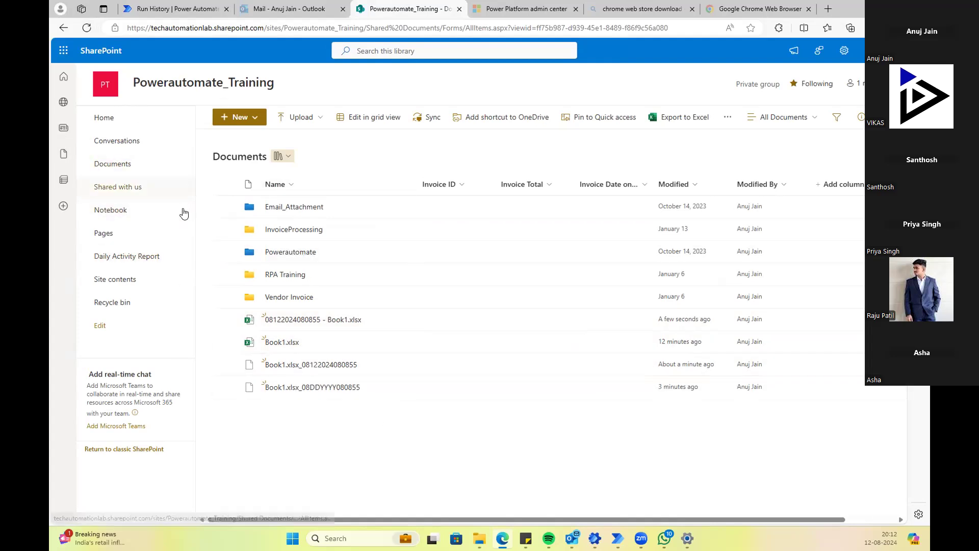
click(111, 124)
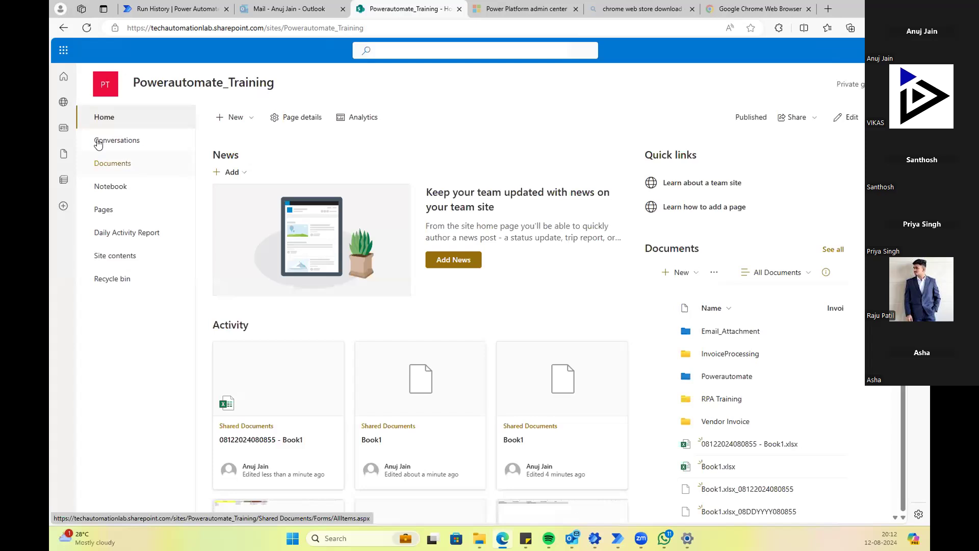
click(121, 127)
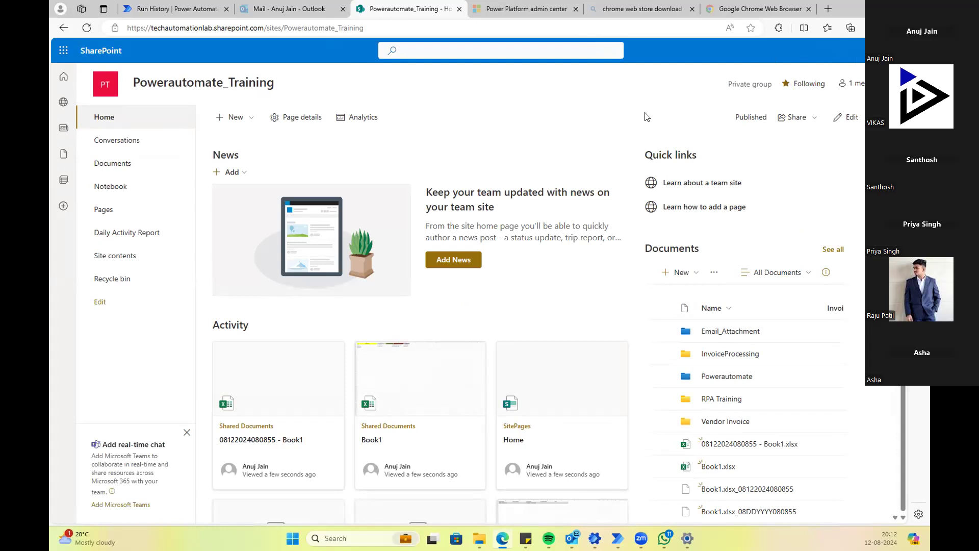
Step: Go to the Power Automate home page, then start and cancel the Power Automate for Desktop download from Help
click(175, 8)
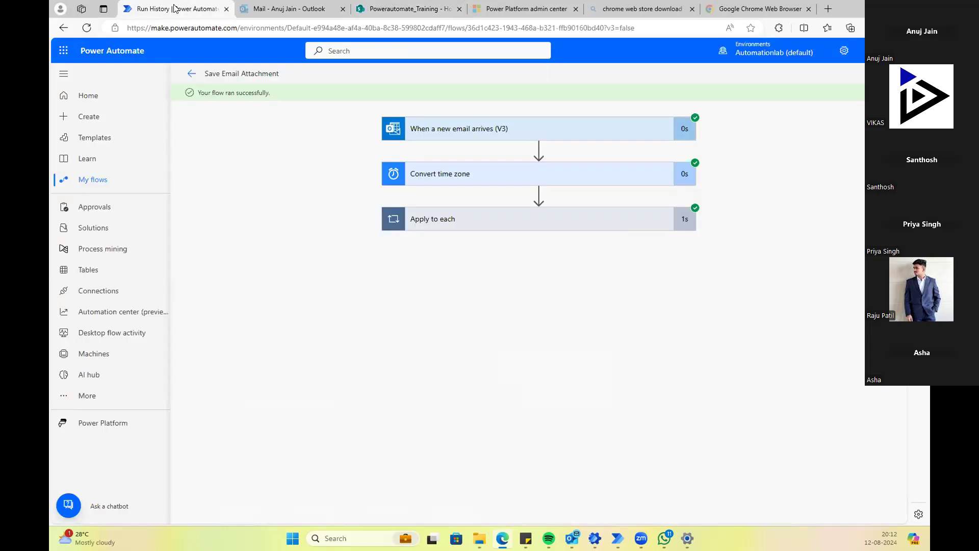
click(94, 99)
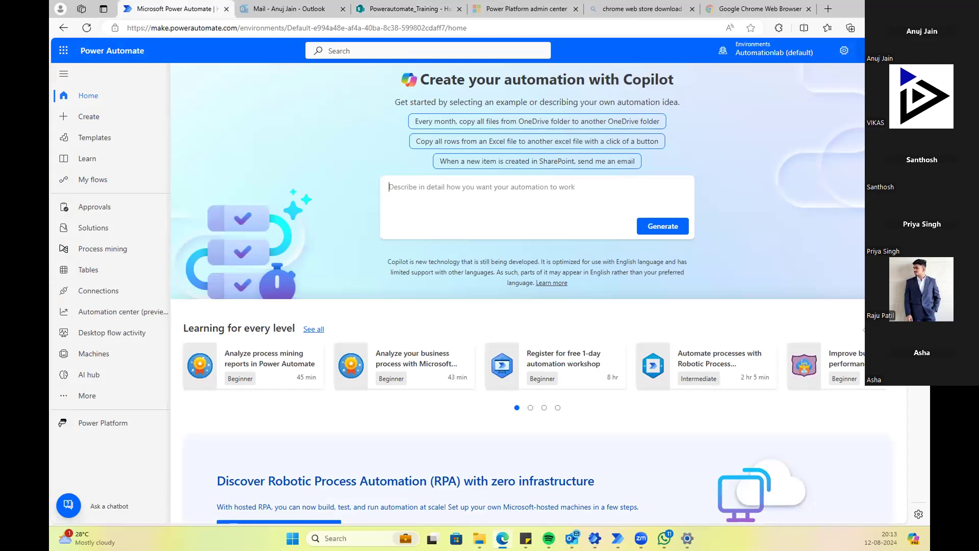
click(861, 51)
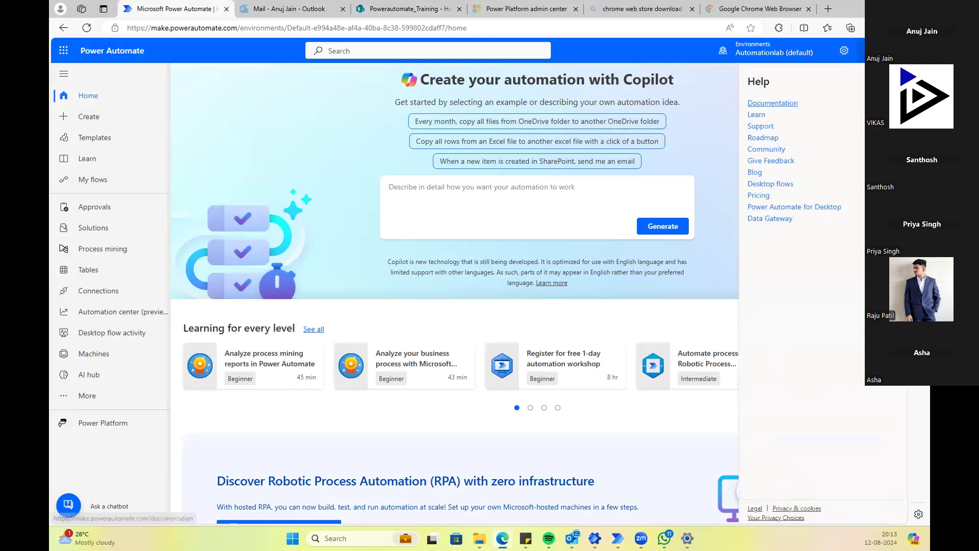
click(804, 212)
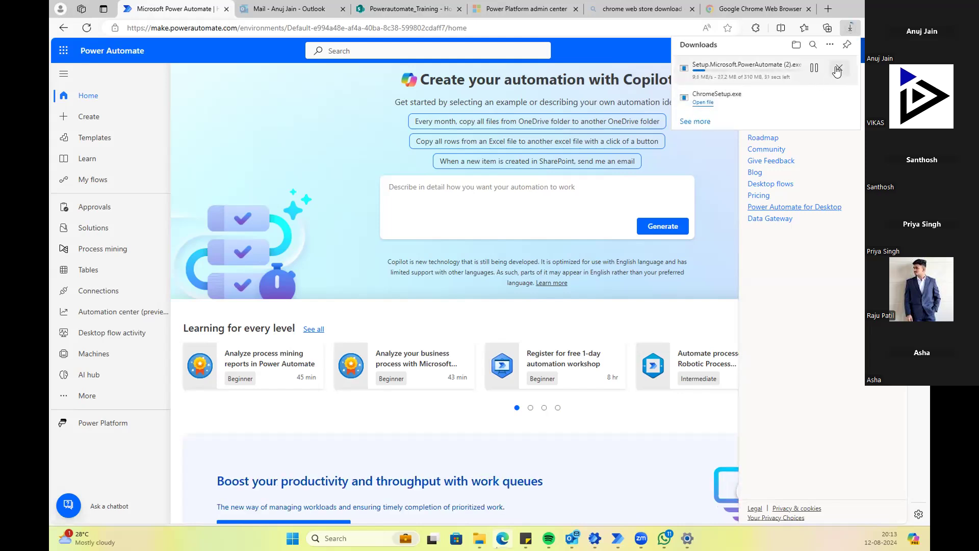
click(831, 68)
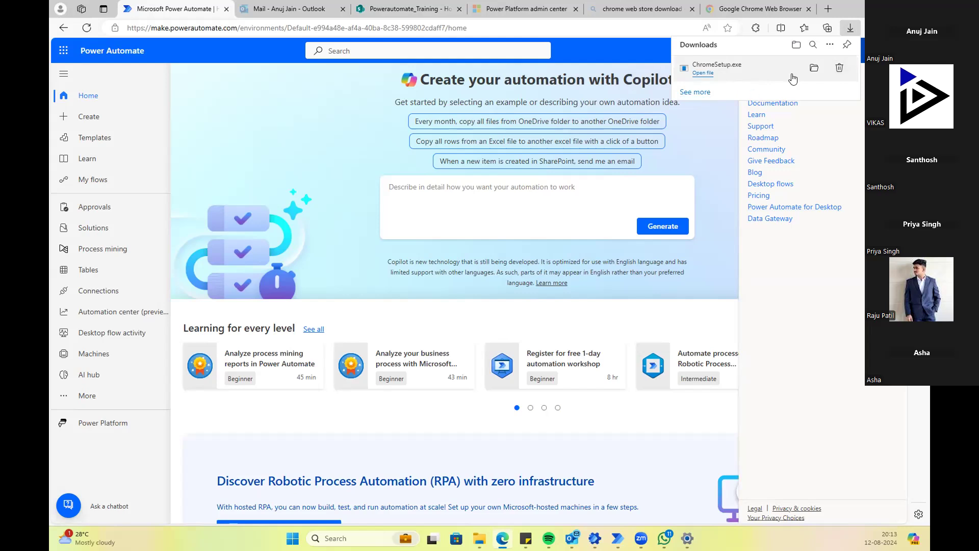
click(855, 124)
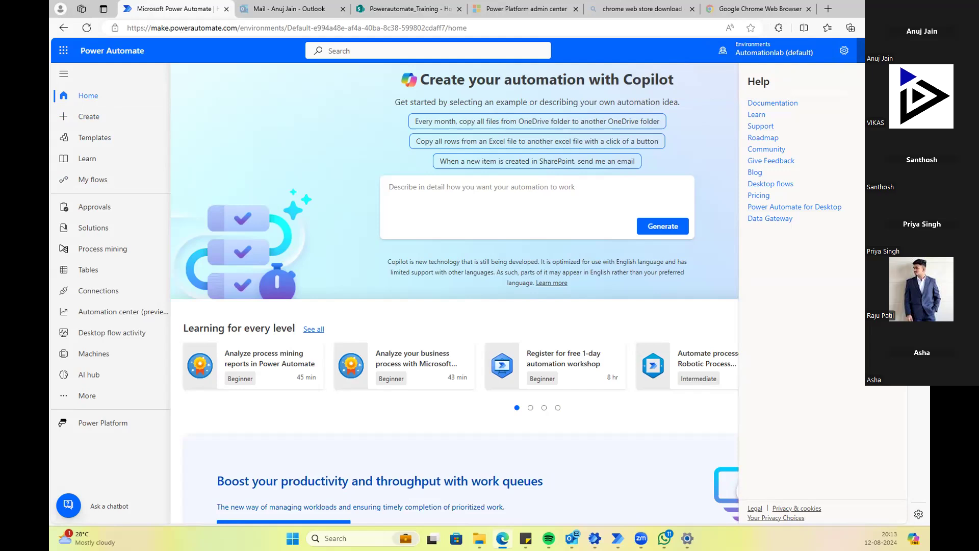
click(869, 50)
click(862, 51)
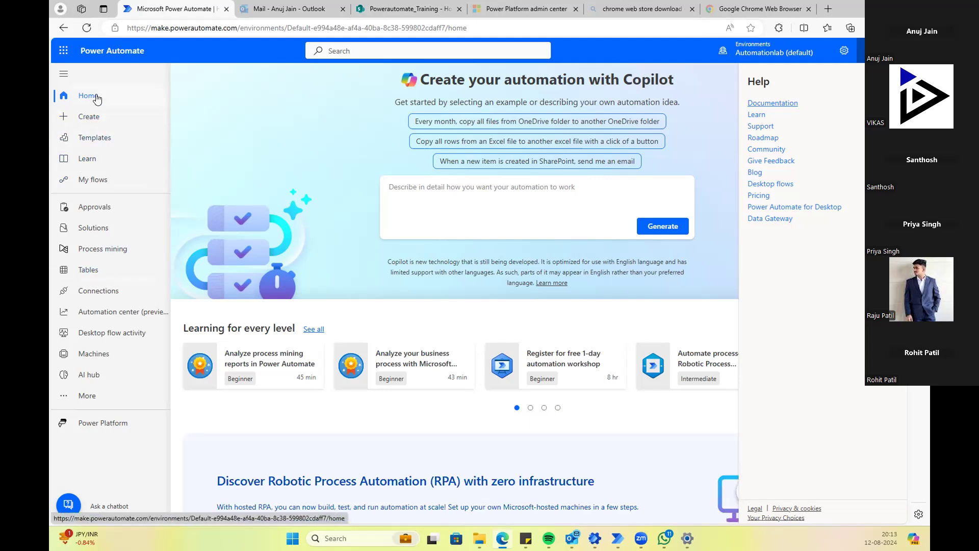
Step: Browse the Templates page, then return to Create's three ways to make a flow
click(91, 119)
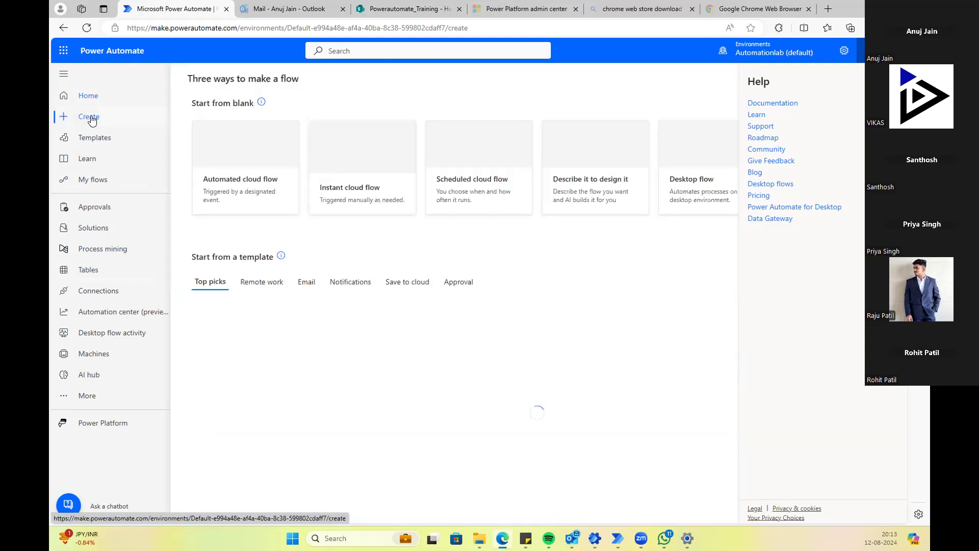
click(111, 144)
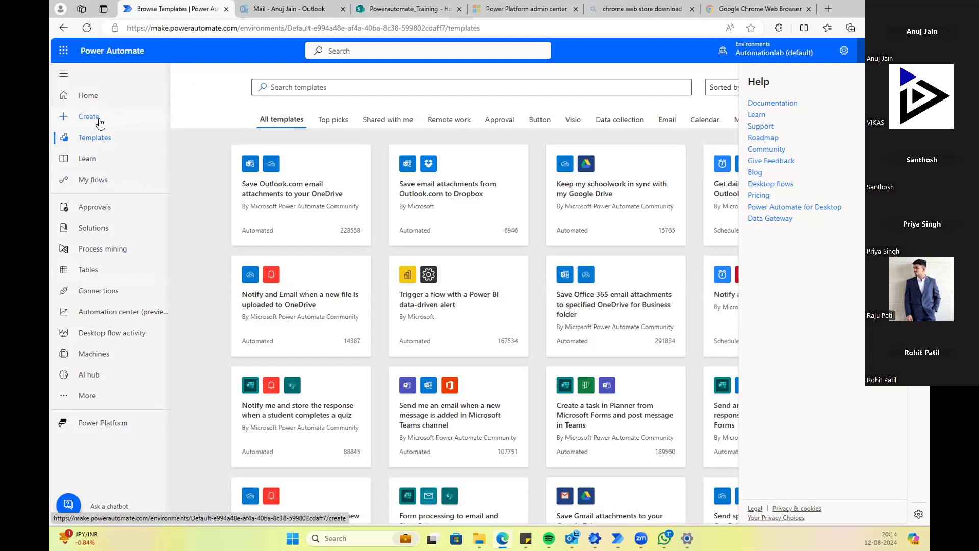
click(97, 122)
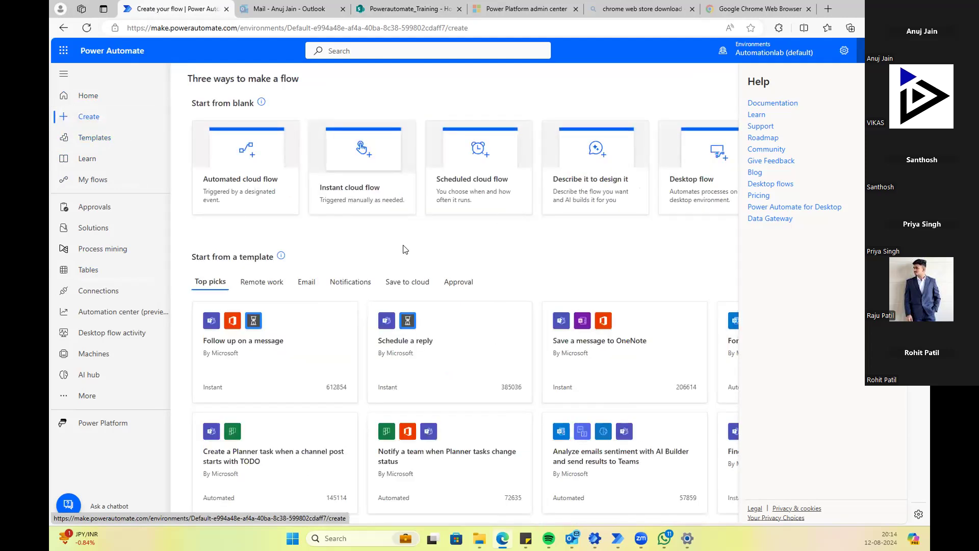